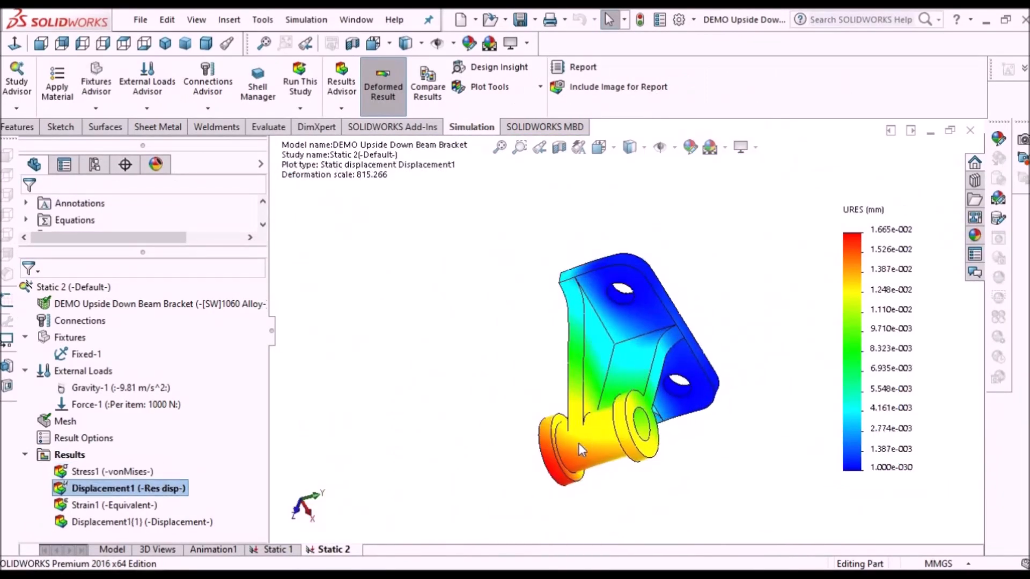
{"action": "middle_click_drag", "start_coordinate": [582, 450], "coordinate": [661, 493]}
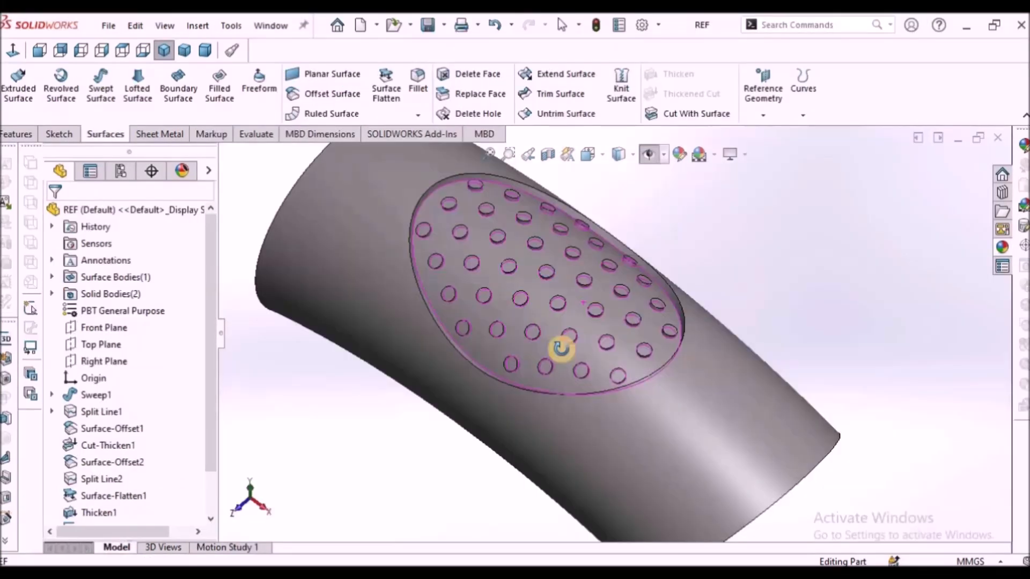
{"action": "middle_click_drag", "start_coordinate": [561, 349], "coordinate": [685, 345]}
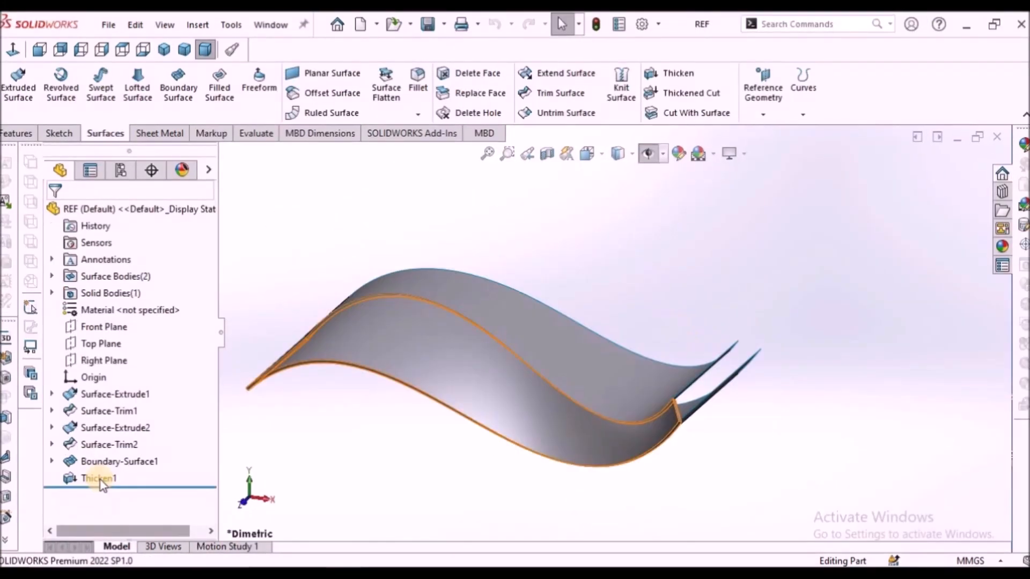
{"action": "right_click", "coordinate": [88, 477]}
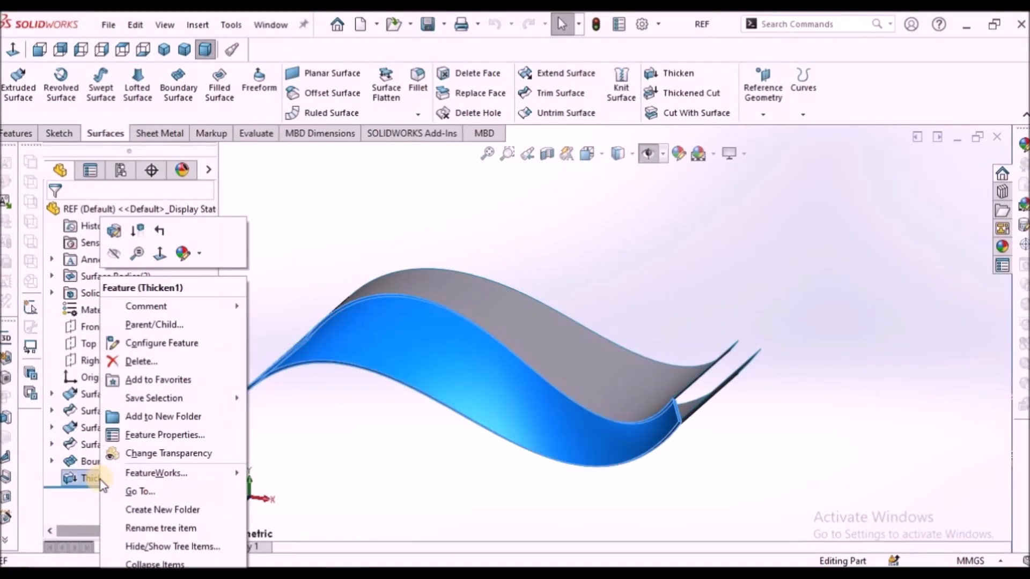
{"action": "left_click", "coordinate": [115, 259]}
{"action": "middle_click_drag", "start_coordinate": [448, 240], "coordinate": [556, 333]}
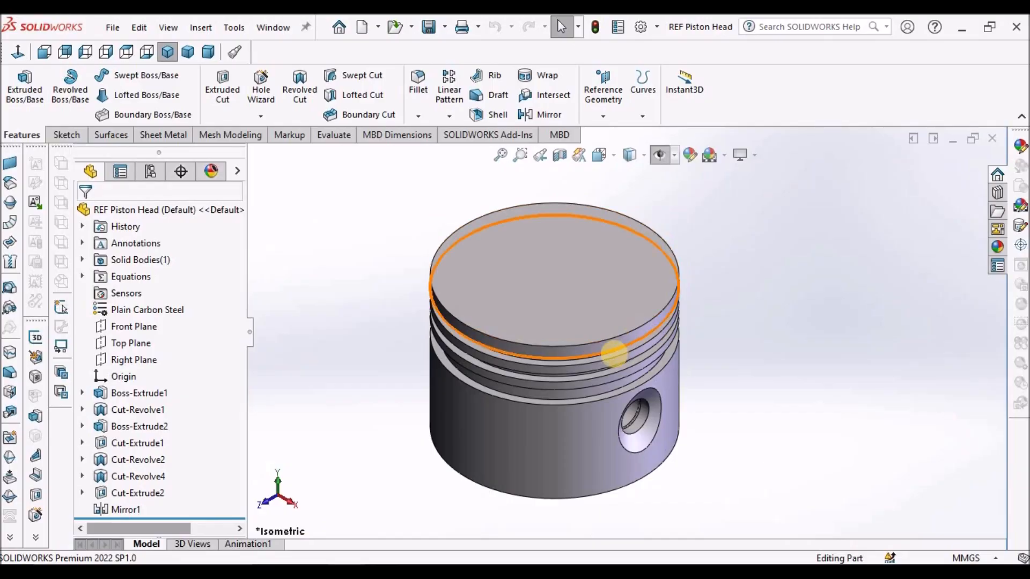
Step: Examine the reference piston head from several sides, including a temporary section view through the Front Plane
{"action": "scroll", "coordinate": [616, 351], "scroll_direction": "down", "scroll_amount": 4}
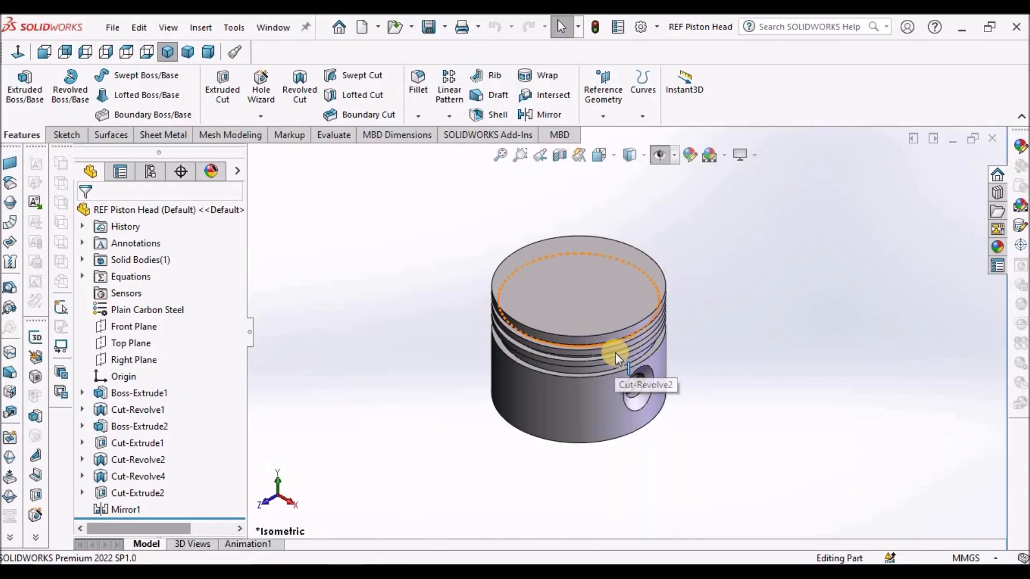
{"action": "middle_click_drag", "start_coordinate": [616, 351], "coordinate": [616, 264]}
{"action": "middle_click_drag", "start_coordinate": [606, 337], "coordinate": [642, 291]}
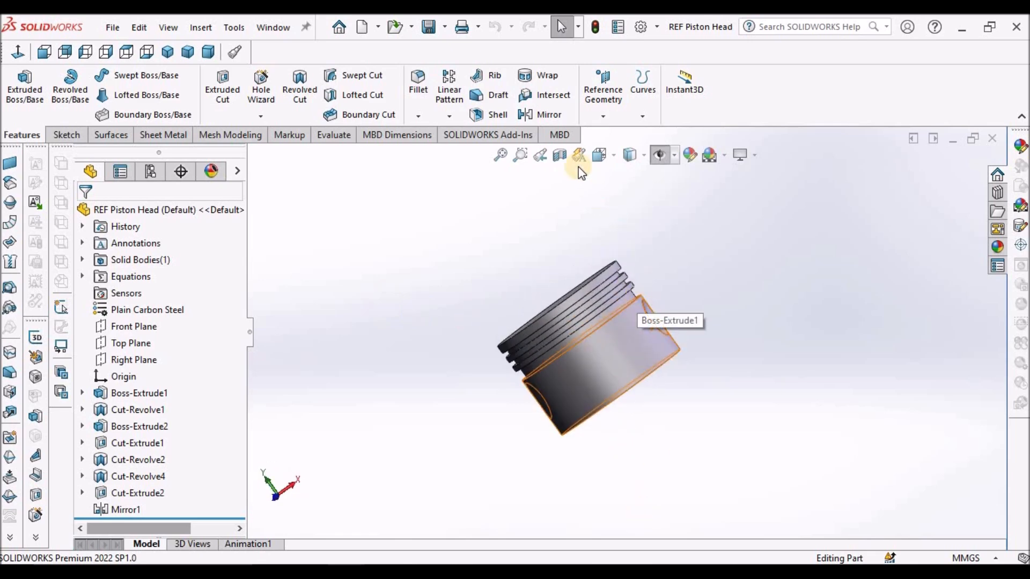
{"action": "left_click", "coordinate": [561, 153]}
{"action": "scroll", "coordinate": [600, 301], "scroll_direction": "down", "scroll_amount": 3}
{"action": "middle_click_drag", "start_coordinate": [581, 315], "coordinate": [578, 363]}
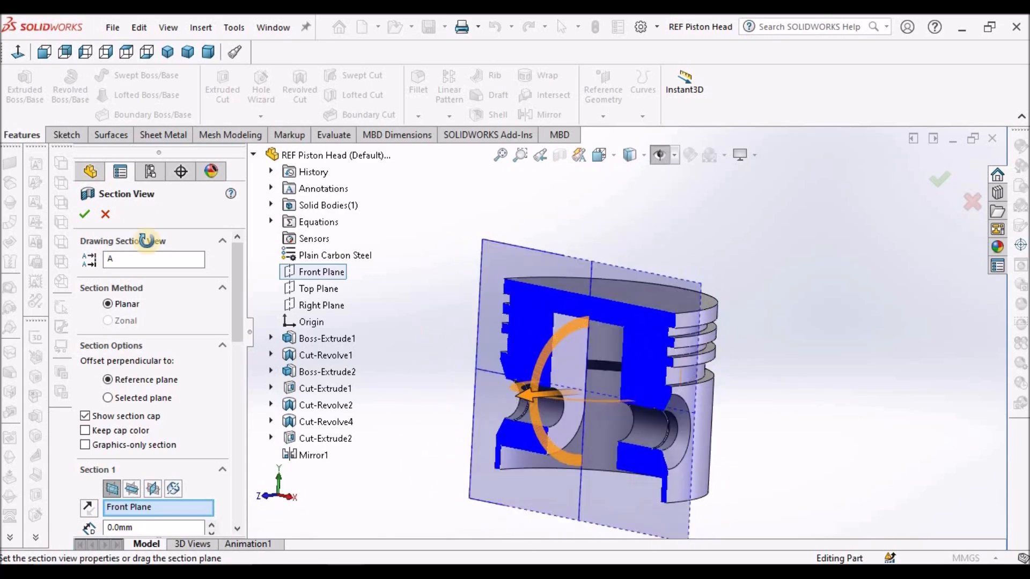
{"action": "left_click", "coordinate": [105, 214]}
{"action": "left_click", "coordinate": [570, 217]}
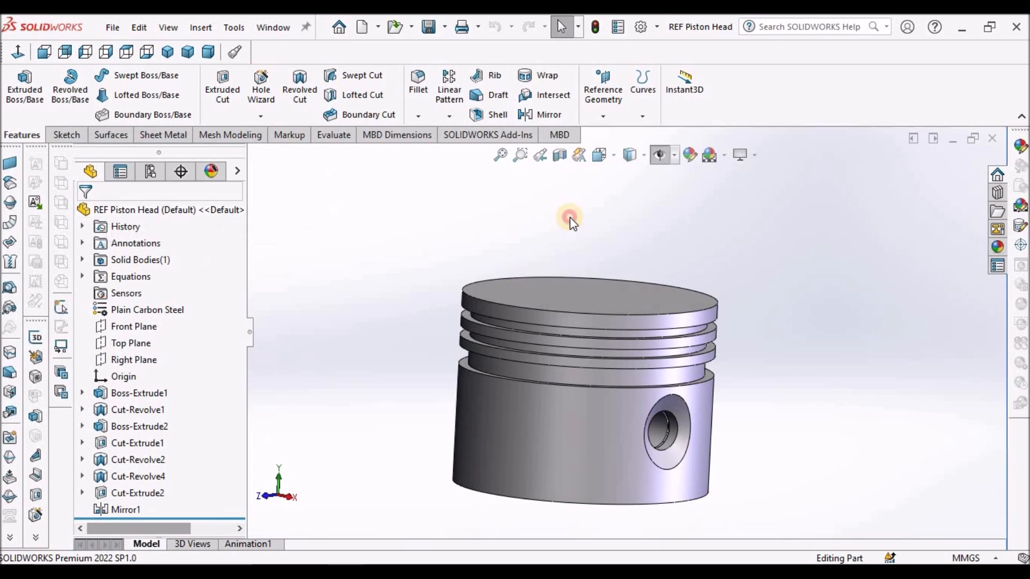
{"action": "left_click", "coordinate": [211, 52]}
Step: Switch to the Demo Piston Head document and start a sketch on the Top Plane
{"action": "left_click", "coordinate": [273, 27]}
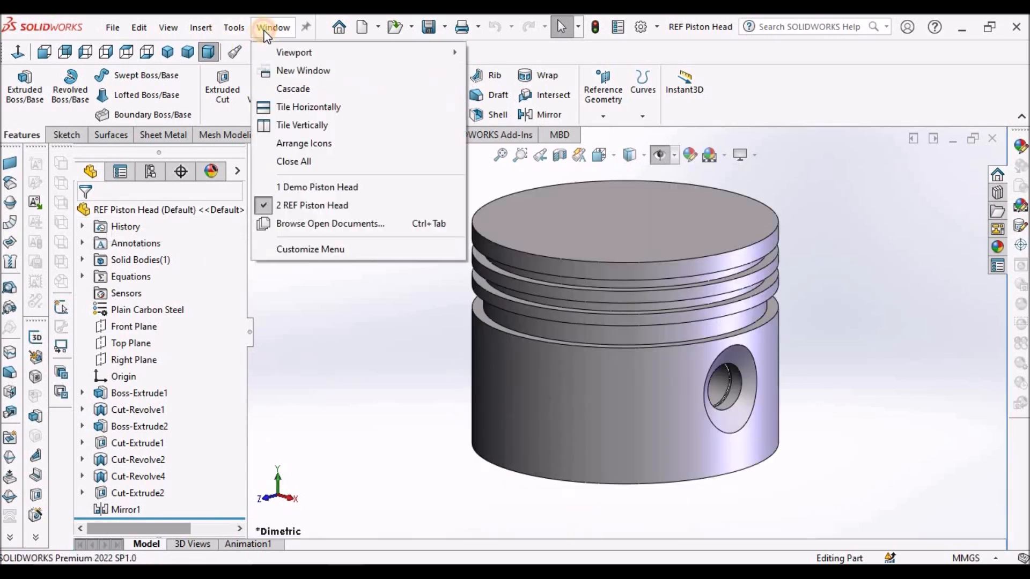
{"action": "left_click", "coordinate": [321, 186]}
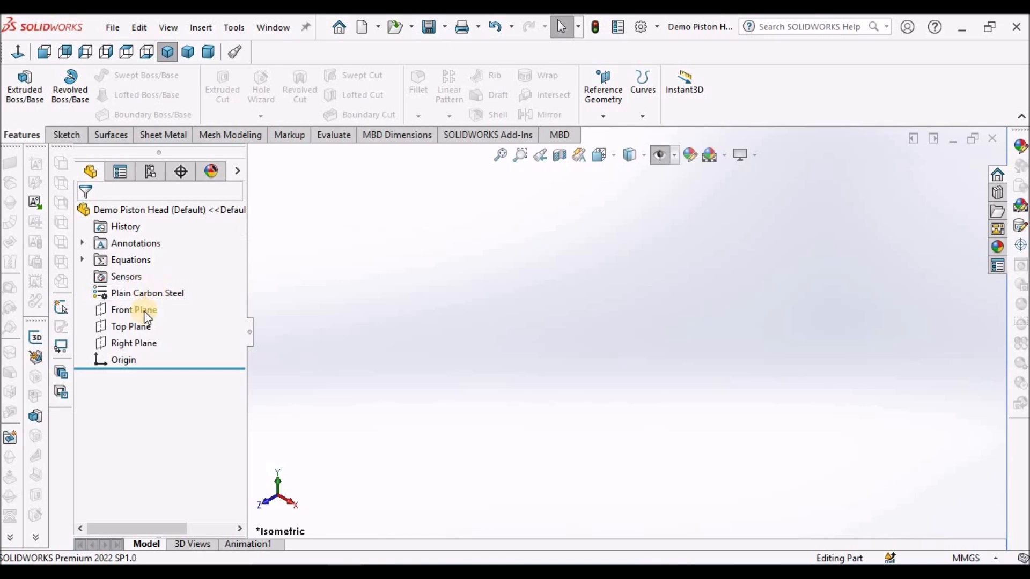
{"action": "left_click", "coordinate": [130, 325]}
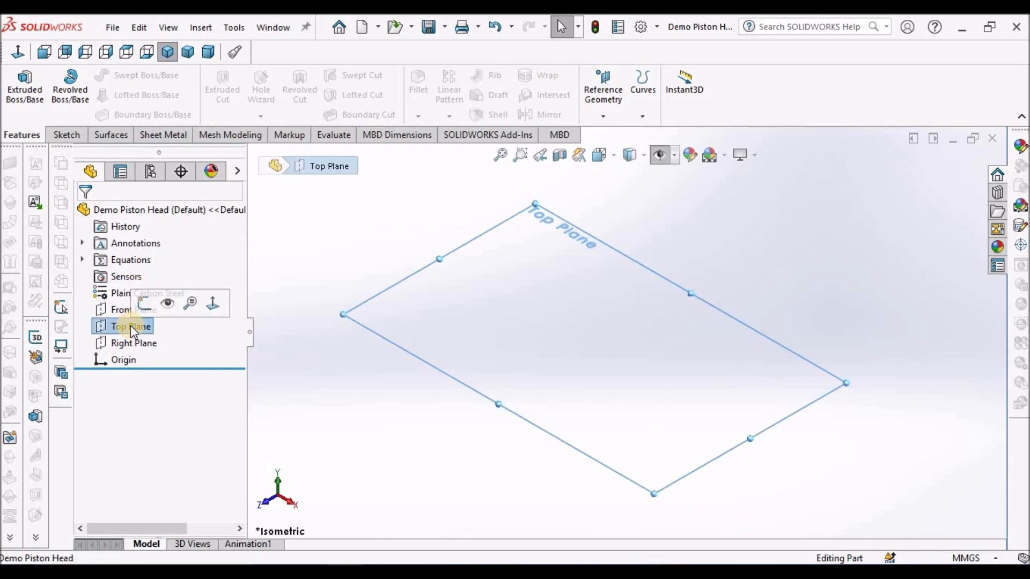
{"action": "left_click", "coordinate": [75, 134]}
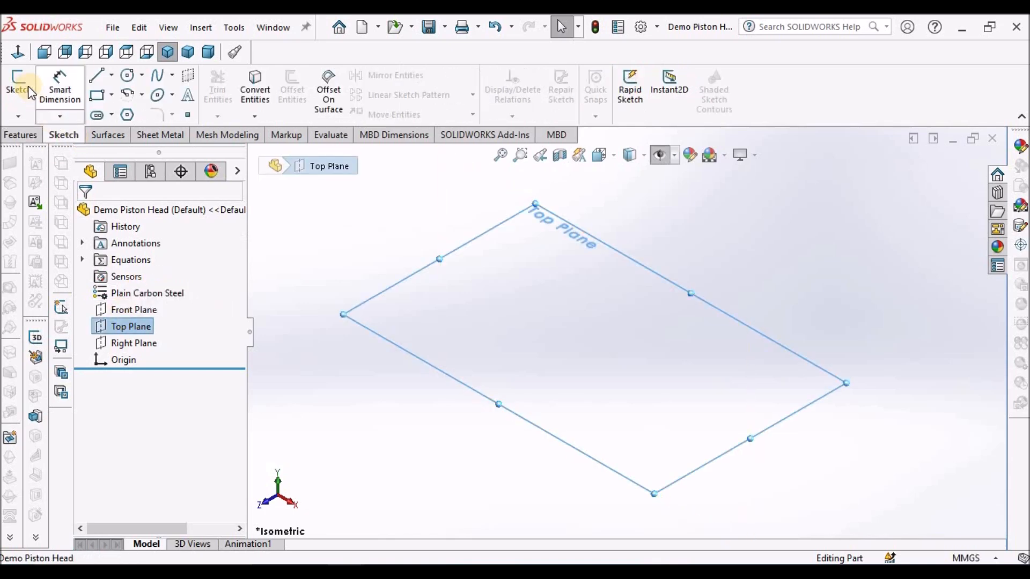
{"action": "left_click", "coordinate": [16, 86]}
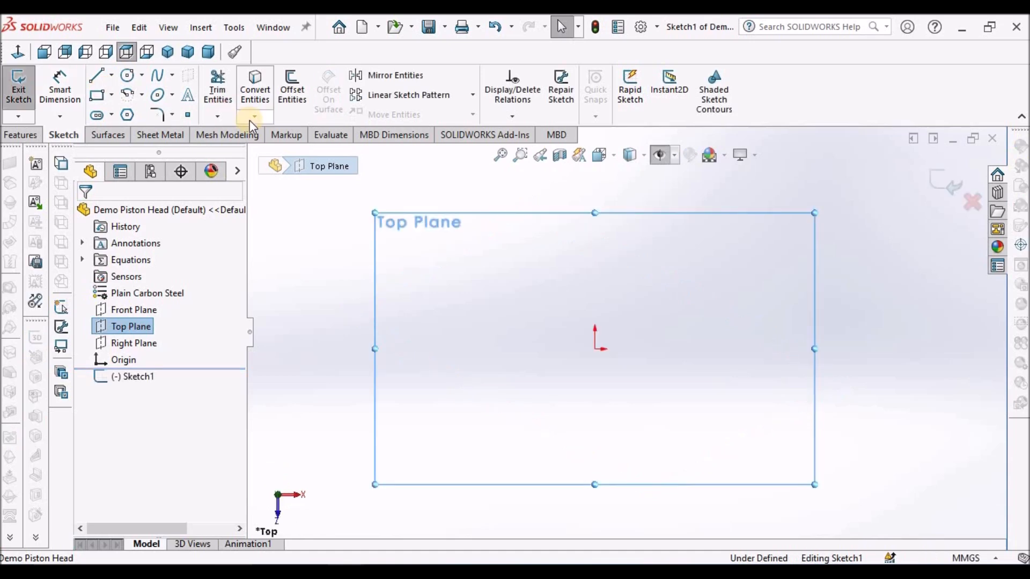
Step: Sketch a circle about 81.5 mm in diameter centred on the origin
{"action": "left_click", "coordinate": [128, 76]}
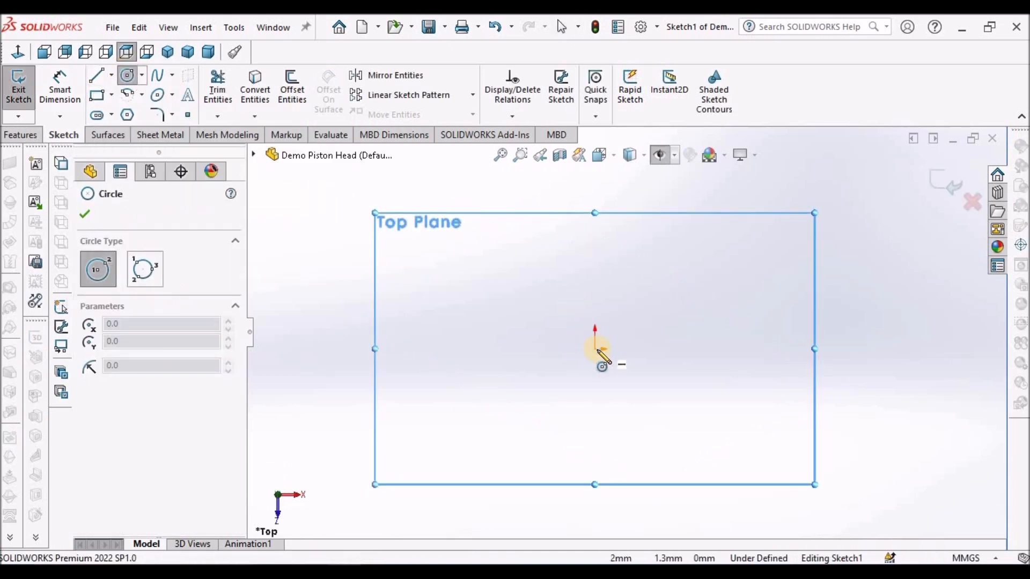
{"action": "left_click", "coordinate": [597, 349]}
{"action": "left_click", "coordinate": [689, 265]}
{"action": "right_click", "coordinate": [722, 220]}
{"action": "left_click", "coordinate": [725, 222]}
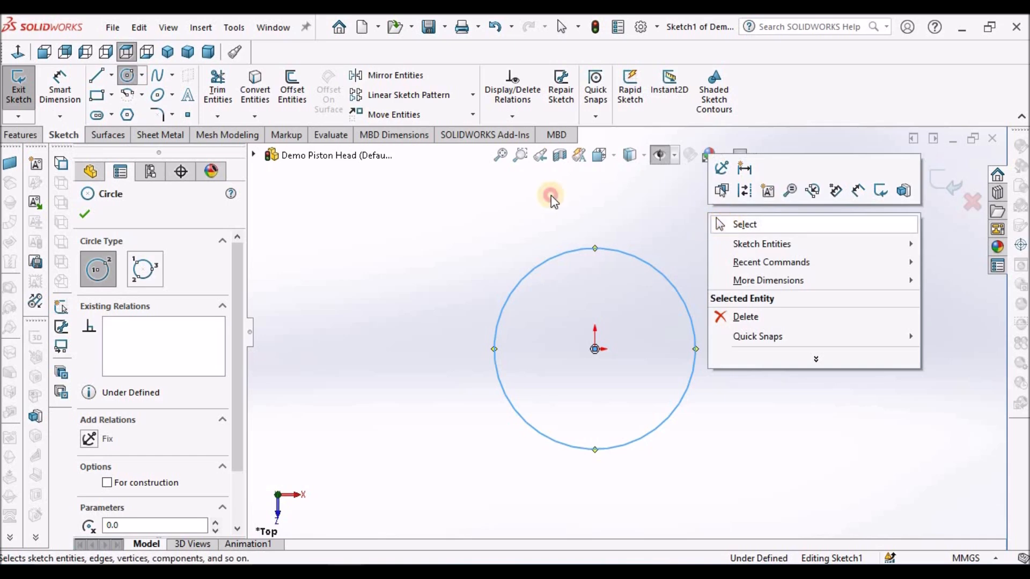
Step: Dimension the circle's diameter and set it to 64 mm
{"action": "left_click", "coordinate": [60, 89]}
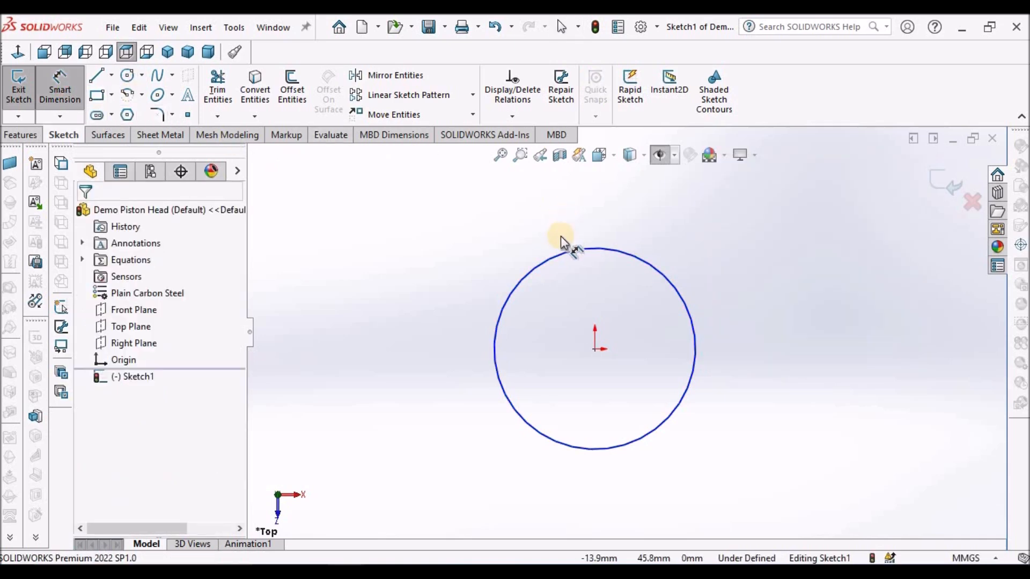
{"action": "left_click", "coordinate": [638, 257]}
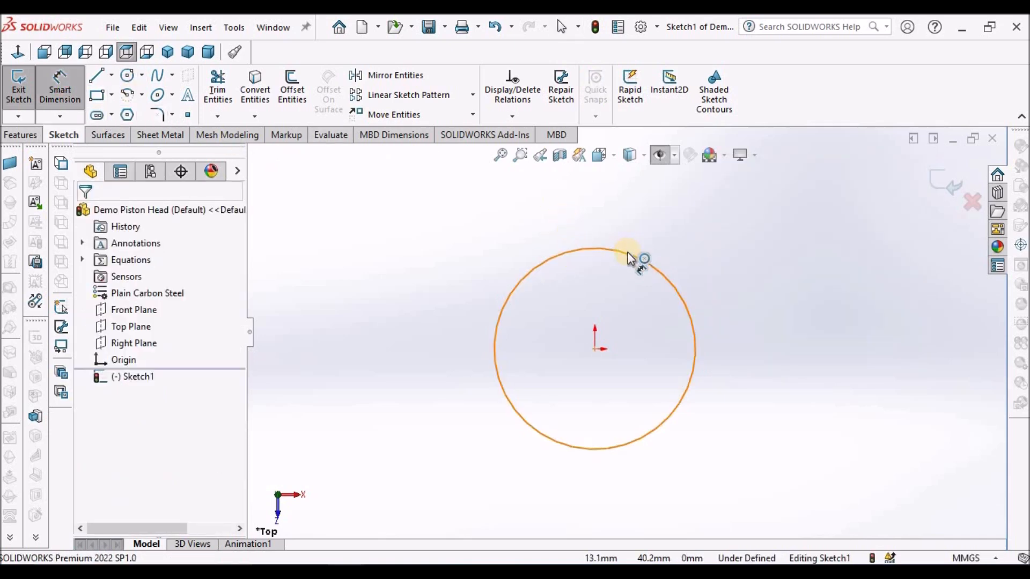
{"action": "left_click", "coordinate": [737, 206]}
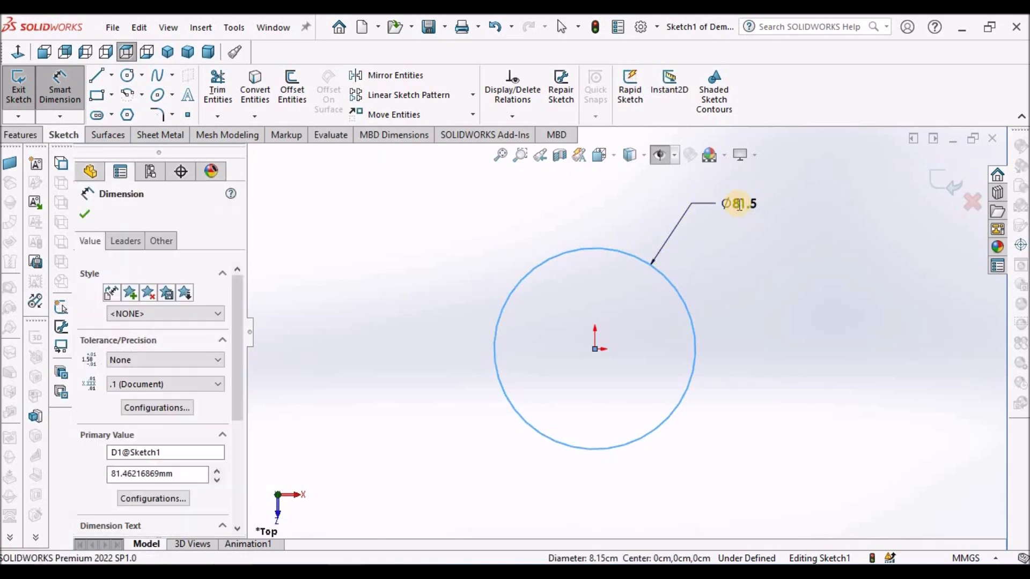
{"action": "type", "text": "6"}
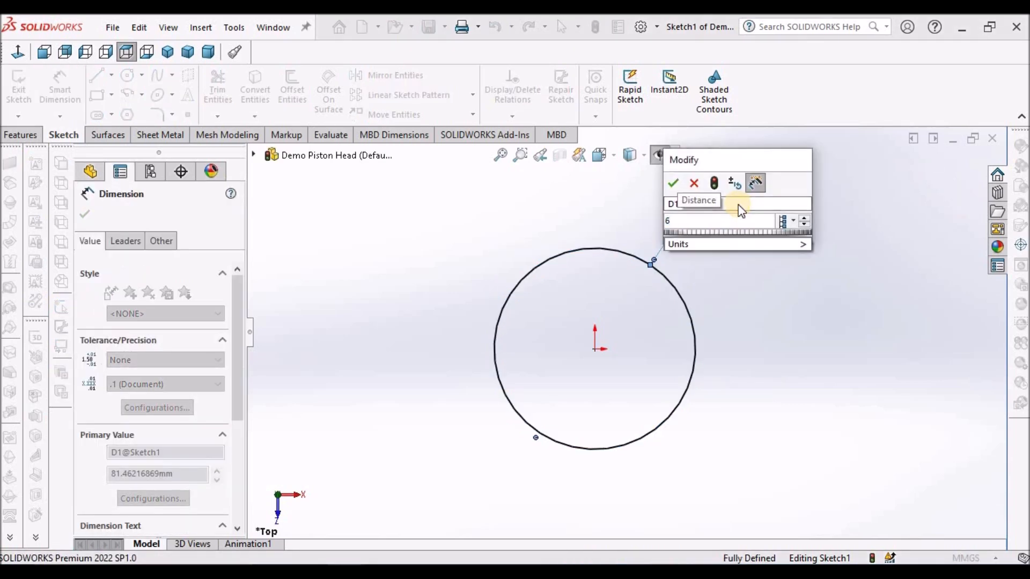
{"action": "type", "text": "4"}
{"action": "key", "text": "Return"}
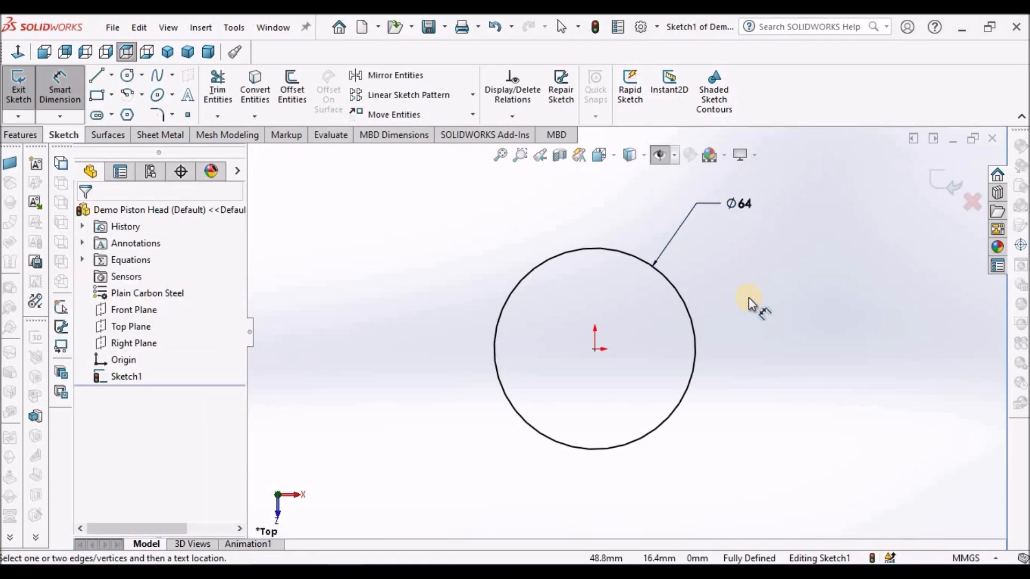
Step: Extrude the circle in both directions with blind depths of 30 mm in Direction 1 and 18 mm in Direction 2
{"action": "left_click", "coordinate": [25, 133]}
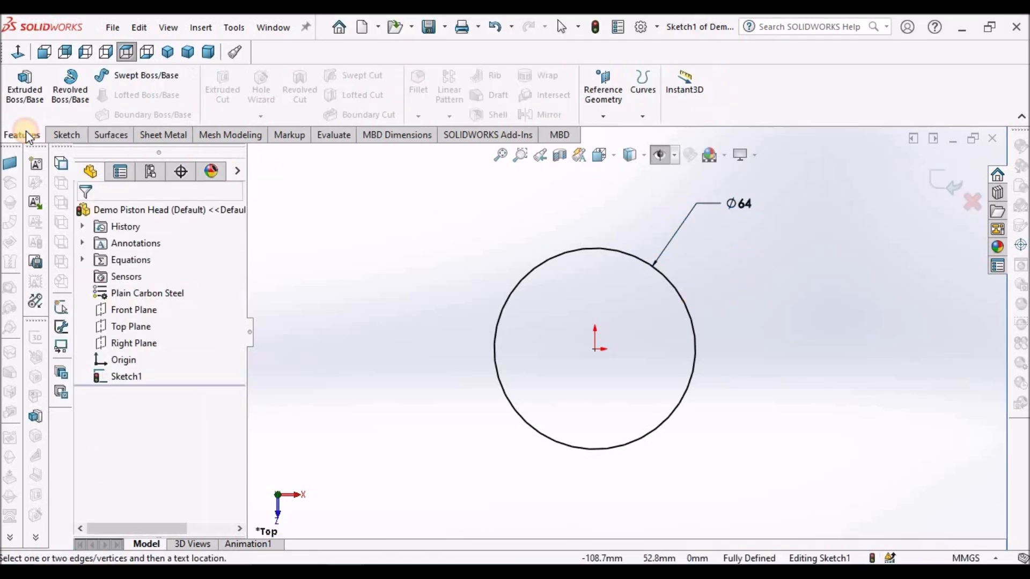
{"action": "left_click", "coordinate": [27, 87]}
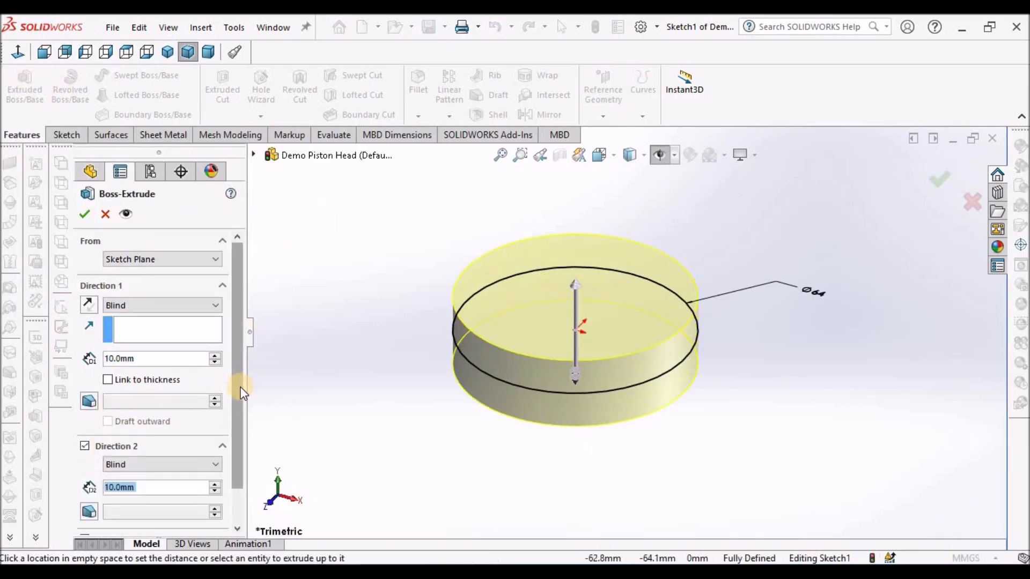
{"action": "left_click_drag", "start_coordinate": [240, 387], "coordinate": [235, 417]}
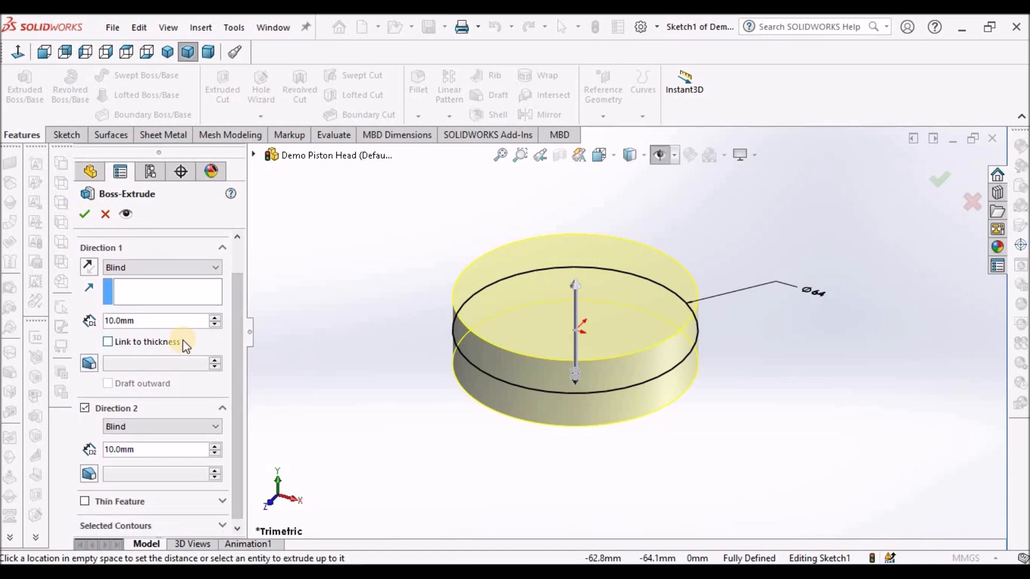
{"action": "double_click", "coordinate": [160, 319]}
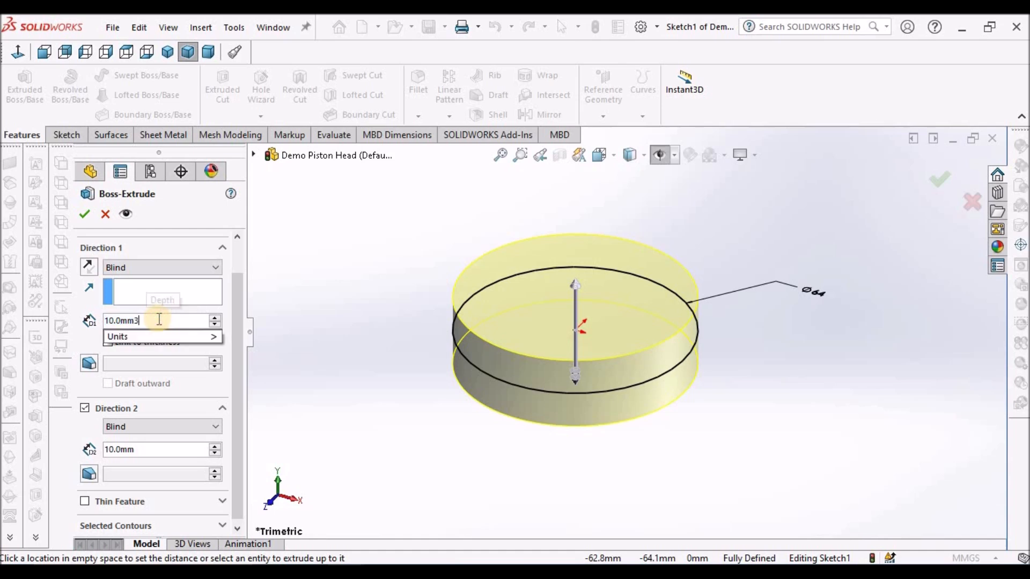
{"action": "type", "text": "40"}
{"action": "key", "text": "Return"}
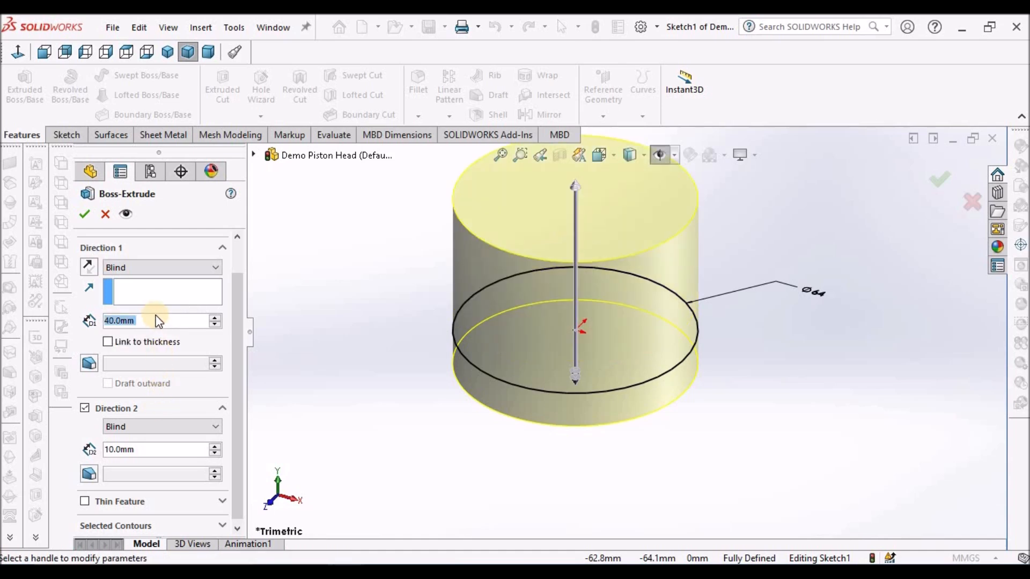
{"action": "type", "text": "30"}
{"action": "left_click", "coordinate": [151, 449]}
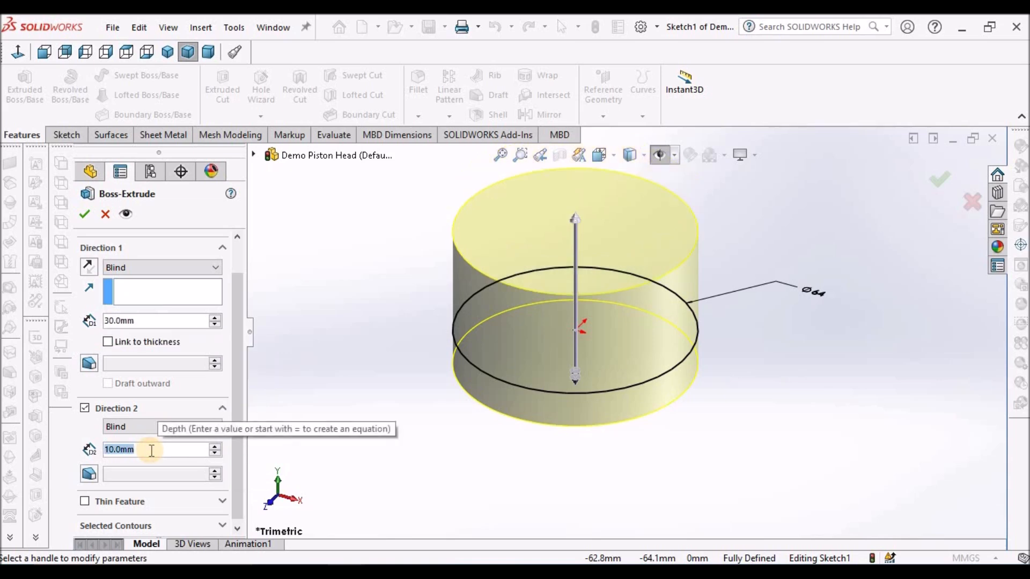
{"action": "type", "text": "18"}
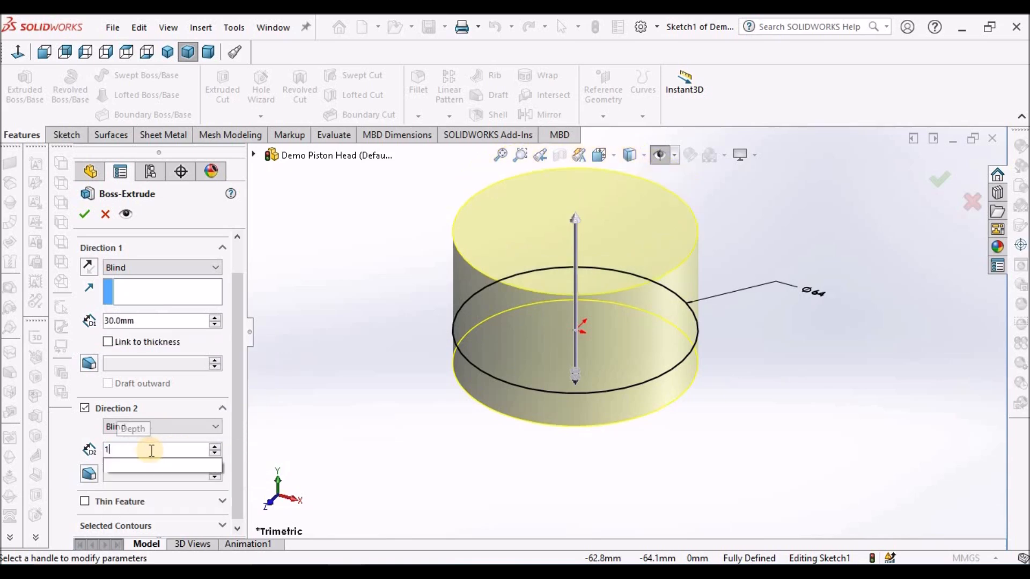
{"action": "key", "text": "Return"}
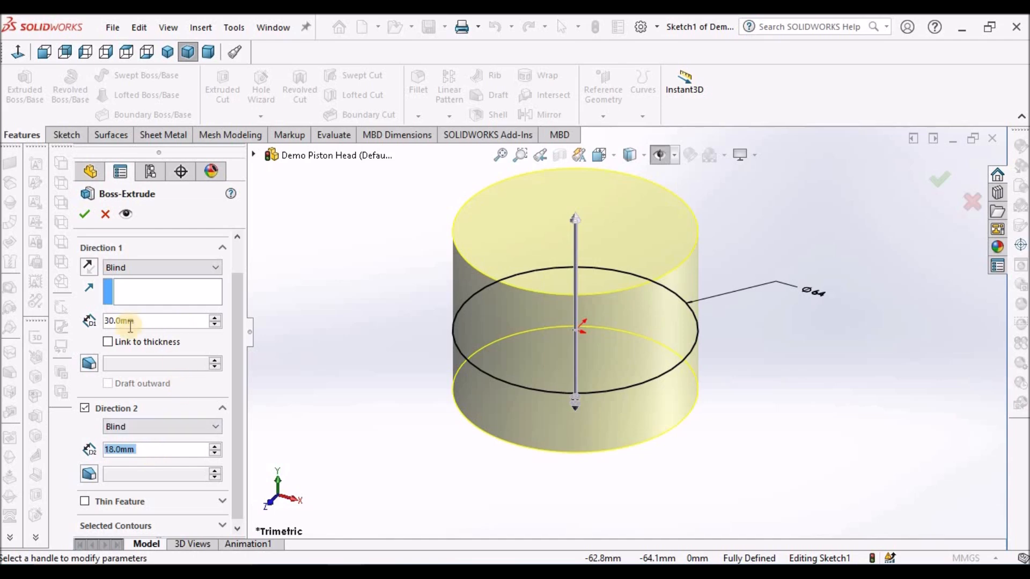
{"action": "left_click", "coordinate": [87, 213]}
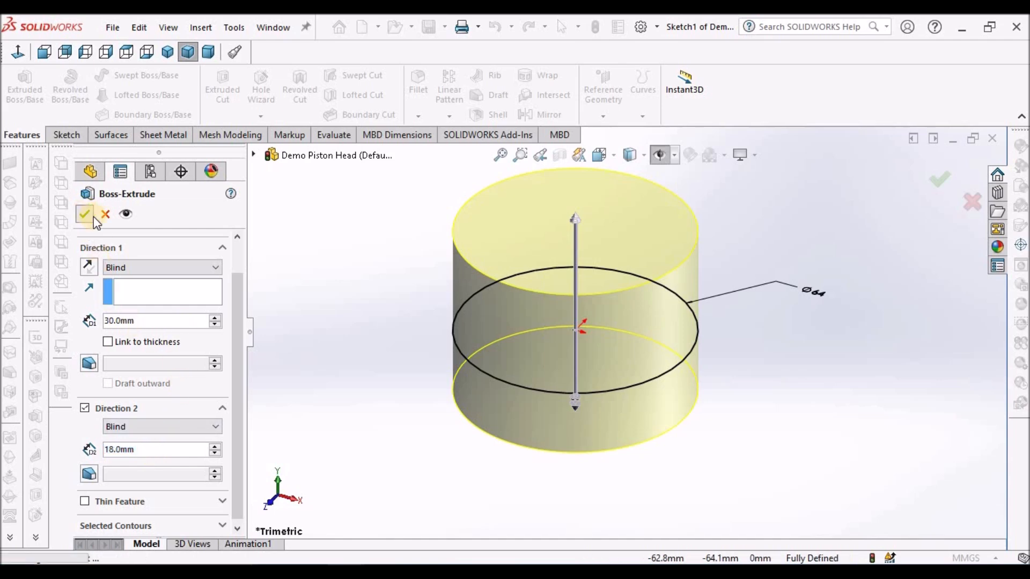
Step: Make the origin visible in the model view and start a sketch on the Front Plane
{"action": "left_click", "coordinate": [19, 51]}
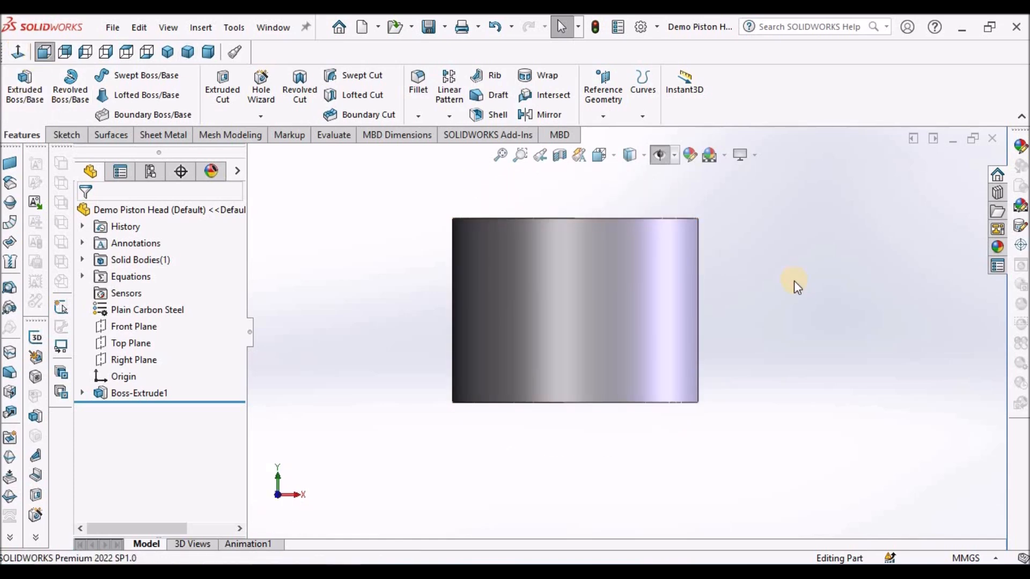
{"action": "left_click", "coordinate": [659, 156]}
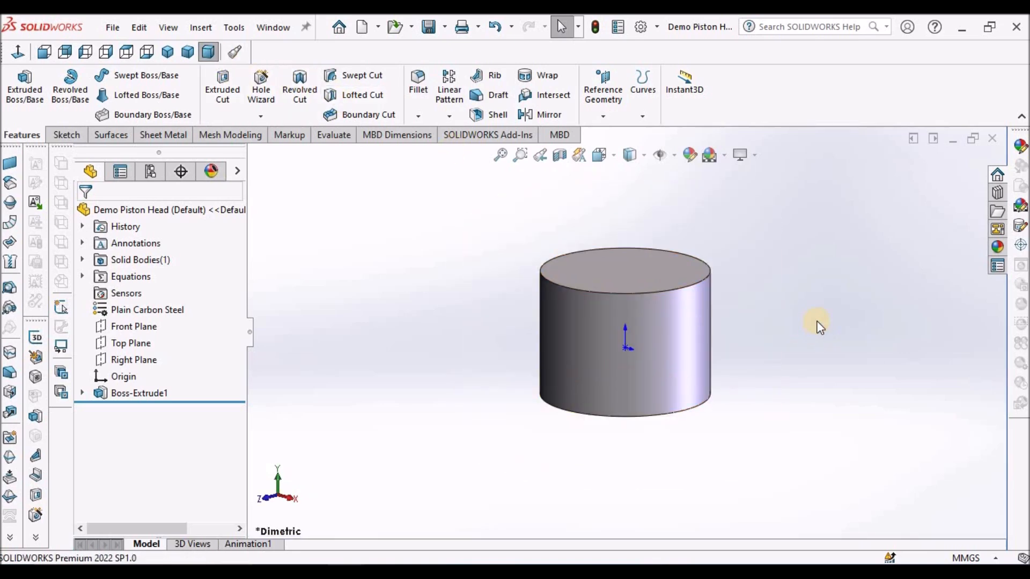
{"action": "left_click", "coordinate": [133, 323]}
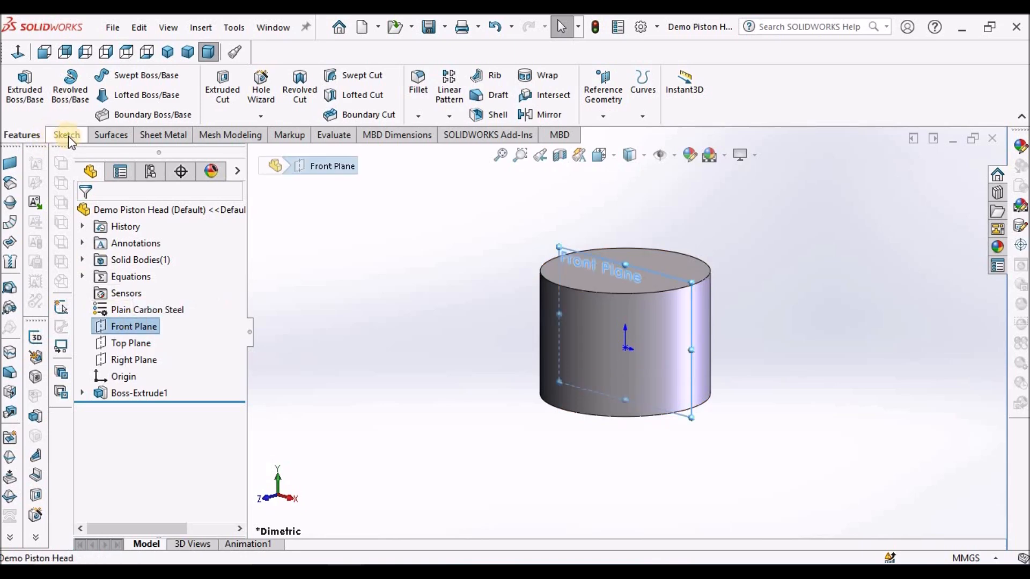
{"action": "left_click", "coordinate": [50, 132]}
{"action": "left_click", "coordinate": [19, 85]}
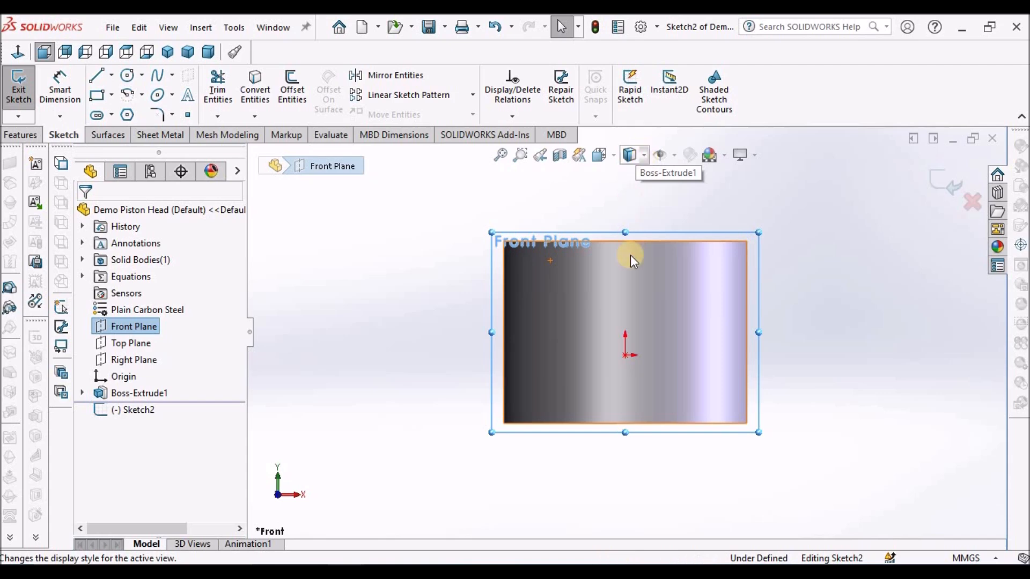
Step: Switch the model to an unshaded line display and sketch a vertical line about 38 mm long through the origin
{"action": "left_click", "coordinate": [631, 155]}
{"action": "left_click", "coordinate": [634, 260]}
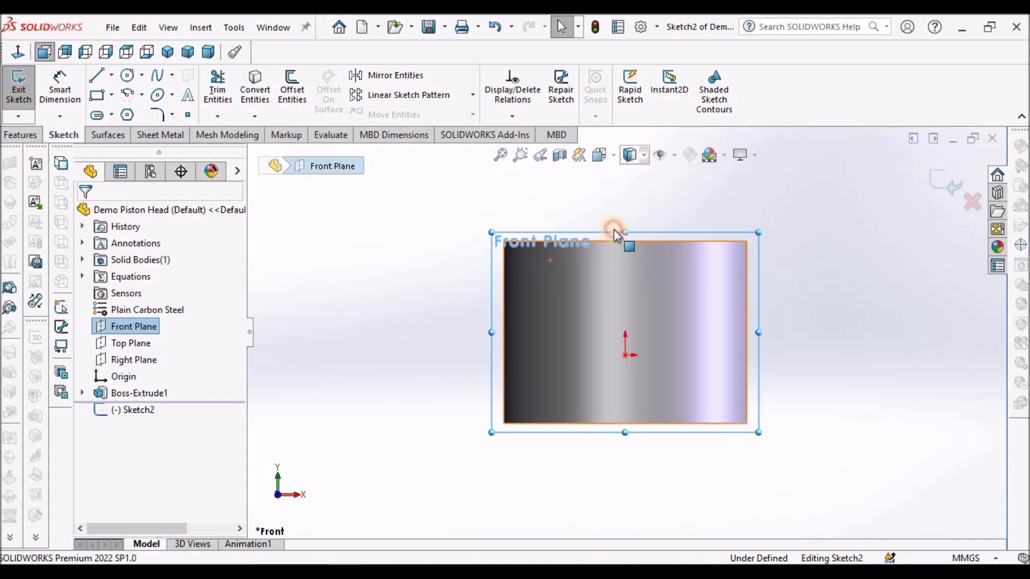
{"action": "left_click", "coordinate": [97, 78]}
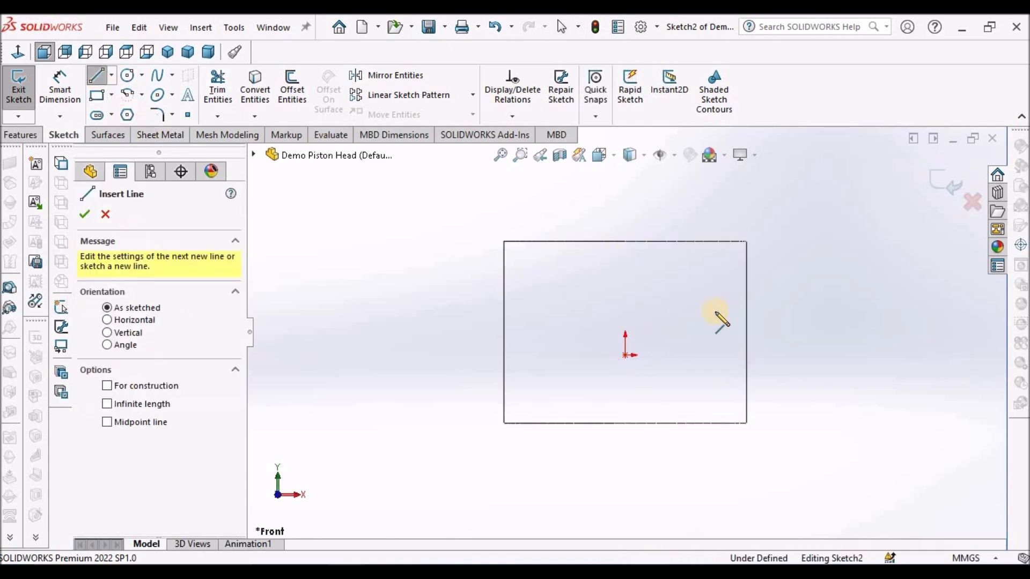
{"action": "left_click", "coordinate": [625, 261]}
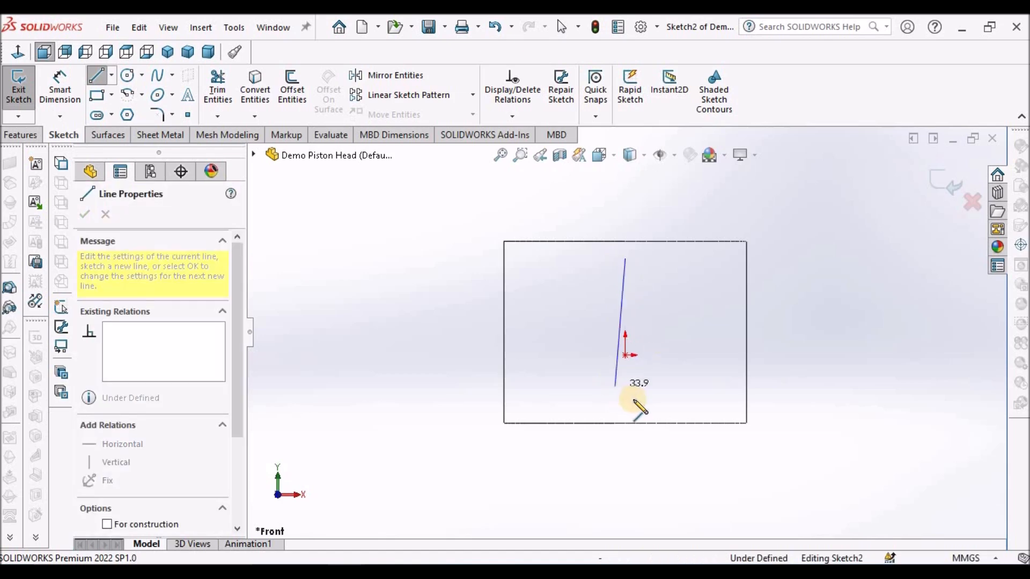
{"action": "left_click", "coordinate": [625, 403]}
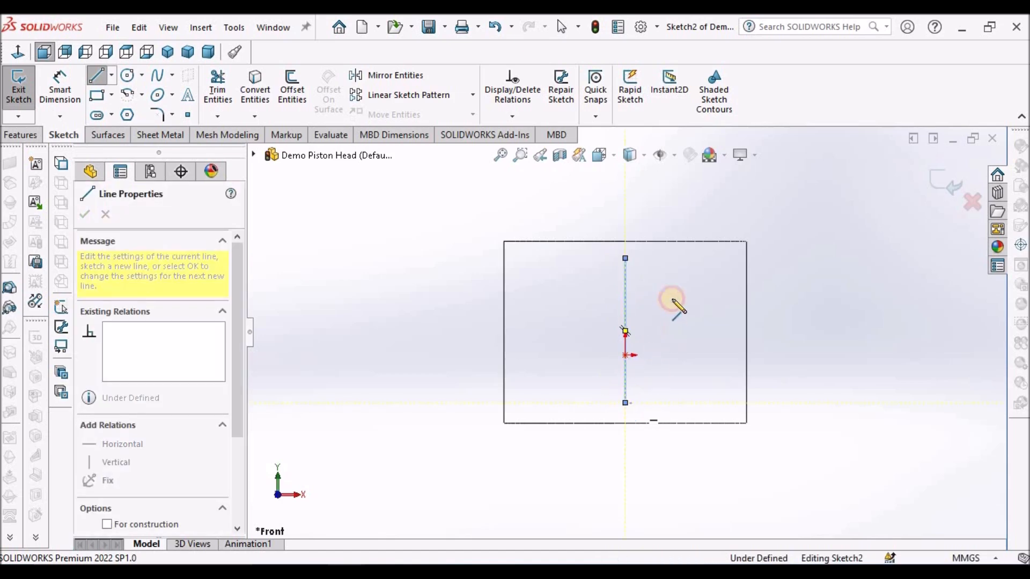
{"action": "key", "text": "Escape"}
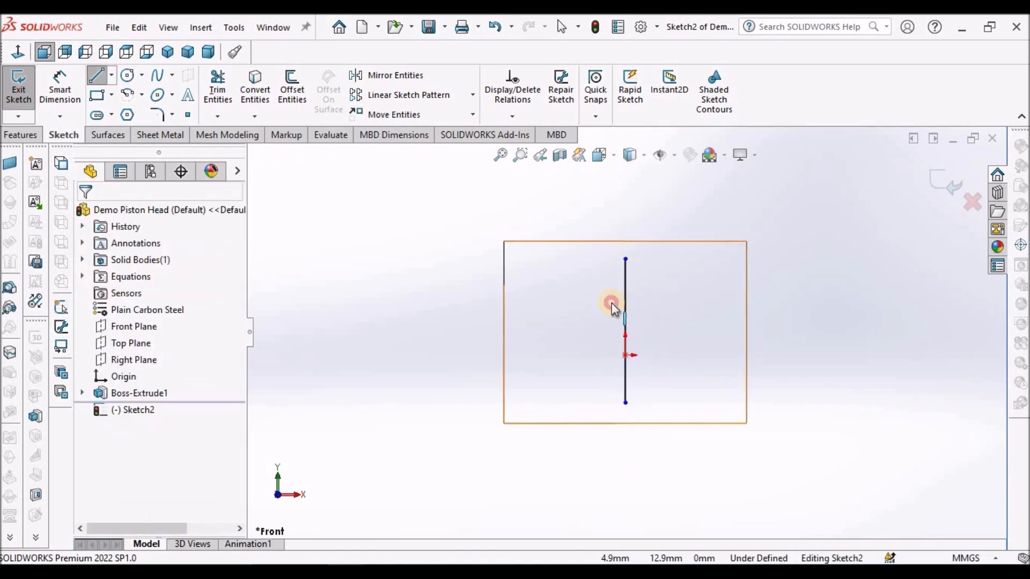
{"action": "left_click", "coordinate": [623, 303]}
{"action": "key", "text": "Escape"}
{"action": "left_click", "coordinate": [810, 363]}
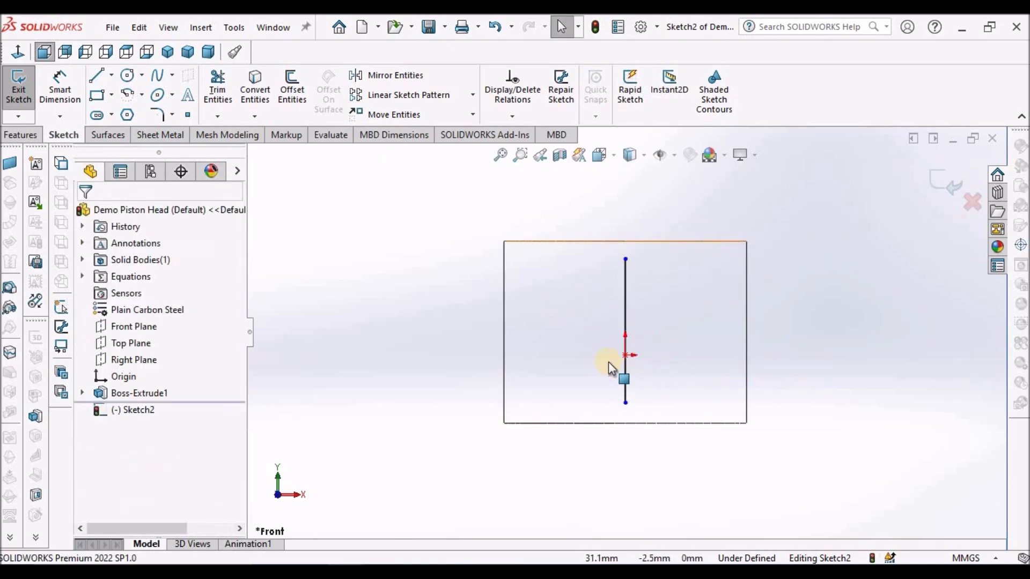
{"action": "left_click", "coordinate": [626, 372]}
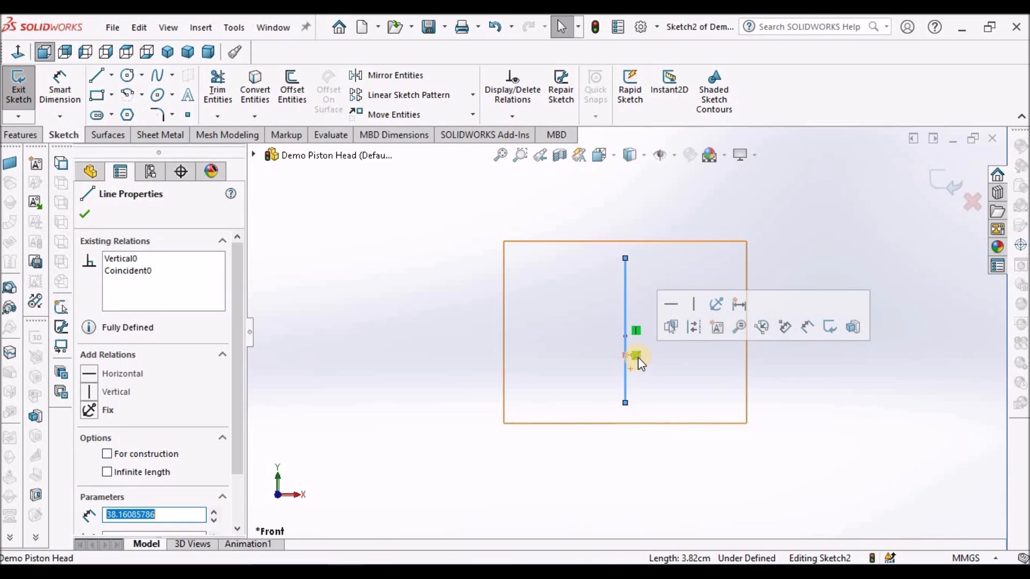
{"action": "left_click", "coordinate": [793, 373]}
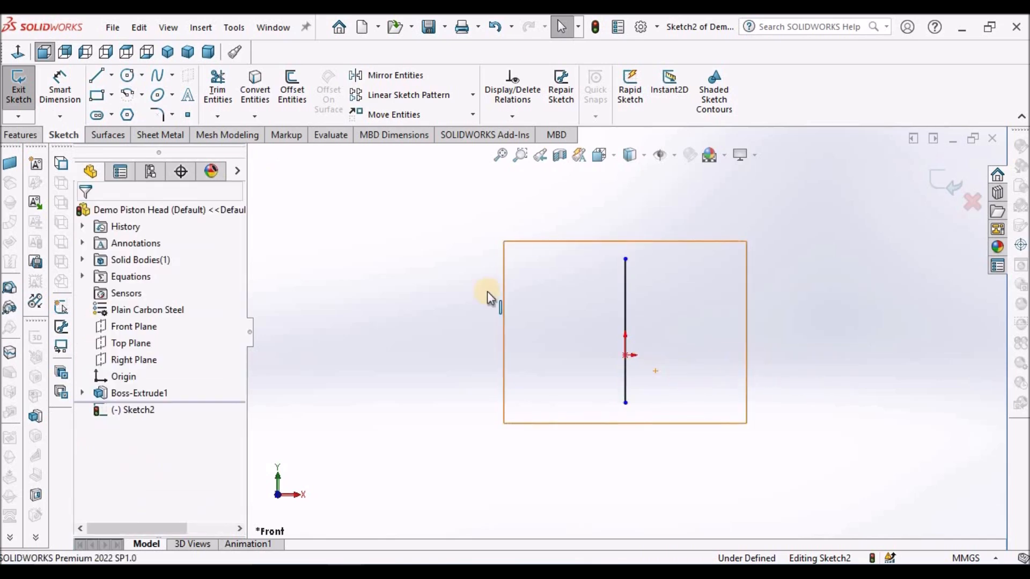
Step: Stretch the vertical line's lower endpoint down to the cylinder's bottom edge and make it coincident with that edge
{"action": "scroll", "coordinate": [627, 360], "scroll_direction": "down", "scroll_amount": 2}
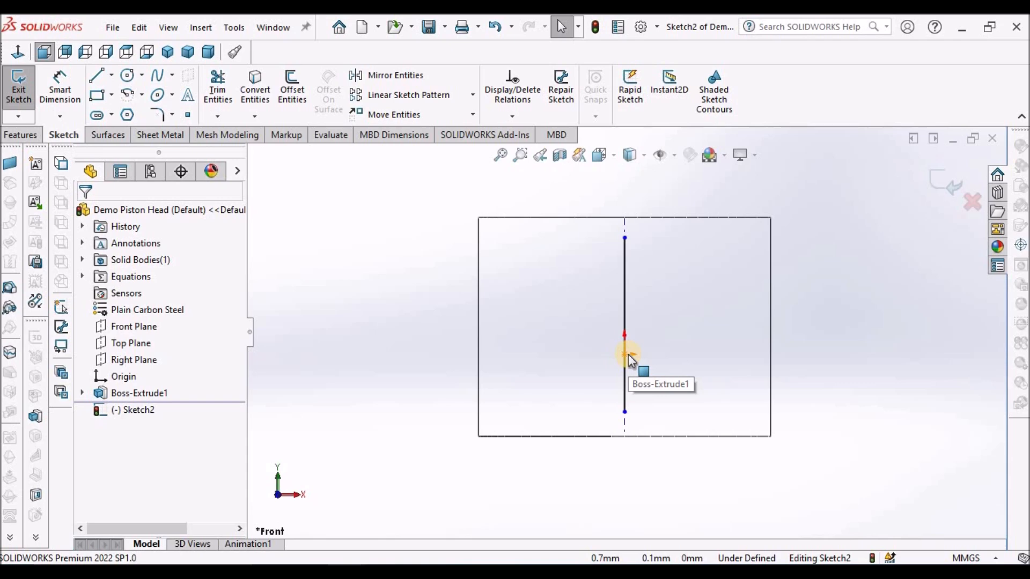
{"action": "left_click_drag", "start_coordinate": [624, 411], "coordinate": [624, 442]}
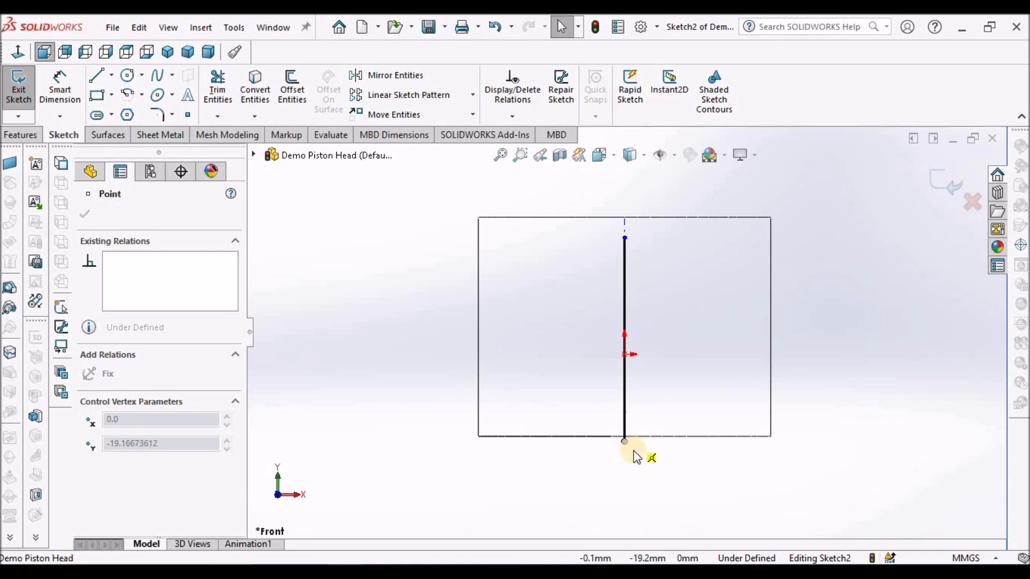
{"action": "left_click", "coordinate": [649, 443]}
{"action": "left_click", "coordinate": [638, 437]}
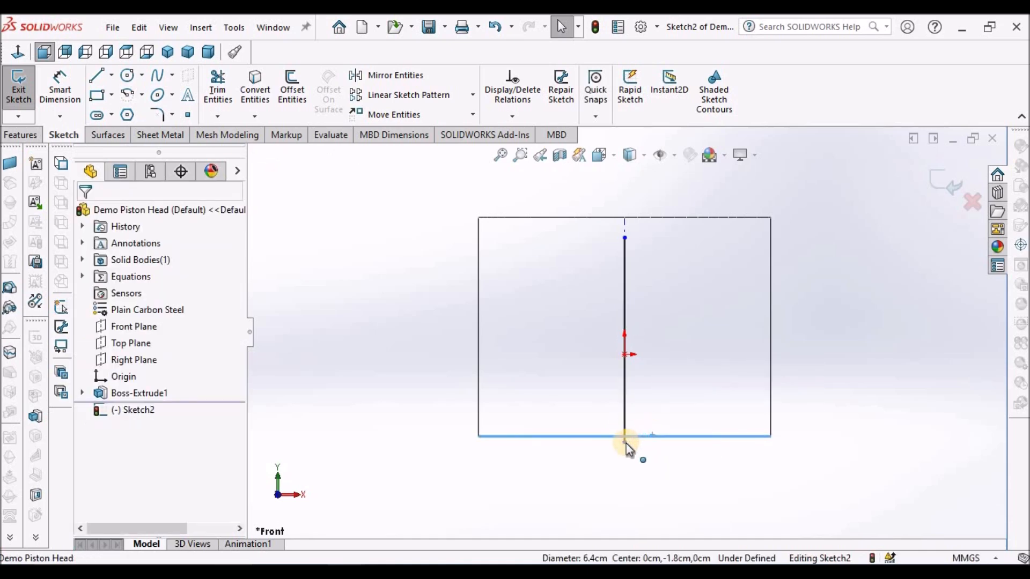
{"action": "left_click", "coordinate": [625, 442], "text": "ctrl"}
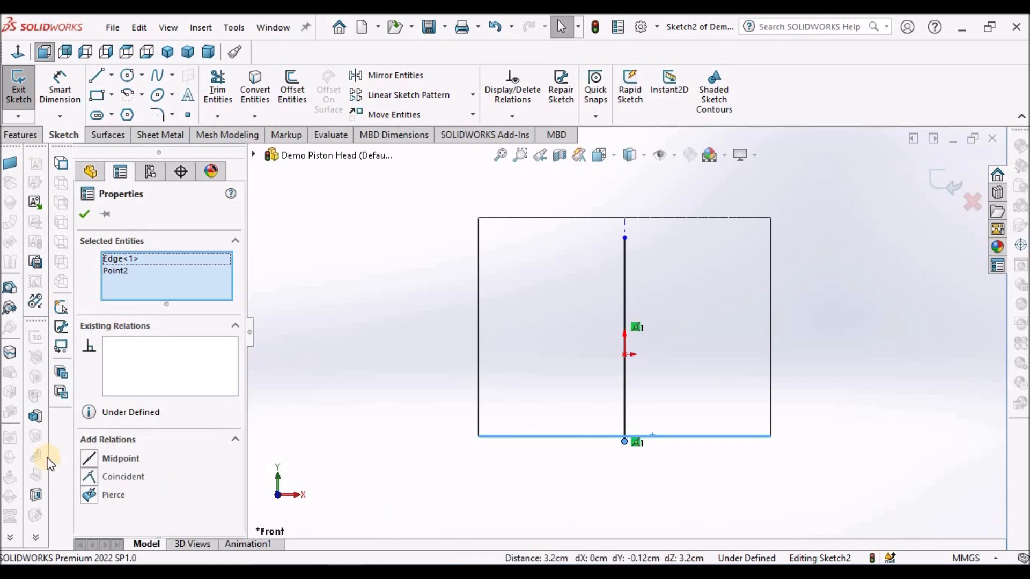
{"action": "left_click", "coordinate": [90, 476]}
{"action": "left_click", "coordinate": [531, 483]}
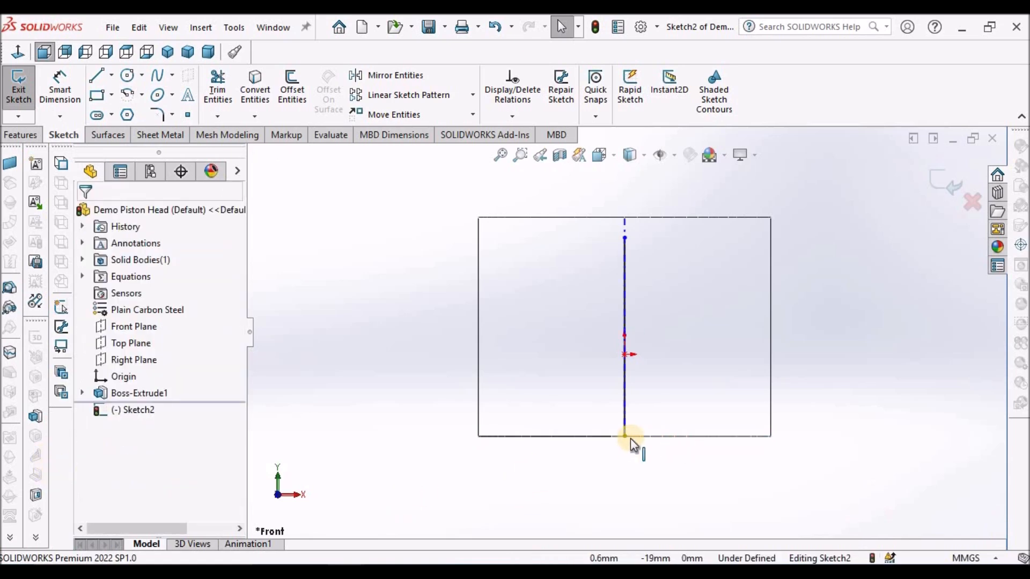
Step: Convert the cylinder's bottom edge into a sketch line and shorten it to run from the vertical line to about 3.7 mm inside the left edge
{"action": "left_click", "coordinate": [587, 437]}
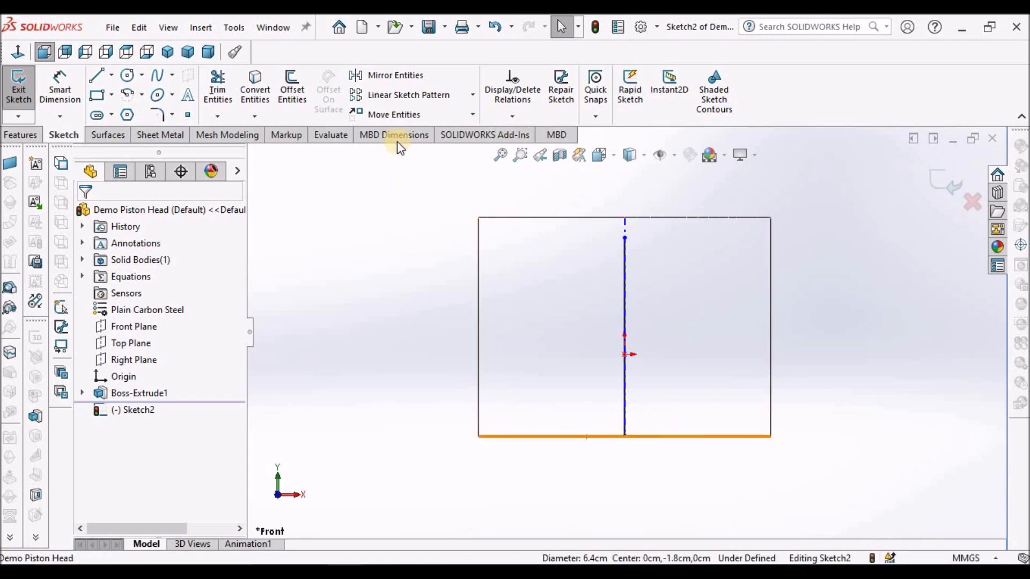
{"action": "left_click", "coordinate": [255, 92]}
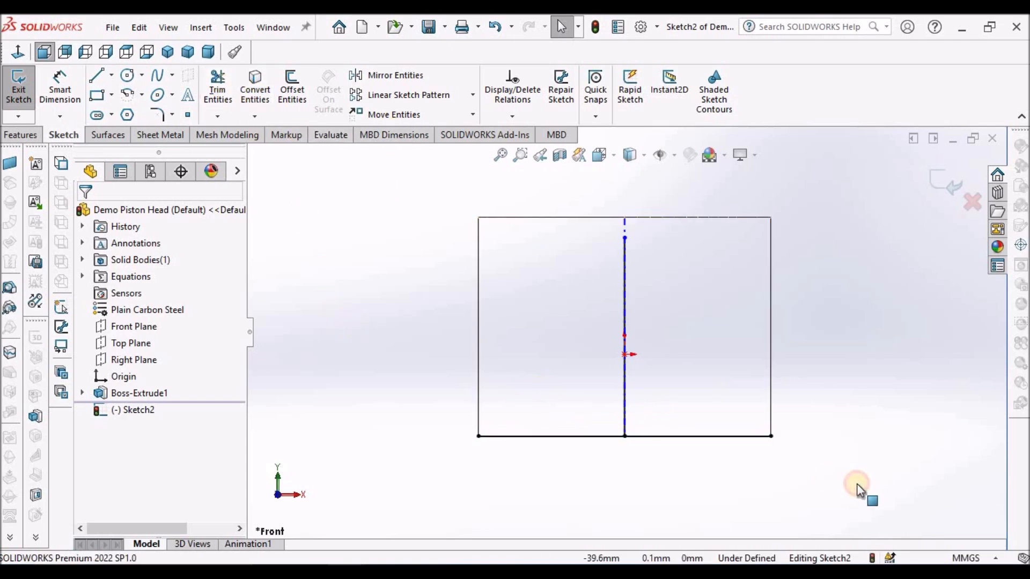
{"action": "left_click_drag", "start_coordinate": [771, 436], "coordinate": [625, 438]}
{"action": "left_click", "coordinate": [573, 471]}
{"action": "left_click_drag", "start_coordinate": [478, 440], "coordinate": [496, 440]}
{"action": "left_click", "coordinate": [471, 482]}
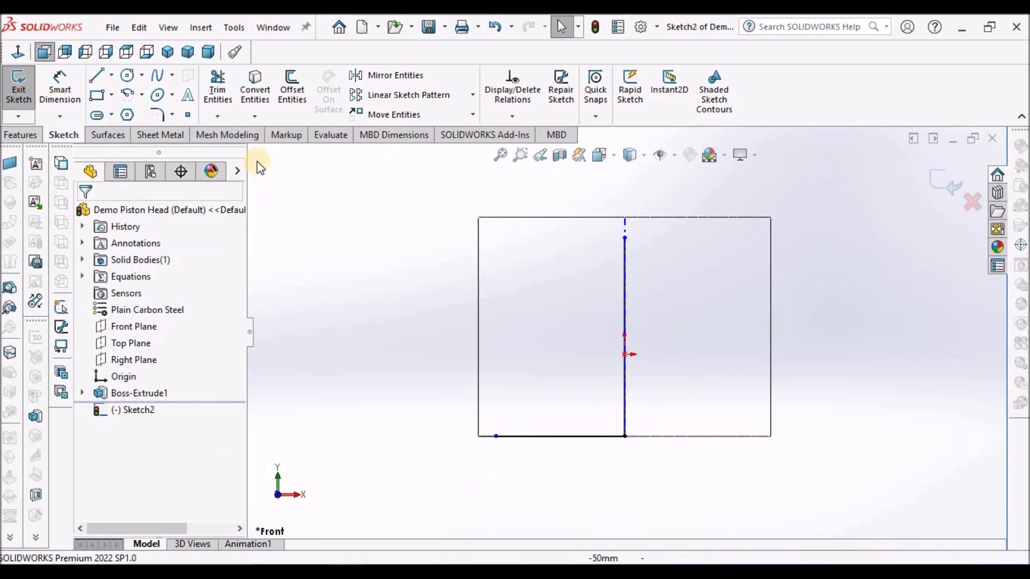
Step: Dimension the gap between the cylinder's left edge and the bottom line's left endpoint and set it to 2 mm
{"action": "left_click", "coordinate": [58, 91]}
{"action": "scroll", "coordinate": [625, 533], "scroll_direction": "down", "scroll_amount": 3}
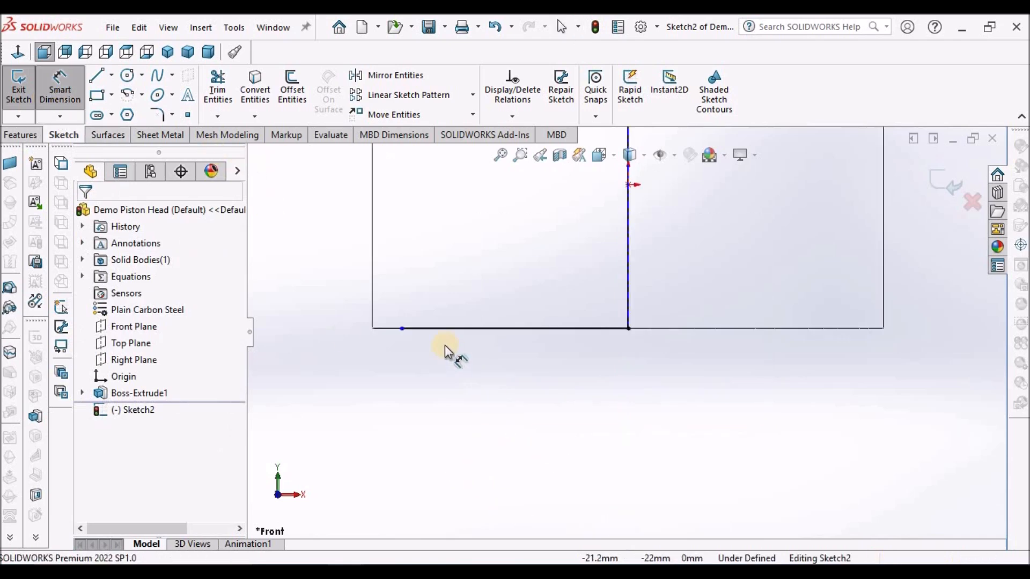
{"action": "left_click", "coordinate": [373, 288]}
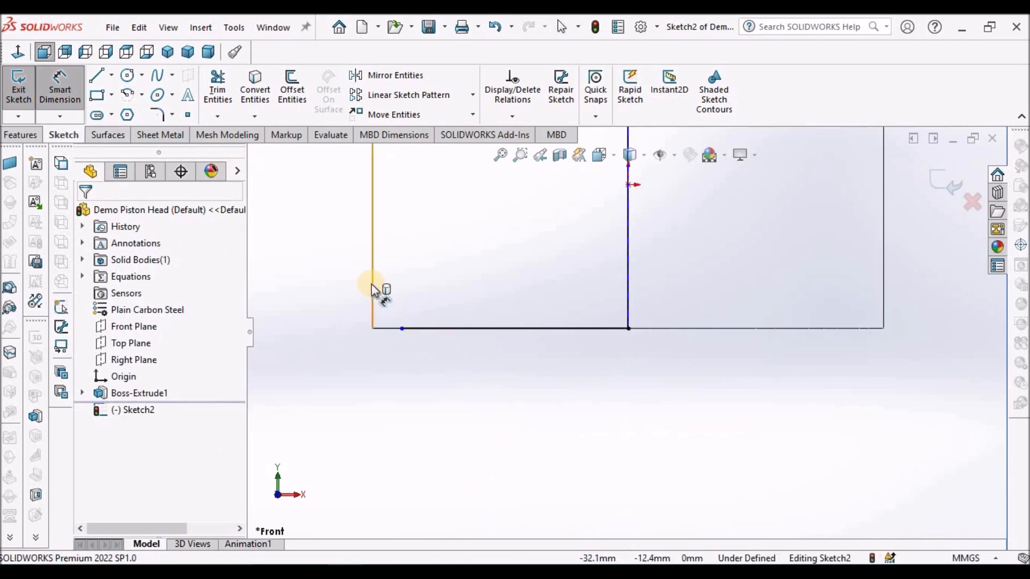
{"action": "left_click", "coordinate": [401, 328]}
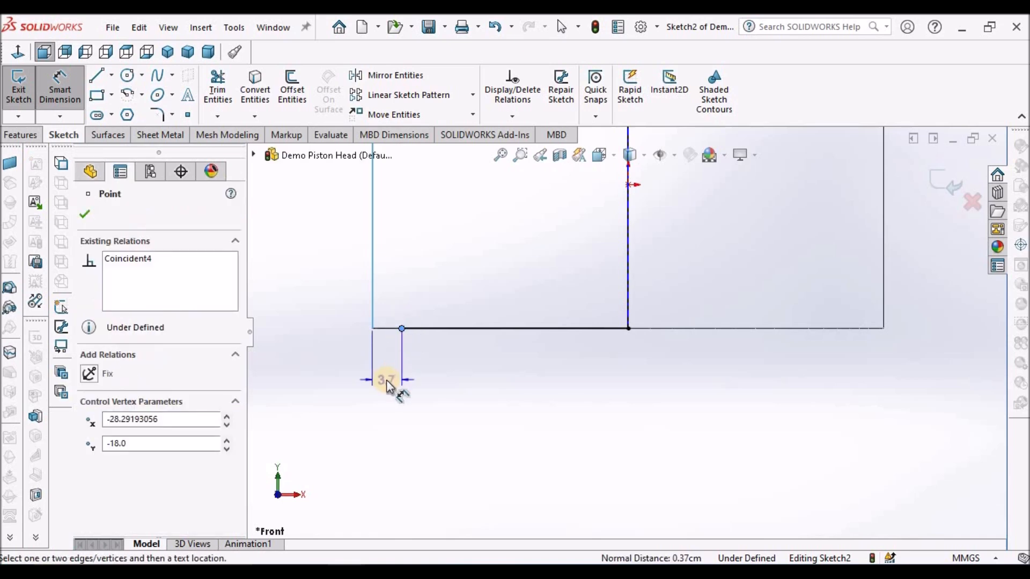
{"action": "left_click", "coordinate": [386, 380]}
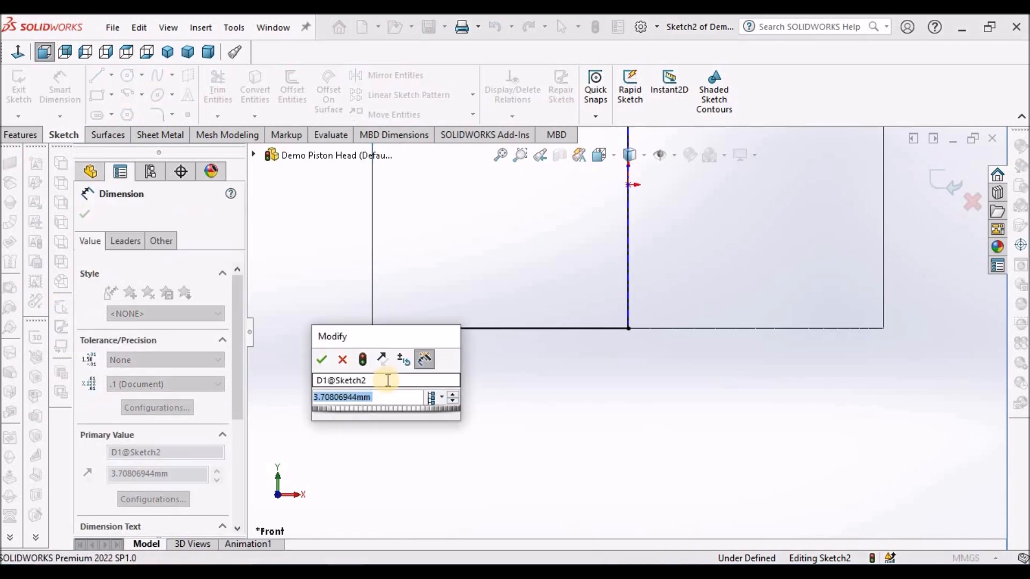
{"action": "type", "text": "2"}
{"action": "key", "text": "Return"}
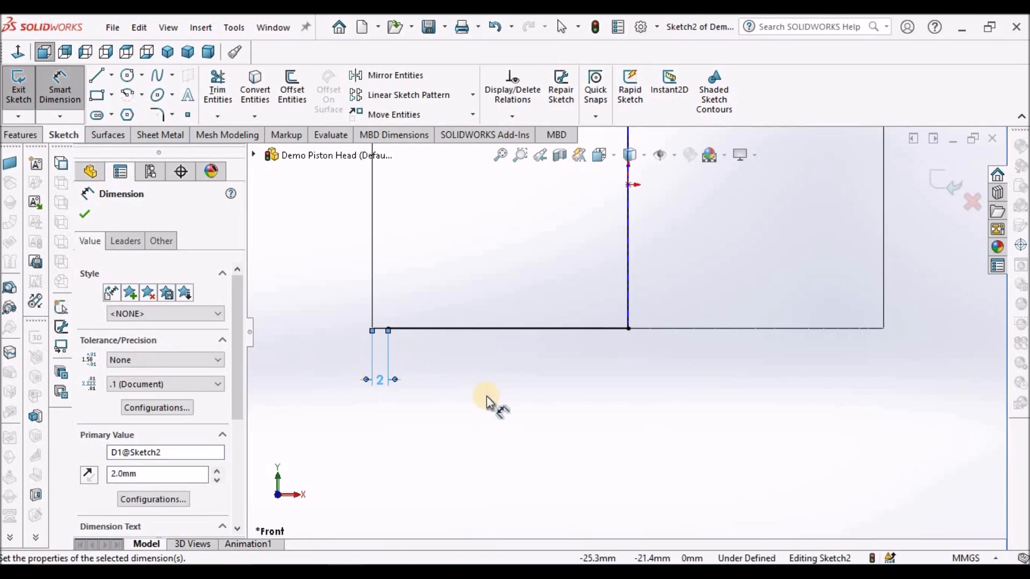
{"action": "scroll", "coordinate": [529, 230], "scroll_direction": "up", "scroll_amount": 4}
{"action": "scroll", "coordinate": [530, 231], "scroll_direction": "down", "scroll_amount": 1}
{"action": "scroll", "coordinate": [622, 263], "scroll_direction": "up", "scroll_amount": 2}
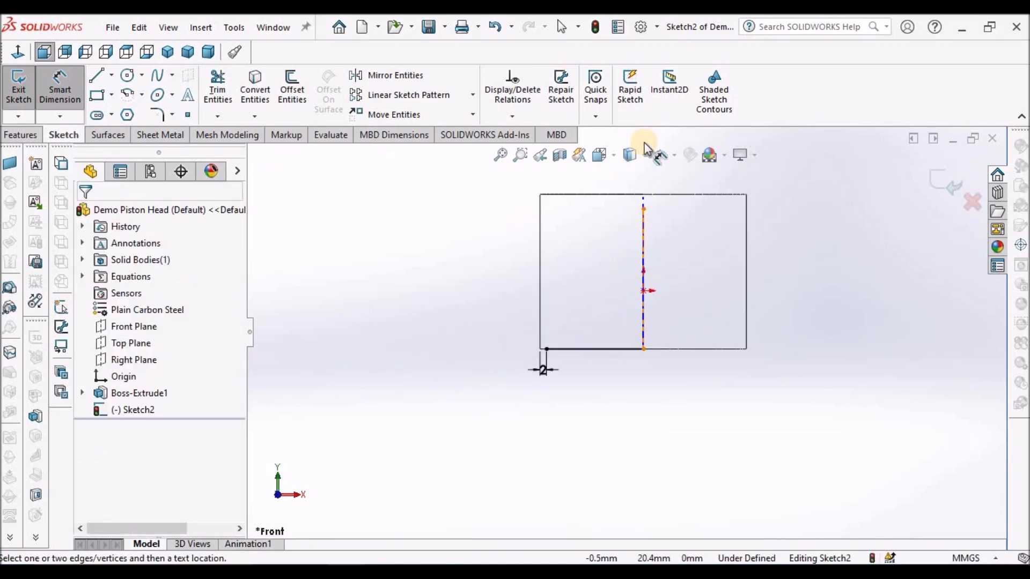
{"action": "key", "text": "Escape"}
Step: Sketch a horizontal line about 28 mm long leftward from the top endpoint of the vertical line
{"action": "scroll", "coordinate": [655, 266], "scroll_direction": "down", "scroll_amount": 1}
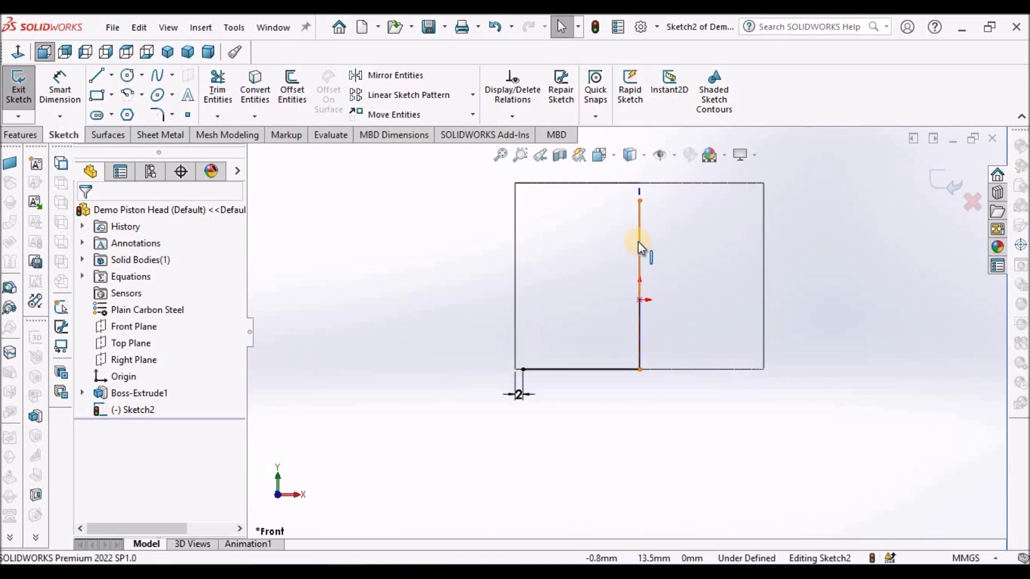
{"action": "left_click", "coordinate": [639, 240]}
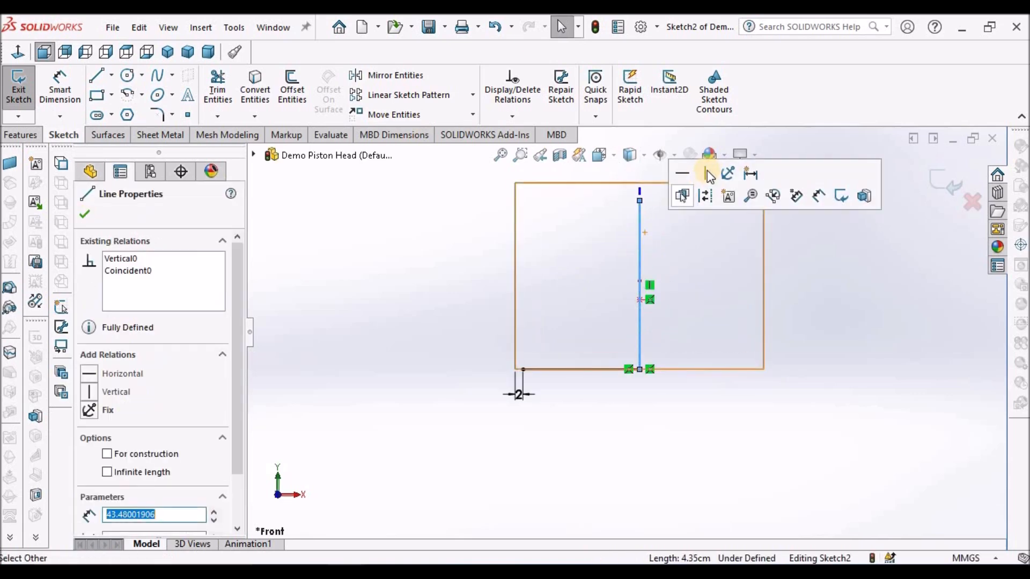
{"action": "left_click", "coordinate": [804, 319]}
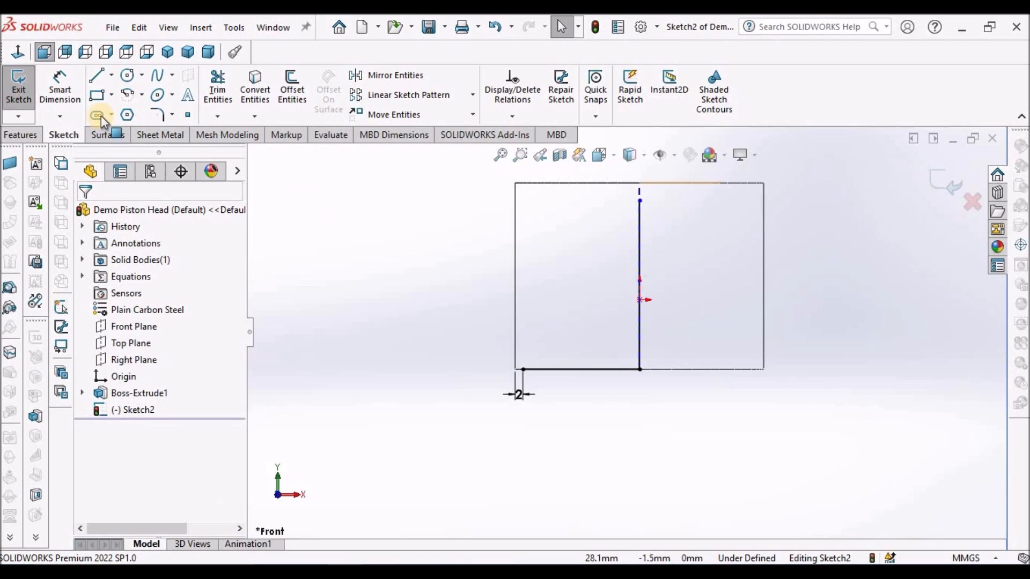
{"action": "left_click", "coordinate": [95, 76]}
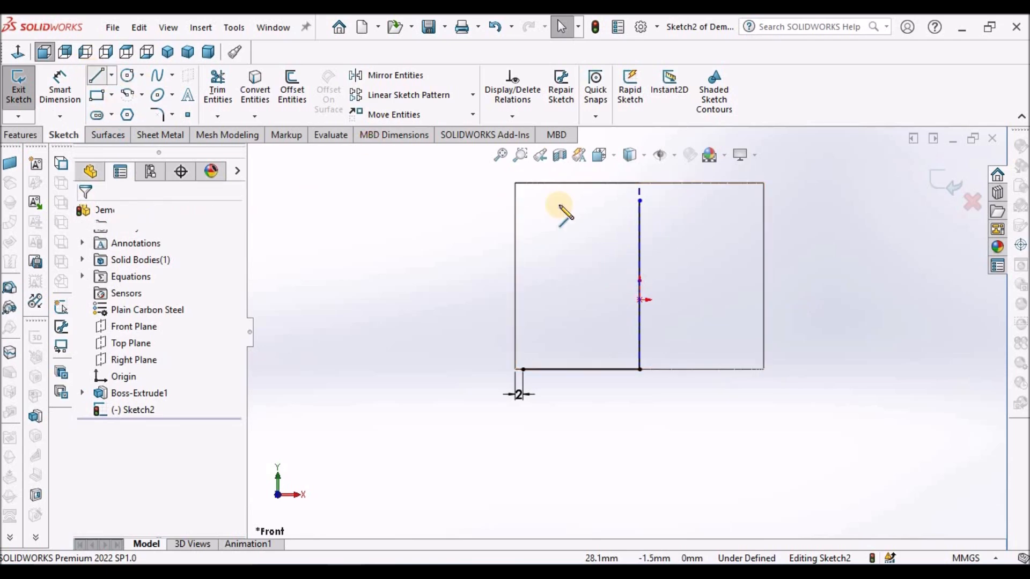
{"action": "left_click", "coordinate": [640, 200]}
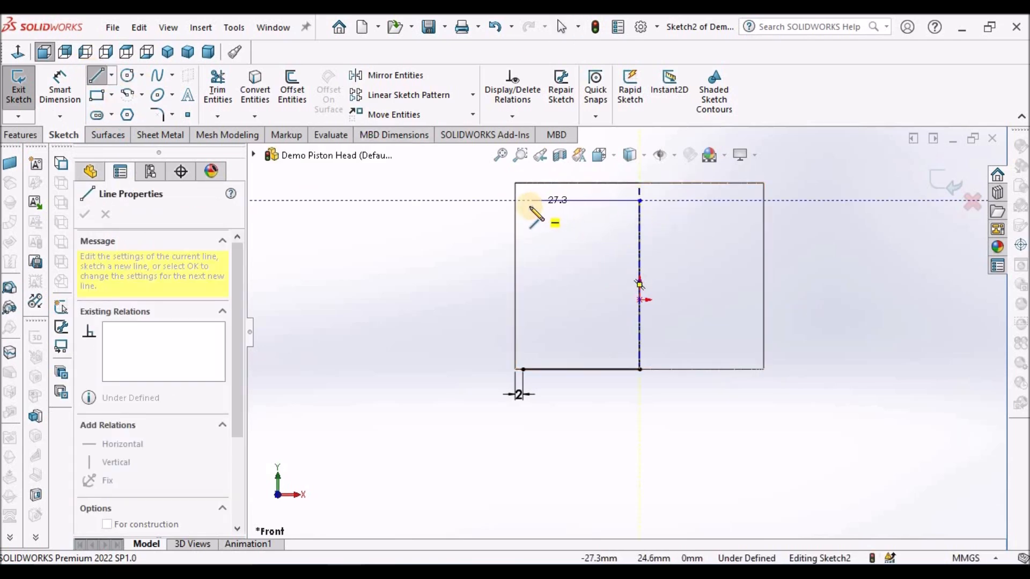
{"action": "left_click", "coordinate": [529, 200]}
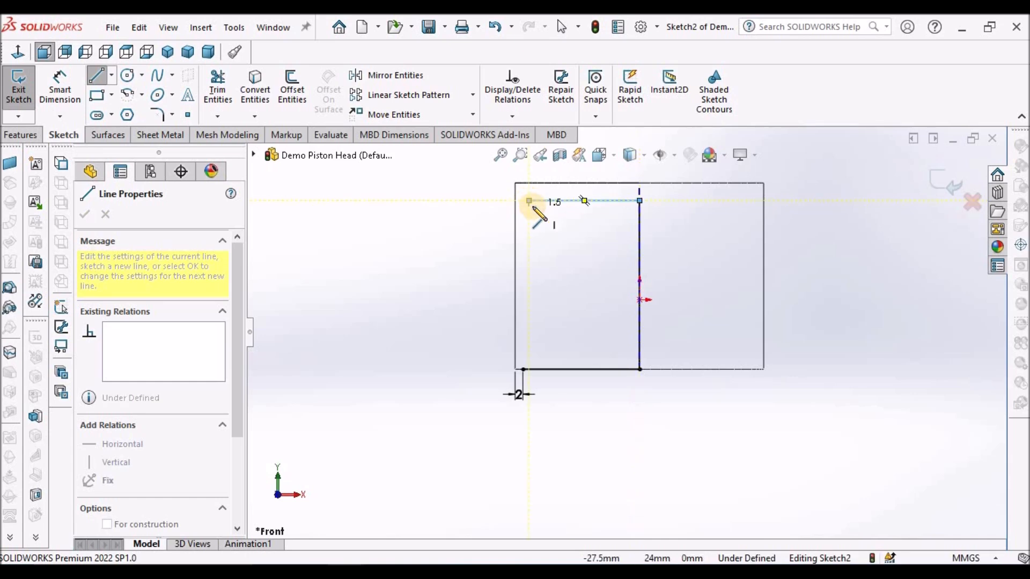
{"action": "key", "text": "Escape"}
{"action": "left_click", "coordinate": [72, 88]}
{"action": "scroll", "coordinate": [661, 200], "scroll_direction": "down", "scroll_amount": 5}
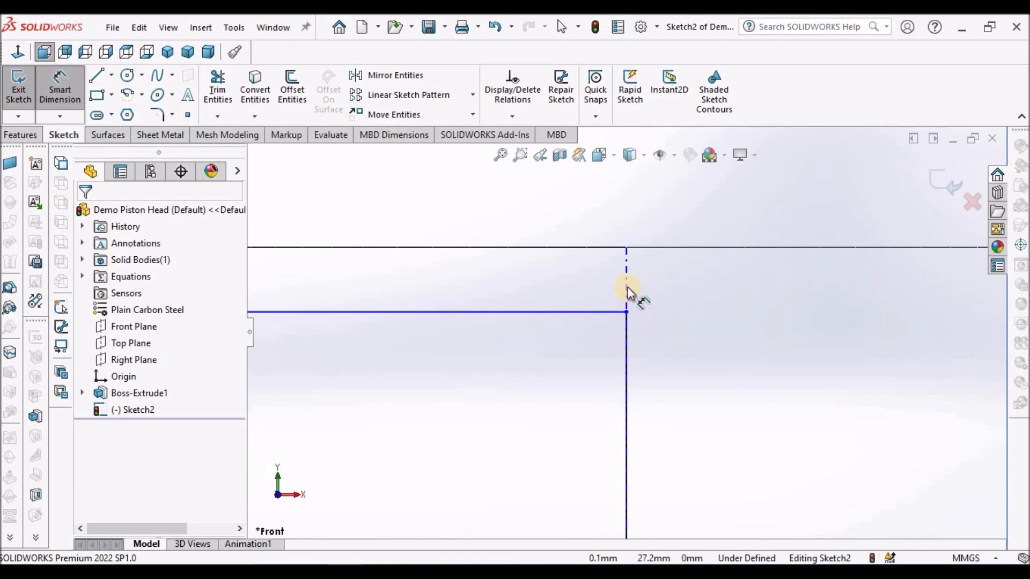
{"action": "key", "text": "Escape"}
Step: Sketch a vertical centerline about 52 mm long upward from the origin, ending above the cylinder's top edge
{"action": "key", "text": "f"}
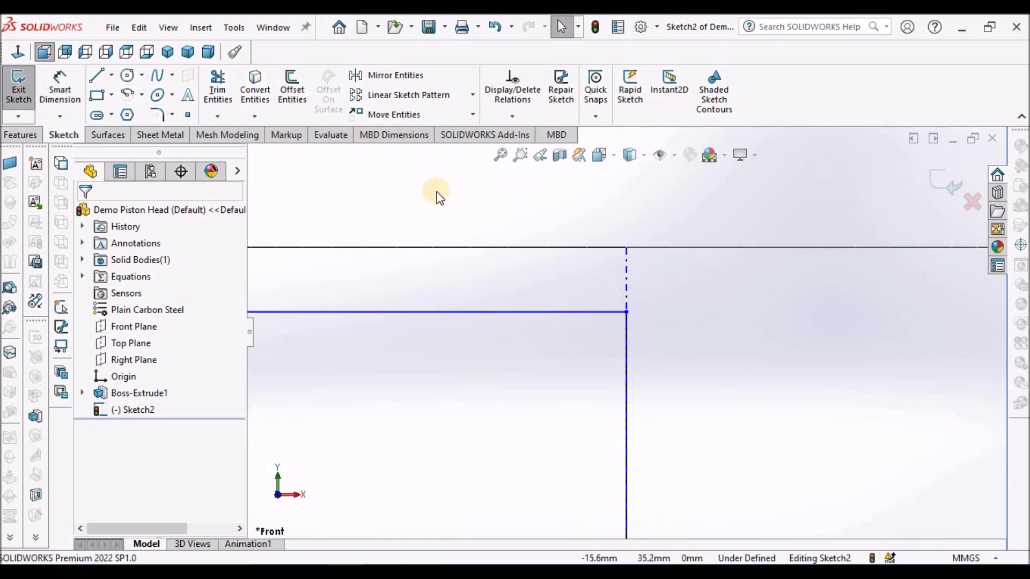
{"action": "left_click", "coordinate": [112, 76]}
{"action": "left_click", "coordinate": [119, 111]}
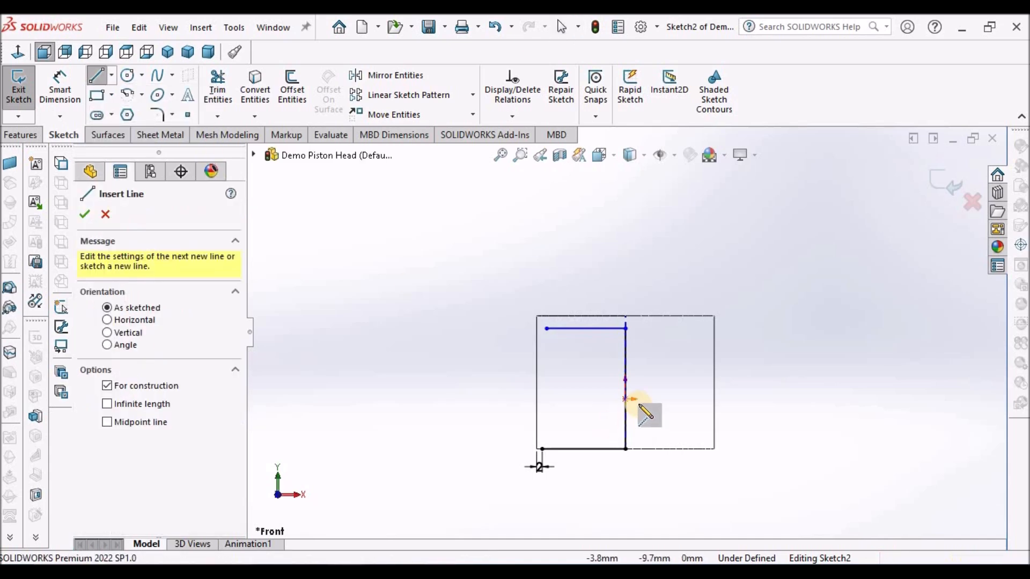
{"action": "left_click", "coordinate": [626, 399]}
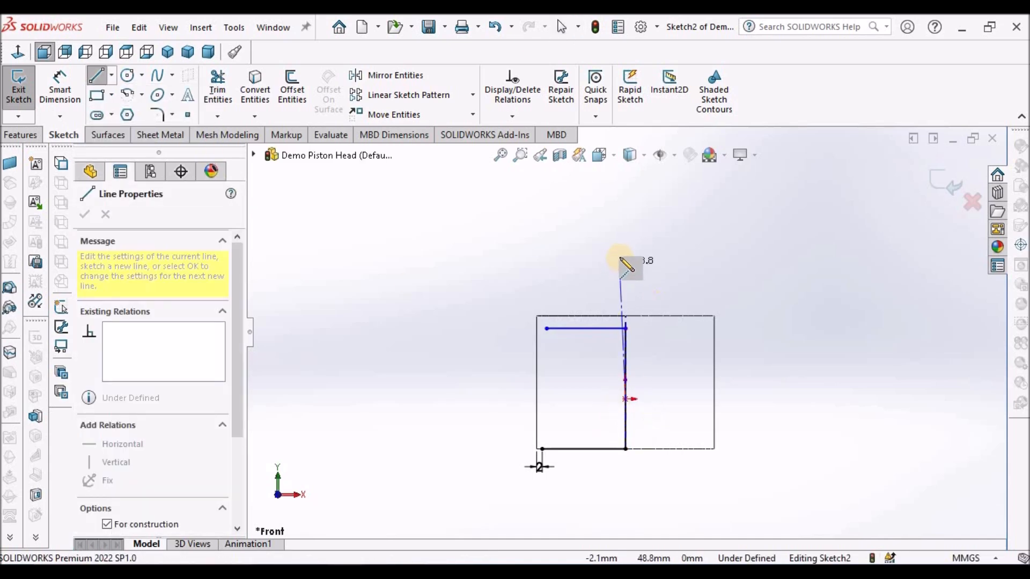
{"action": "left_click", "coordinate": [628, 254]}
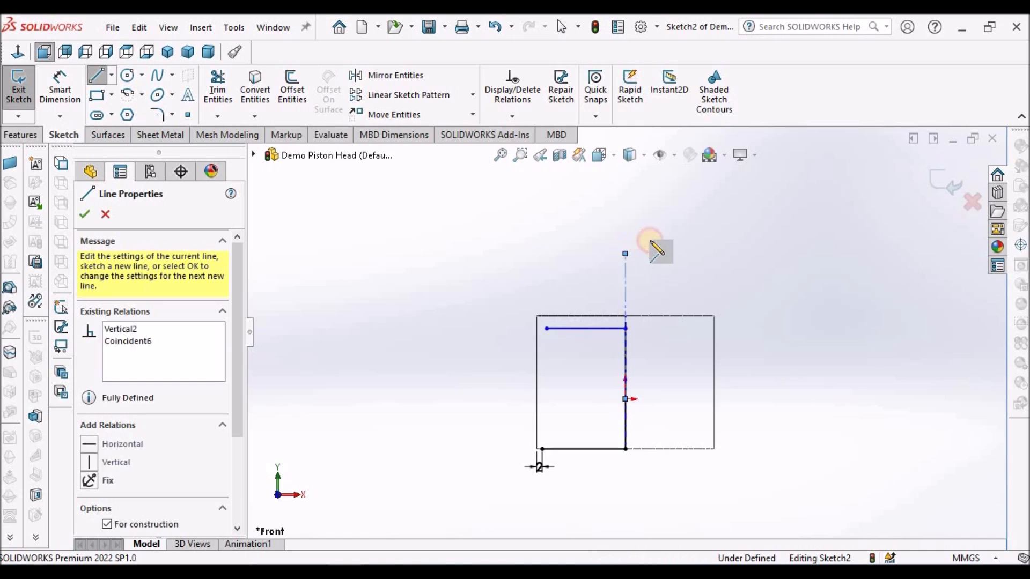
{"action": "key", "text": "Escape"}
Step: Dimension the top line's left endpoint across the centerline as a diameter and set it to 50 mm
{"action": "left_click", "coordinate": [75, 102]}
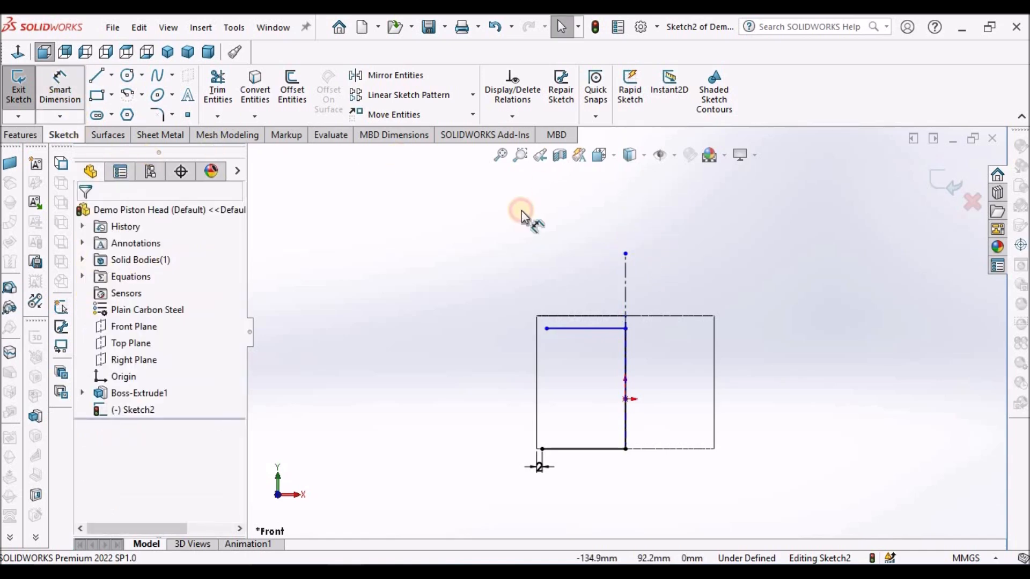
{"action": "left_click", "coordinate": [627, 278]}
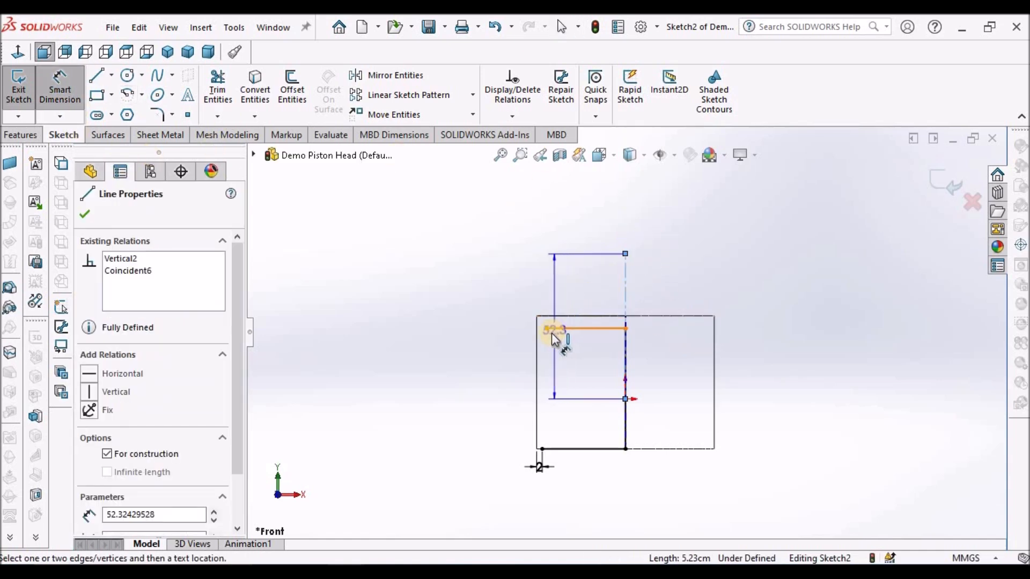
{"action": "left_click", "coordinate": [657, 310]}
{"action": "left_click", "coordinate": [659, 214]}
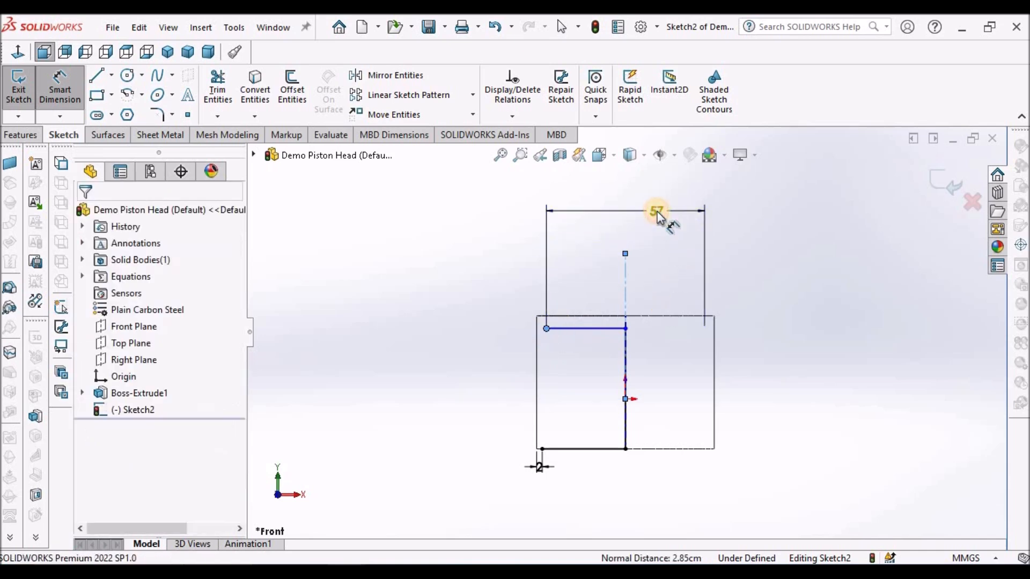
{"action": "type", "text": "50"}
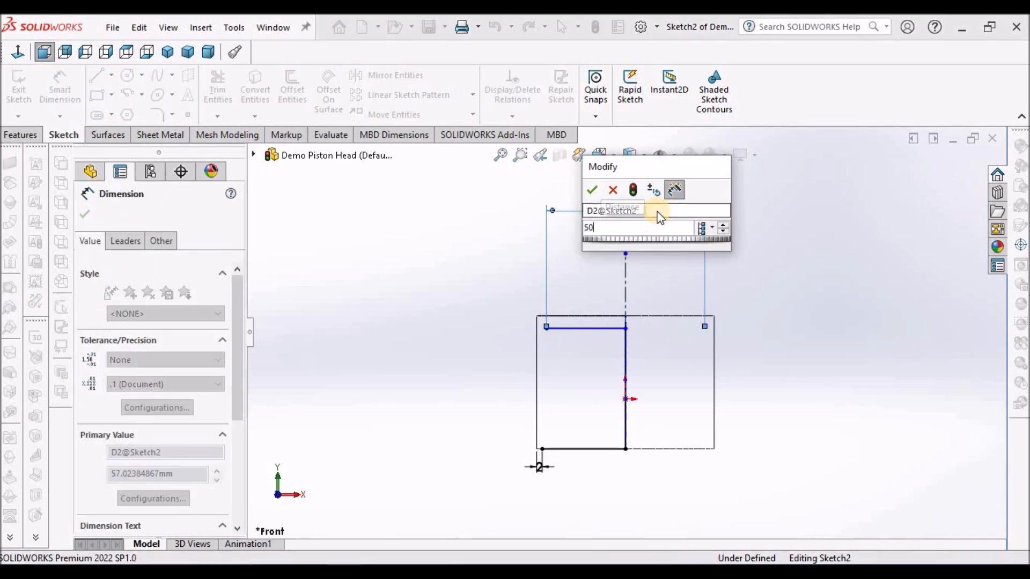
{"action": "key", "text": "Return"}
{"action": "left_click", "coordinate": [781, 320]}
{"action": "key", "text": "Escape"}
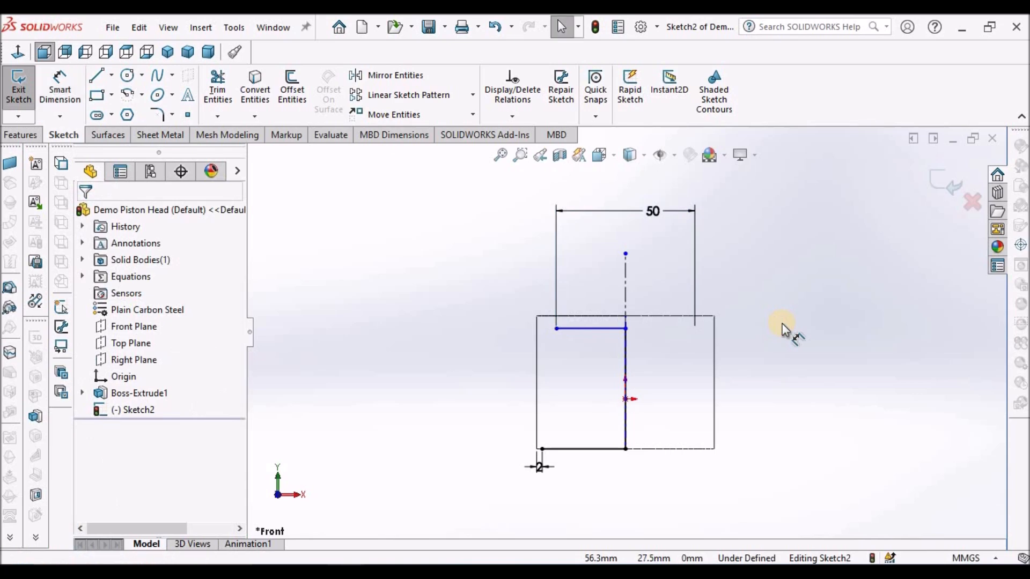
Step: Sketch a vertical line from the bottom line's left endpoint to origin level, an 8.6 mm slanted line inward, and a vertical line to the top line's left endpoint
{"action": "left_click", "coordinate": [96, 76]}
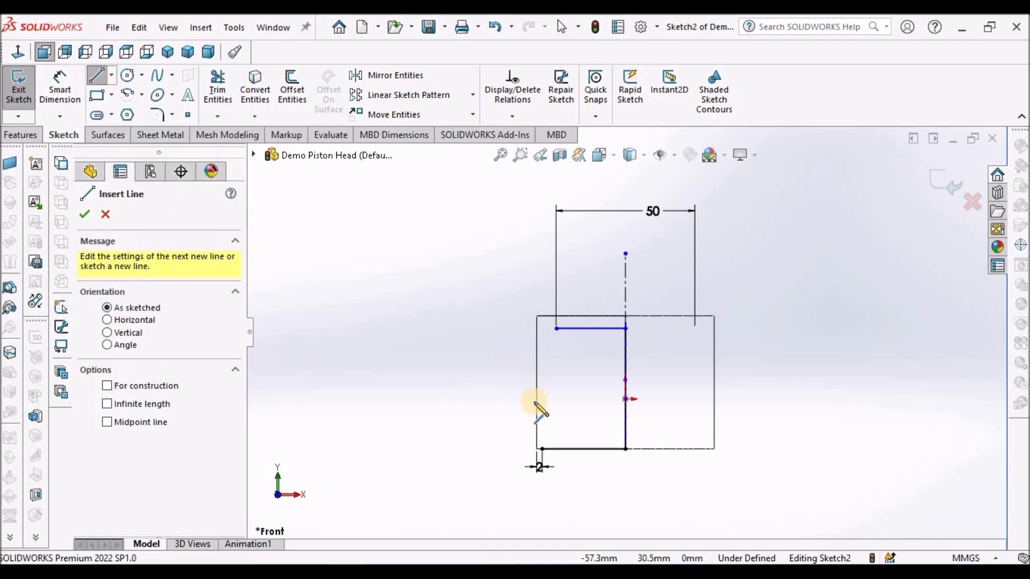
{"action": "left_click", "coordinate": [542, 450]}
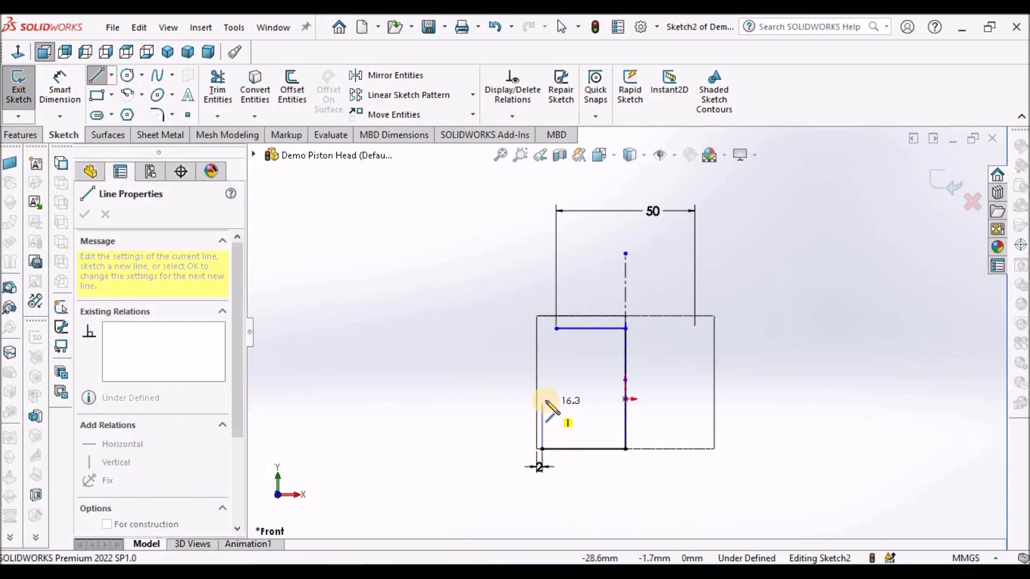
{"action": "left_click", "coordinate": [542, 399]}
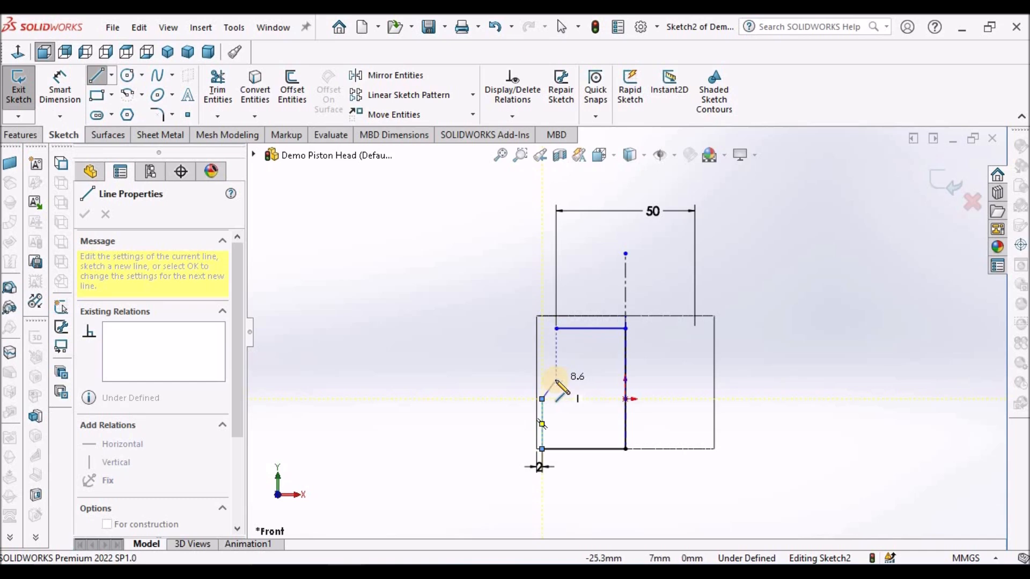
{"action": "left_click", "coordinate": [556, 379]}
{"action": "left_click", "coordinate": [546, 329]}
{"action": "key", "text": "Escape"}
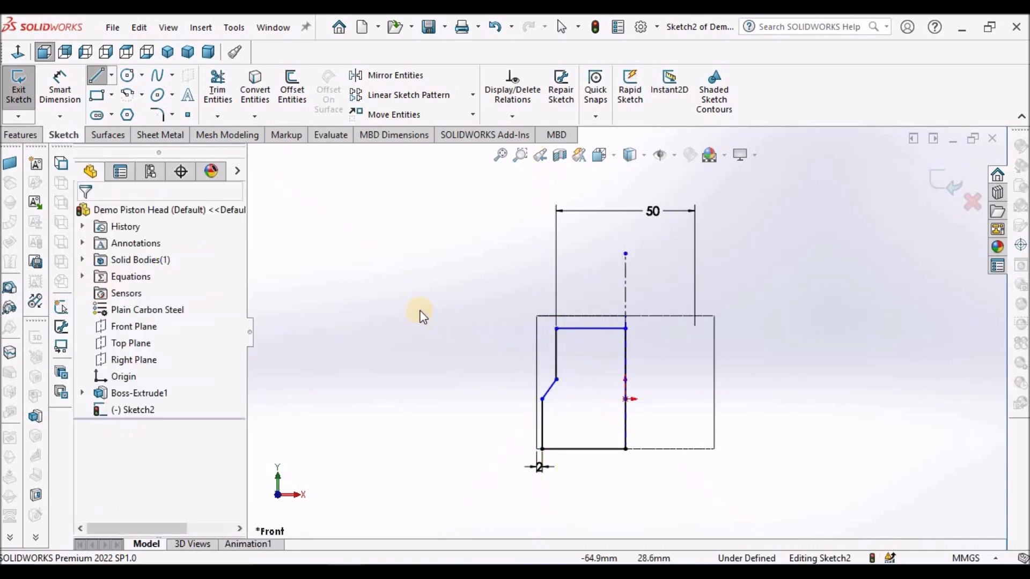
{"action": "left_click", "coordinate": [59, 87]}
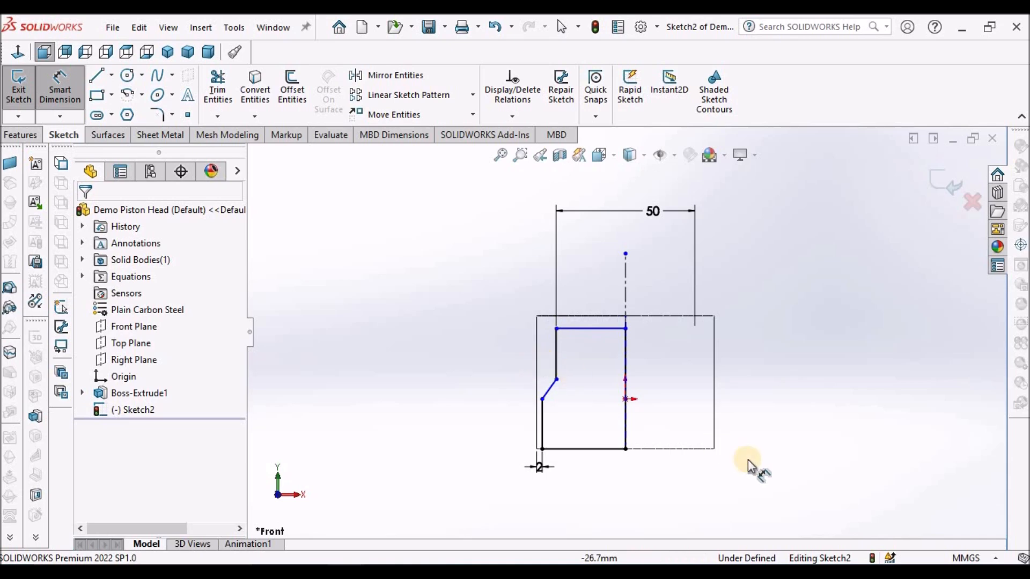
{"action": "left_click", "coordinate": [624, 400]}
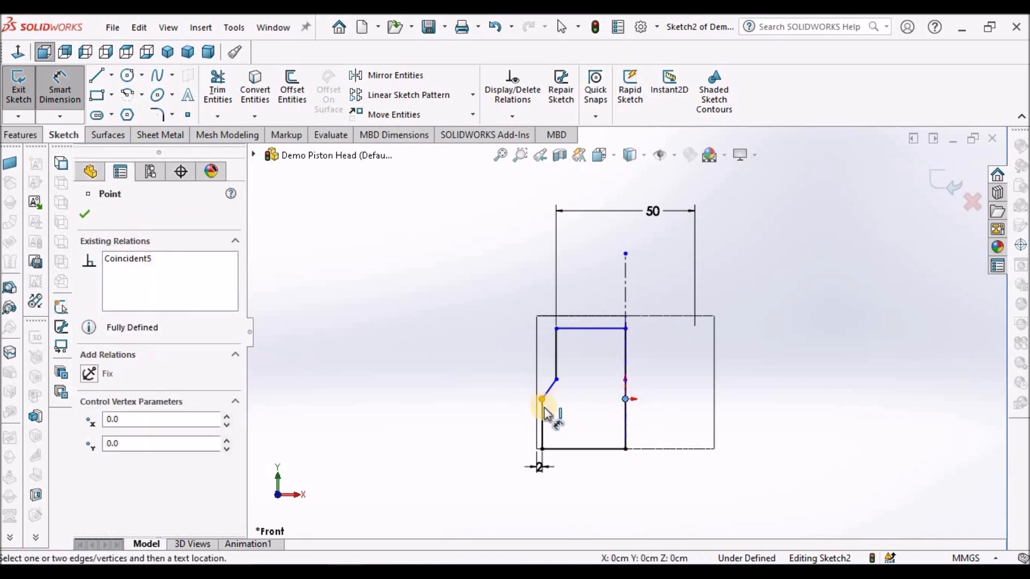
{"action": "scroll", "coordinate": [543, 412], "scroll_direction": "down", "scroll_amount": 3}
{"action": "left_click", "coordinate": [526, 392]}
{"action": "scroll", "coordinate": [569, 395], "scroll_direction": "down", "scroll_amount": 5}
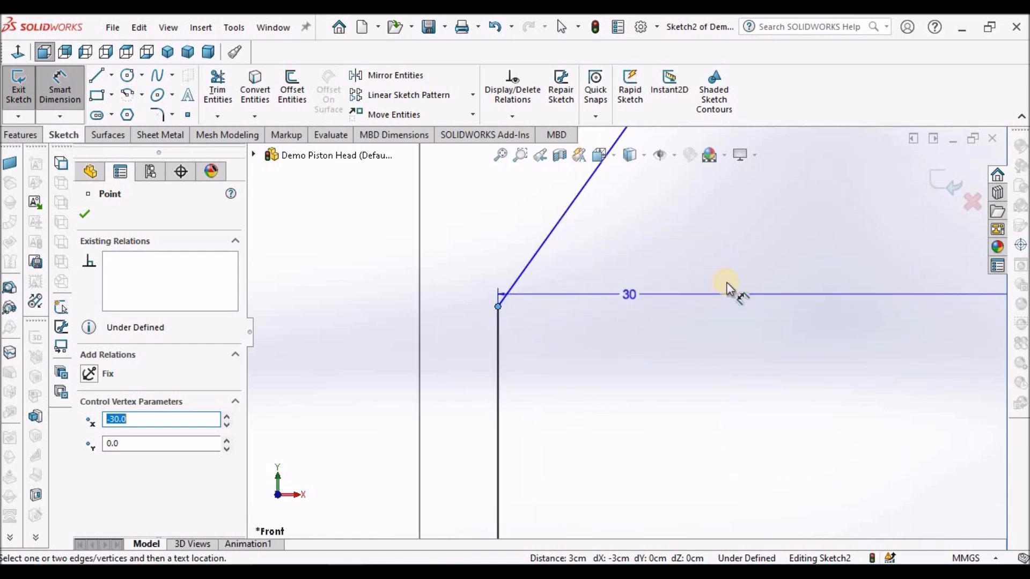
{"action": "key", "text": "Escape"}
{"action": "left_click", "coordinate": [497, 308]}
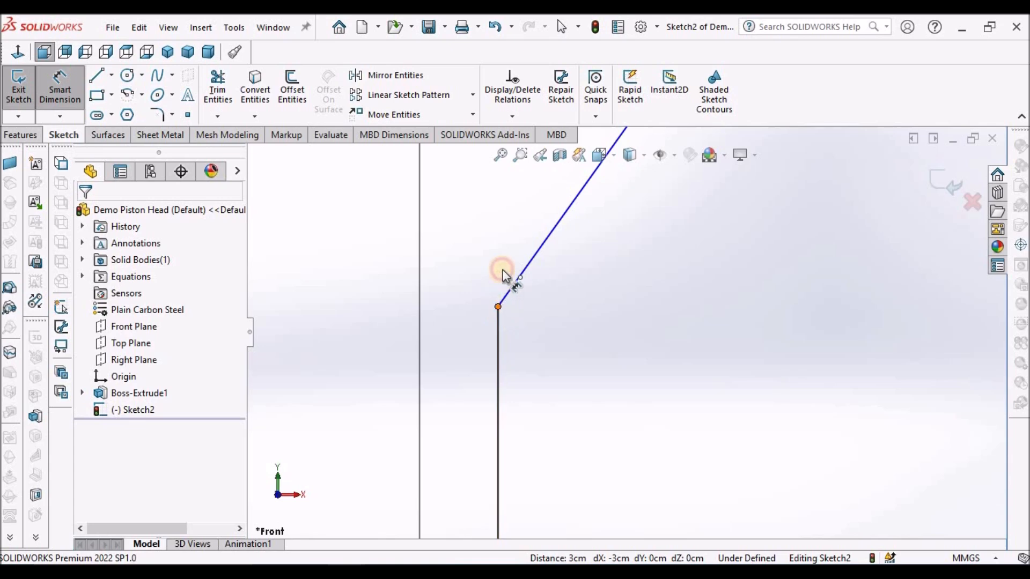
{"action": "scroll", "coordinate": [456, 269], "scroll_direction": "up", "scroll_amount": 5}
{"action": "key", "text": "Escape"}
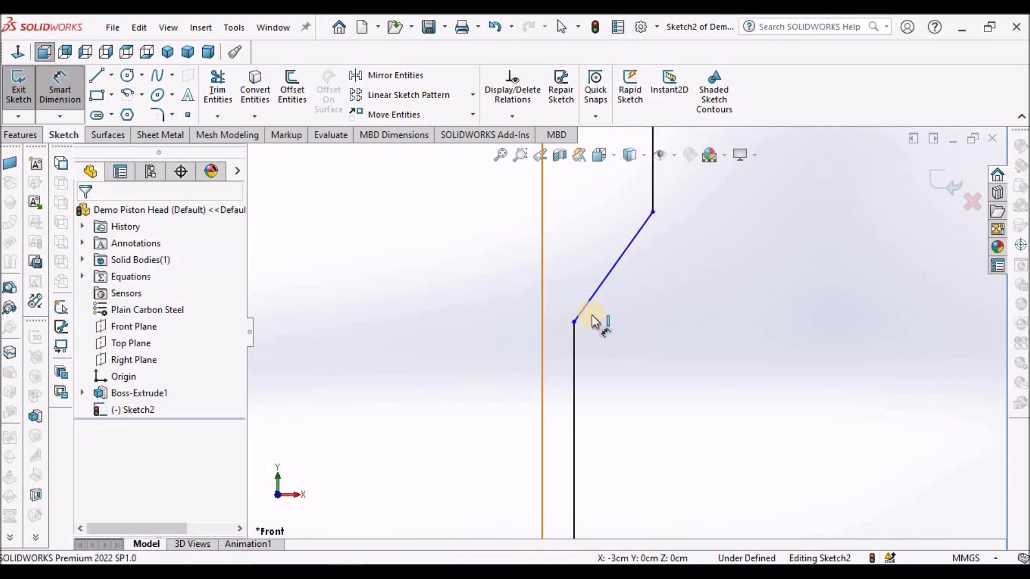
{"action": "key", "text": "Escape"}
Step: Move the slanted line's lower endpoint up to about 2.7 mm above the origin
{"action": "scroll", "coordinate": [575, 343], "scroll_direction": "up", "scroll_amount": 3}
{"action": "left_click_drag", "start_coordinate": [575, 339], "coordinate": [585, 317]}
{"action": "left_click", "coordinate": [490, 361]}
Step: Dimension the vertical distance from the origin to the slanted line's outer endpoint and set it to 7.4 mm
{"action": "left_click", "coordinate": [63, 90]}
{"action": "left_click", "coordinate": [845, 342]}
{"action": "left_click", "coordinate": [575, 317]}
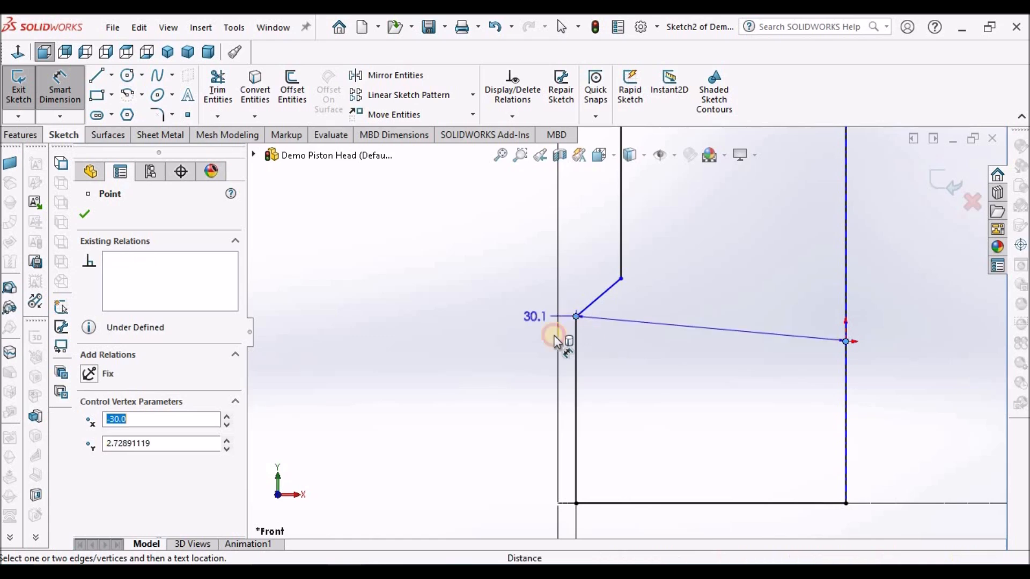
{"action": "left_click", "coordinate": [568, 334]}
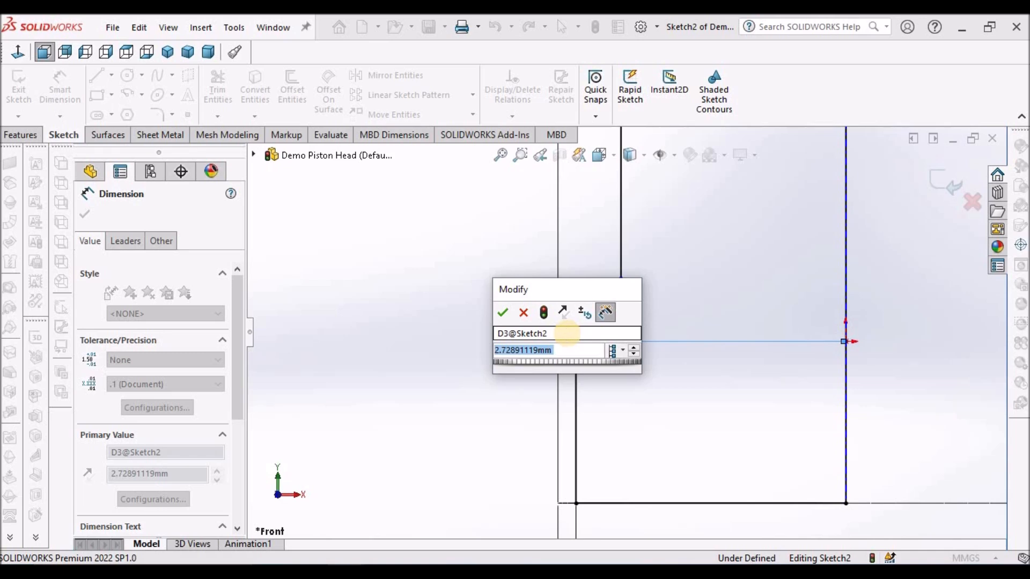
{"action": "type", "text": "7.4"}
{"action": "key", "text": "Return"}
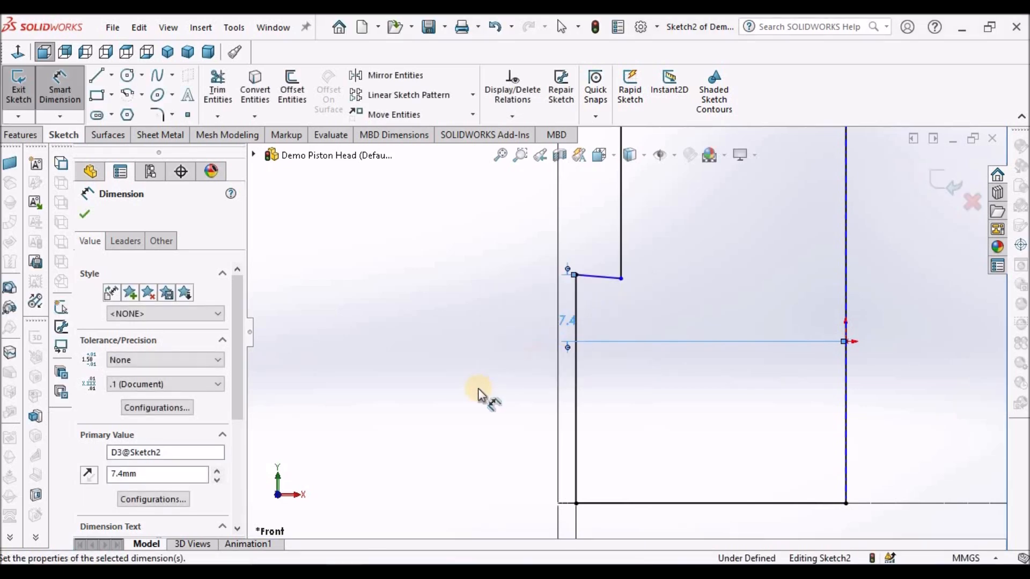
{"action": "left_click", "coordinate": [480, 395]}
Step: Dimension the vertical distance from the origin to the slanted line's inner endpoint and set it to 10.3 mm
{"action": "left_click", "coordinate": [846, 343]}
{"action": "left_click", "coordinate": [622, 280]}
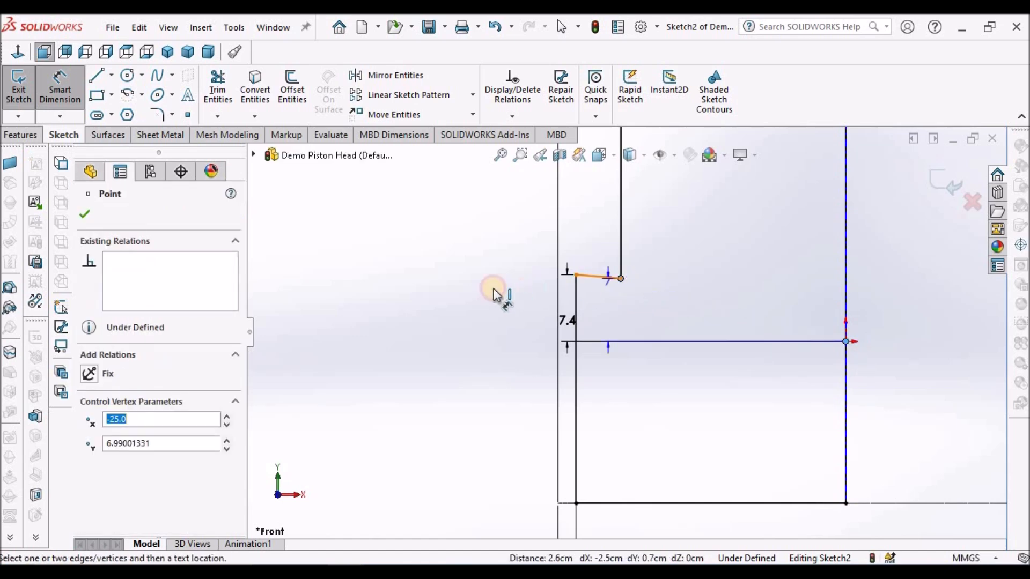
{"action": "left_click", "coordinate": [481, 296]}
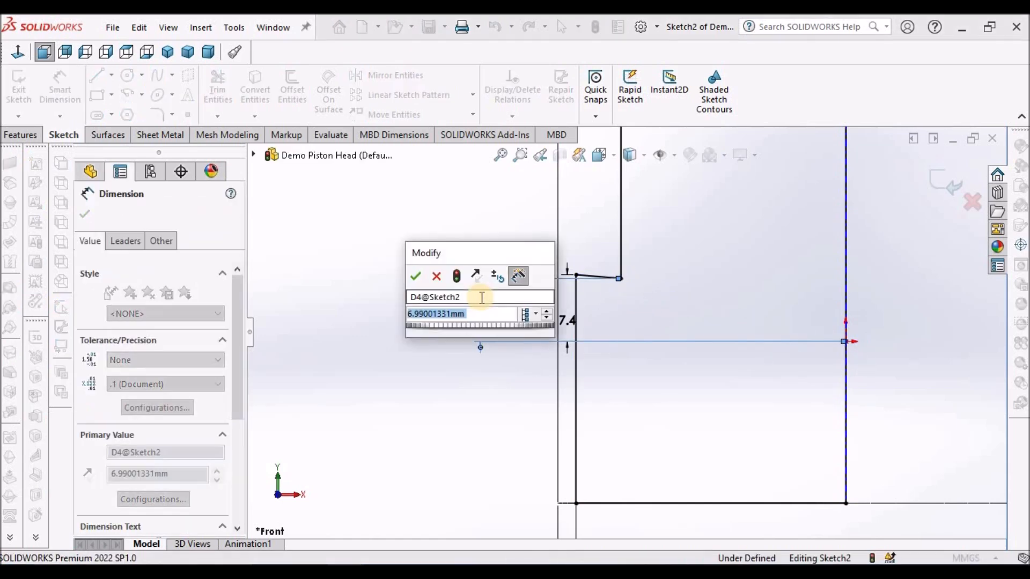
{"action": "type", "text": "10.3"}
{"action": "key", "text": "Return"}
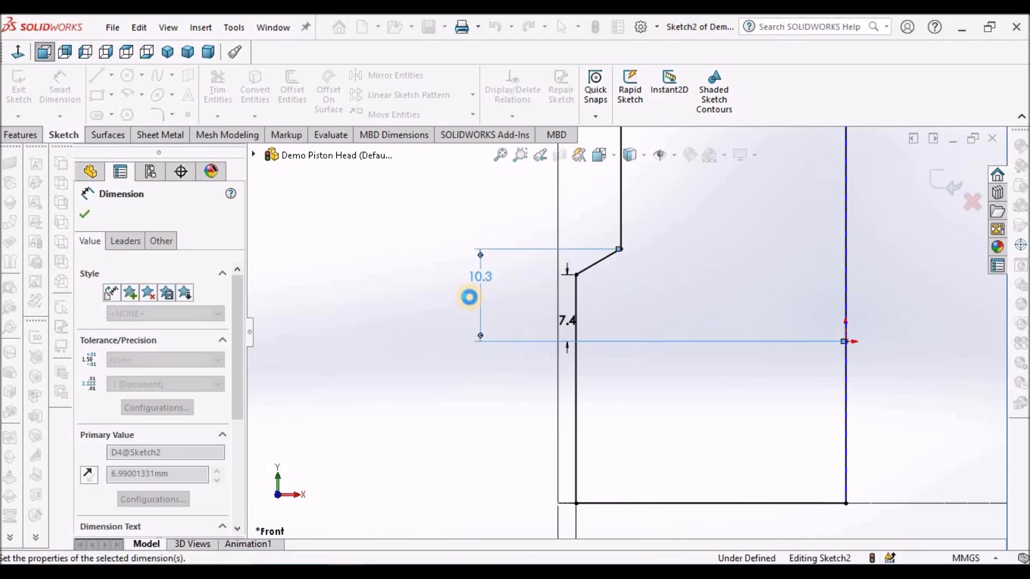
{"action": "left_click", "coordinate": [430, 347]}
{"action": "key", "text": "Escape"}
Step: Dimension the height of the profile's top line above the origin and set it to 25.5 mm
{"action": "scroll", "coordinate": [459, 346], "scroll_direction": "up", "scroll_amount": 3}
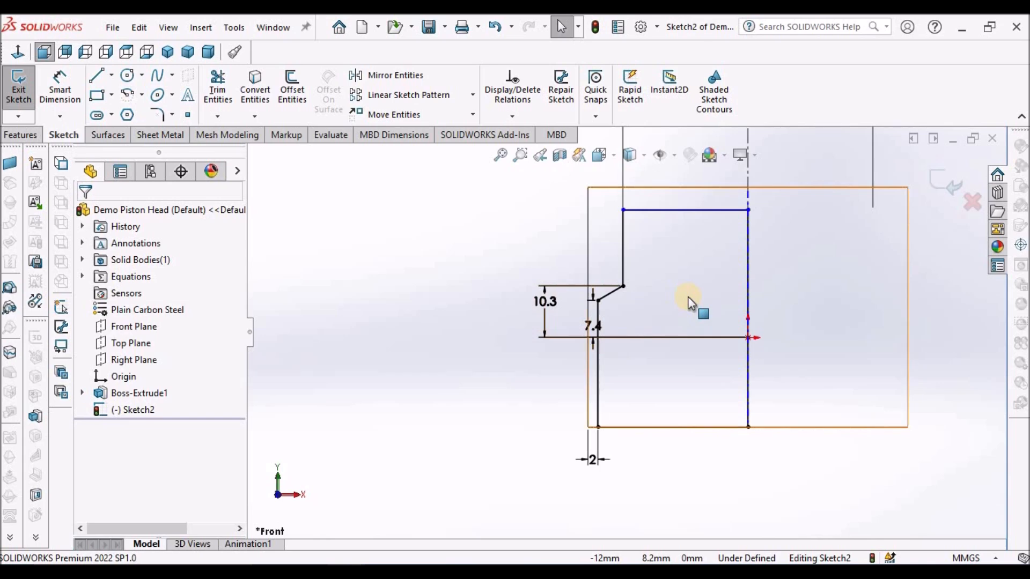
{"action": "left_click", "coordinate": [60, 87]}
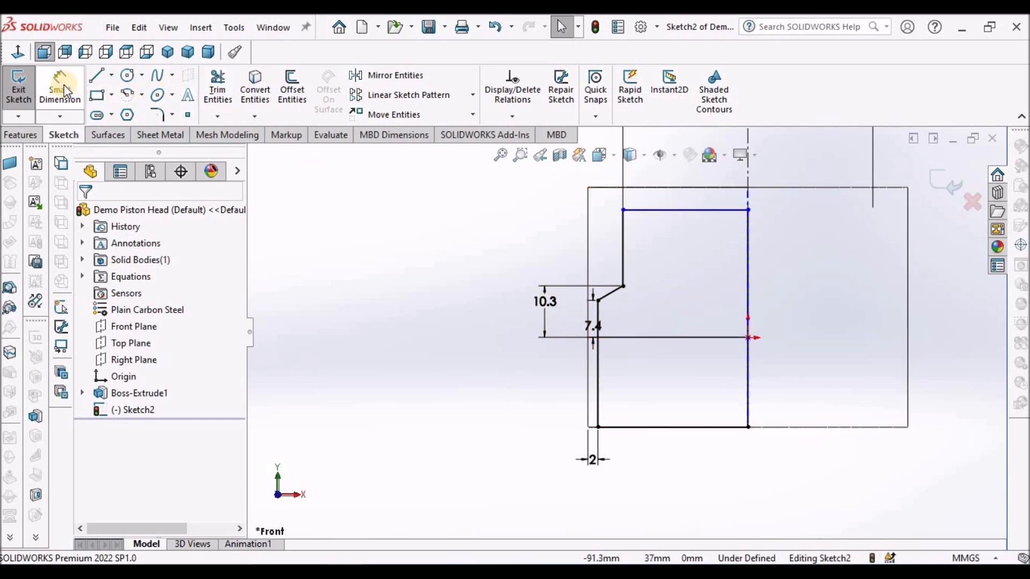
{"action": "left_click", "coordinate": [749, 338]}
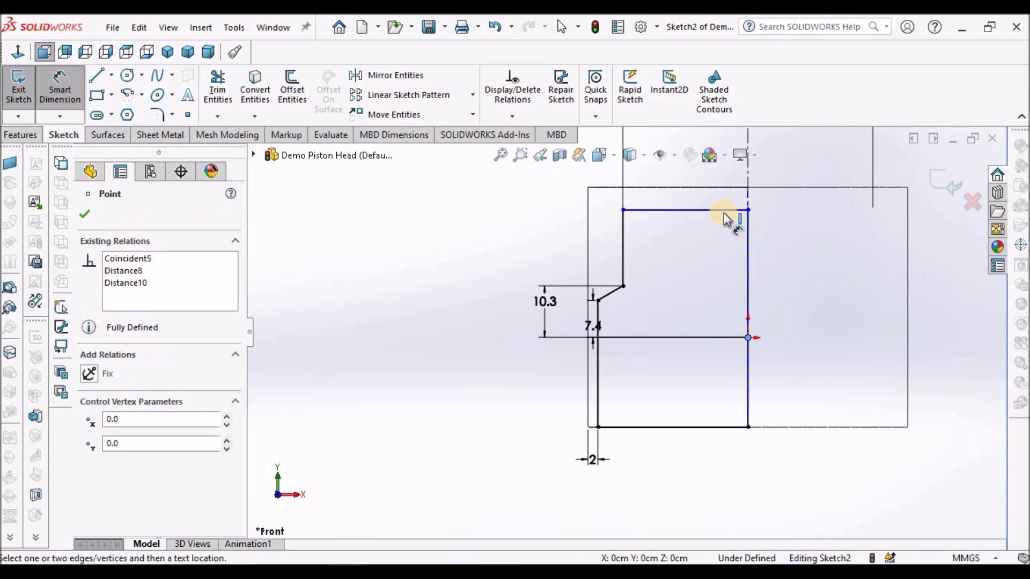
{"action": "left_click", "coordinate": [723, 211]}
{"action": "left_click", "coordinate": [797, 262]}
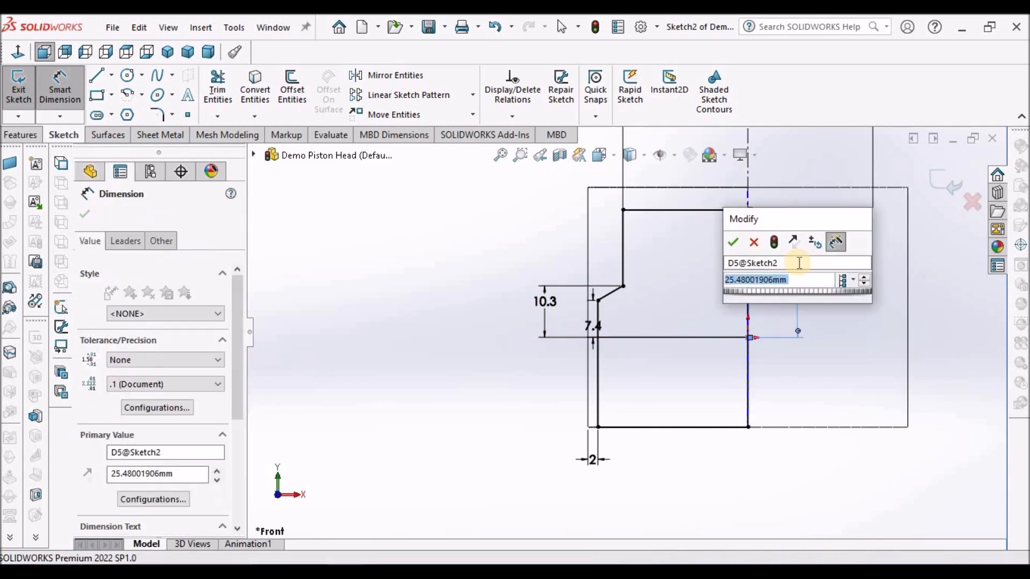
{"action": "type", "text": "25.5"}
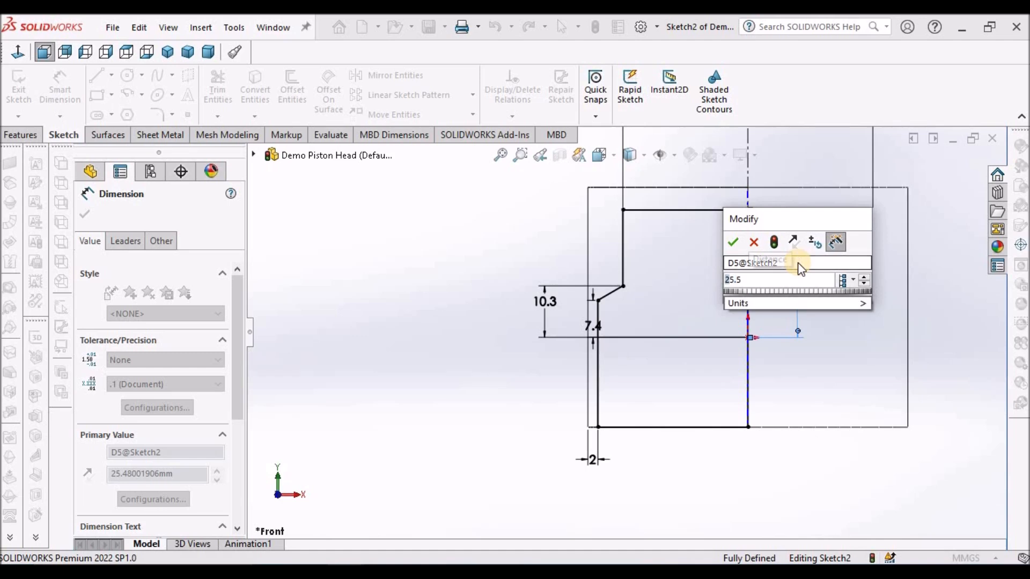
{"action": "key", "text": "Return"}
{"action": "key", "text": "Escape"}
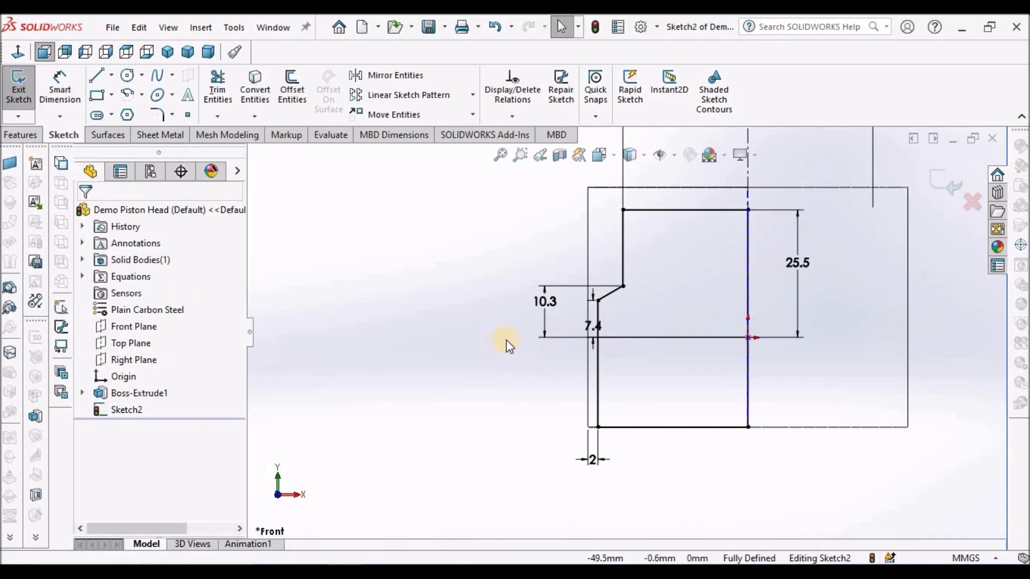
Step: Cut the cylinder by revolving the profile 360° about the vertical centerline, and switch the display style to shaded with edges
{"action": "key", "text": "f"}
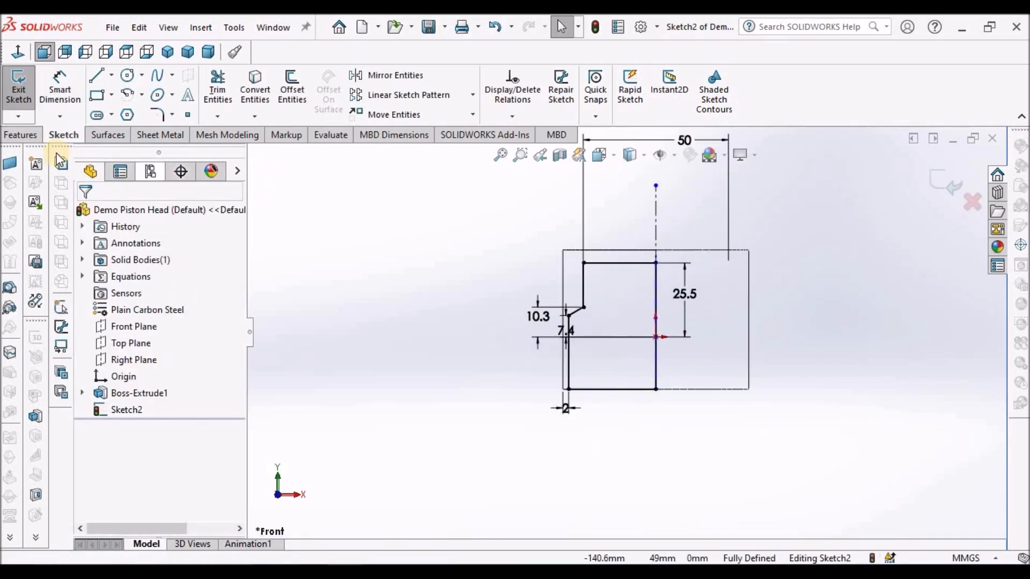
{"action": "left_click", "coordinate": [23, 136]}
{"action": "left_click", "coordinate": [299, 87]}
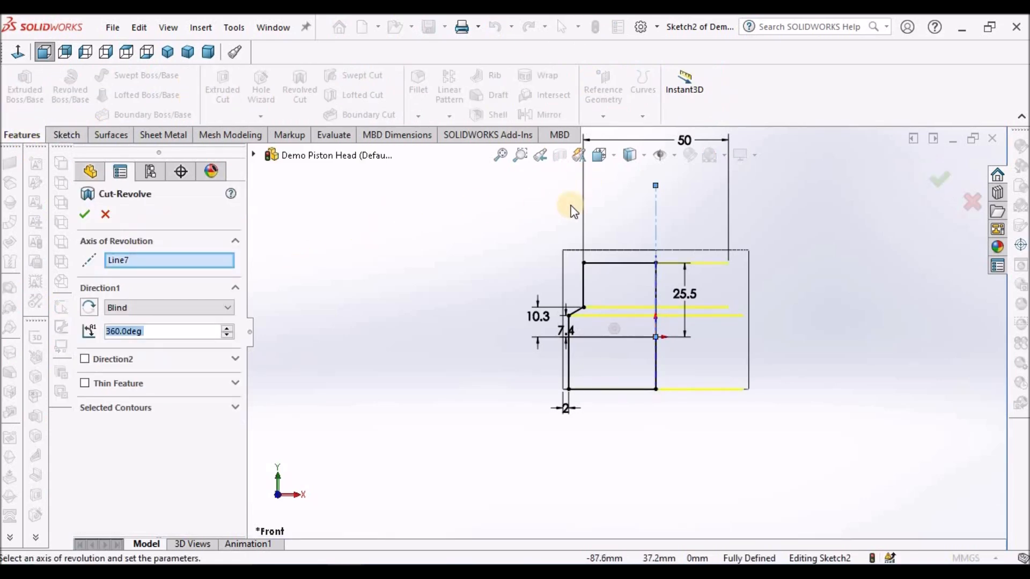
{"action": "left_click", "coordinate": [644, 159]}
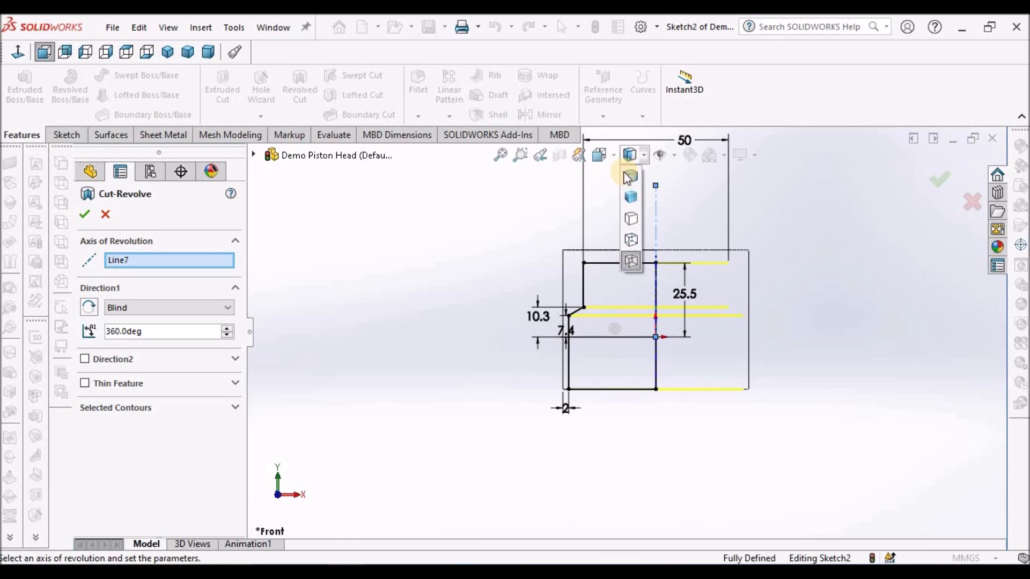
{"action": "left_click", "coordinate": [628, 180]}
{"action": "middle_click_drag", "start_coordinate": [651, 307], "coordinate": [628, 304]}
{"action": "left_click", "coordinate": [84, 215]}
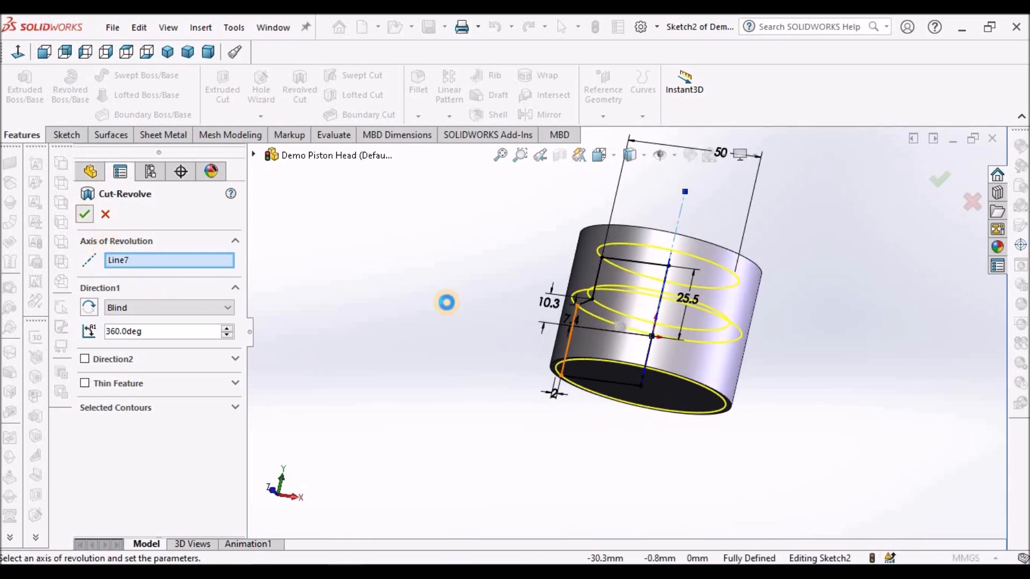
{"action": "middle_click_drag", "start_coordinate": [673, 336], "coordinate": [779, 486]}
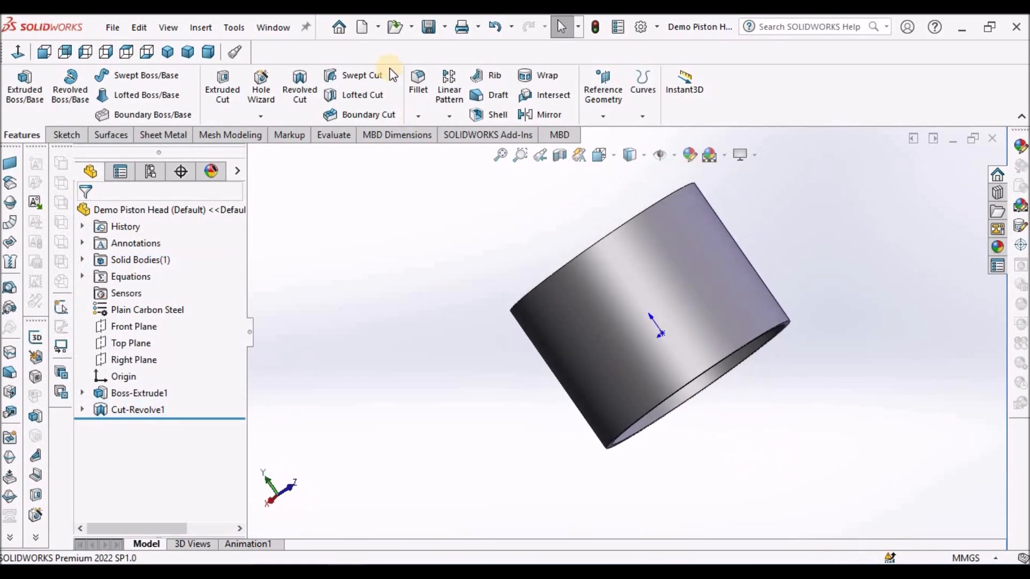
Step: Show the part in dimetric view and start a new sketch on the Right Plane
{"action": "left_click", "coordinate": [207, 52]}
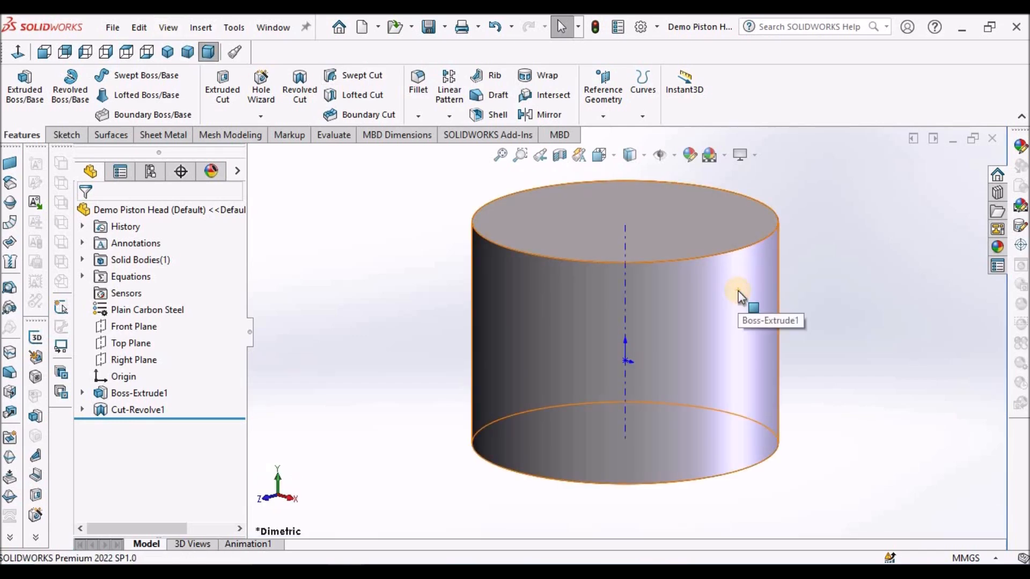
{"action": "left_click", "coordinate": [136, 361]}
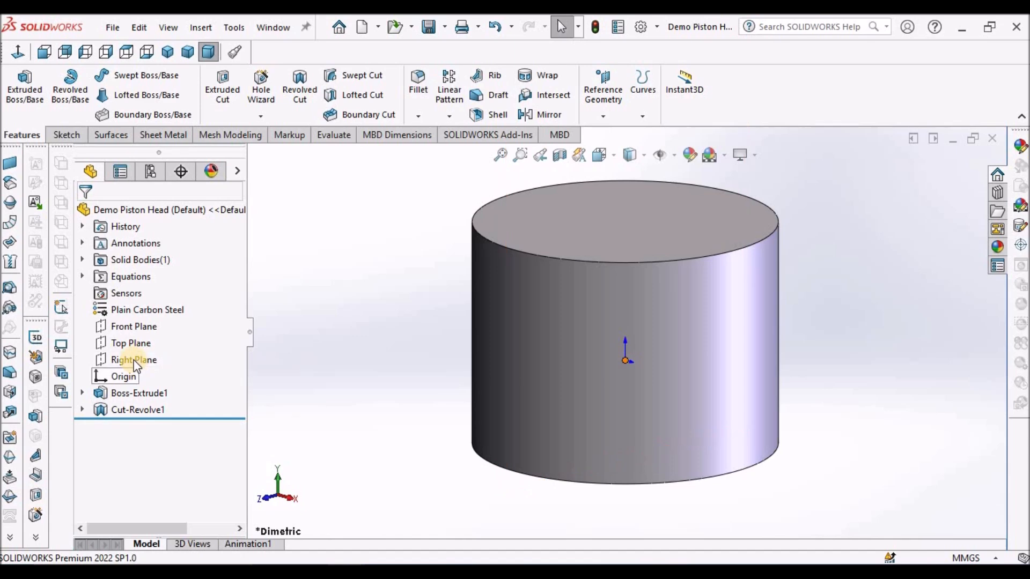
{"action": "left_click", "coordinate": [69, 135]}
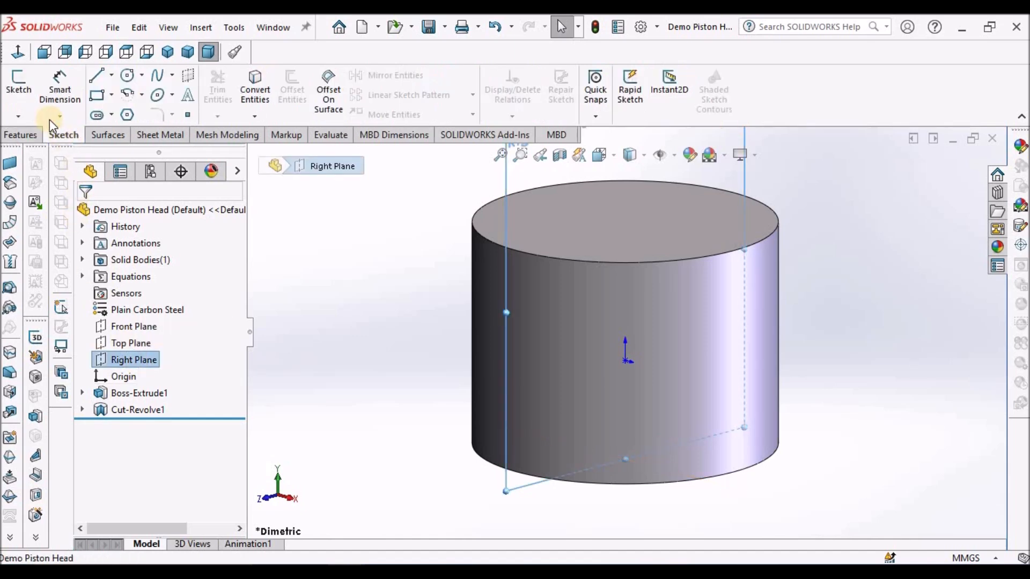
{"action": "left_click", "coordinate": [18, 81]}
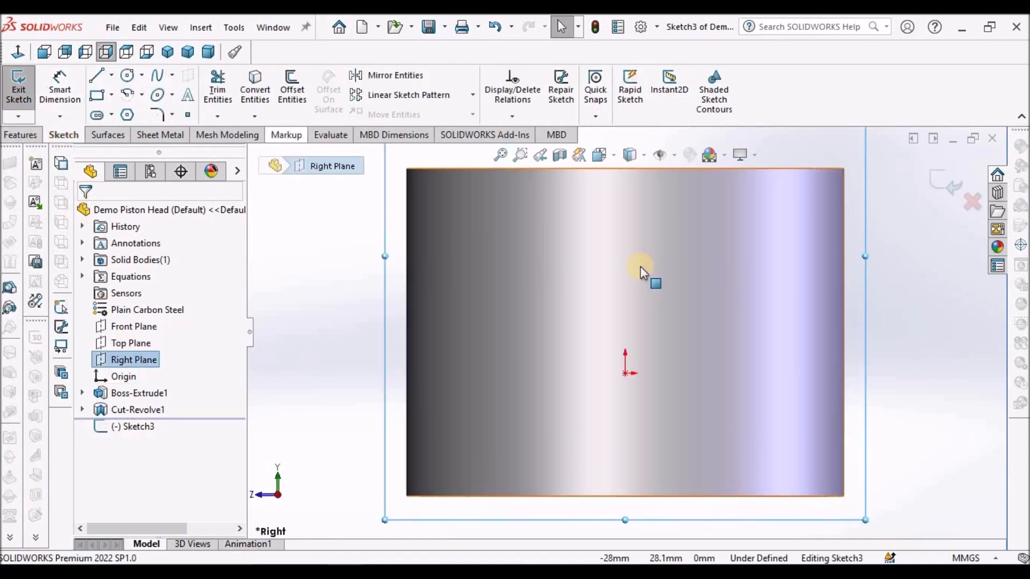
Step: Sketch a lower semicircular arc centred on the origin with a radius of about 7.4 mm
{"action": "left_click", "coordinate": [133, 99]}
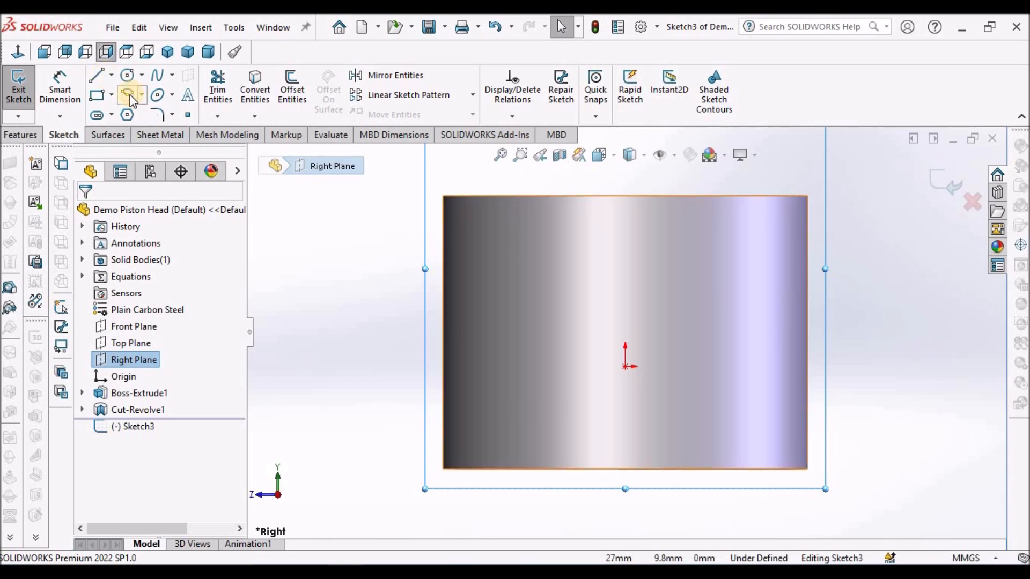
{"action": "left_click", "coordinate": [625, 367]}
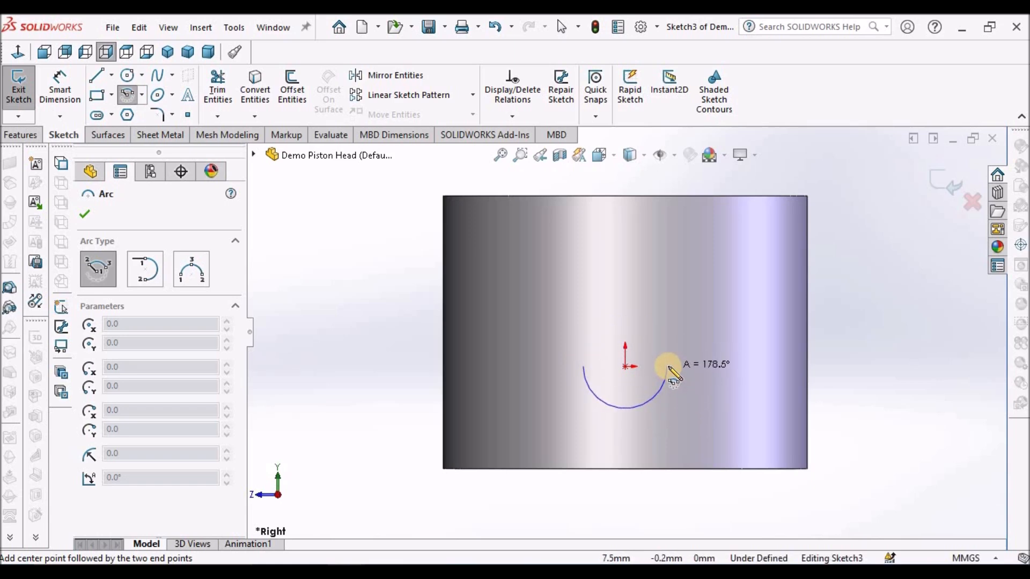
{"action": "left_click", "coordinate": [666, 370]}
{"action": "key", "text": "Escape"}
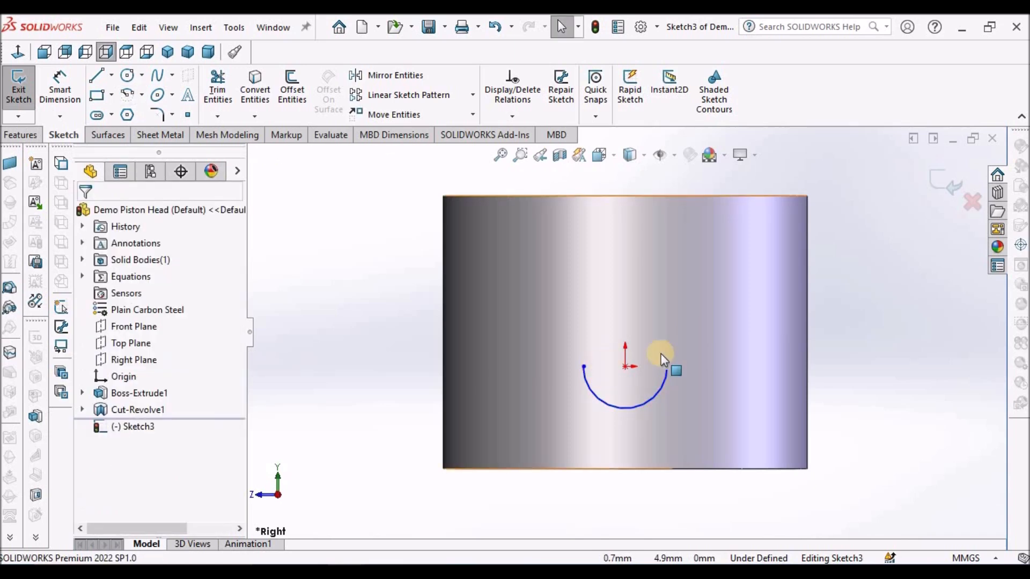
Step: Apply a Horizontal relation to the arc's two endpoints and the origin
{"action": "scroll", "coordinate": [585, 362], "scroll_direction": "down", "scroll_amount": 2}
{"action": "left_click", "coordinate": [566, 369]}
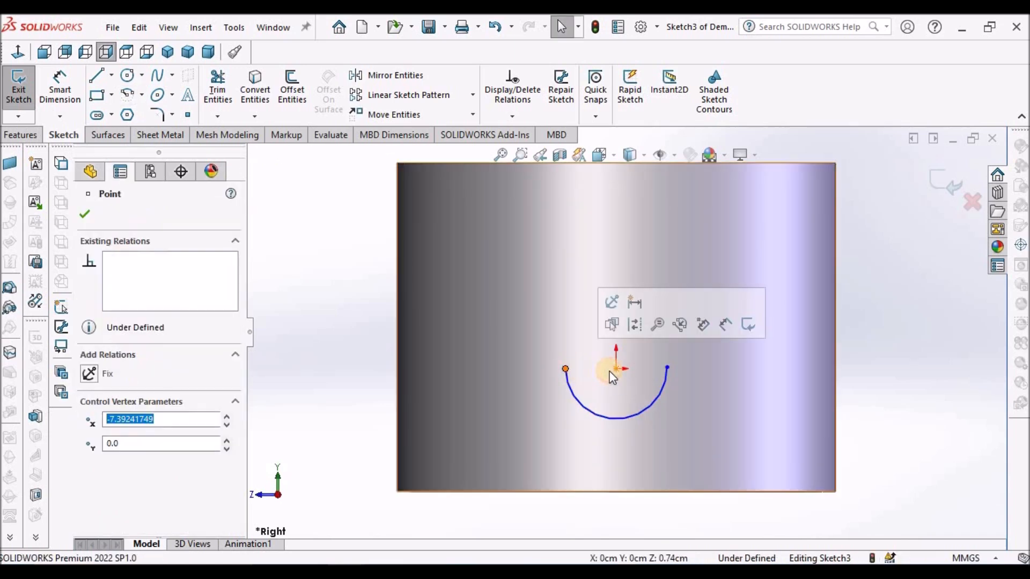
{"action": "left_click", "coordinate": [614, 370], "text": "ctrl"}
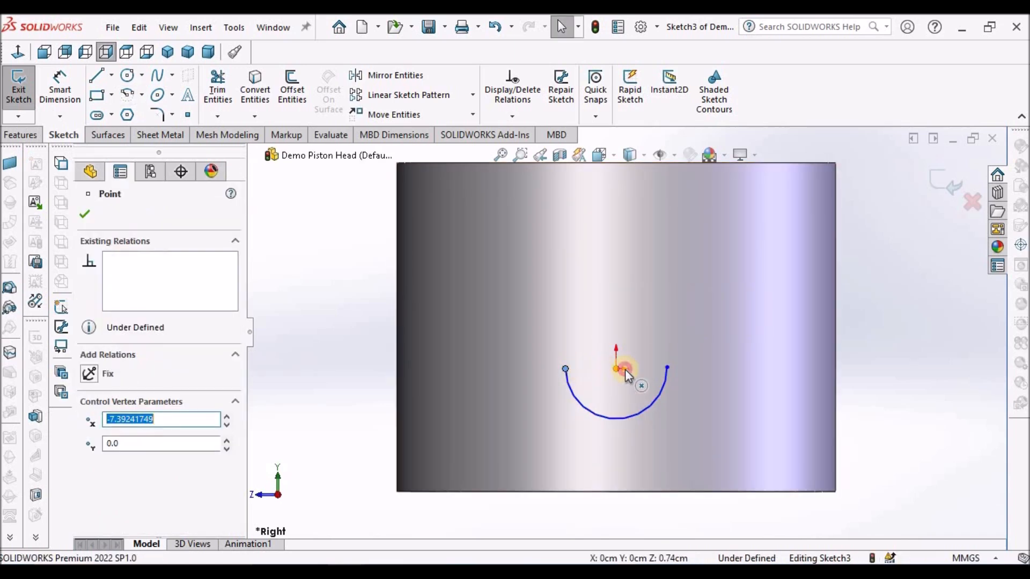
{"action": "left_click", "coordinate": [667, 367], "text": "ctrl"}
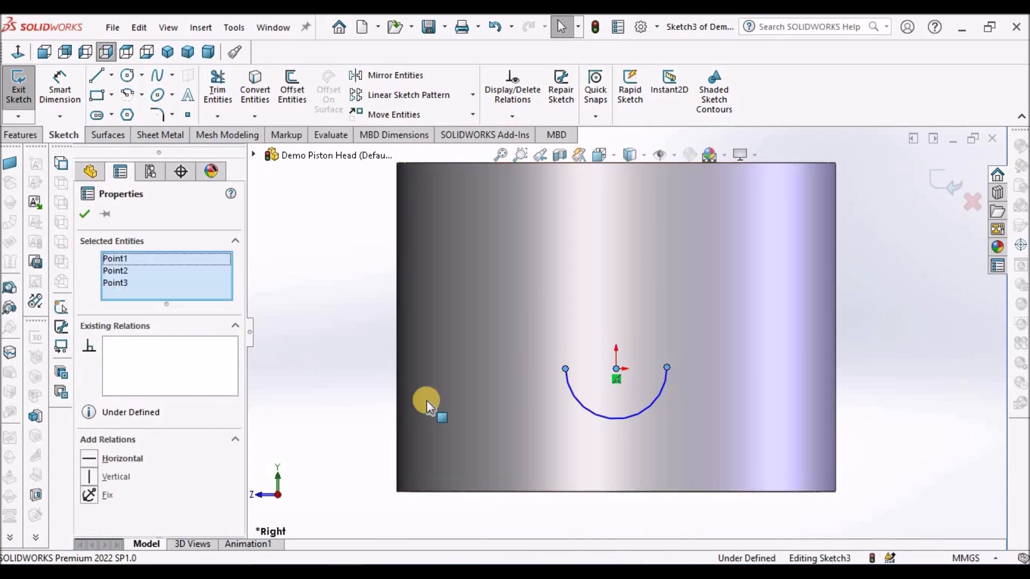
{"action": "left_click", "coordinate": [98, 456]}
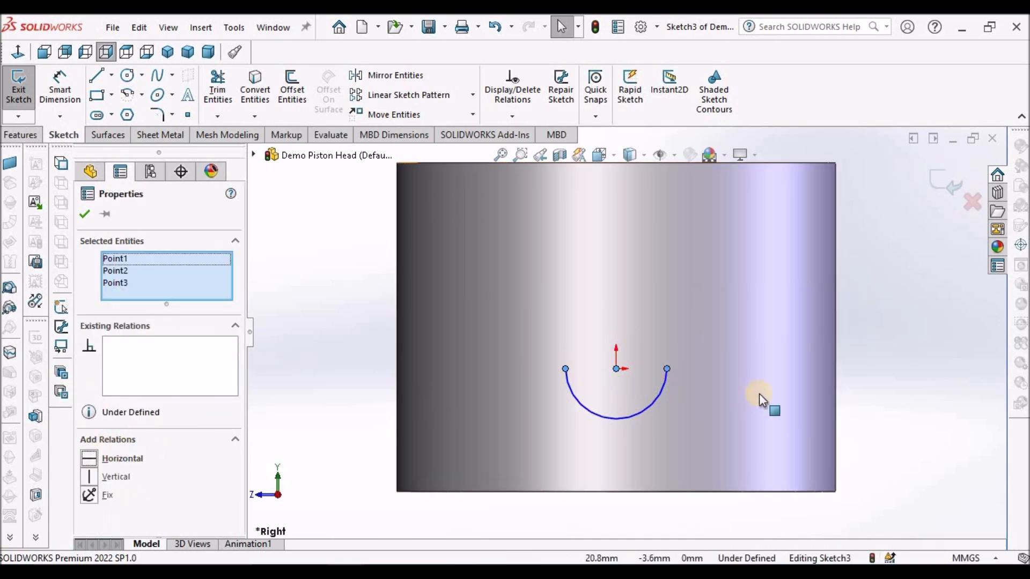
{"action": "left_click", "coordinate": [858, 385]}
Step: Close the arc into a U-shaped profile with two vertical lines about 22 mm tall joined by a horizontal top line
{"action": "scroll", "coordinate": [850, 386], "scroll_direction": "up", "scroll_amount": 6}
{"action": "scroll", "coordinate": [644, 346], "scroll_direction": "down", "scroll_amount": 4}
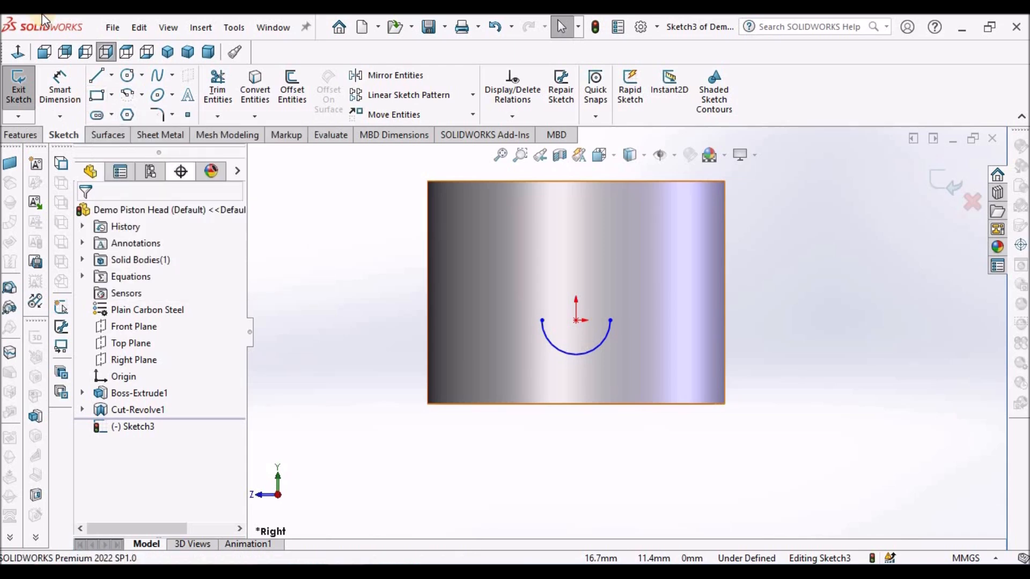
{"action": "left_click", "coordinate": [97, 81]}
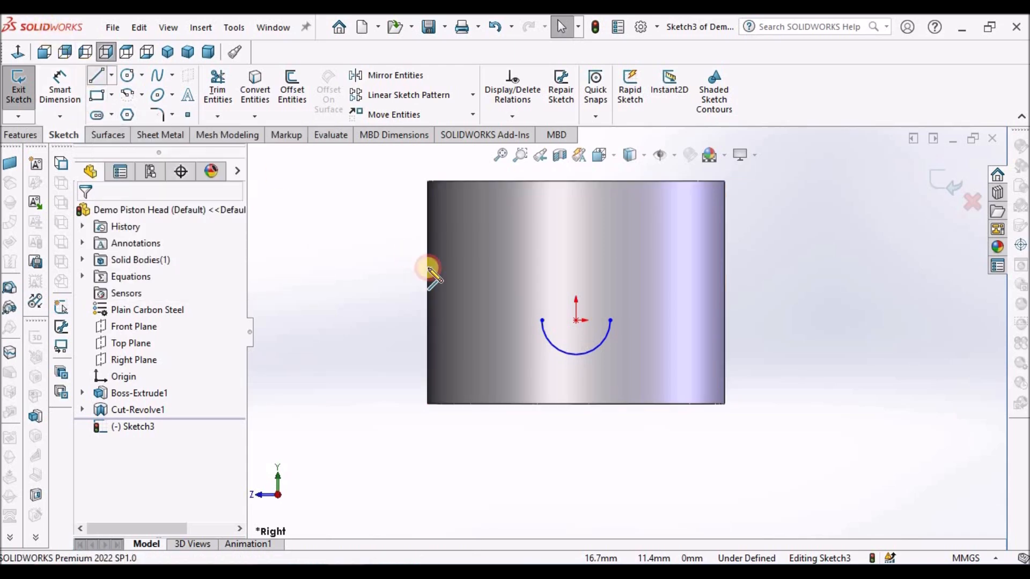
{"action": "left_click", "coordinate": [542, 321]}
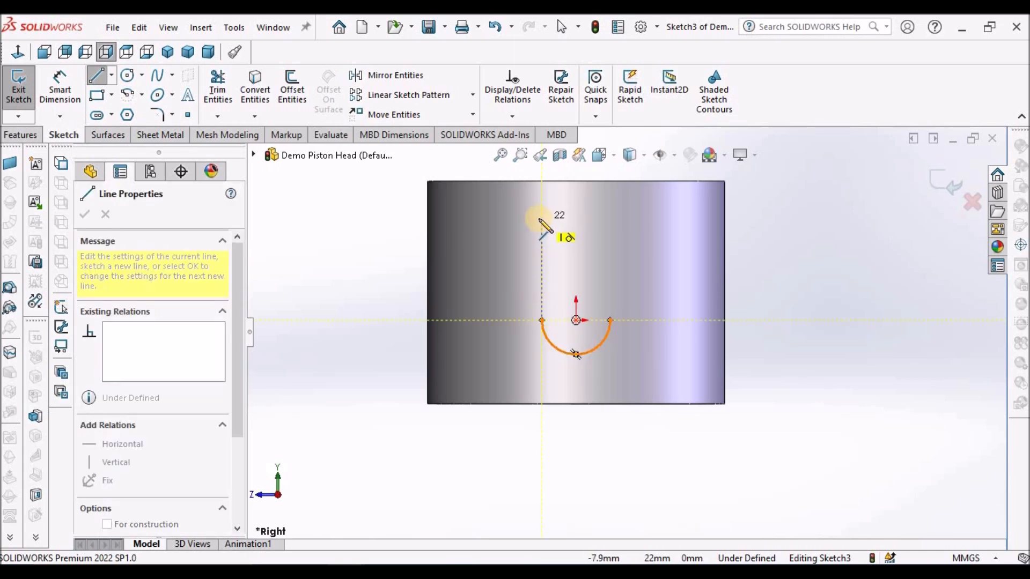
{"action": "left_click", "coordinate": [542, 219]}
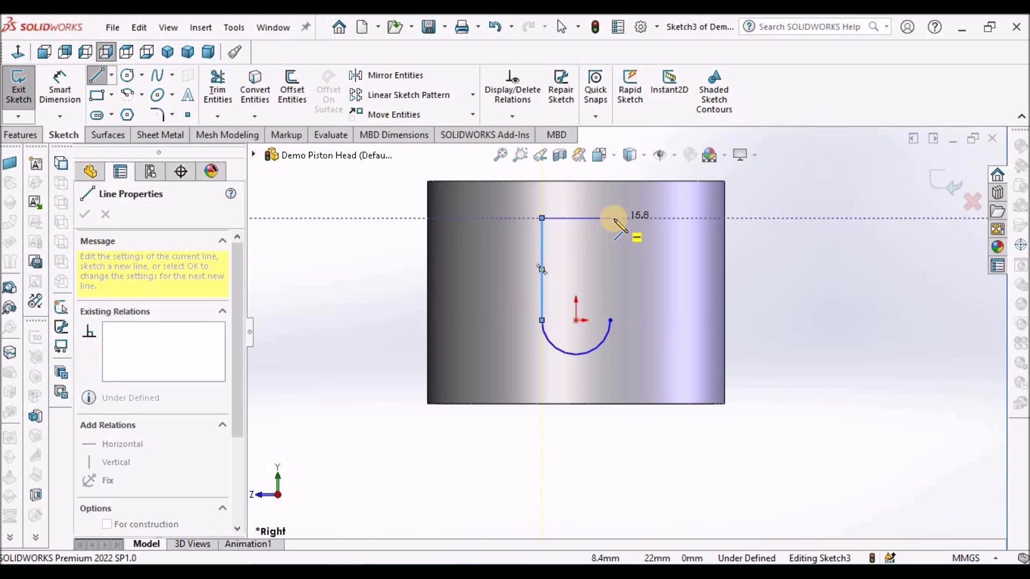
{"action": "left_click", "coordinate": [611, 218]}
{"action": "left_click", "coordinate": [610, 321]}
{"action": "key", "text": "Escape"}
Step: Dimension the length of the profile's top line and set it to 24 mm
{"action": "left_click", "coordinate": [60, 86]}
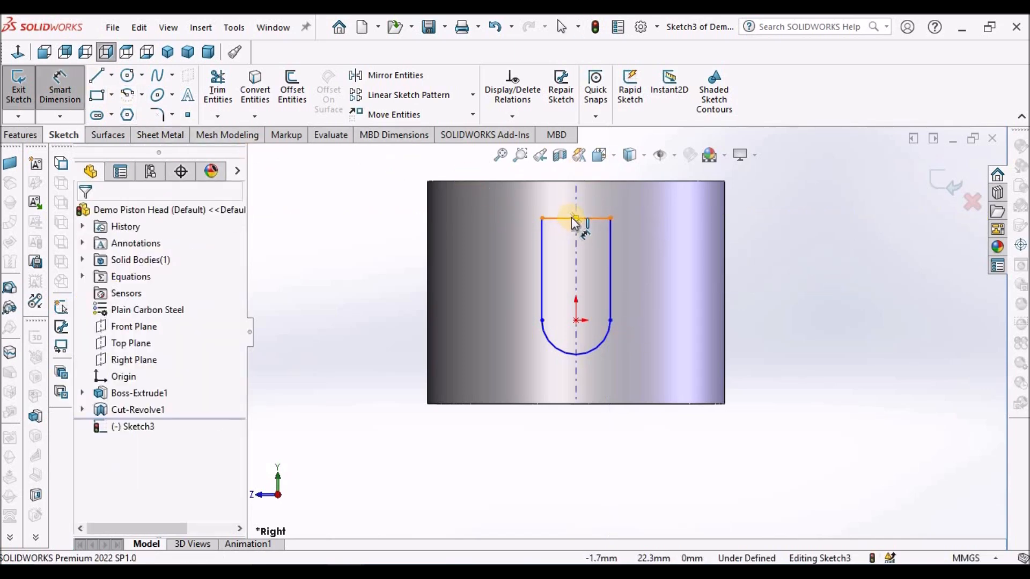
{"action": "scroll", "coordinate": [626, 221], "scroll_direction": "up", "scroll_amount": 2}
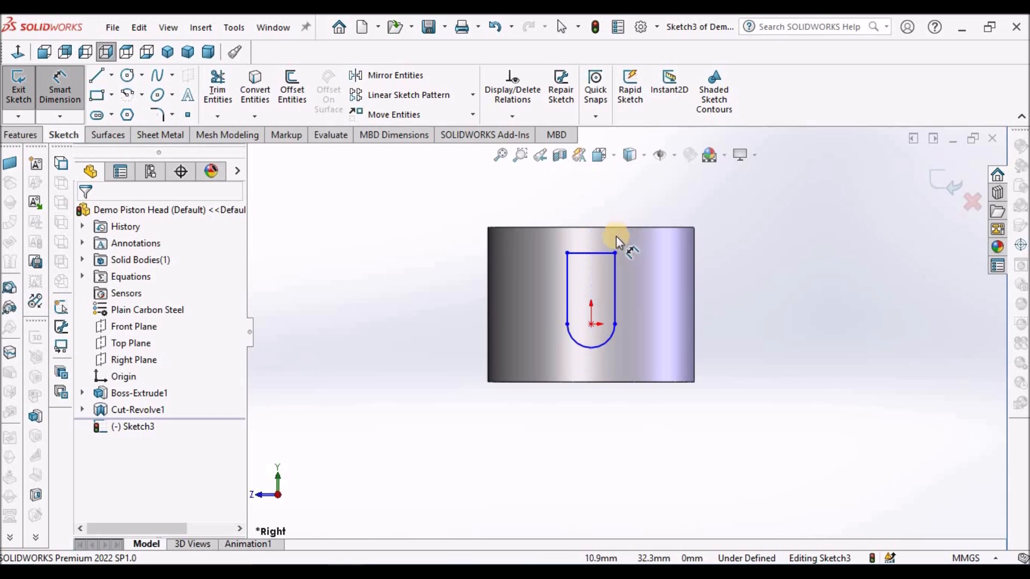
{"action": "left_click", "coordinate": [604, 252]}
{"action": "left_click", "coordinate": [606, 197]}
{"action": "type", "text": "24"}
{"action": "key", "text": "Return"}
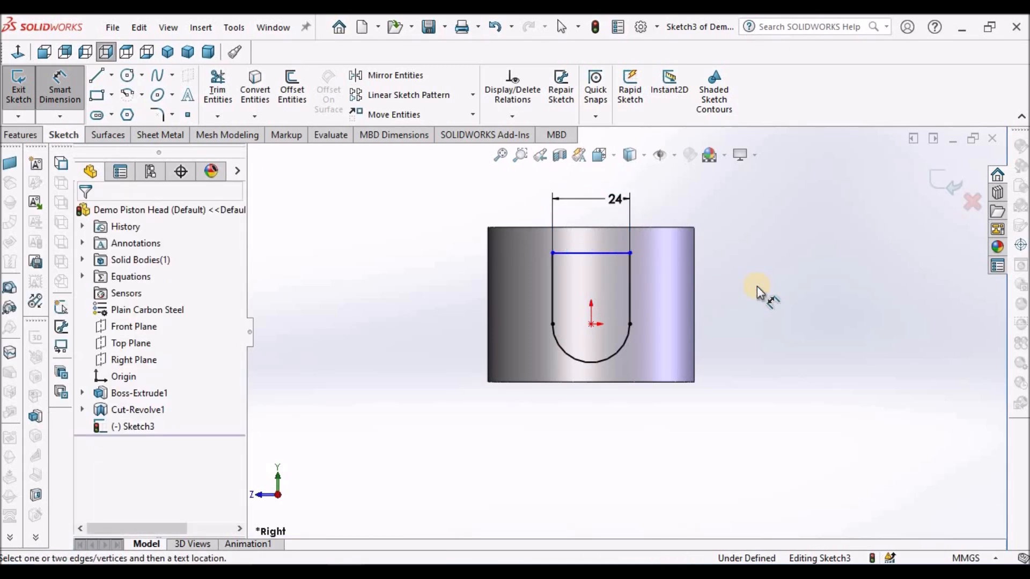
{"action": "key", "text": "Escape"}
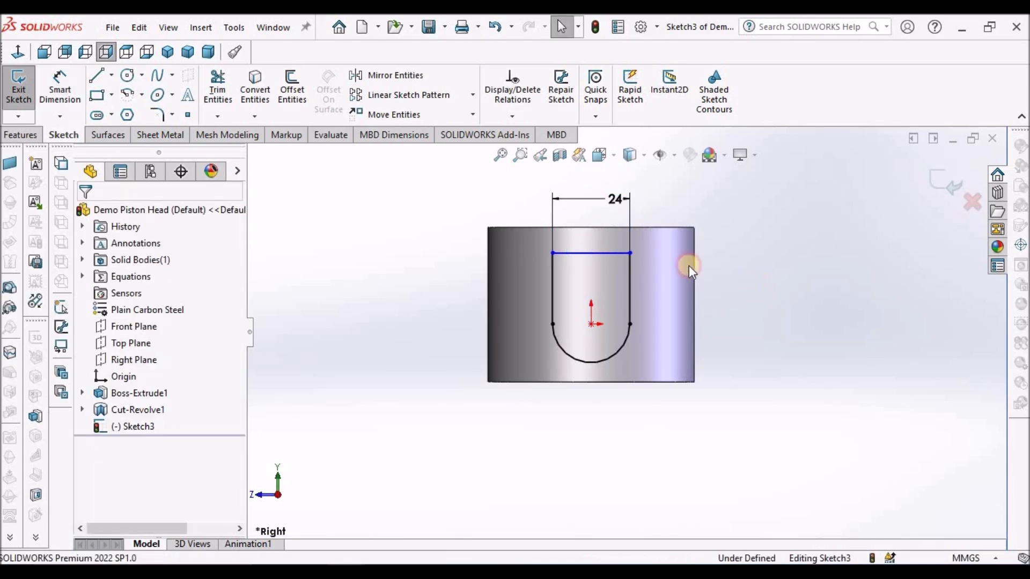
Step: Make the profile's top line collinear with the cylinder's top edge
{"action": "left_click", "coordinate": [620, 228]}
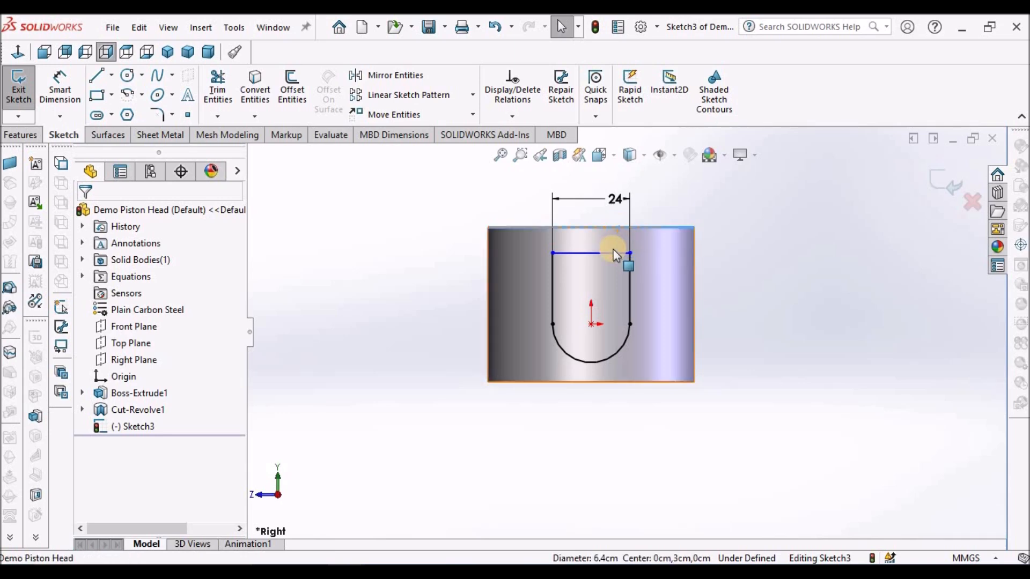
{"action": "left_click", "coordinate": [613, 253], "text": "ctrl"}
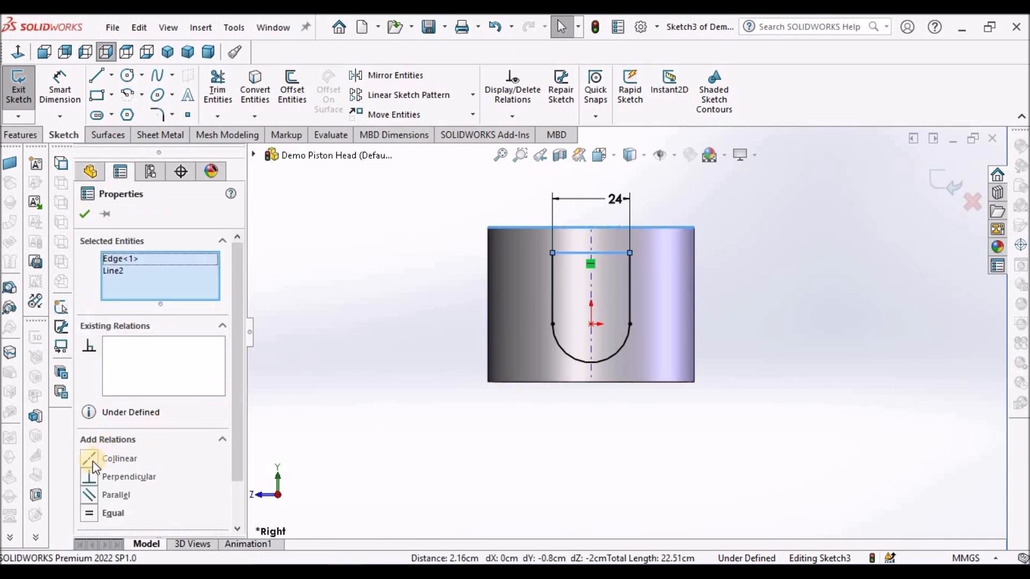
{"action": "left_click", "coordinate": [92, 459]}
{"action": "left_click", "coordinate": [765, 302]}
Step: Extrude the U-shaped profile as a boss in both directions, with Direction 1 and Direction 2 set to Up To Next and Merge result on
{"action": "middle_click_drag", "start_coordinate": [794, 318], "coordinate": [832, 246]}
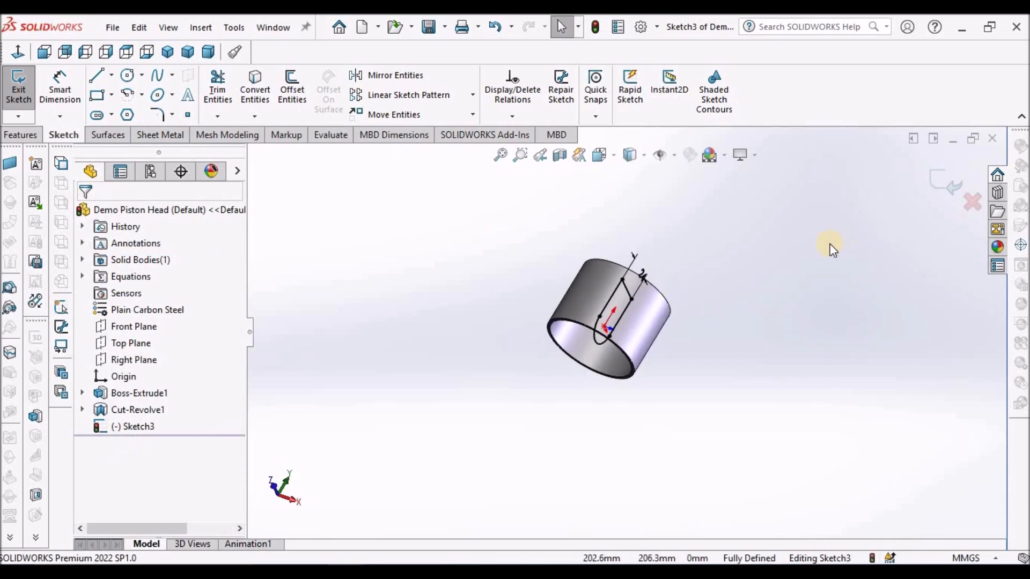
{"action": "left_click", "coordinate": [31, 132]}
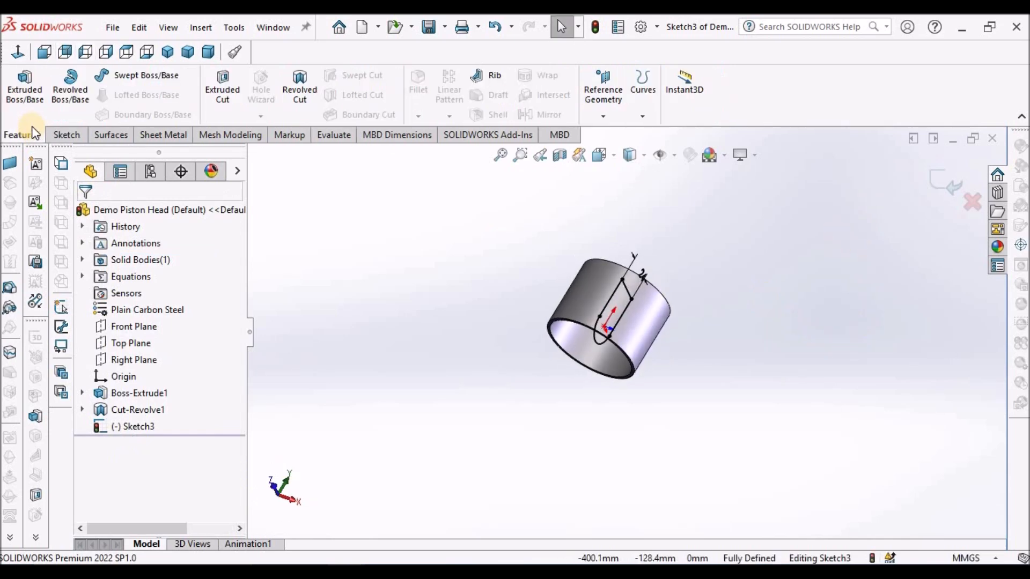
{"action": "left_click", "coordinate": [33, 97]}
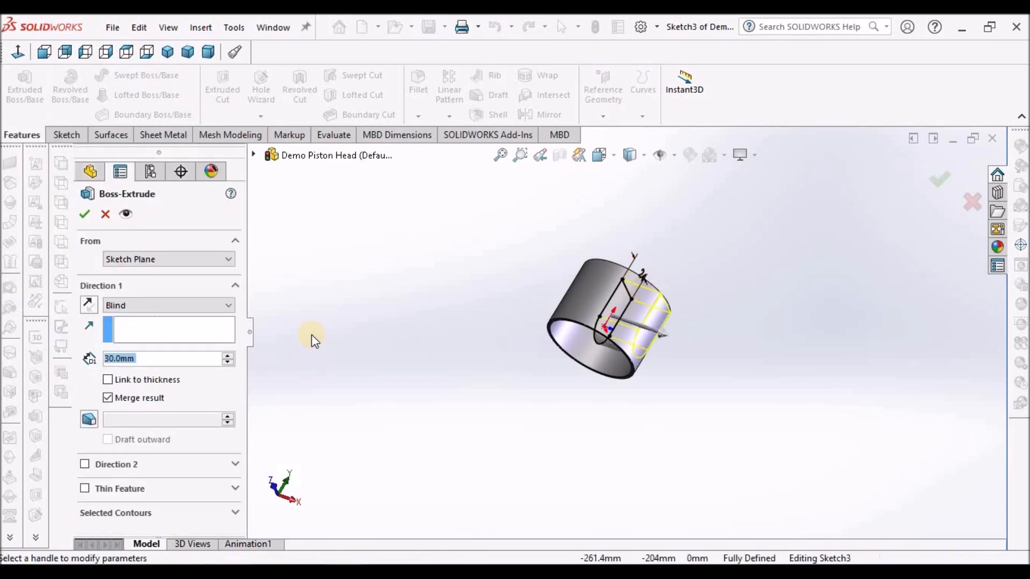
{"action": "middle_click_drag", "start_coordinate": [535, 272], "coordinate": [522, 368]}
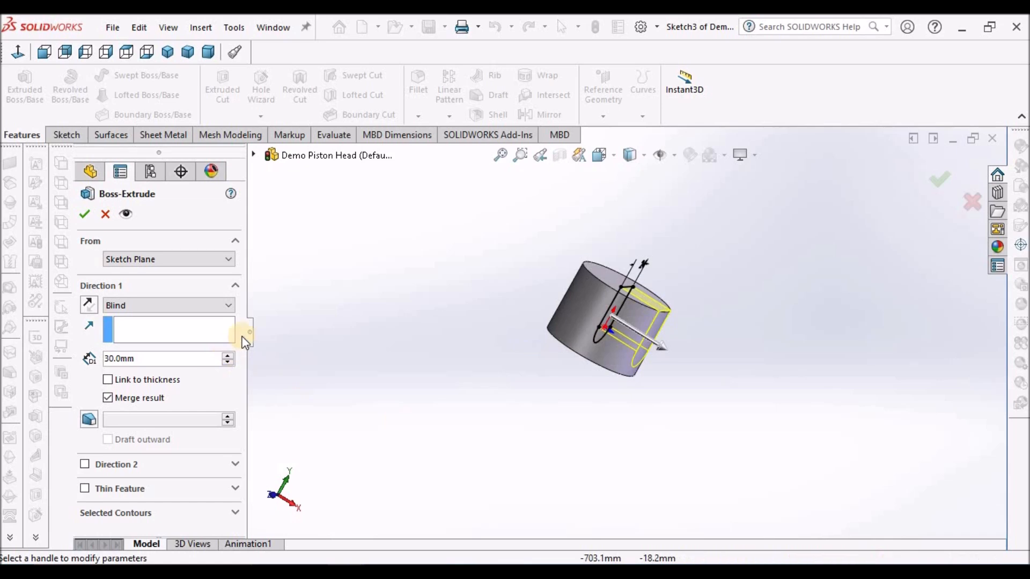
{"action": "left_click", "coordinate": [229, 305]}
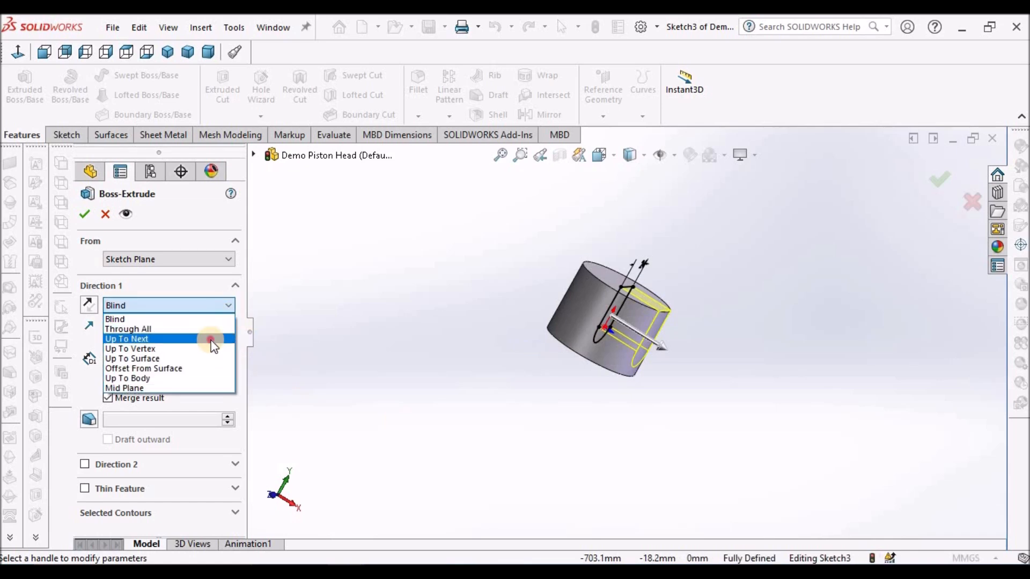
{"action": "left_click", "coordinate": [215, 339]}
{"action": "scroll", "coordinate": [664, 327], "scroll_direction": "down", "scroll_amount": 2}
{"action": "scroll", "coordinate": [664, 326], "scroll_direction": "down", "scroll_amount": 5}
{"action": "middle_click_drag", "start_coordinate": [621, 340], "coordinate": [689, 197]}
{"action": "scroll", "coordinate": [617, 322], "scroll_direction": "up", "scroll_amount": 4}
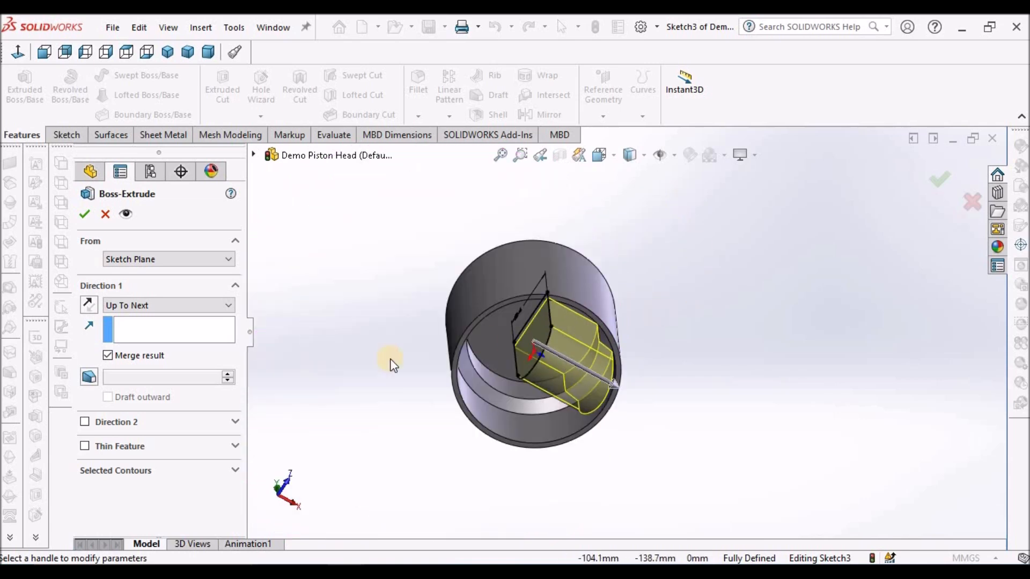
{"action": "left_click", "coordinate": [85, 422]}
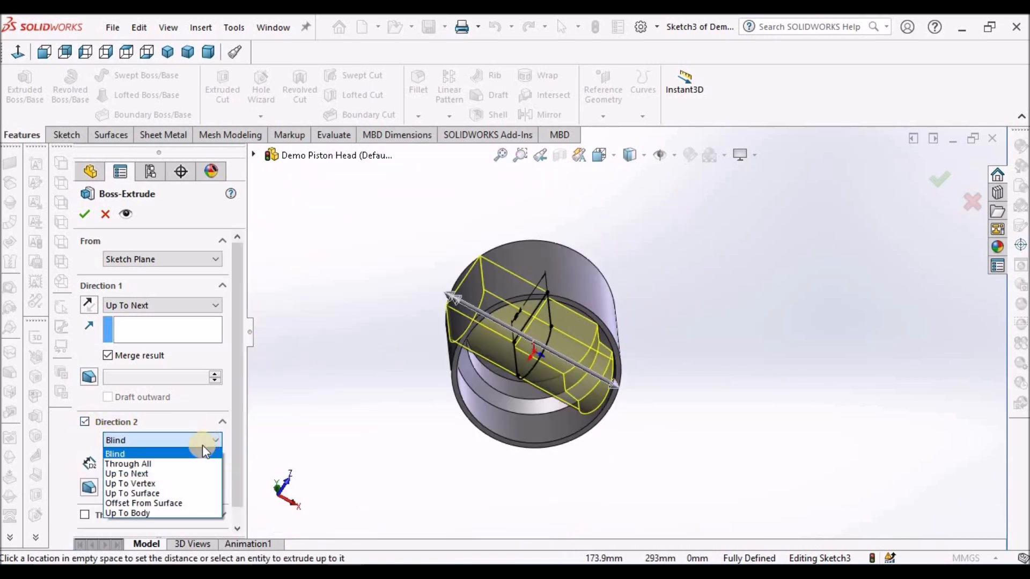
{"action": "left_click", "coordinate": [187, 474]}
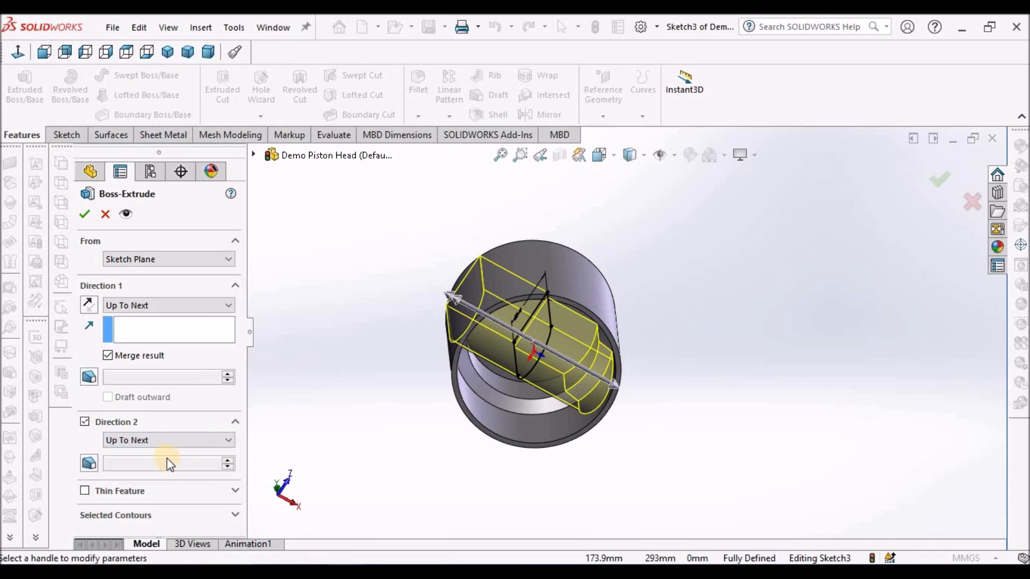
{"action": "left_click", "coordinate": [86, 214]}
Step: Inspect the new boss inside the cavity and start a new sketch on the Front Plane
{"action": "middle_click_drag", "start_coordinate": [603, 316], "coordinate": [518, 190]}
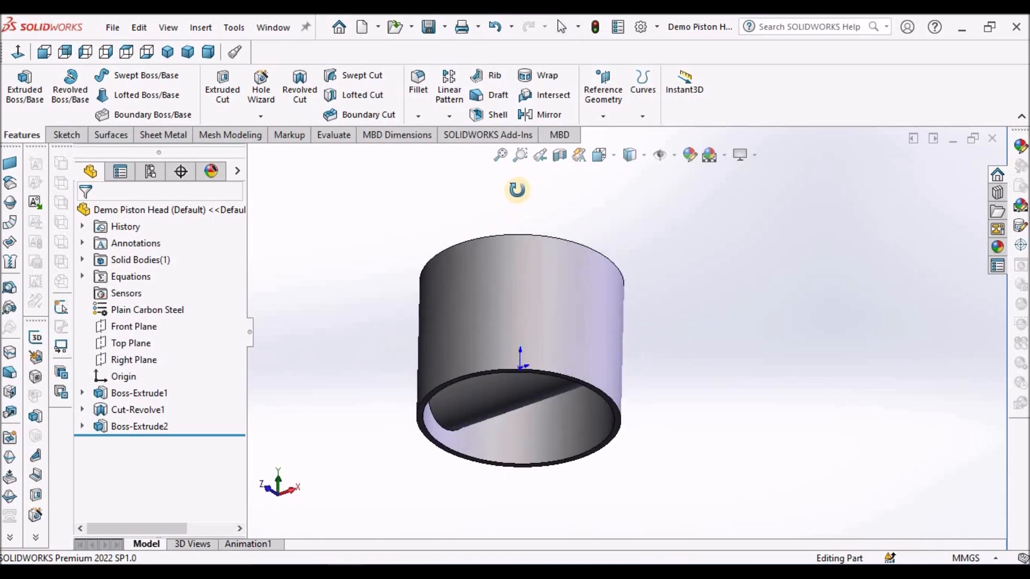
{"action": "middle_click_drag", "start_coordinate": [556, 337], "coordinate": [573, 335], "text": "ctrl"}
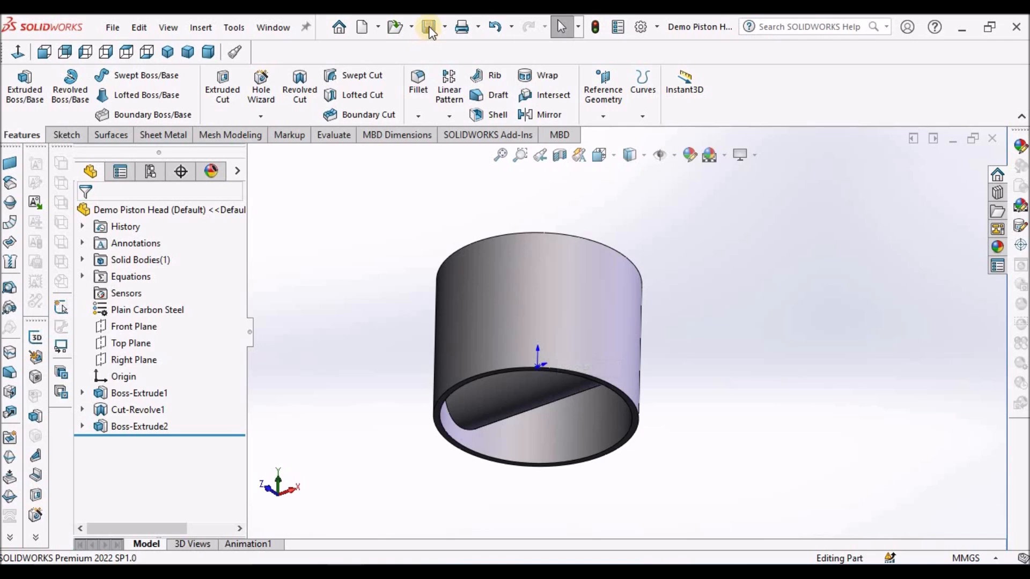
{"action": "left_click", "coordinate": [725, 261]}
{"action": "left_click_drag", "start_coordinate": [693, 244], "coordinate": [683, 271]}
{"action": "left_click", "coordinate": [132, 328]}
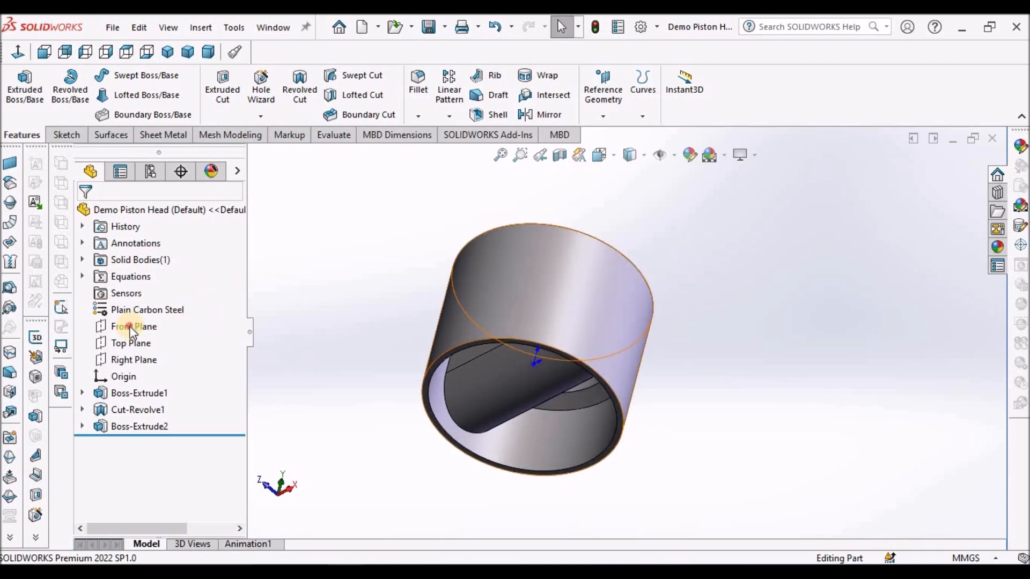
{"action": "left_click", "coordinate": [63, 135]}
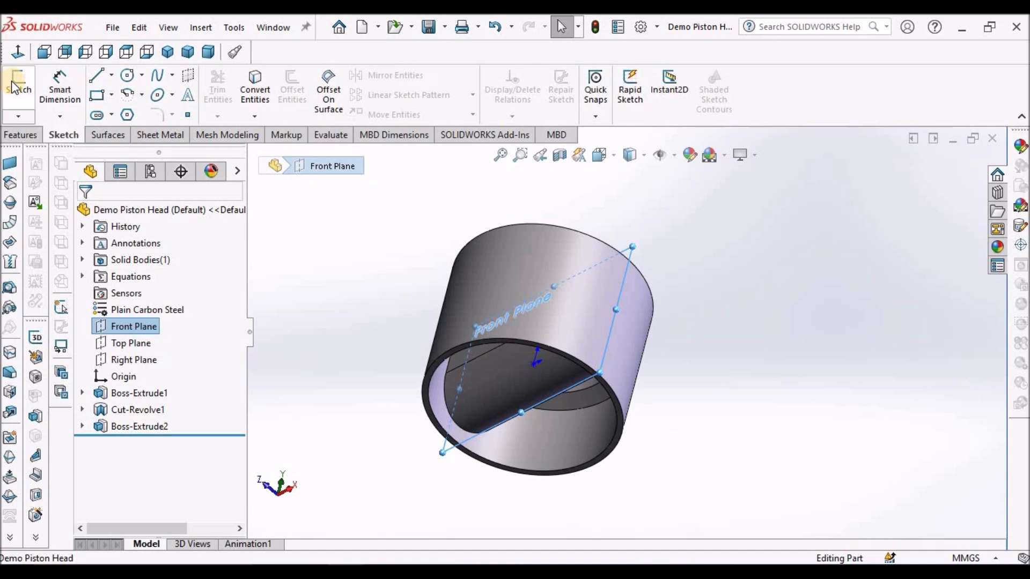
{"action": "left_click", "coordinate": [14, 85]}
Step: Sketch a corner rectangle about 18 mm wide around the origin, inside the cylinder's outline
{"action": "scroll", "coordinate": [739, 321], "scroll_direction": "up", "scroll_amount": 3}
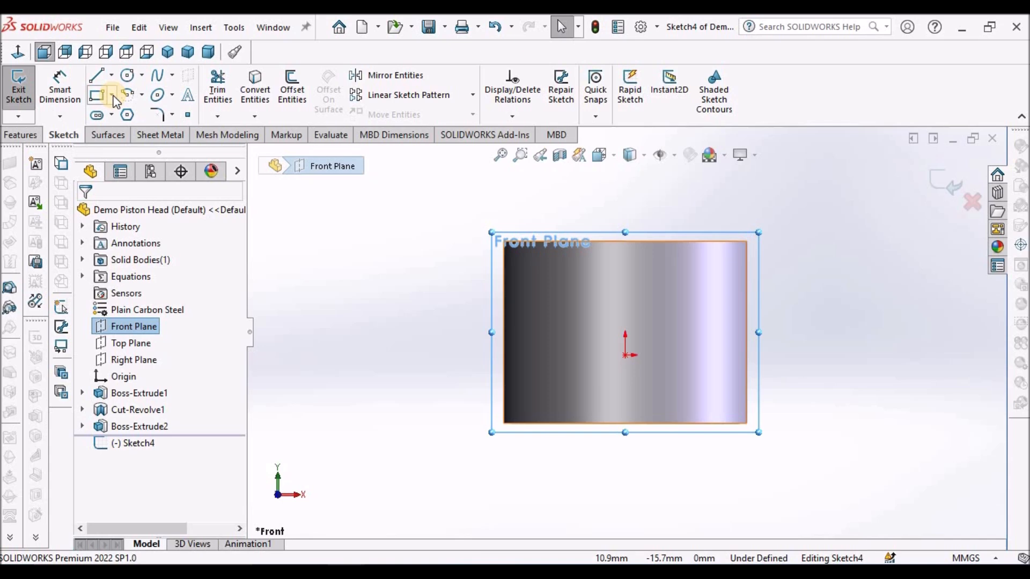
{"action": "left_click", "coordinate": [98, 96]}
{"action": "mouse_move", "coordinate": [596, 287]}
{"action": "left_mouse_down"}
{"action": "mouse_move", "coordinate": [656, 355]}
{"action": "mouse_move", "coordinate": [664, 379]}
{"action": "left_mouse_up"}
{"action": "key", "text": "Escape"}
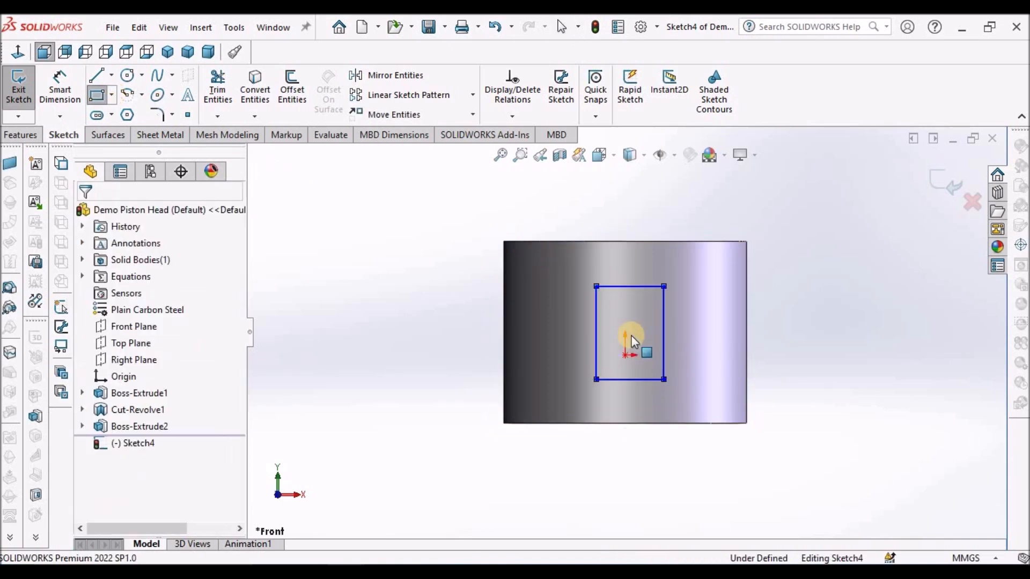
Step: Apply a Vertical relation between the midpoint of the rectangle's bottom line and the origin
{"action": "left_click", "coordinate": [631, 379]}
{"action": "right_click", "coordinate": [631, 378]}
{"action": "left_click", "coordinate": [678, 322]}
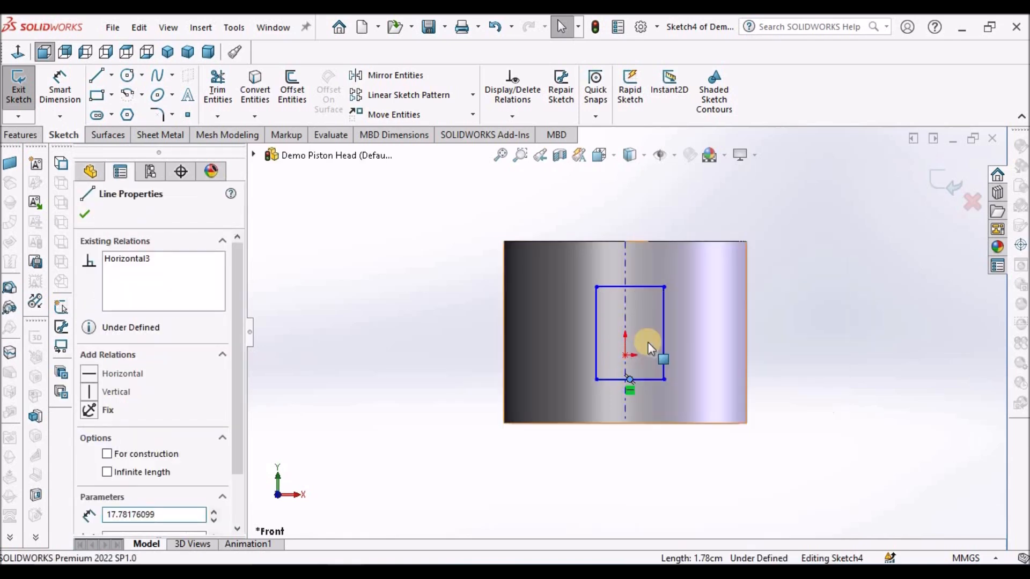
{"action": "left_click", "coordinate": [624, 354], "text": "ctrl"}
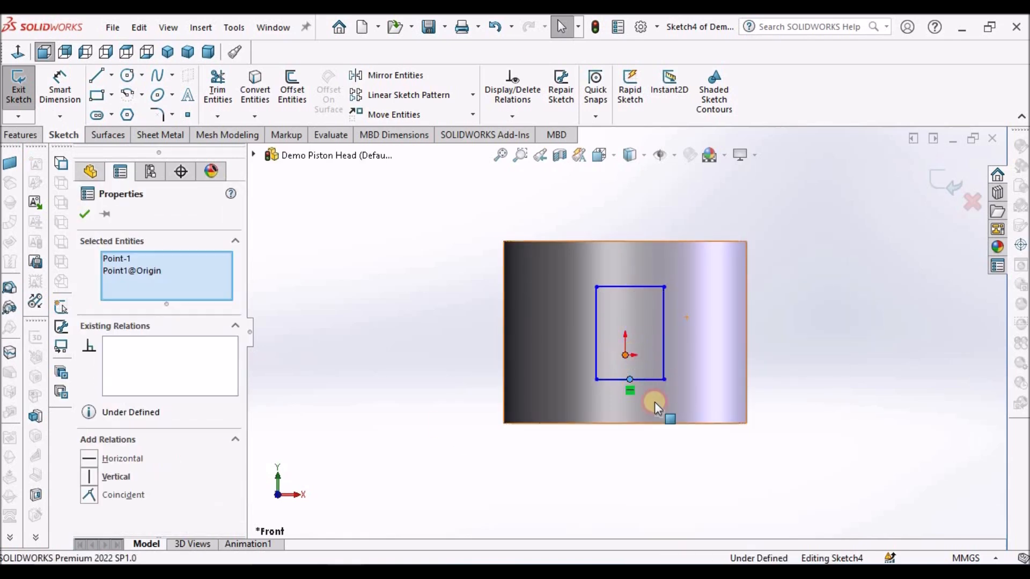
{"action": "left_click", "coordinate": [90, 478]}
{"action": "left_click", "coordinate": [300, 467]}
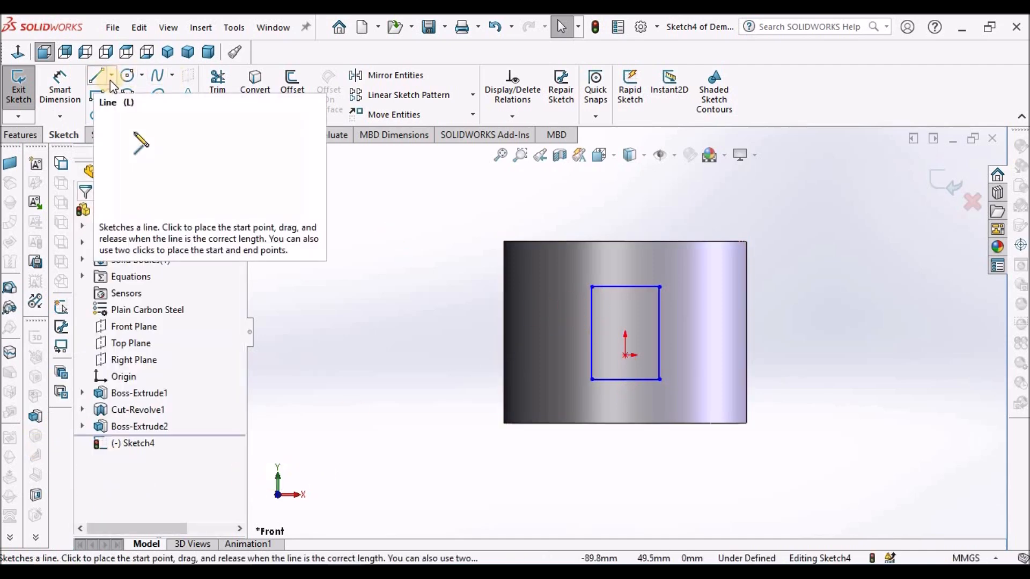
Step: Dimension the rectangle's top line 24 mm above the origin
{"action": "left_click", "coordinate": [70, 88]}
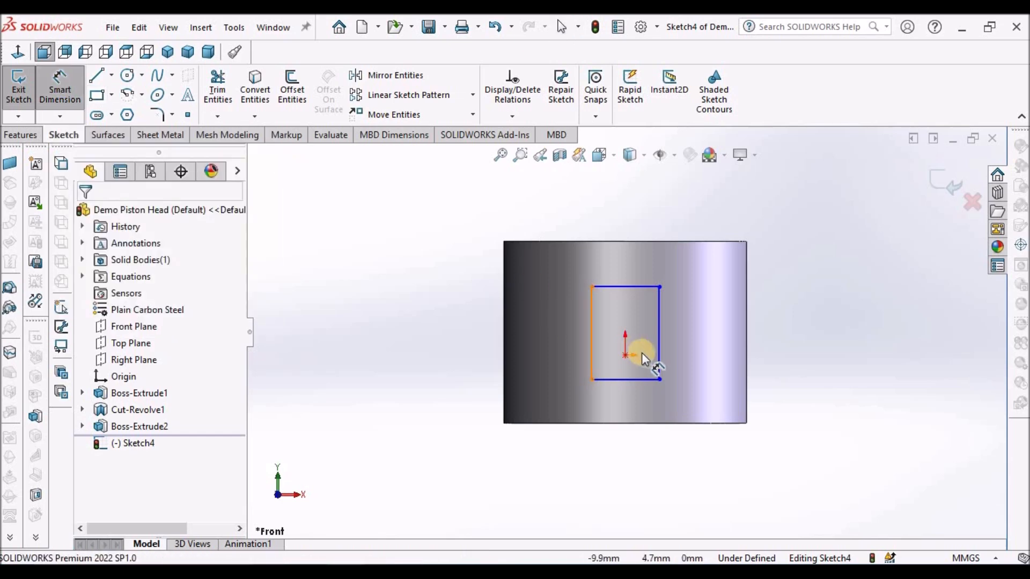
{"action": "left_click", "coordinate": [627, 357]}
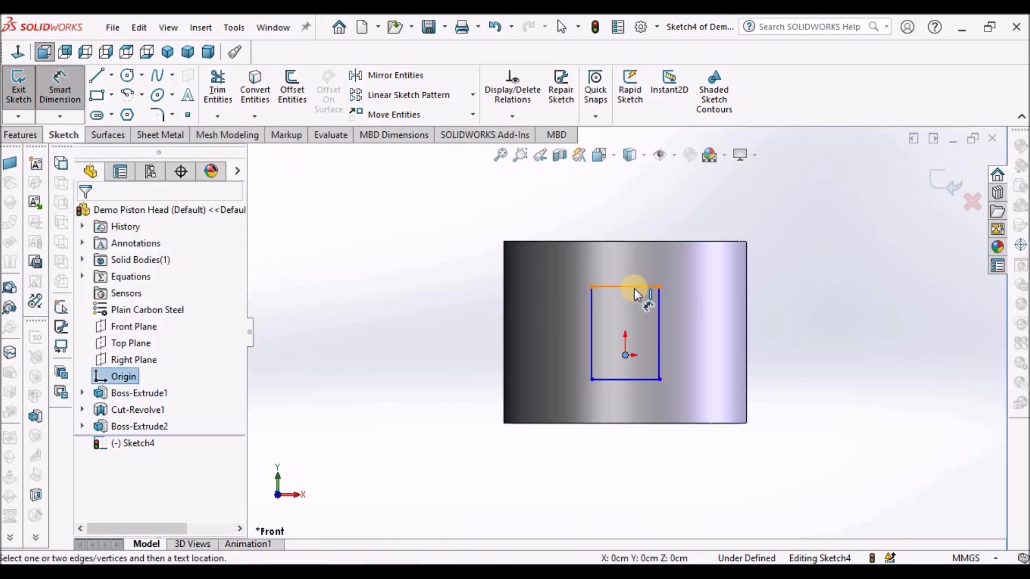
{"action": "left_click", "coordinate": [634, 288]}
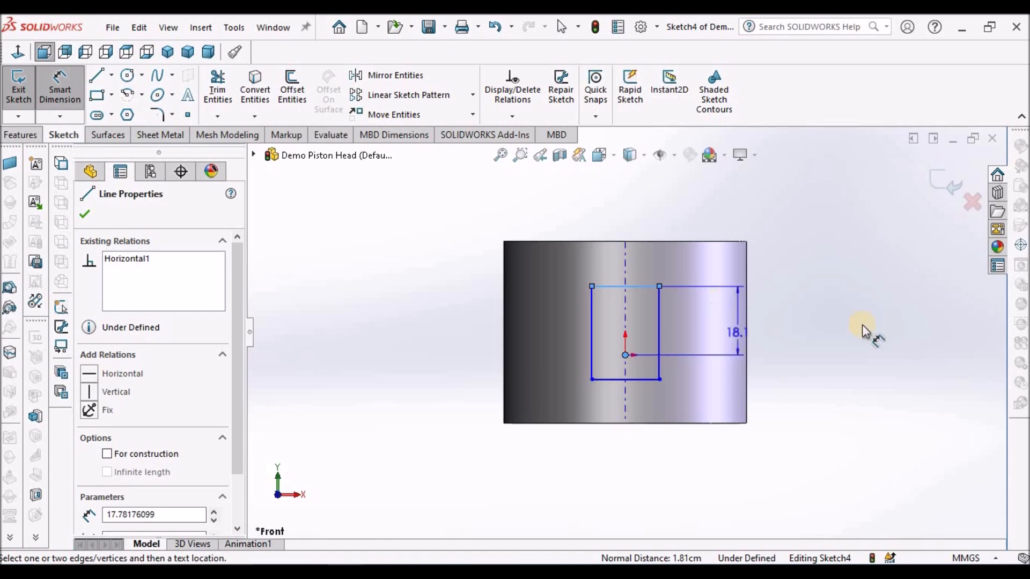
{"action": "left_click", "coordinate": [830, 315]}
{"action": "type", "text": "24"}
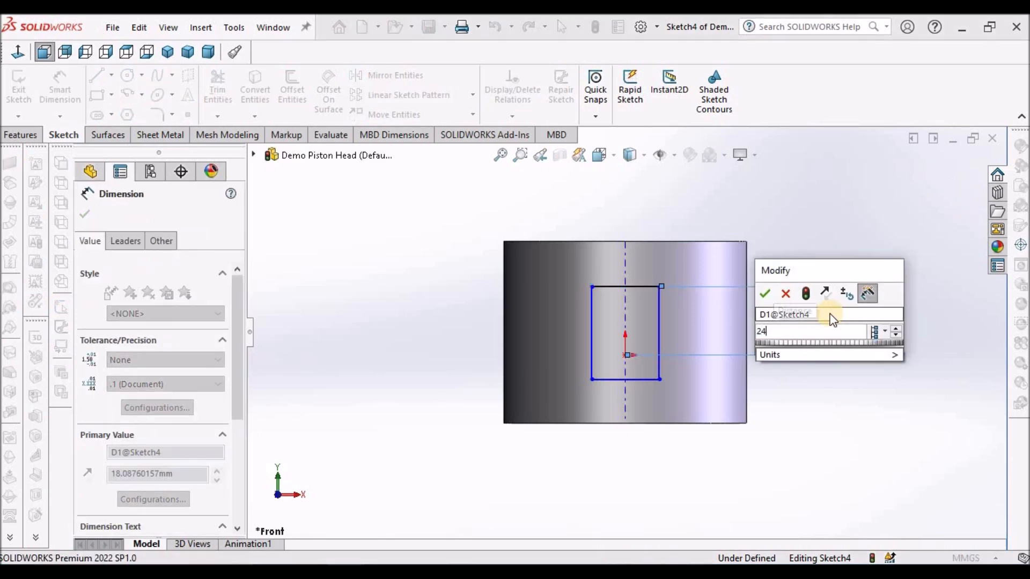
{"action": "key", "text": "Return"}
Step: Dimension the rectangle's width and set it to 26 mm
{"action": "left_click", "coordinate": [832, 487]}
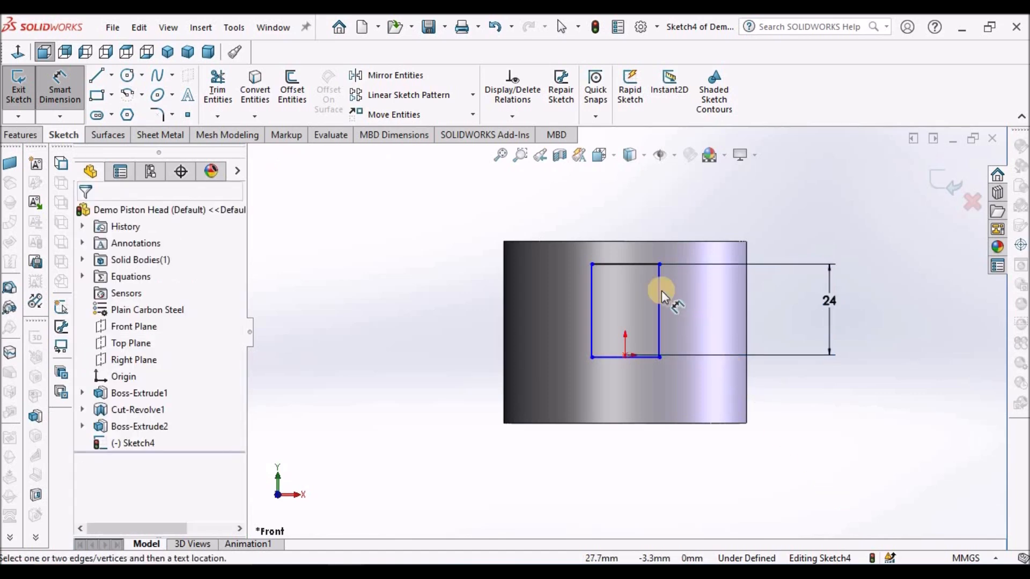
{"action": "left_click", "coordinate": [641, 208]}
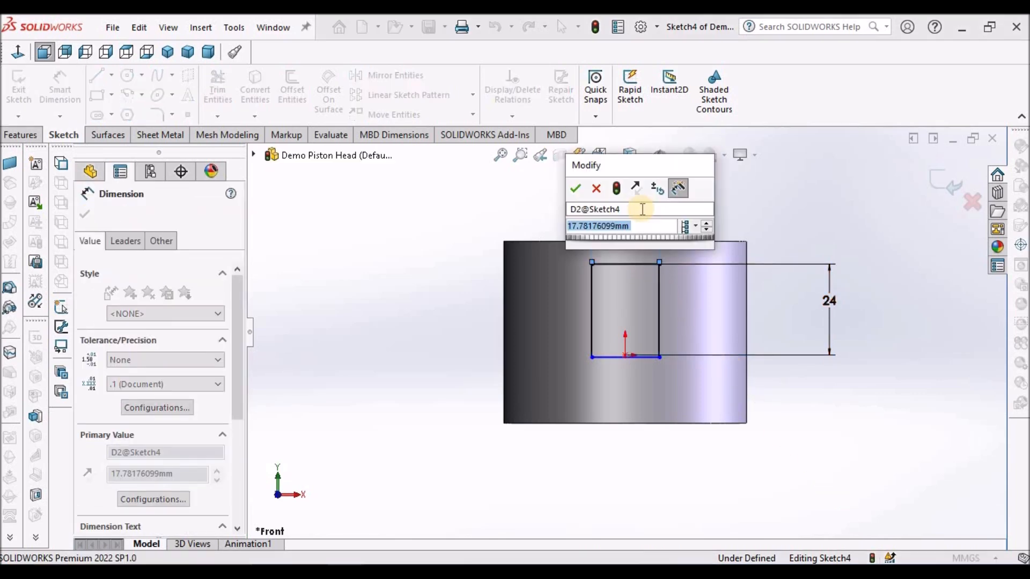
{"action": "type", "text": "26"}
{"action": "key", "text": "Return"}
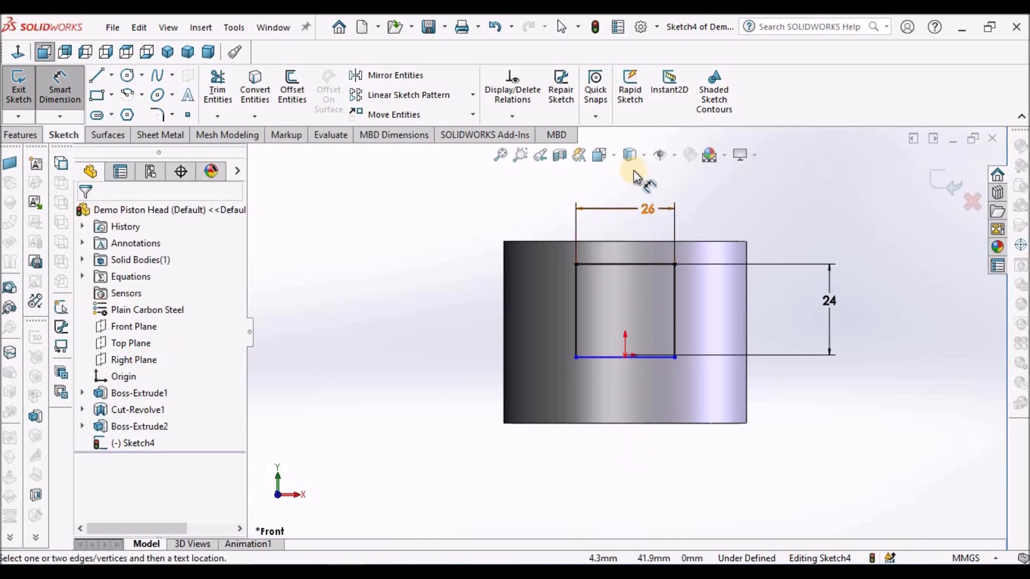
Step: Switch the model to wireframe display and apply a Midpoint relation between the rectangle's bottom line and the origin
{"action": "mouse_move", "coordinate": [630, 155]}
{"action": "left_click", "coordinate": [643, 253]}
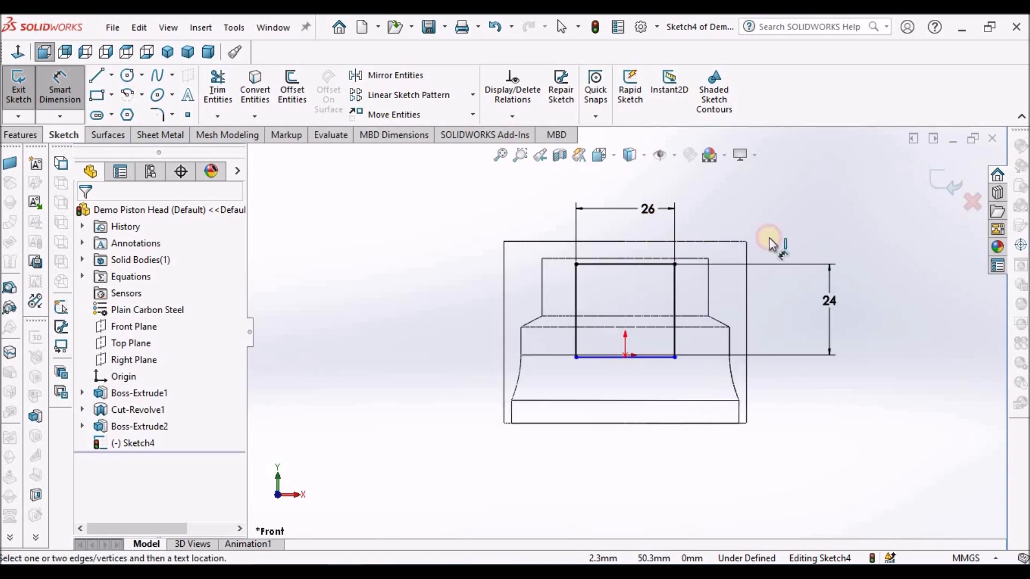
{"action": "scroll", "coordinate": [732, 261], "scroll_direction": "down", "scroll_amount": 2}
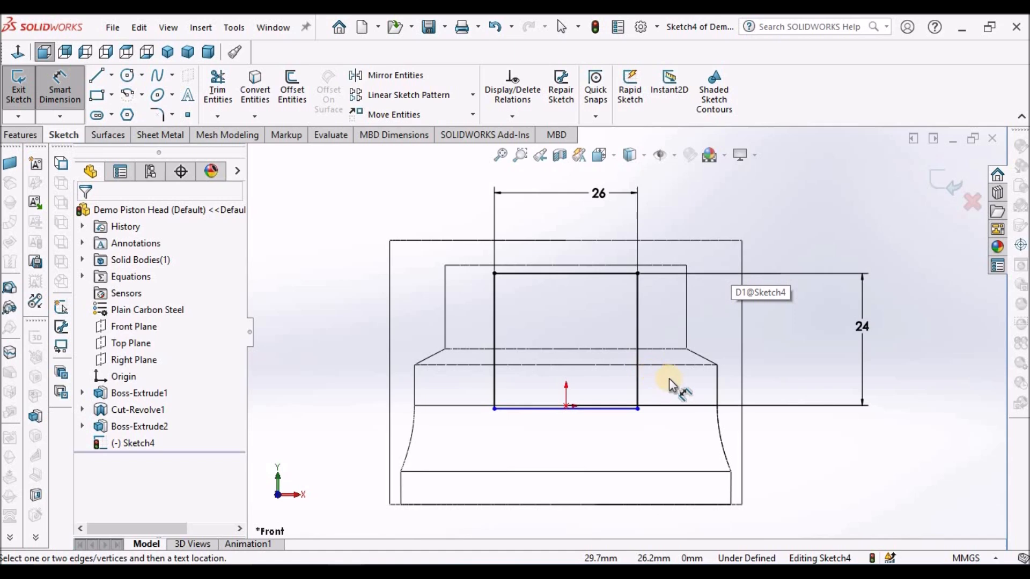
{"action": "key", "text": "Escape"}
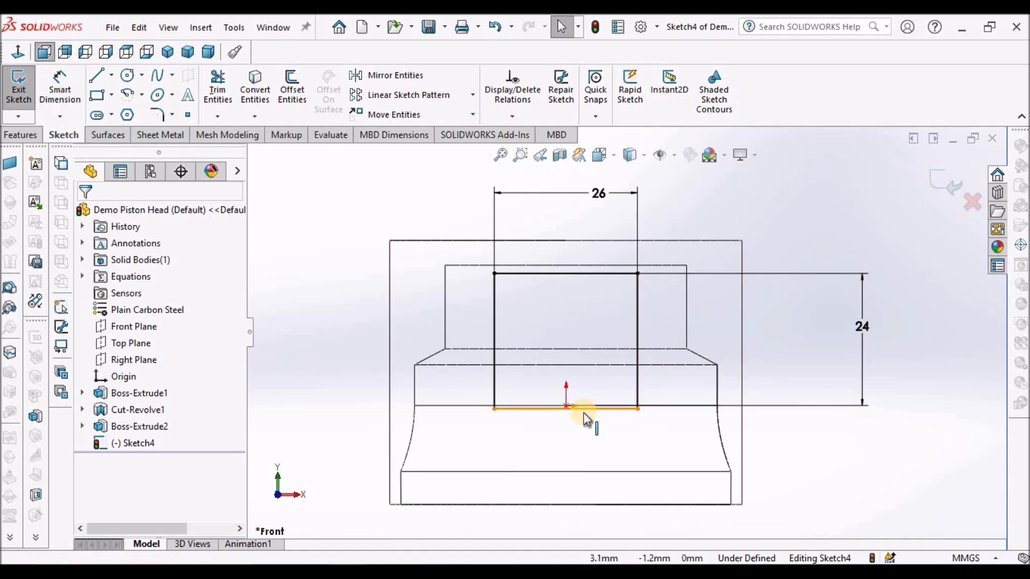
{"action": "scroll", "coordinate": [568, 405], "scroll_direction": "down", "scroll_amount": 3}
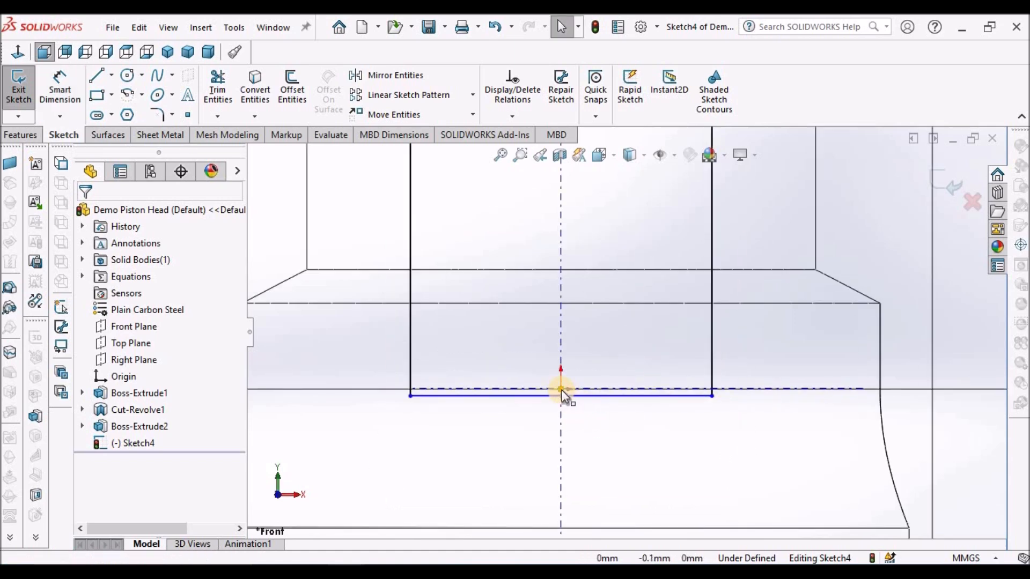
{"action": "left_click", "coordinate": [565, 397], "text": "ctrl"}
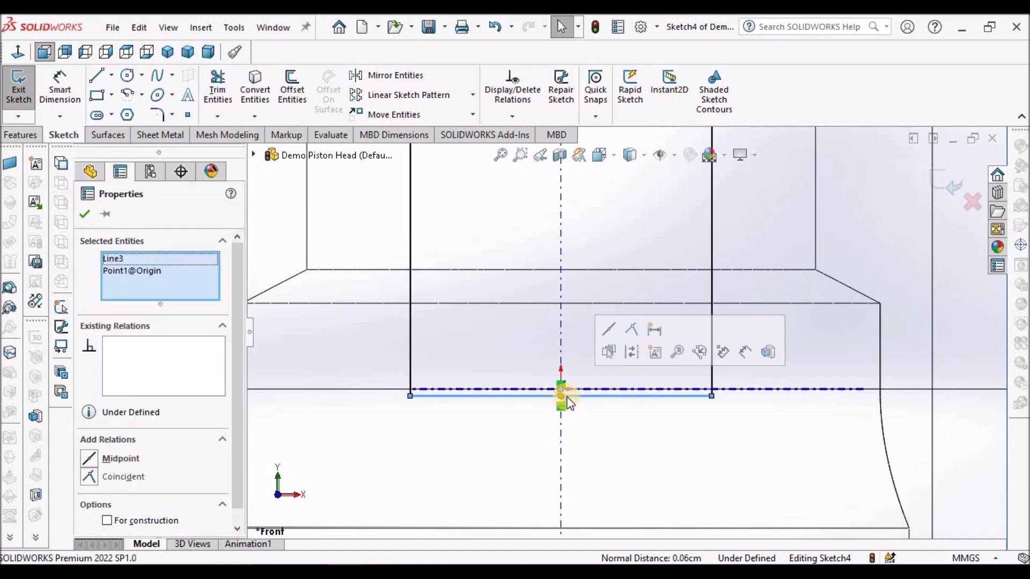
{"action": "left_click", "coordinate": [607, 327]}
Step: Delete the Midpoint relation and lower the rectangle's bottom line to about 8 mm above the cylinder's bottom edge
{"action": "scroll", "coordinate": [606, 327], "scroll_direction": "up", "scroll_amount": 4}
{"action": "left_click", "coordinate": [594, 323]}
{"action": "key", "text": "Delete"}
{"action": "left_click_drag", "start_coordinate": [610, 337], "coordinate": [606, 389]}
{"action": "left_click", "coordinate": [609, 434]}
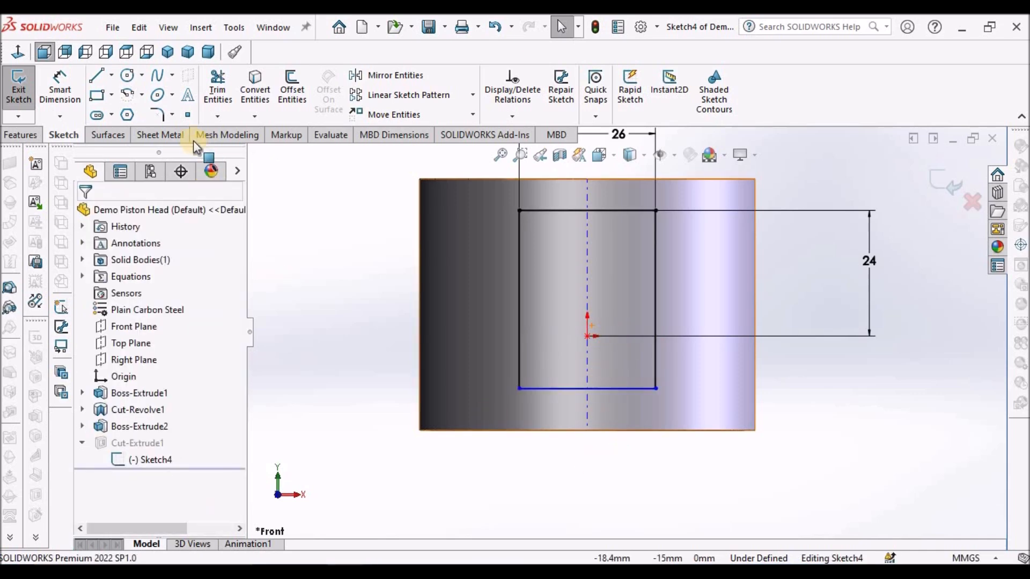
Step: Dimension the distance between the rectangle's bottom line and the cylinder's bottom edge as 7 mm
{"action": "left_click", "coordinate": [659, 430]}
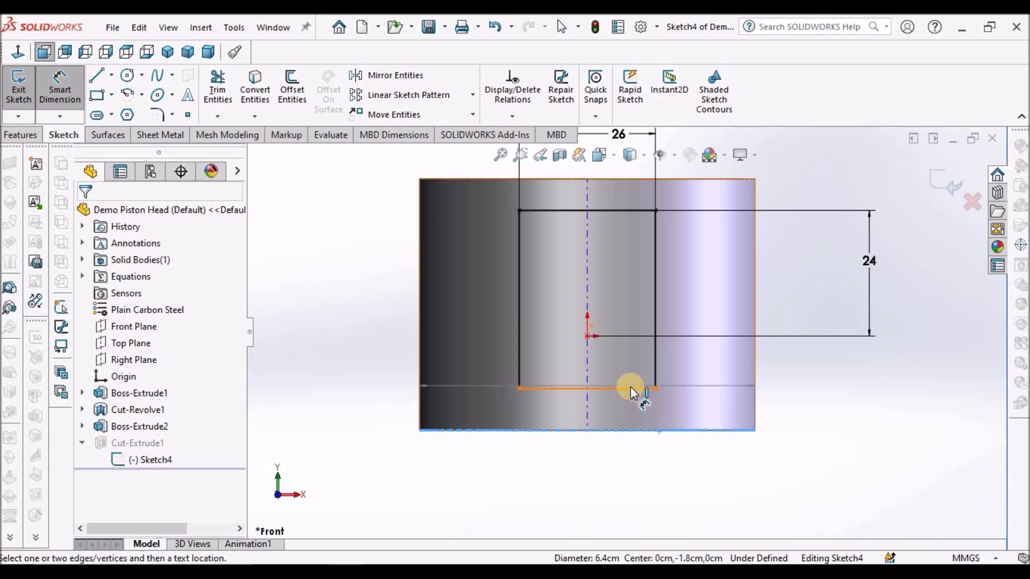
{"action": "left_click", "coordinate": [630, 387]}
{"action": "left_click", "coordinate": [794, 416]}
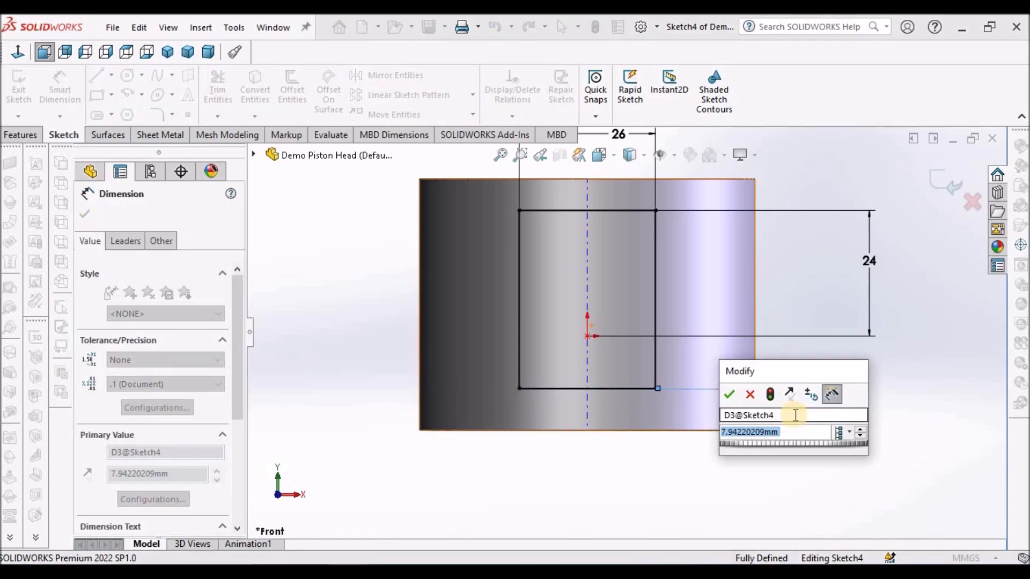
{"action": "type", "text": "7"}
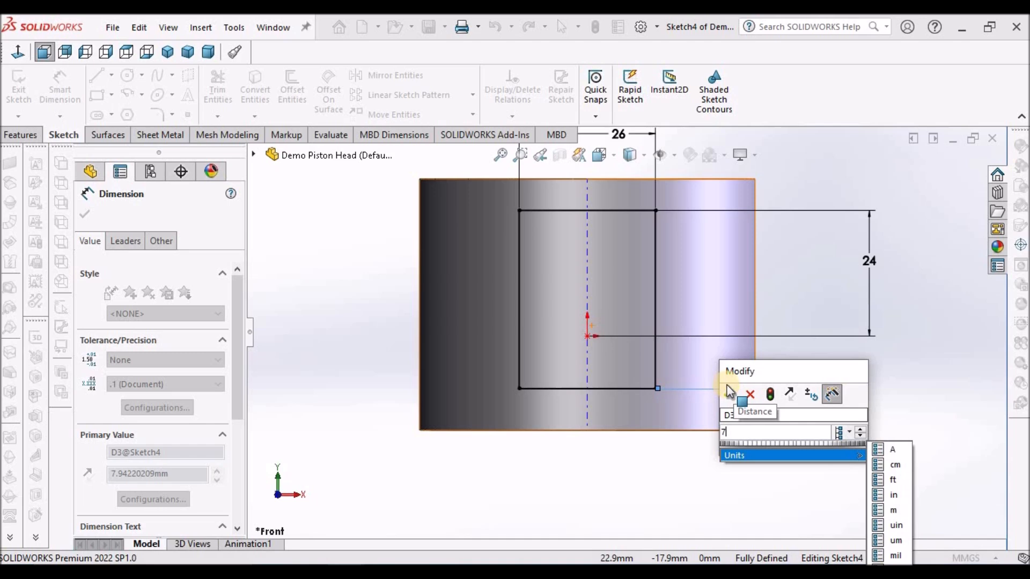
{"action": "left_click", "coordinate": [728, 396]}
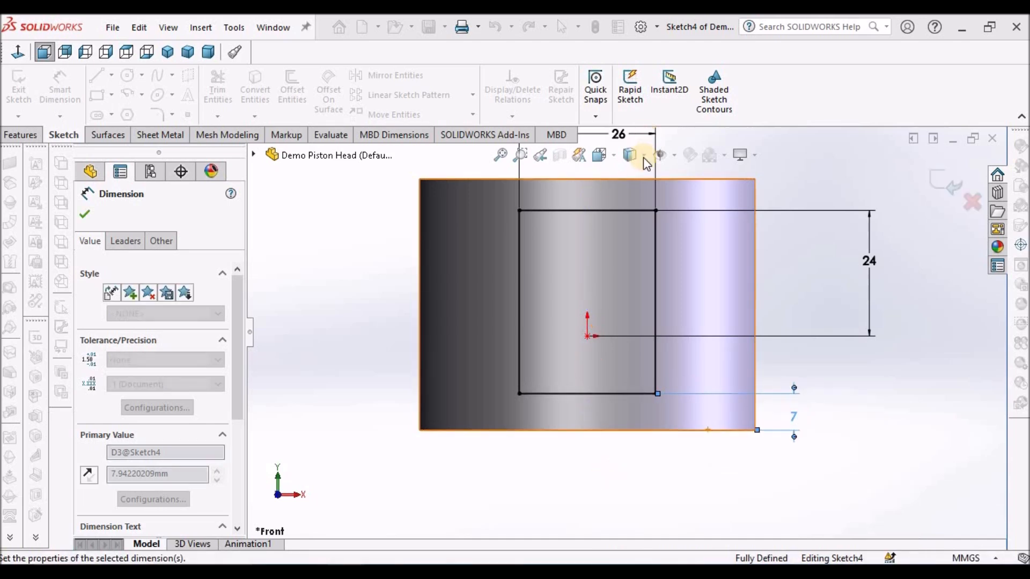
Step: Show the hidden lines and examine how the rectangle sits against the internal cavity and boss, ending in the front view
{"action": "left_click", "coordinate": [644, 157]}
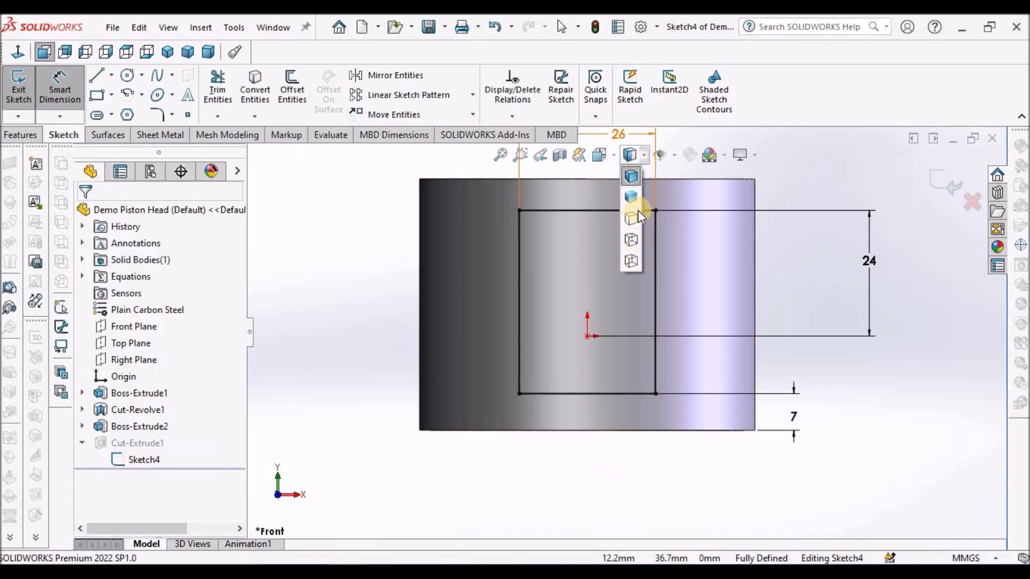
{"action": "left_click", "coordinate": [633, 237]}
{"action": "scroll", "coordinate": [655, 375], "scroll_direction": "down", "scroll_amount": 3}
{"action": "scroll", "coordinate": [681, 341], "scroll_direction": "up", "scroll_amount": 5}
{"action": "mouse_move", "coordinate": [684, 337]}
{"action": "middle_mouse_down"}
{"action": "mouse_move", "coordinate": [664, 278]}
{"action": "mouse_move", "coordinate": [673, 262]}
{"action": "middle_mouse_up"}
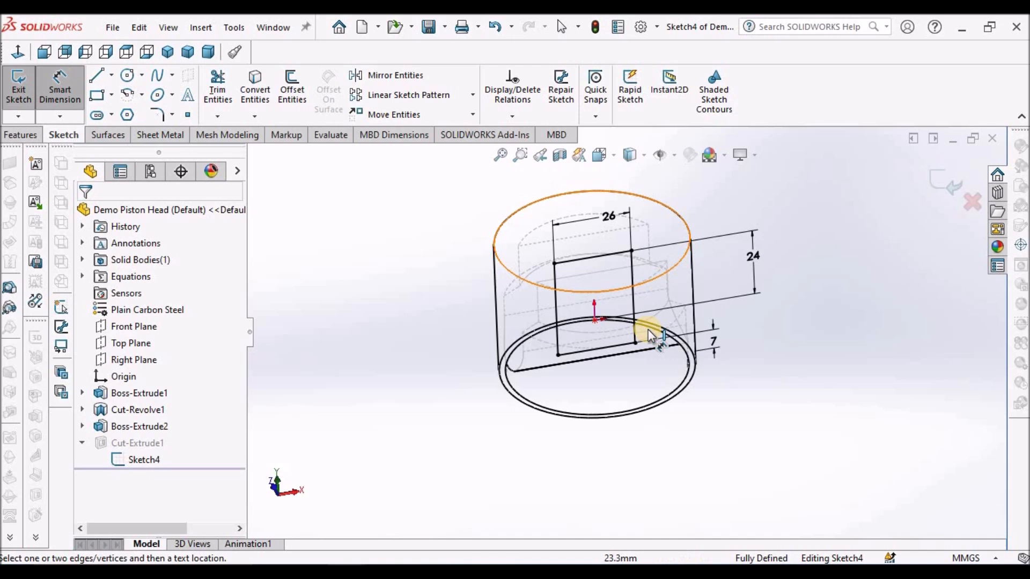
{"action": "scroll", "coordinate": [647, 332], "scroll_direction": "down", "scroll_amount": 3}
{"action": "middle_click_drag", "start_coordinate": [683, 363], "coordinate": [692, 387]}
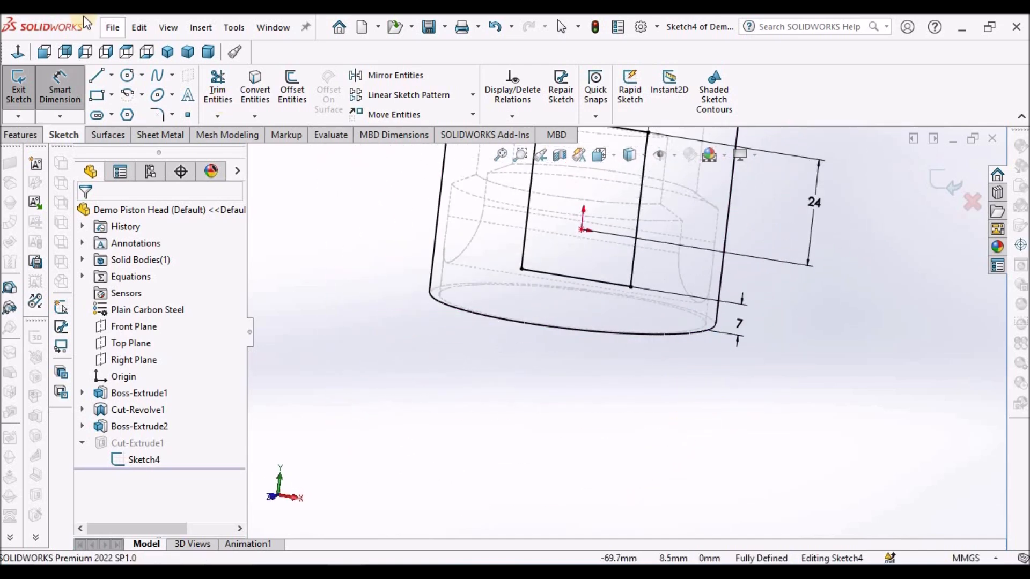
{"action": "left_click", "coordinate": [43, 54]}
{"action": "scroll", "coordinate": [655, 431], "scroll_direction": "down", "scroll_amount": 3}
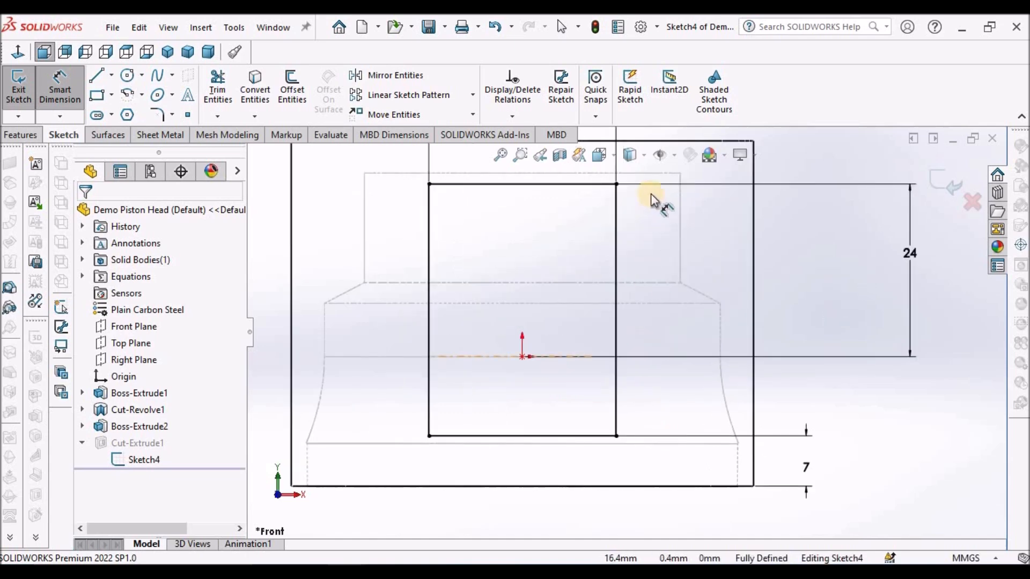
Step: In wireframe display, set the rectangle's distance from the cylinder's bottom edge to 2 mm and exit the sketch
{"action": "left_click", "coordinate": [642, 156]}
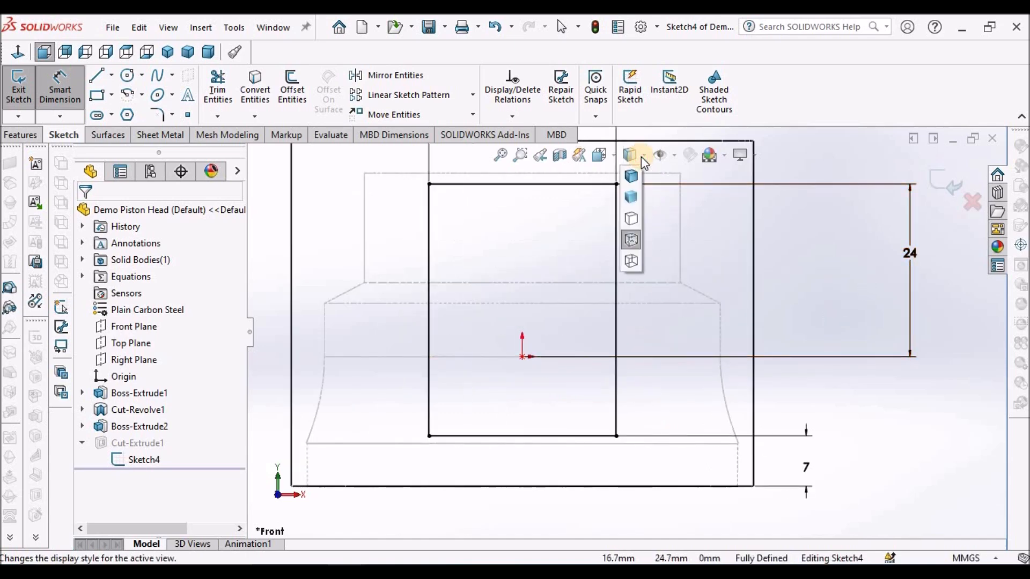
{"action": "left_click", "coordinate": [630, 262]}
{"action": "scroll", "coordinate": [713, 298], "scroll_direction": "up", "scroll_amount": 3}
{"action": "mouse_move", "coordinate": [777, 297]}
{"action": "middle_mouse_down"}
{"action": "mouse_move", "coordinate": [793, 226]}
{"action": "mouse_move", "coordinate": [757, 292]}
{"action": "middle_mouse_up"}
{"action": "double_click", "coordinate": [708, 416]}
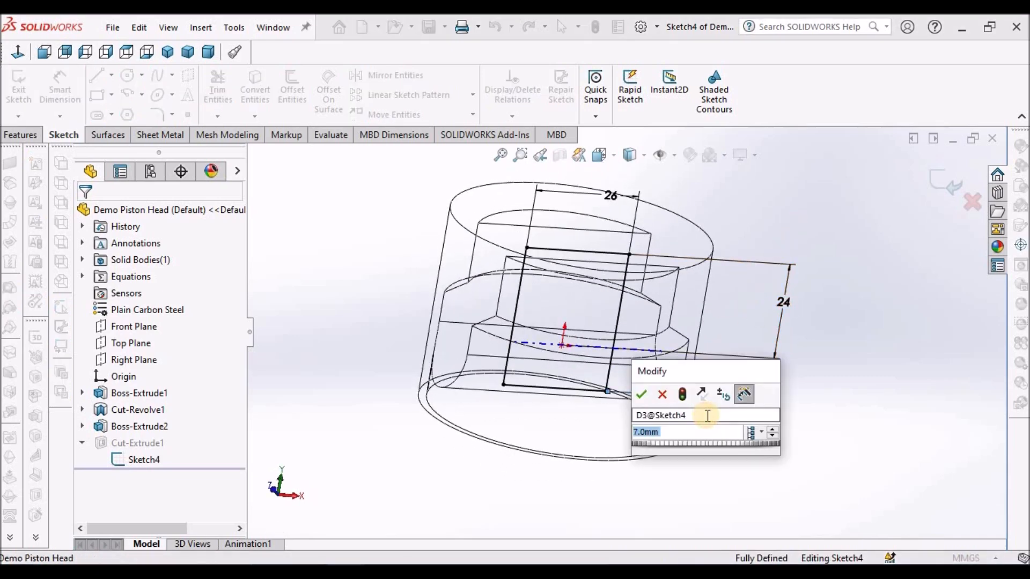
{"action": "type", "text": "2"}
{"action": "key", "text": "Return"}
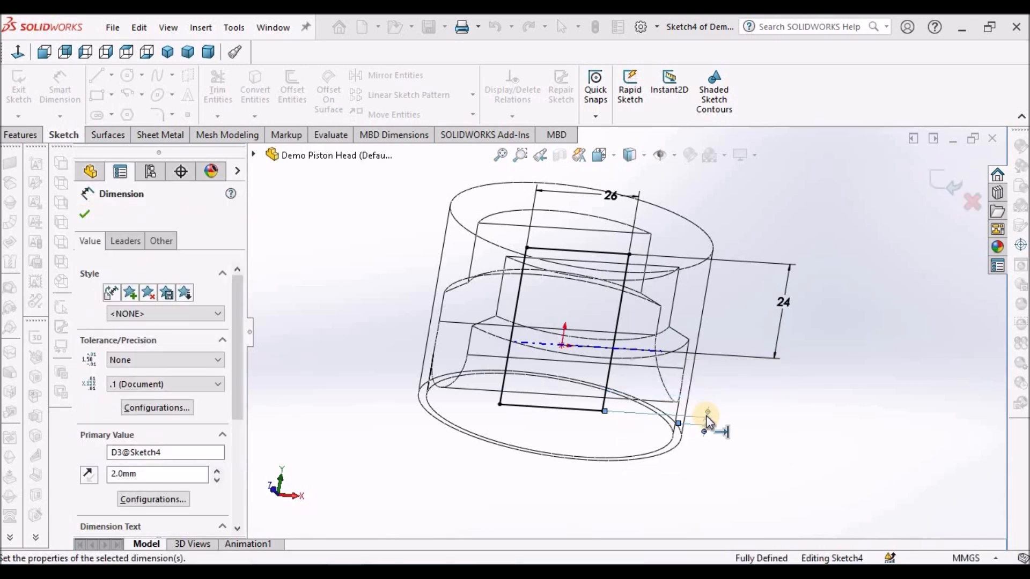
{"action": "left_click", "coordinate": [946, 183]}
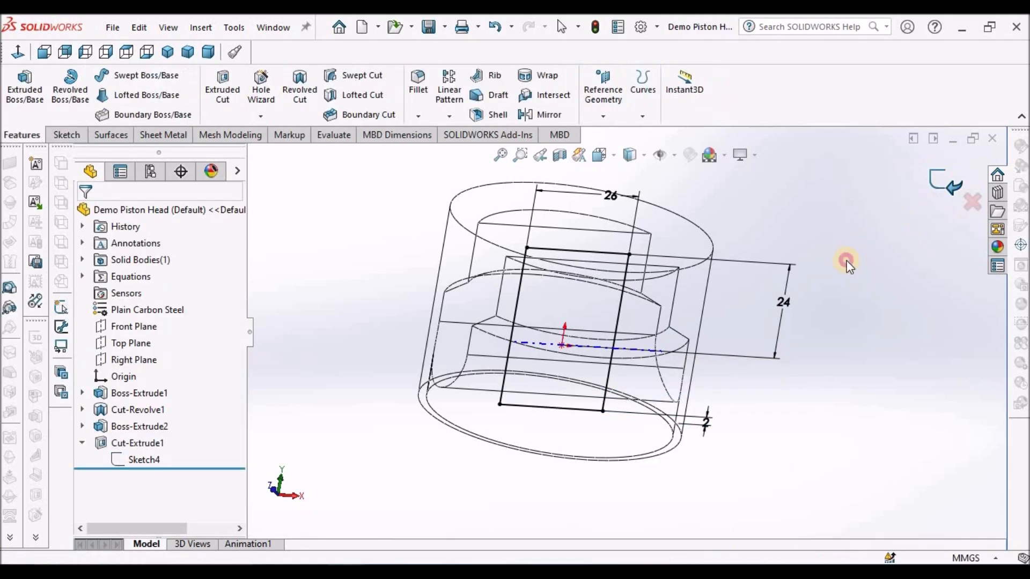
Step: Return to shaded display and examine the rectangular cut through the boss with a section view on the Front Plane
{"action": "left_click", "coordinate": [630, 157]}
{"action": "left_click", "coordinate": [632, 185]}
{"action": "middle_click_drag", "start_coordinate": [701, 344], "coordinate": [692, 290]}
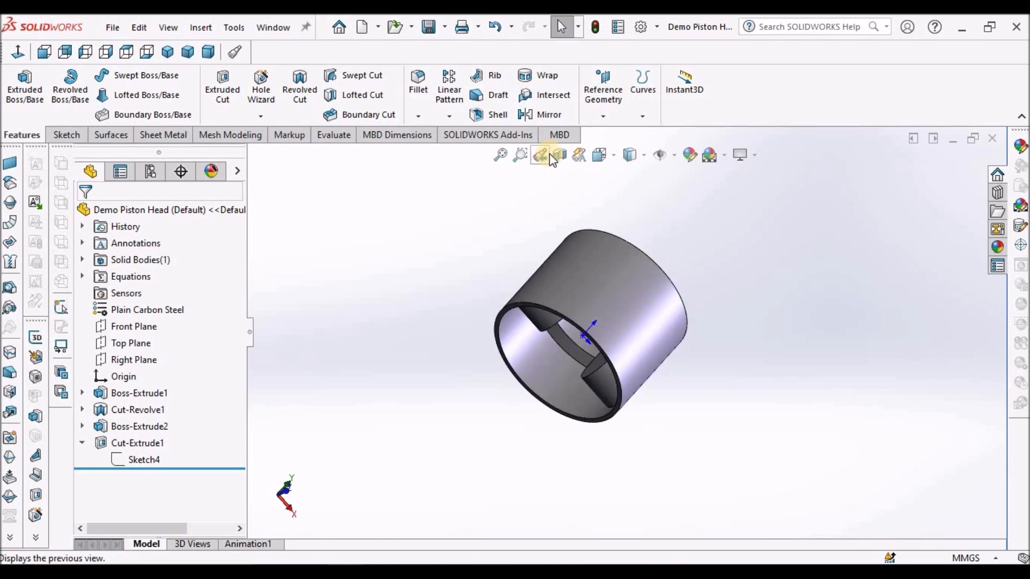
{"action": "left_click", "coordinate": [559, 155]}
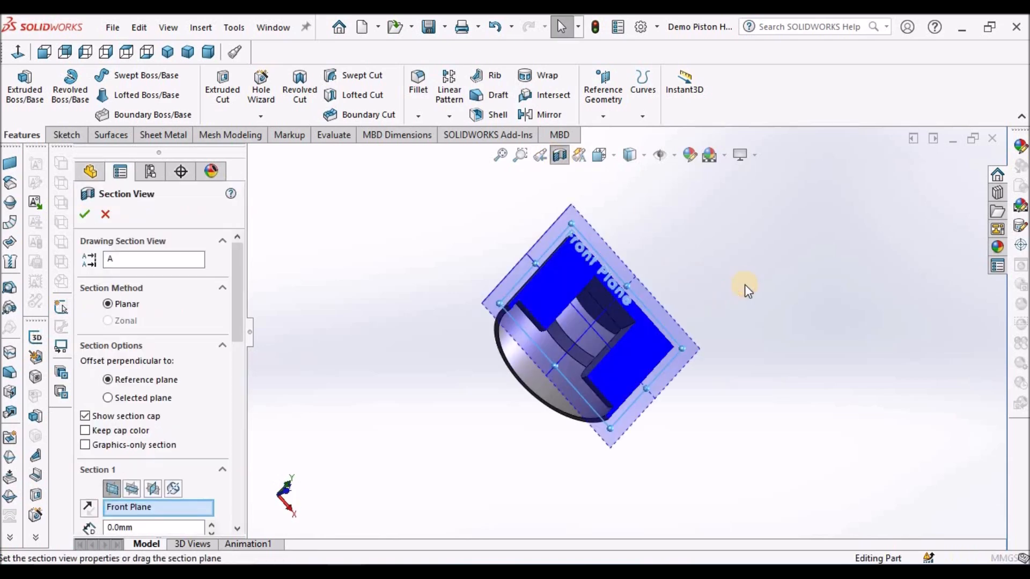
{"action": "left_click", "coordinate": [83, 217]}
{"action": "left_click", "coordinate": [670, 286]}
{"action": "middle_click_drag", "start_coordinate": [545, 345], "coordinate": [586, 299]}
{"action": "left_click", "coordinate": [559, 154]}
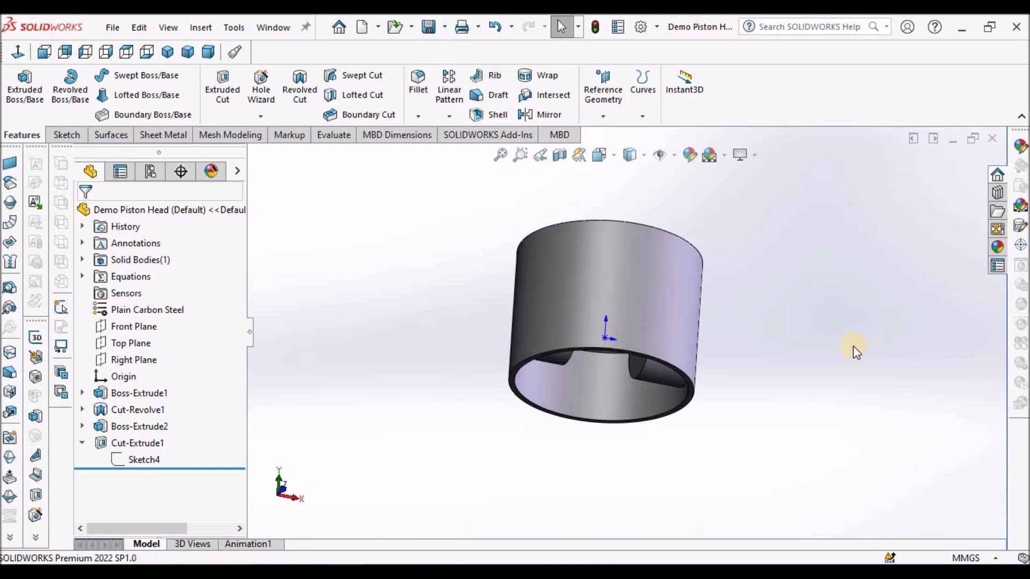
{"action": "key", "text": "z"}
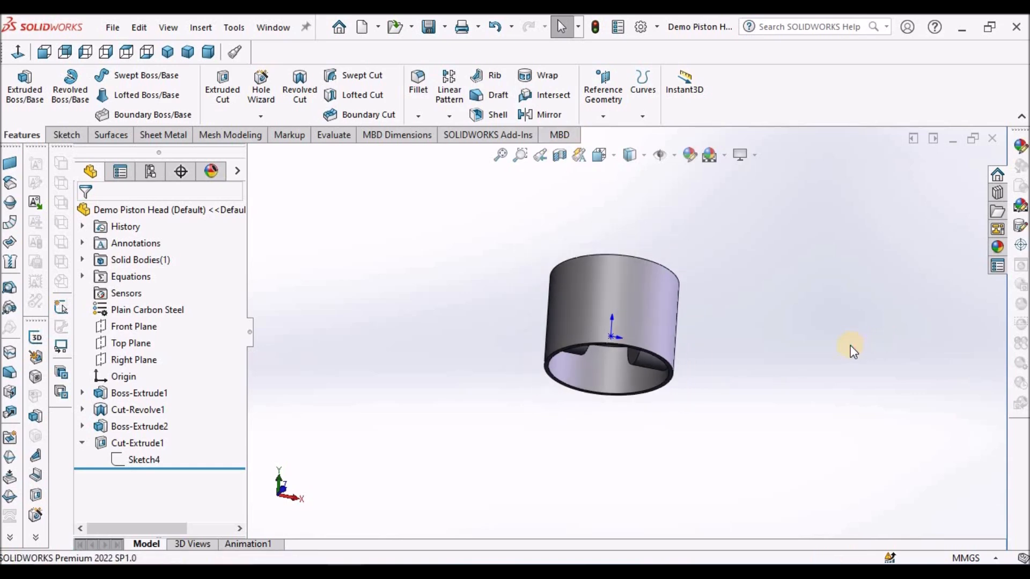
Step: Check the piston head reference images in Desc 2.pdf, and start a Front Plane sketch in the part with hidden lines visible
{"action": "left_click", "coordinate": [134, 326]}
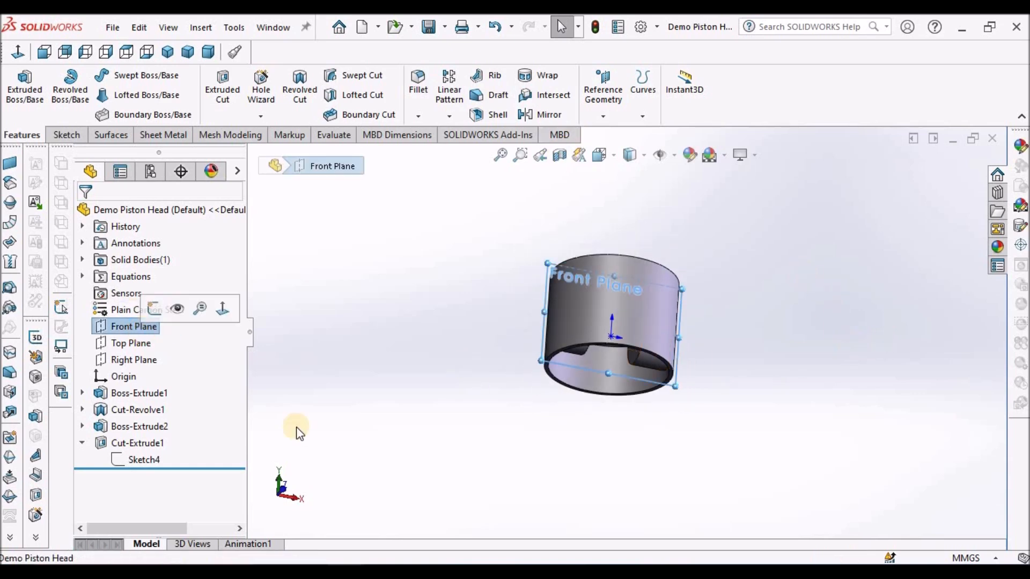
{"action": "key", "text": "alt+Tab"}
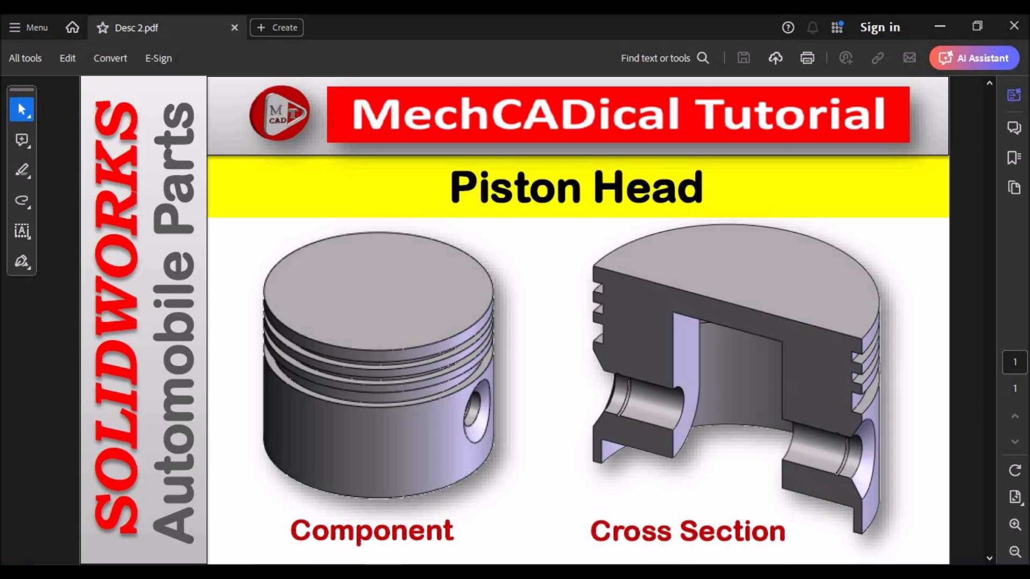
{"action": "key", "text": "alt+Tab"}
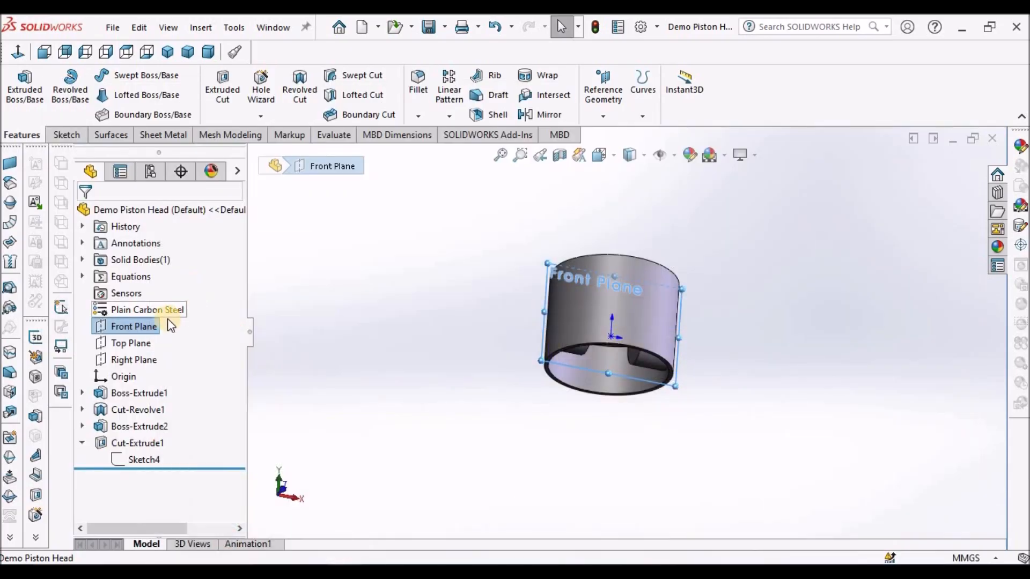
{"action": "left_click", "coordinate": [64, 134]}
{"action": "left_click", "coordinate": [16, 84]}
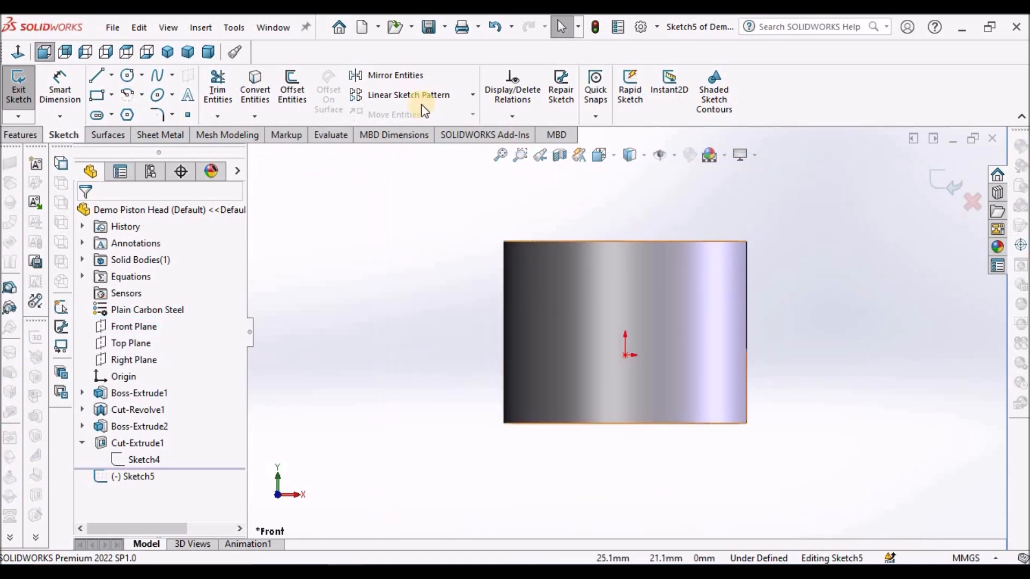
{"action": "left_click", "coordinate": [638, 157]}
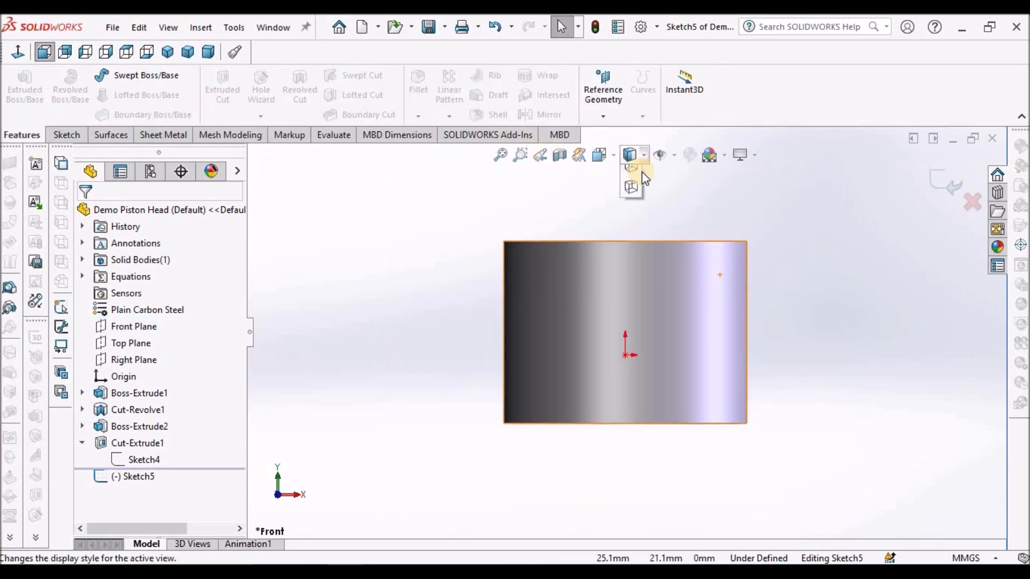
{"action": "left_click", "coordinate": [631, 240]}
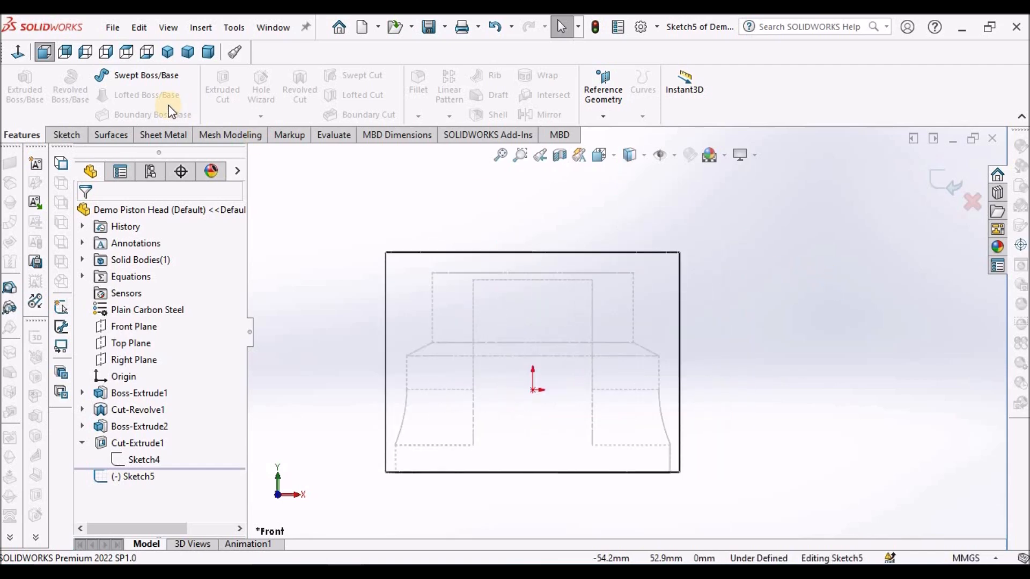
Step: Sketch three small corner rectangles stacked inside the cylinder's upper right wall, about 2.6 × 3.5, 2.6 × 3.6 and 2.6 × 2.6 mm
{"action": "left_click", "coordinate": [62, 132]}
{"action": "left_click", "coordinate": [97, 95]}
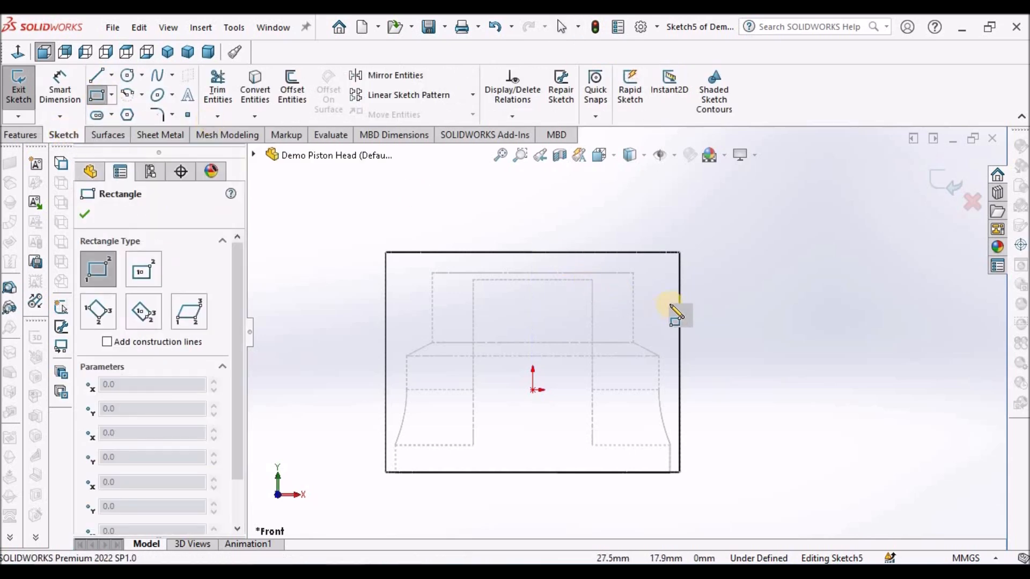
{"action": "left_click", "coordinate": [660, 266]}
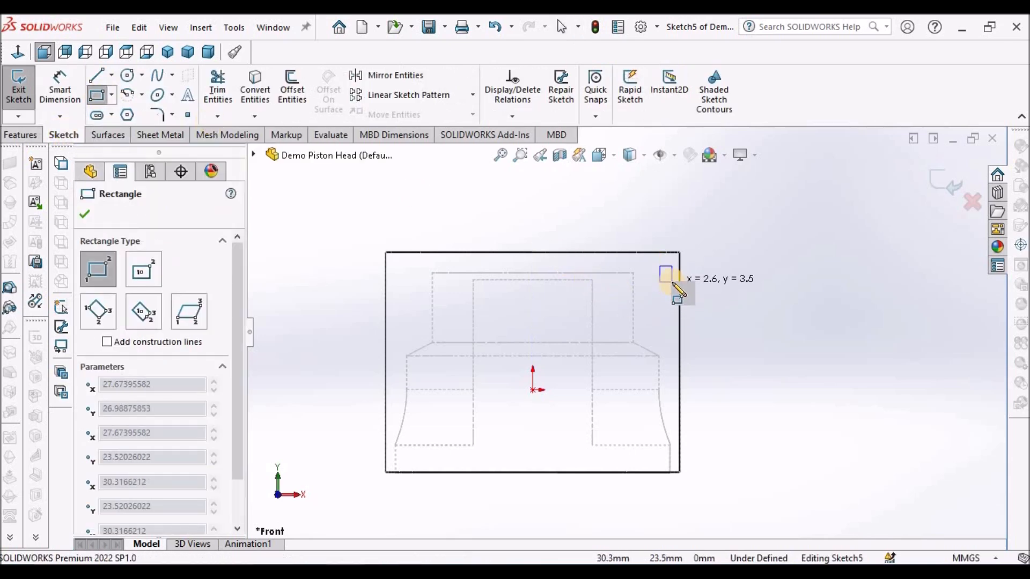
{"action": "left_click", "coordinate": [673, 295]}
{"action": "left_click", "coordinate": [661, 298]}
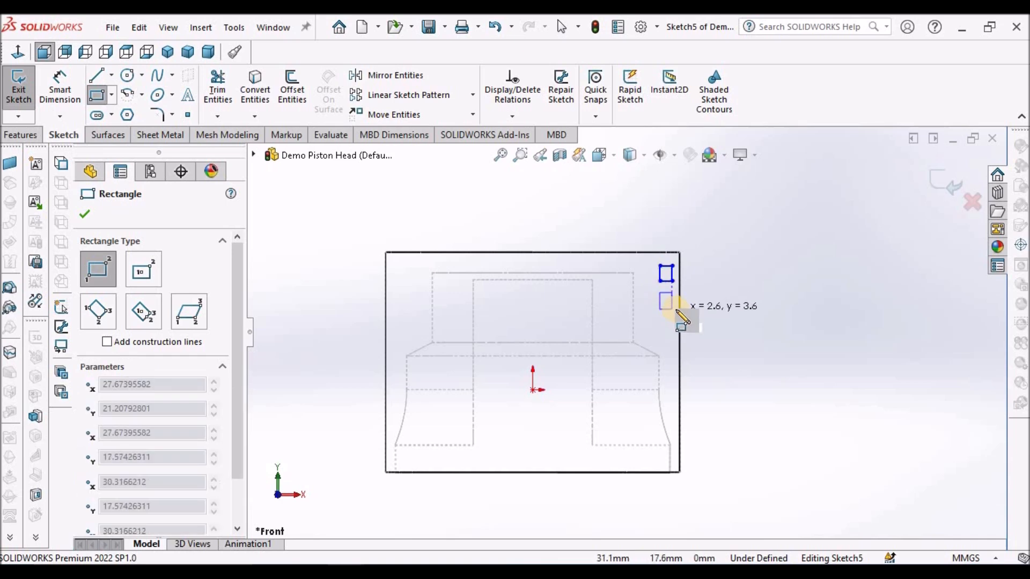
{"action": "left_click", "coordinate": [674, 310]}
{"action": "left_click", "coordinate": [661, 322]}
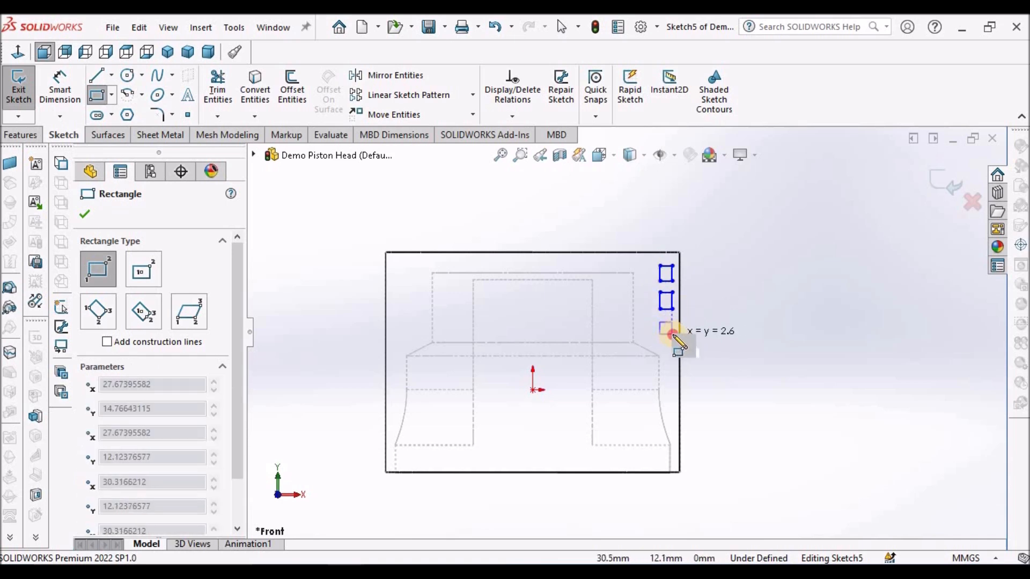
{"action": "left_click", "coordinate": [674, 334]}
{"action": "key", "text": "Escape"}
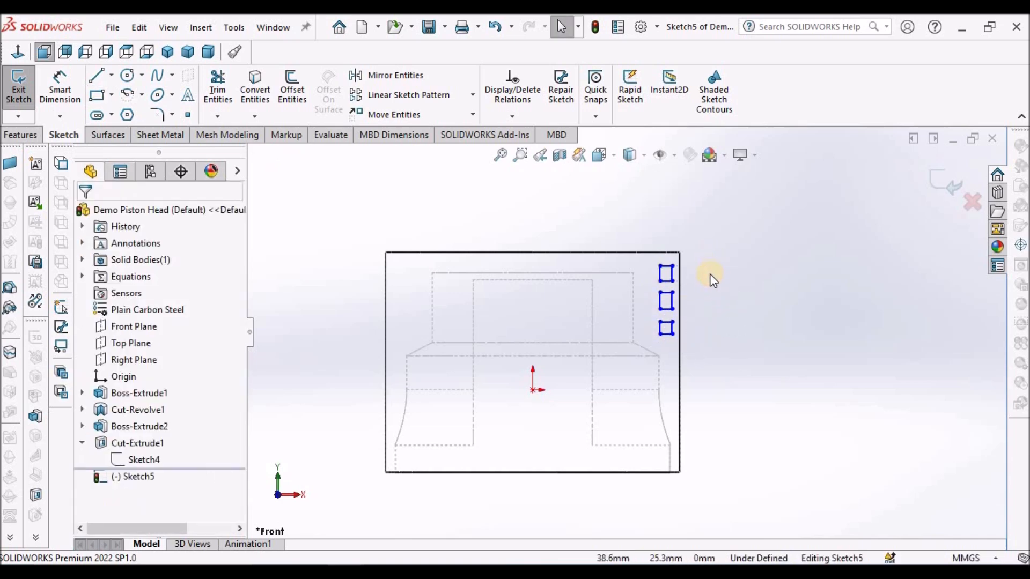
Step: Dimension the top edge of the uppermost rectangle and set its width to 2.4 mm
{"action": "left_click", "coordinate": [46, 82]}
{"action": "scroll", "coordinate": [665, 253], "scroll_direction": "down", "scroll_amount": 3}
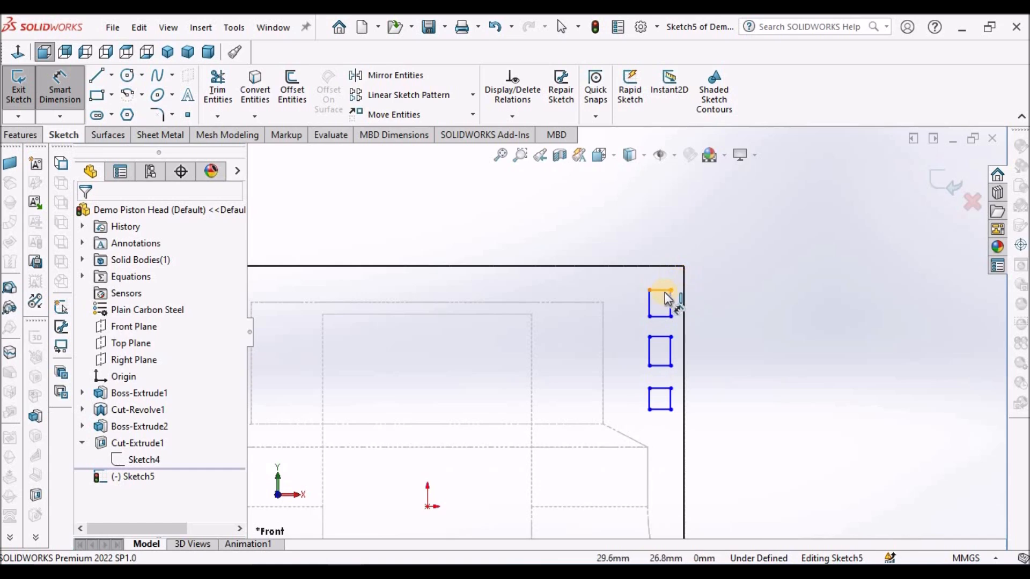
{"action": "left_click", "coordinate": [667, 298]}
{"action": "left_click", "coordinate": [661, 241]}
{"action": "type", "text": "2.4"}
{"action": "key", "text": "Return"}
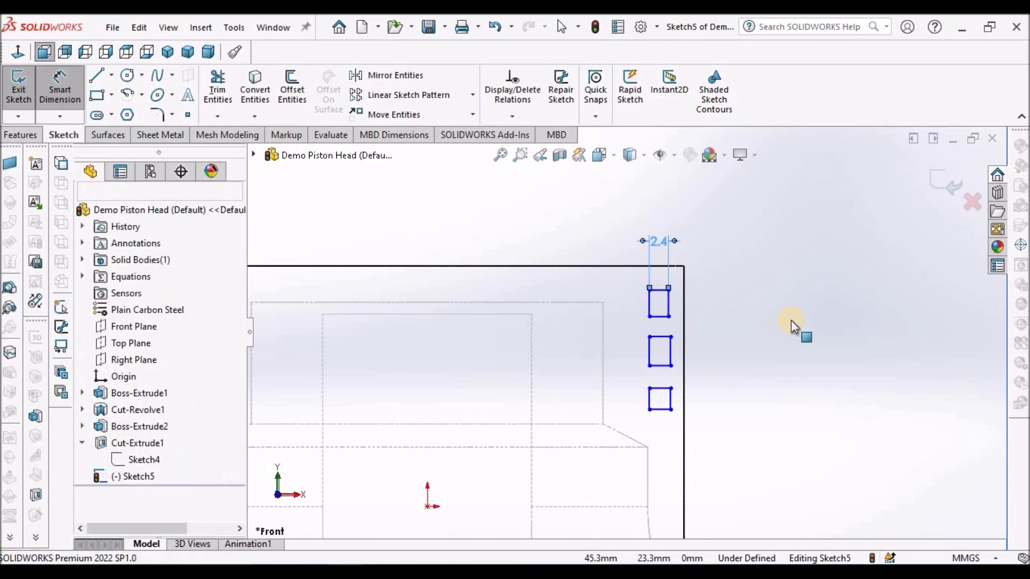
{"action": "key", "text": "Escape"}
Step: Add an Equal relation between the top and right sides of the uppermost rectangle to make it square
{"action": "scroll", "coordinate": [781, 323], "scroll_direction": "down", "scroll_amount": 1}
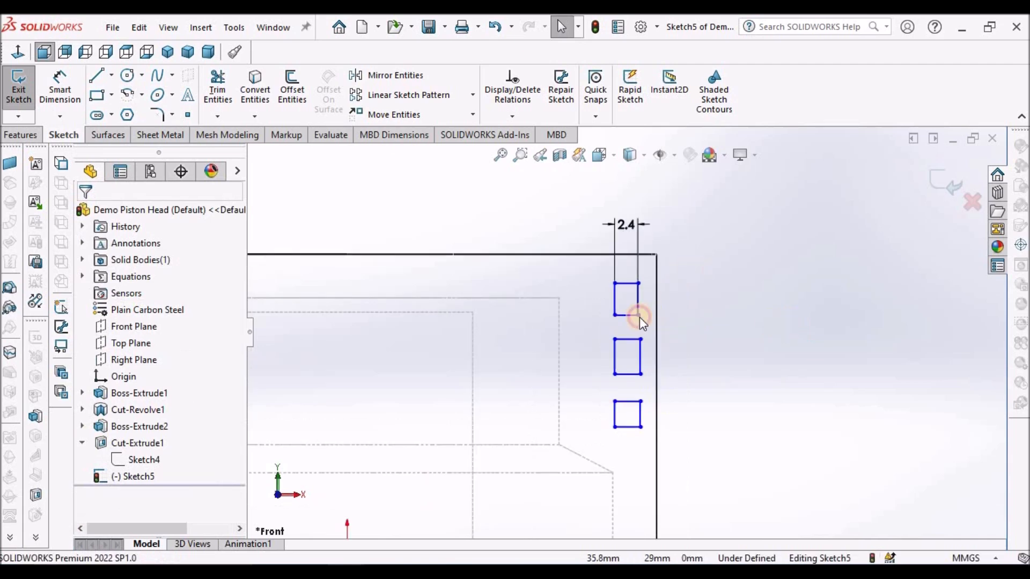
{"action": "left_click", "coordinate": [630, 283]}
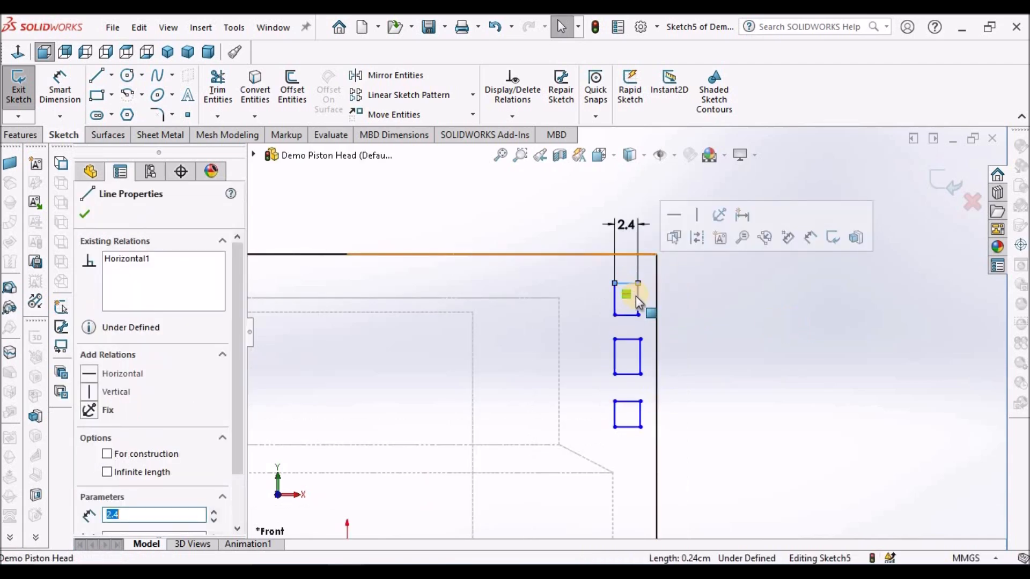
{"action": "left_click", "coordinate": [637, 296], "text": "ctrl"}
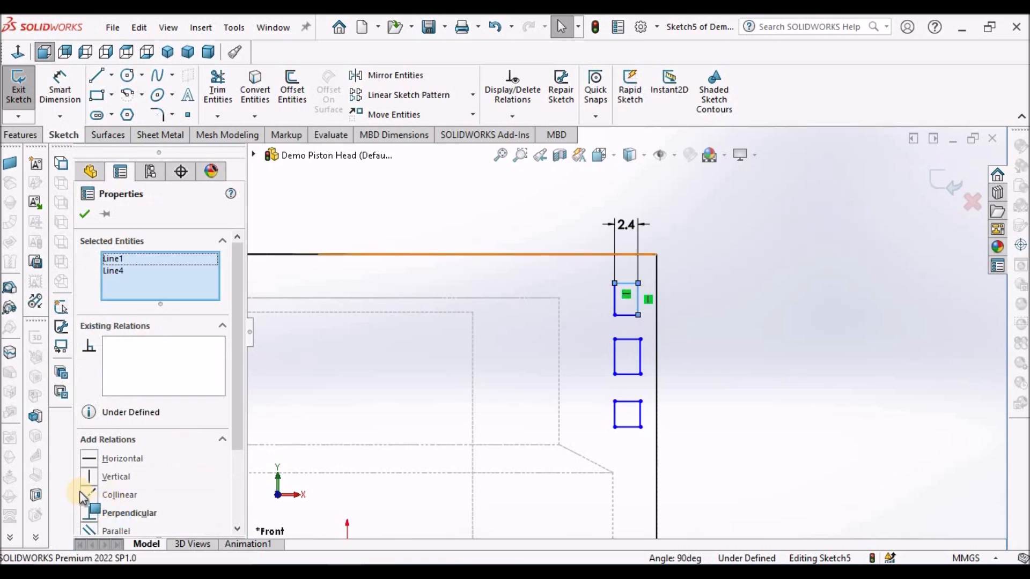
{"action": "scroll", "coordinate": [237, 442], "scroll_direction": "down", "scroll_amount": 3}
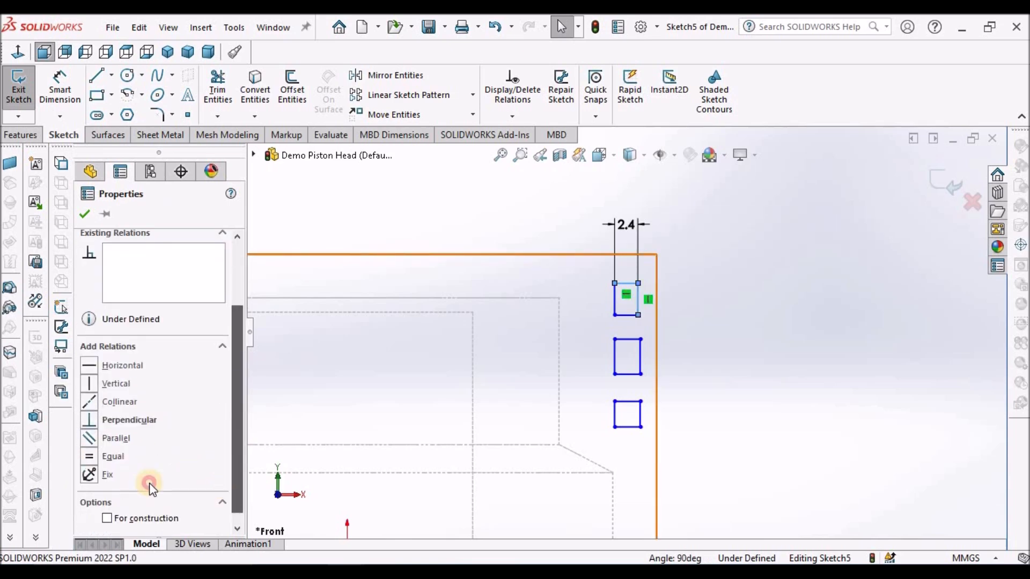
{"action": "left_click", "coordinate": [96, 455]}
{"action": "left_click", "coordinate": [700, 357]}
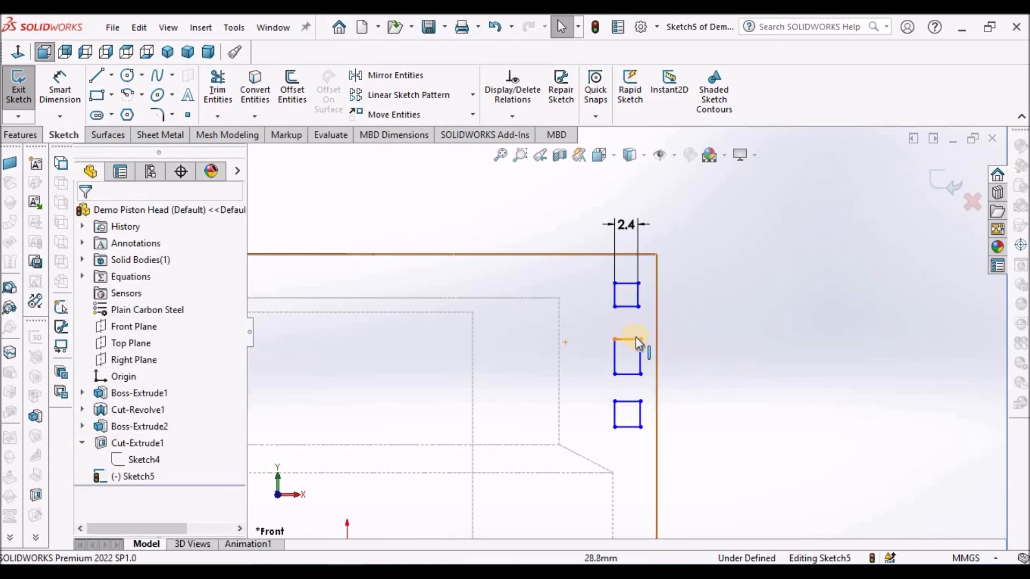
Step: Make the middle rectangle's adjacent sides equal and match its width to the uppermost rectangle with Equal relations
{"action": "left_click", "coordinate": [633, 341]}
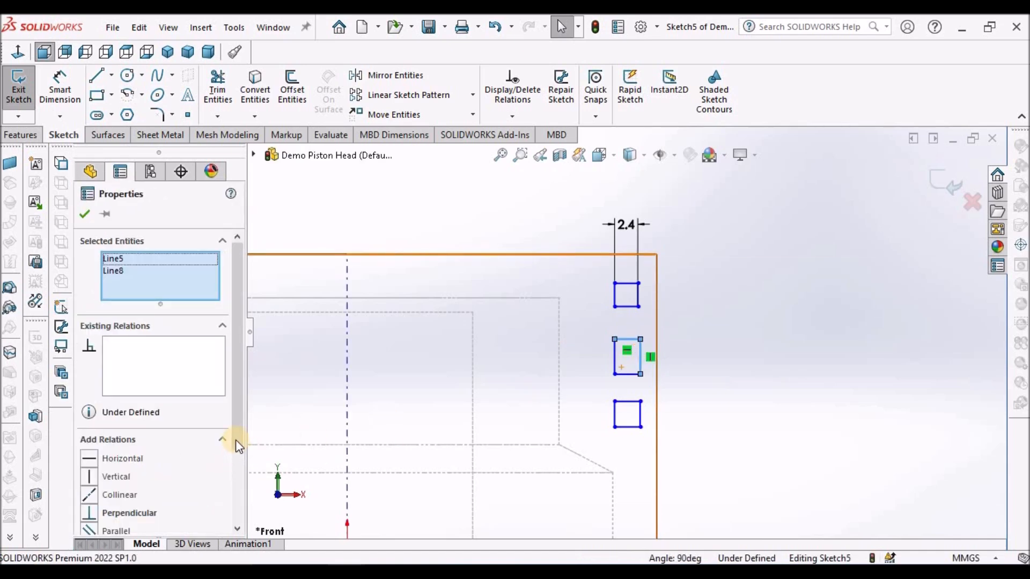
{"action": "left_click_drag", "start_coordinate": [236, 441], "coordinate": [231, 503]}
{"action": "left_click", "coordinate": [87, 459]}
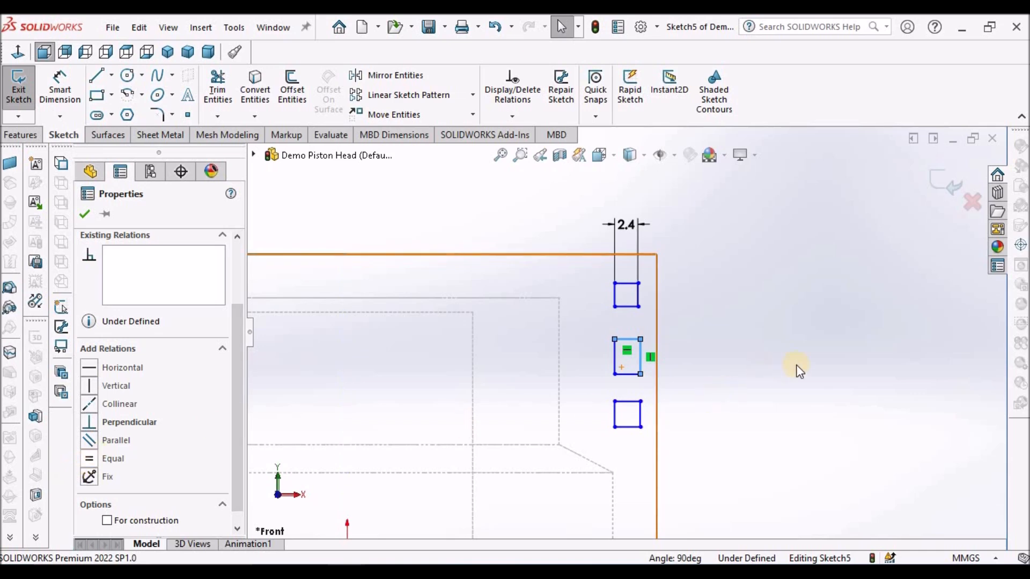
{"action": "left_click", "coordinate": [806, 351]}
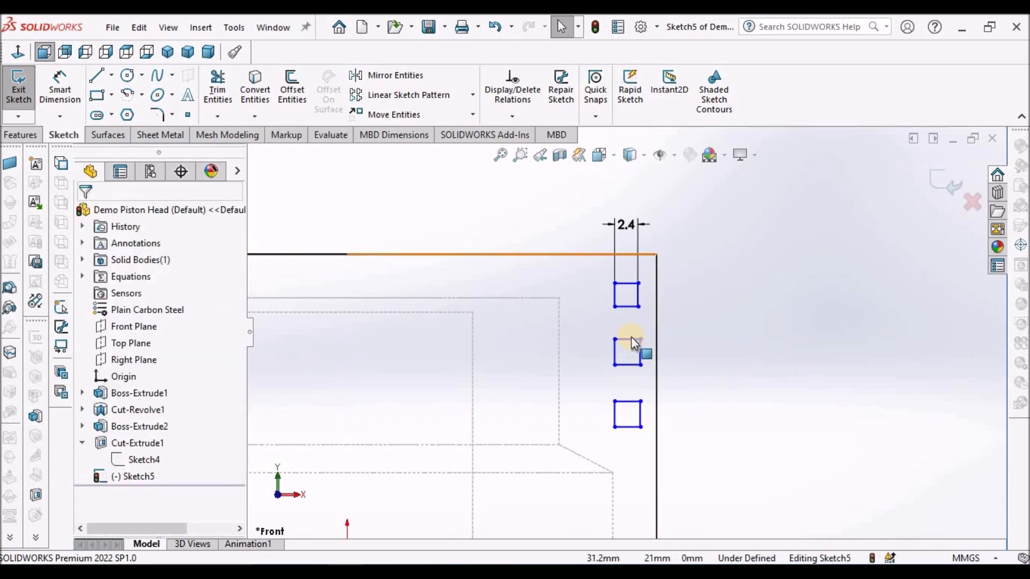
{"action": "left_click", "coordinate": [629, 310]}
{"action": "left_click", "coordinate": [642, 305], "text": "ctrl"}
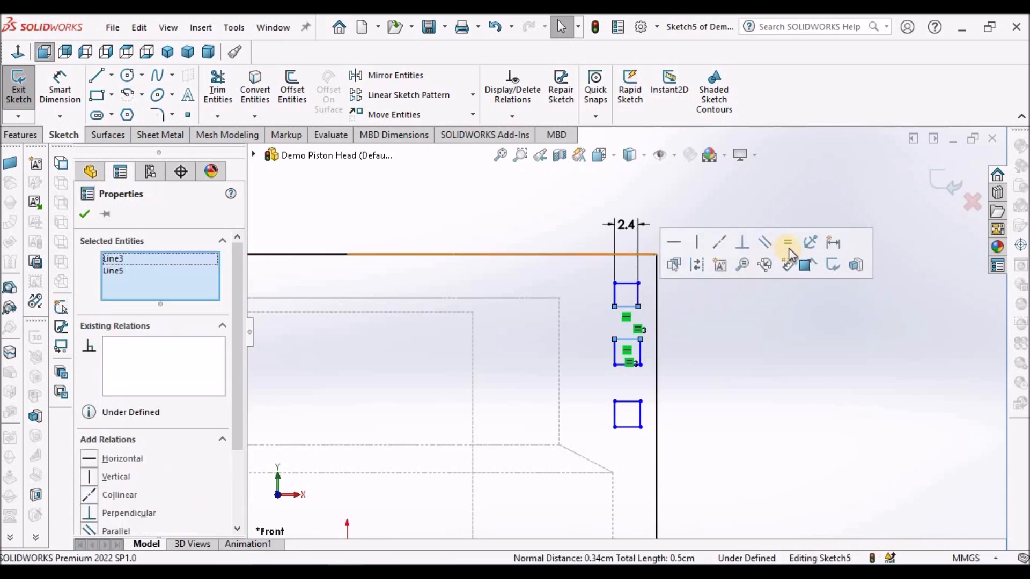
{"action": "left_click", "coordinate": [743, 358]}
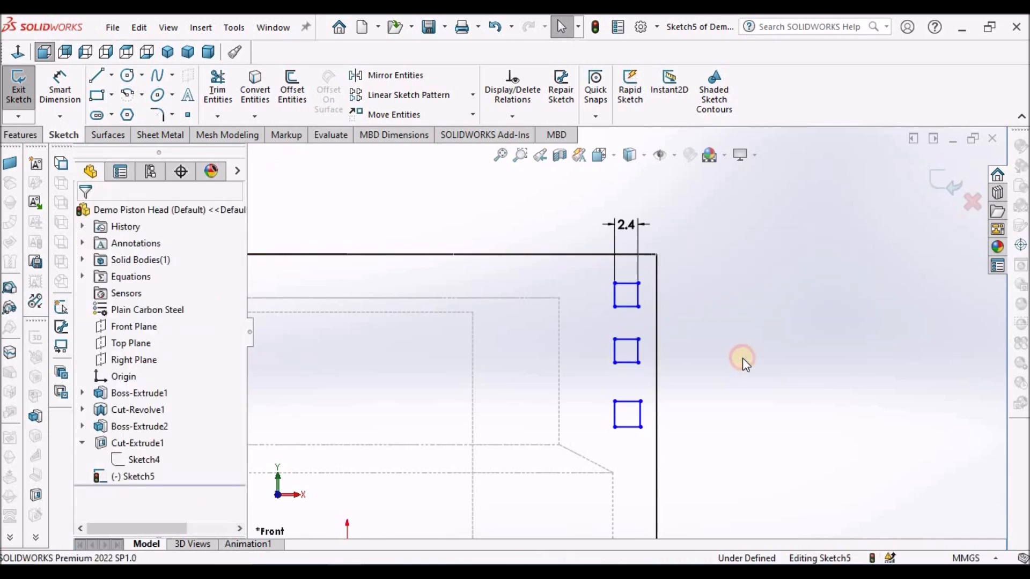
Step: Add an Equal relation between the middle rectangle's bottom edge and the lowest rectangle's top edge
{"action": "scroll", "coordinate": [743, 358], "scroll_direction": "down", "scroll_amount": 3}
{"action": "left_click", "coordinate": [561, 361]}
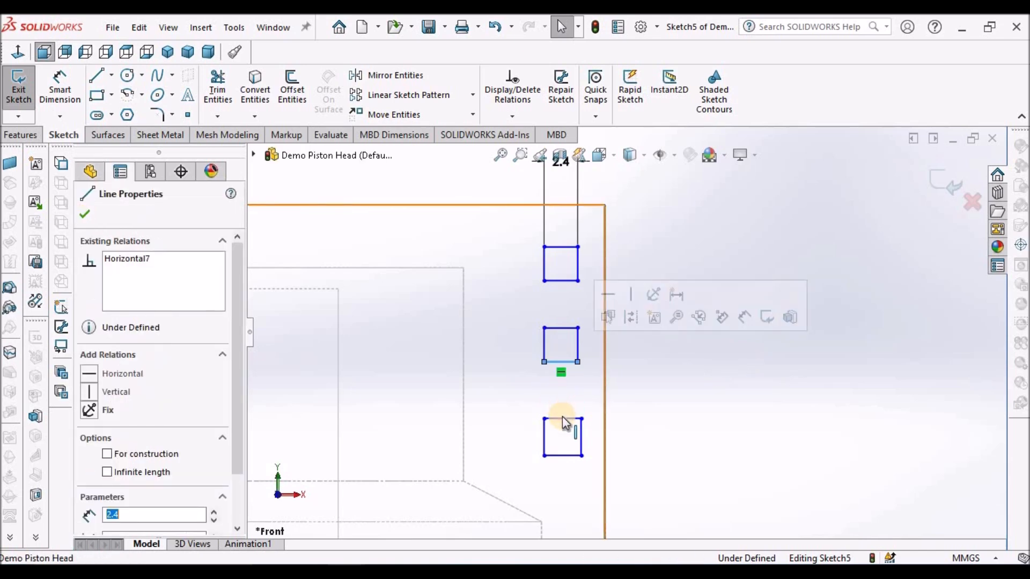
{"action": "left_click", "coordinate": [562, 417], "text": "ctrl"}
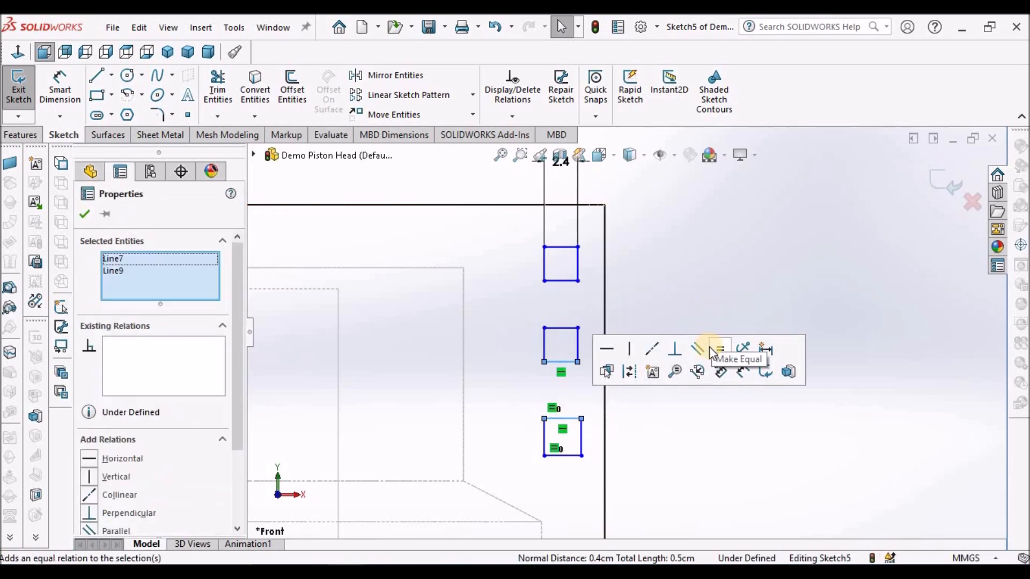
{"action": "left_click", "coordinate": [720, 352]}
{"action": "left_click", "coordinate": [714, 435]}
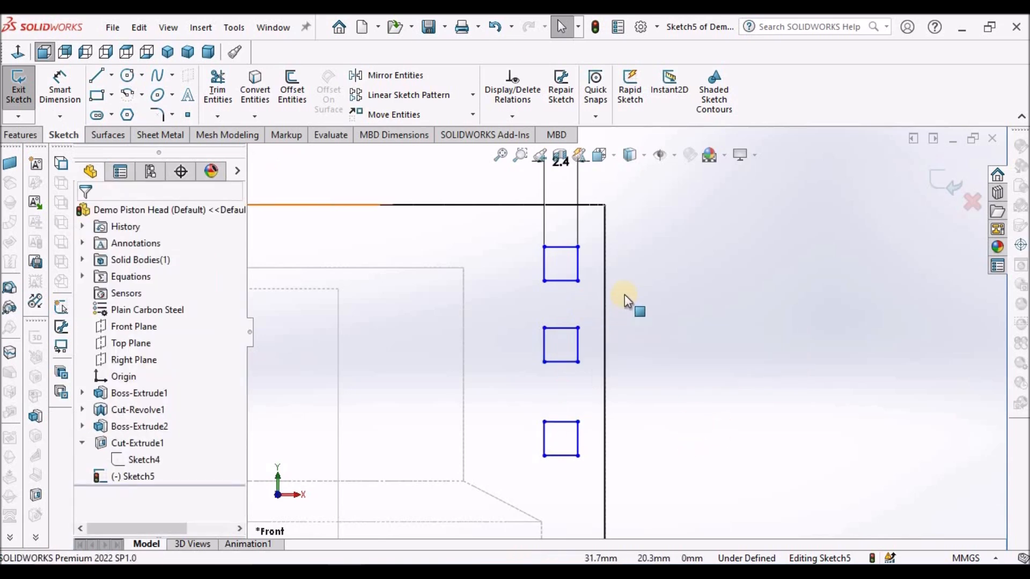
Step: Make the right sides of the uppermost and middle squares collinear with the cylinder's right silhouette edge
{"action": "left_click", "coordinate": [607, 238]}
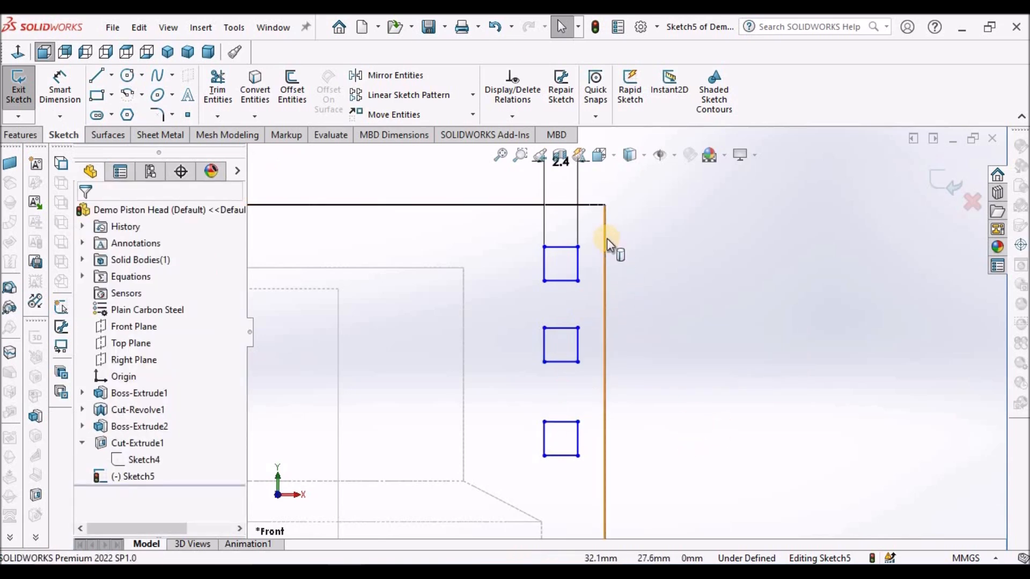
{"action": "left_click", "coordinate": [578, 259], "text": "ctrl"}
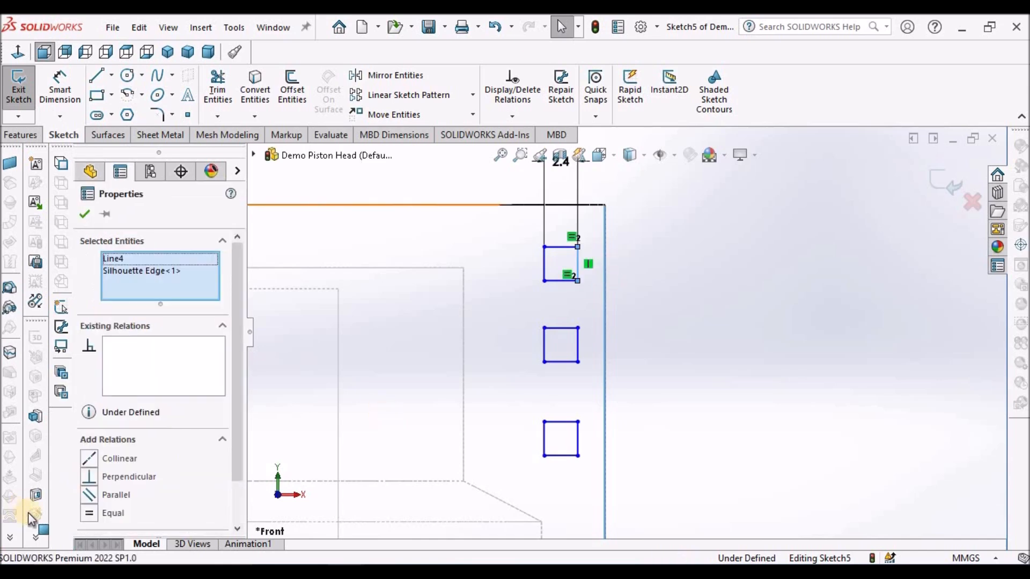
{"action": "left_click", "coordinate": [89, 458]}
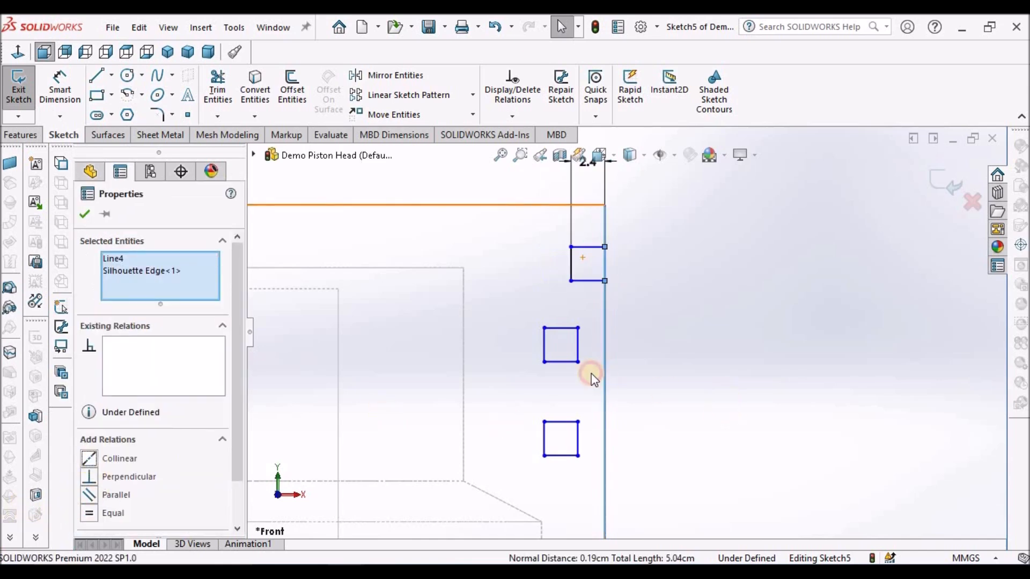
{"action": "left_click", "coordinate": [607, 340]}
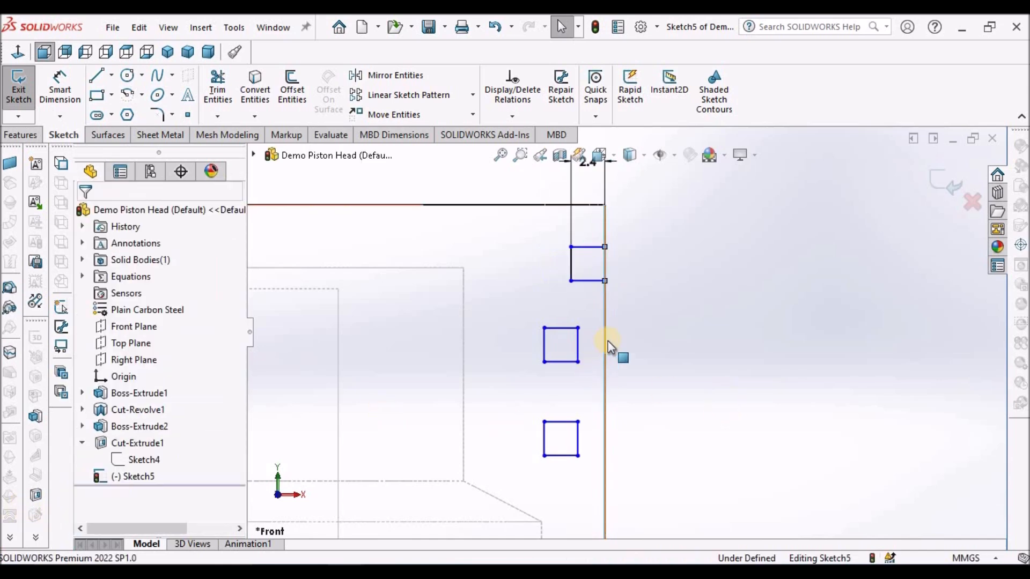
{"action": "left_click", "coordinate": [578, 340]}
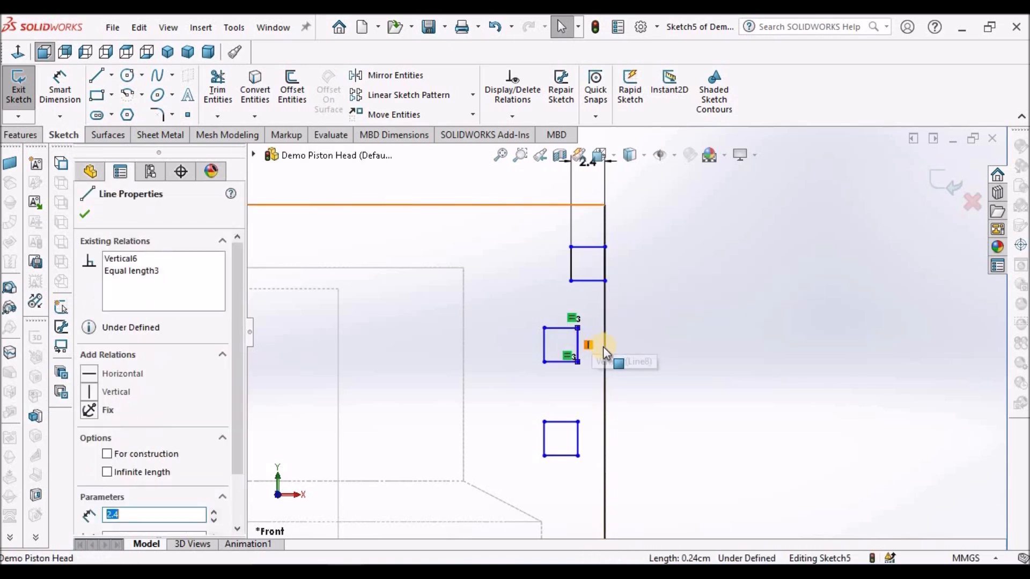
{"action": "left_click", "coordinate": [604, 346], "text": "ctrl"}
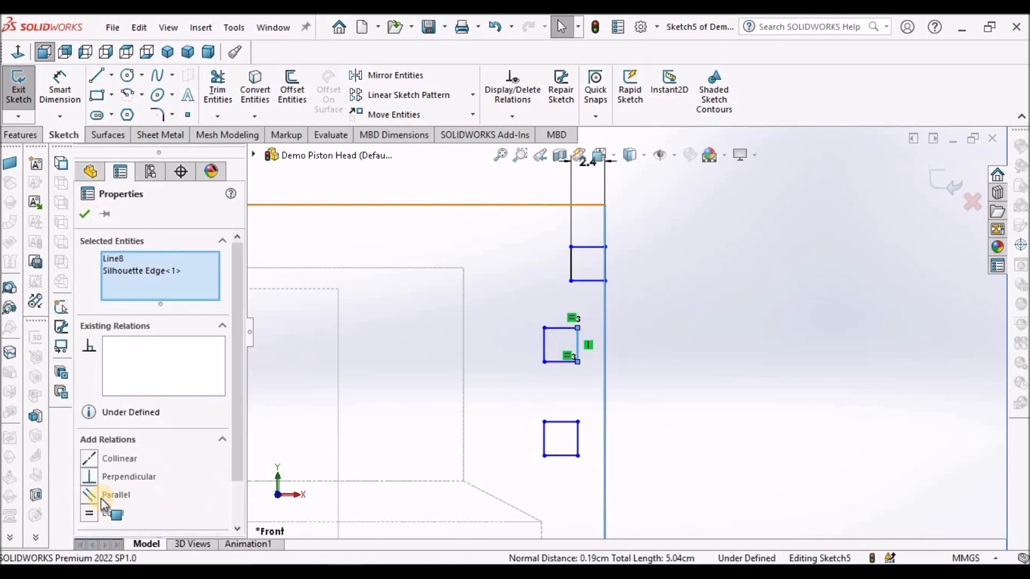
{"action": "left_click", "coordinate": [96, 458]}
{"action": "left_click", "coordinate": [671, 453]}
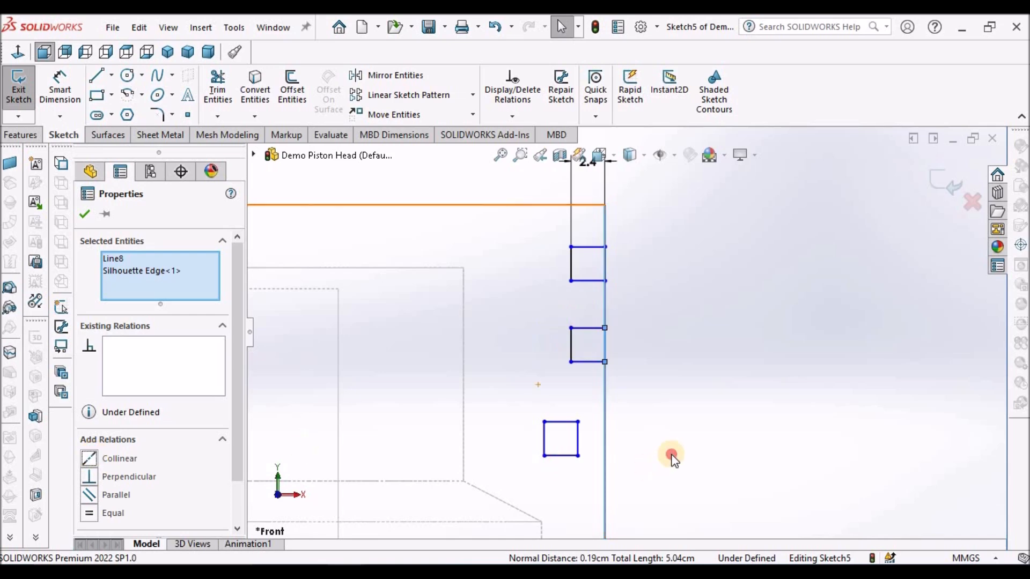
Step: Make the lowest square's right side collinear with the cylinder's right silhouette edge
{"action": "scroll", "coordinate": [680, 428], "scroll_direction": "up", "scroll_amount": 5}
{"action": "scroll", "coordinate": [652, 372], "scroll_direction": "down", "scroll_amount": 4}
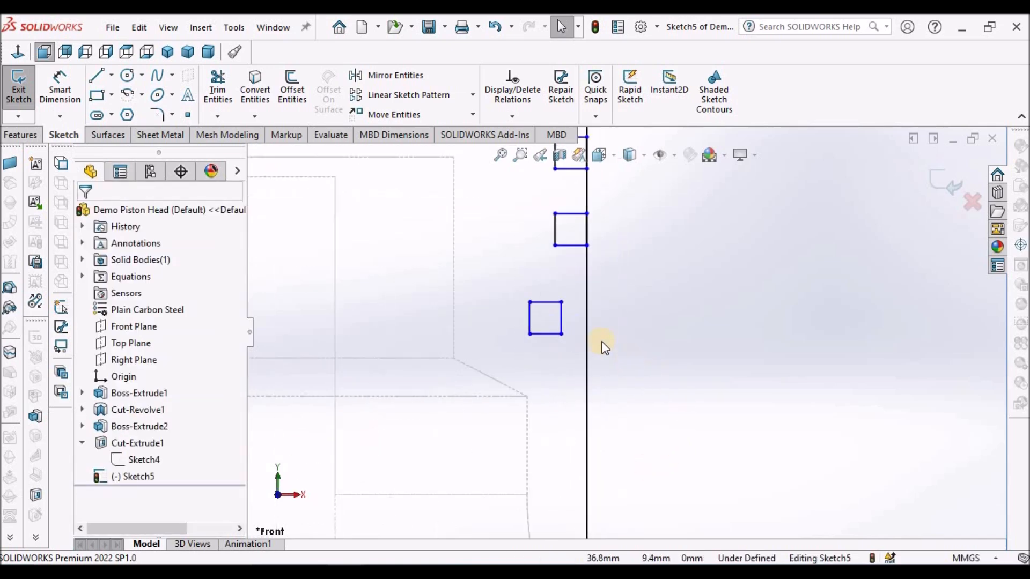
{"action": "left_click", "coordinate": [586, 323]}
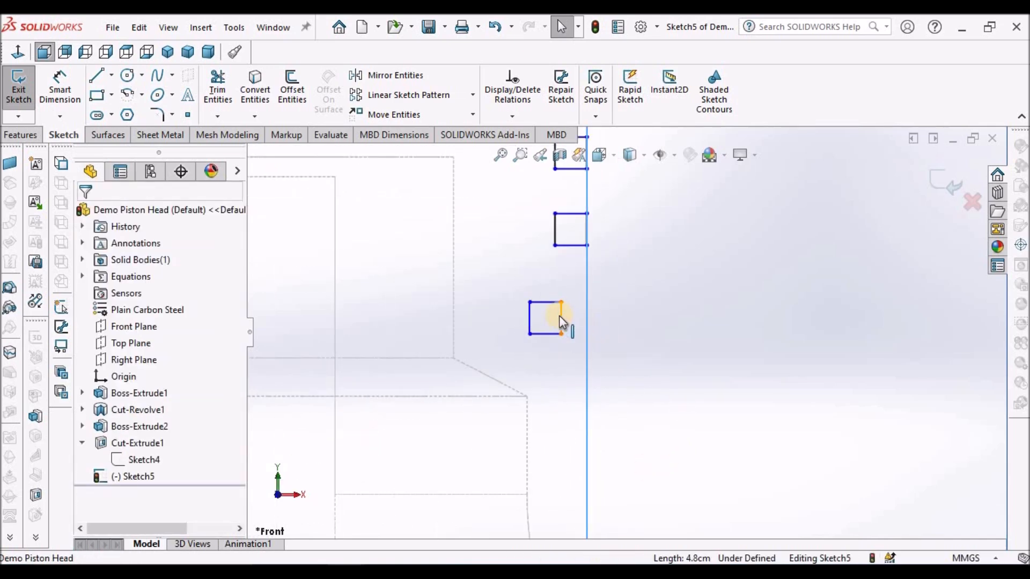
{"action": "left_click", "coordinate": [561, 317], "text": "ctrl"}
{"action": "left_click", "coordinate": [94, 460]}
{"action": "left_click", "coordinate": [685, 391]}
Step: Try to dimension the left side of the lowest square
{"action": "left_click", "coordinate": [56, 86]}
{"action": "left_click", "coordinate": [555, 312]}
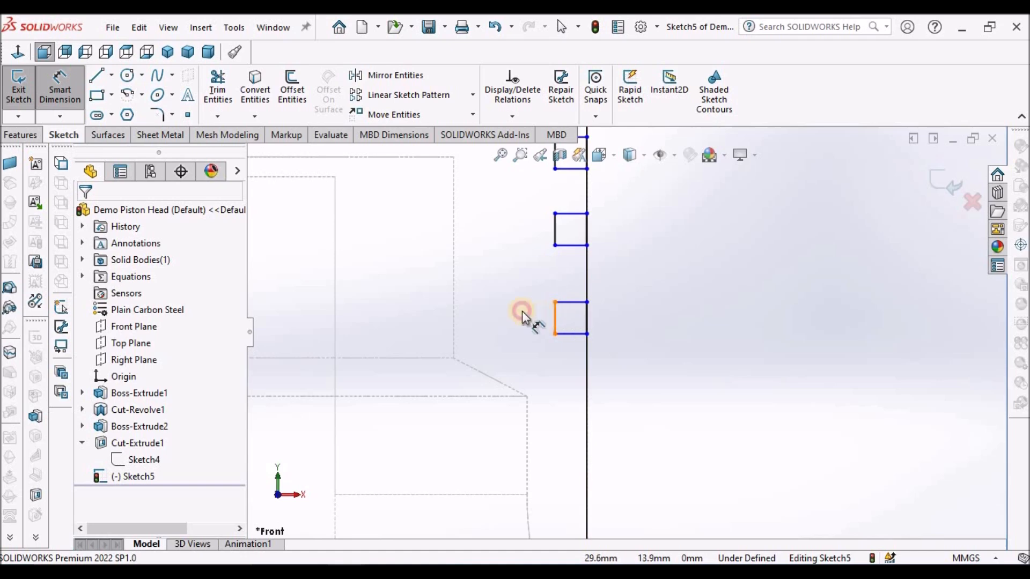
{"action": "left_click", "coordinate": [516, 319]}
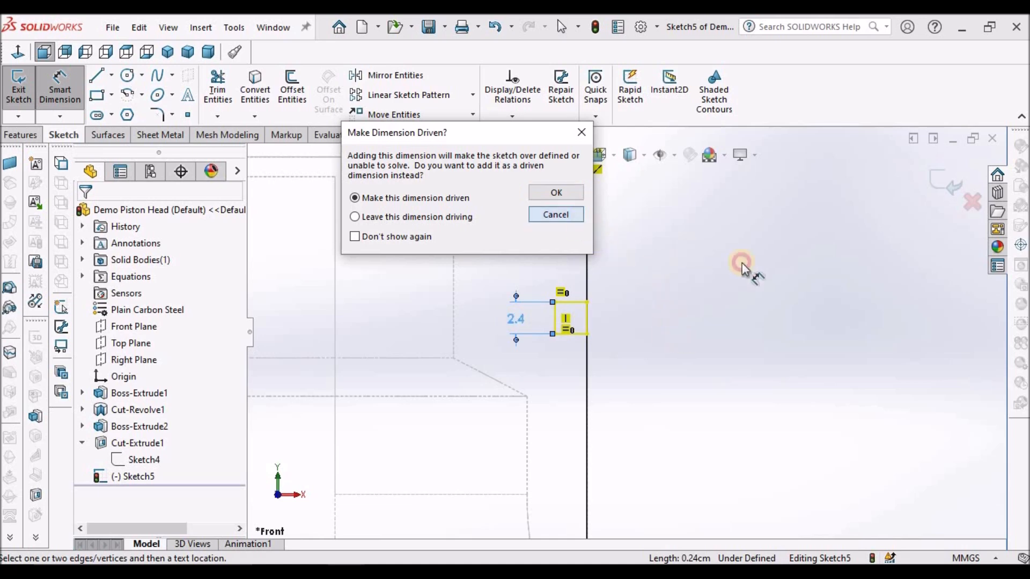
{"action": "key", "text": "Escape"}
{"action": "left_click", "coordinate": [554, 287]}
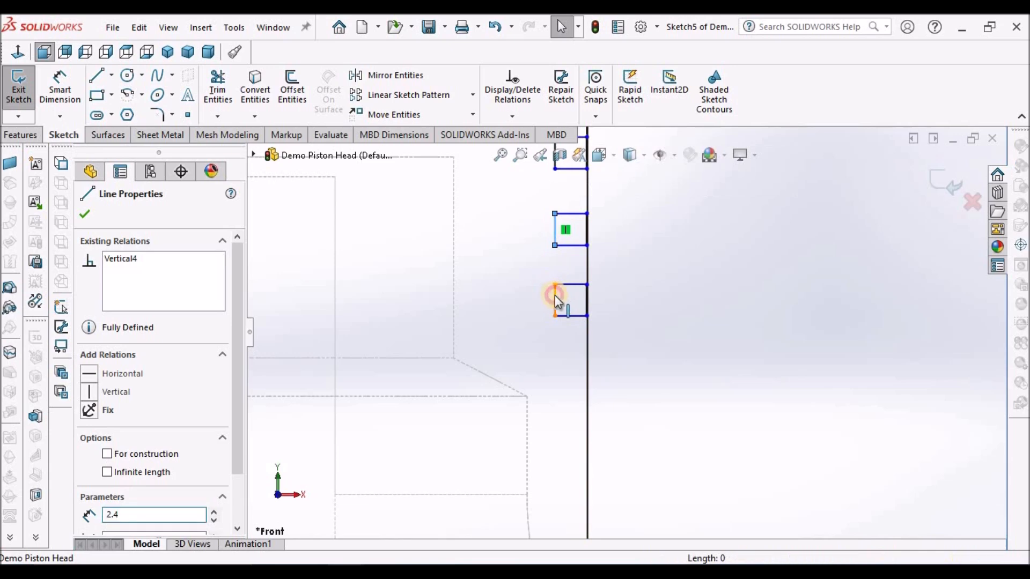
{"action": "left_click", "coordinate": [555, 295], "text": "ctrl"}
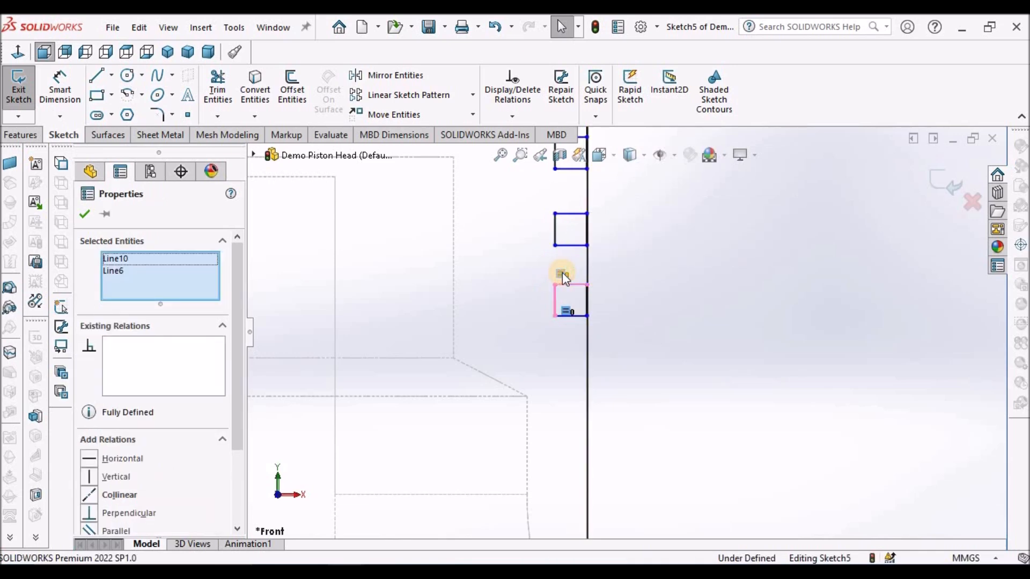
{"action": "left_click", "coordinate": [645, 315]}
Step: Dimension the right side of the lowest square and set its height to 4.8 mm
{"action": "left_click", "coordinate": [55, 90]}
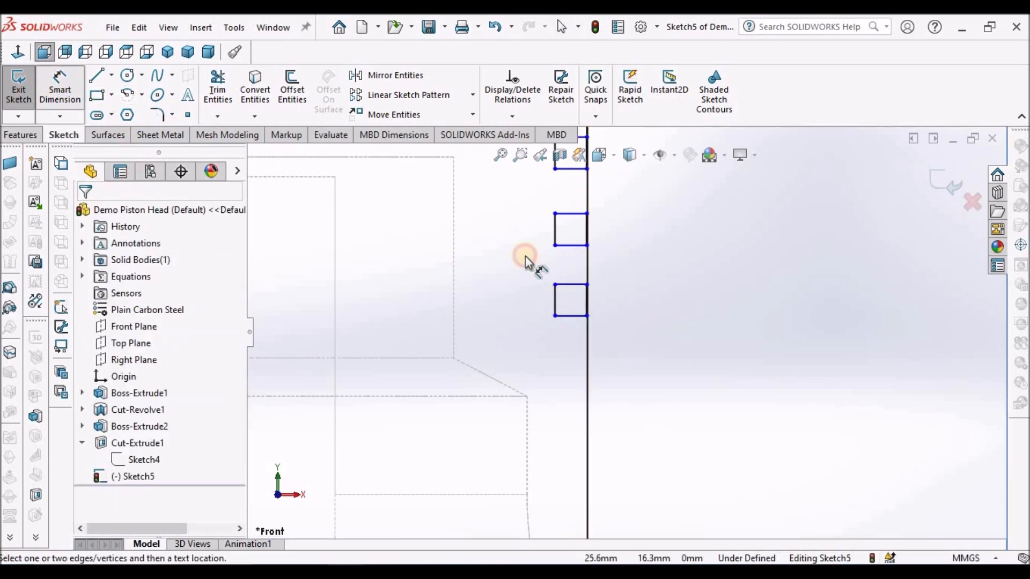
{"action": "left_click", "coordinate": [584, 302]}
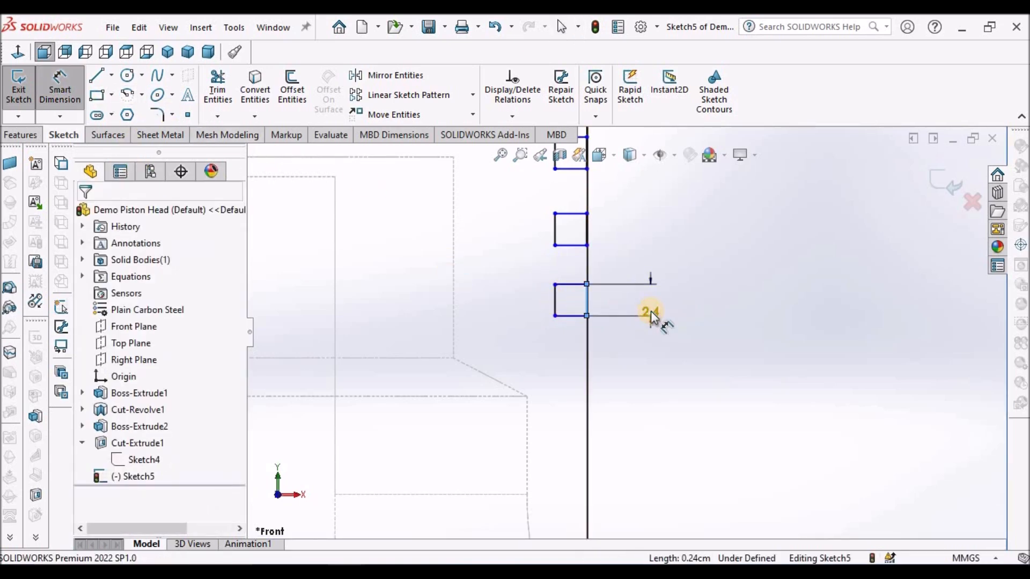
{"action": "left_click", "coordinate": [651, 311]}
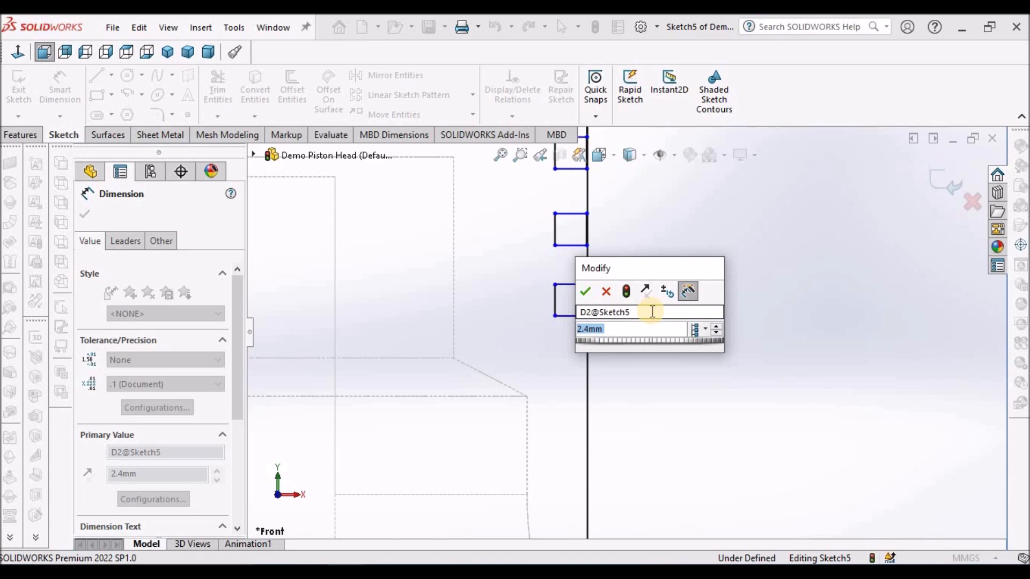
{"action": "type", "text": "4.8"}
{"action": "key", "text": "Return"}
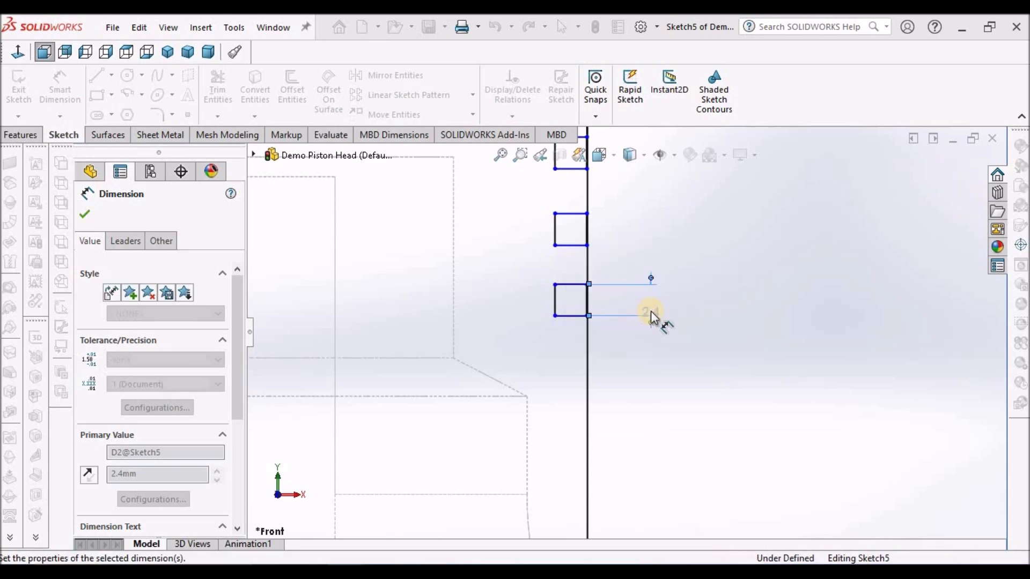
{"action": "key", "text": "Escape"}
{"action": "key", "text": "f"}
{"action": "key", "text": "Escape"}
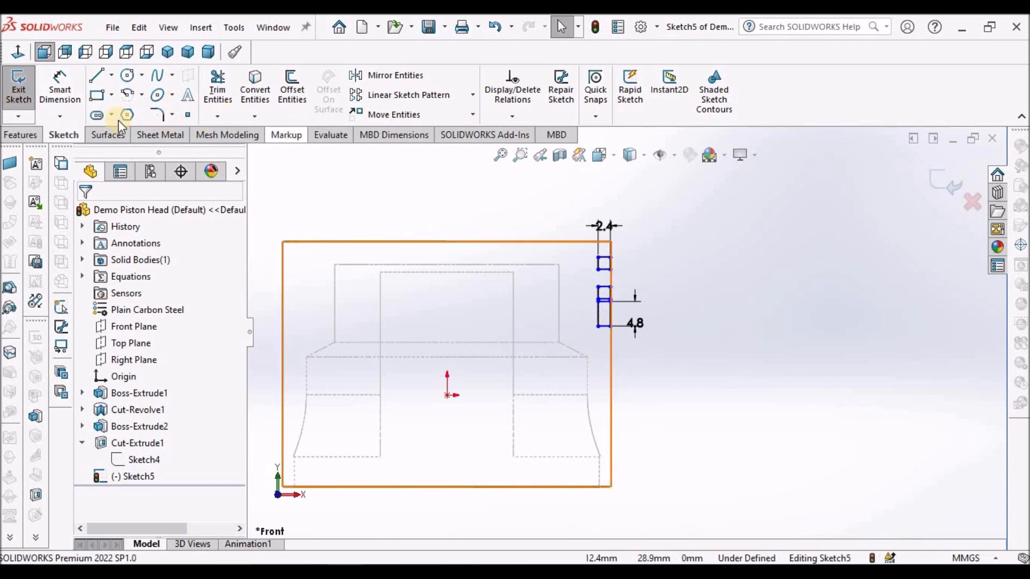
Step: Dimension the vertical distance from the midpoint of the uppermost square's right side to the cylinder's bottom edge
{"action": "left_click", "coordinate": [59, 93]}
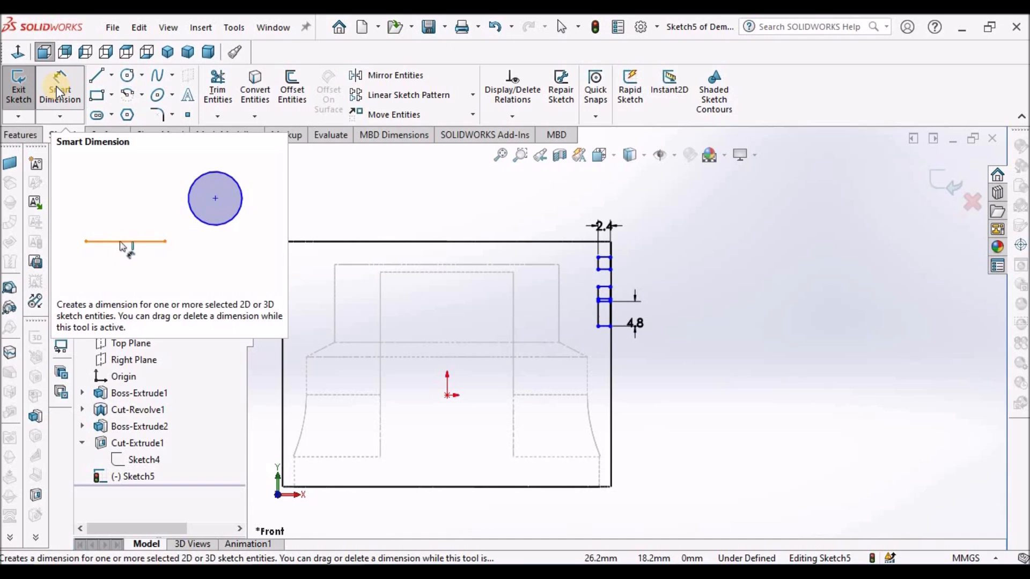
{"action": "scroll", "coordinate": [678, 322], "scroll_direction": "down", "scroll_amount": 3}
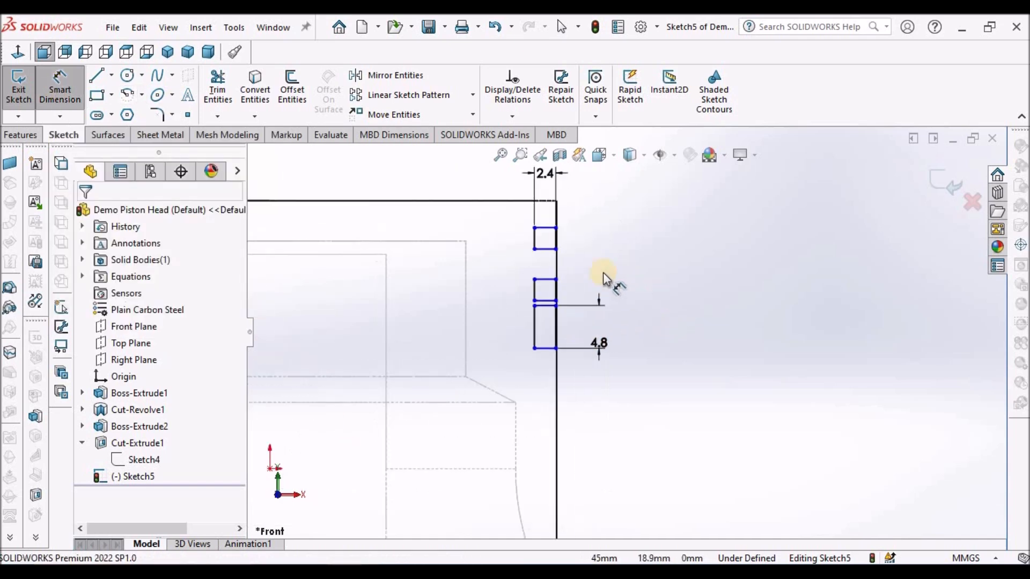
{"action": "right_click", "coordinate": [555, 237]}
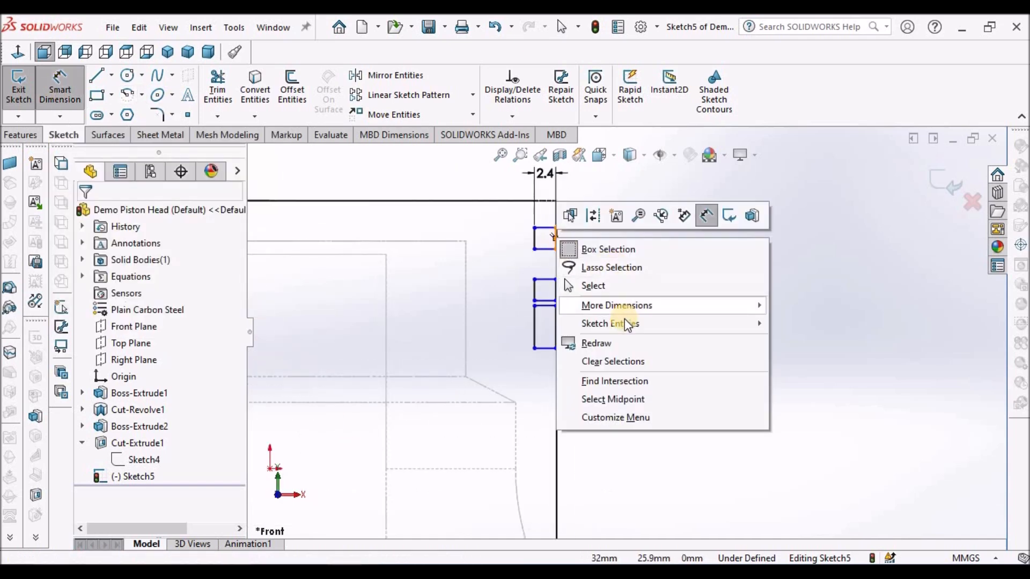
{"action": "left_click", "coordinate": [633, 403]}
{"action": "scroll", "coordinate": [587, 420], "scroll_direction": "up", "scroll_amount": 3}
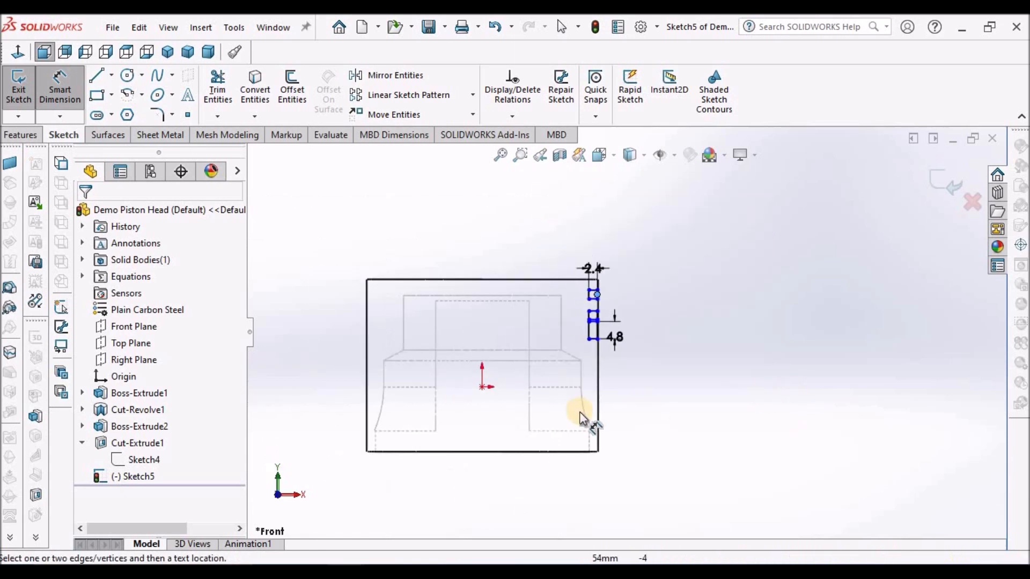
{"action": "scroll", "coordinate": [575, 465], "scroll_direction": "down", "scroll_amount": 2}
{"action": "left_click", "coordinate": [577, 468]}
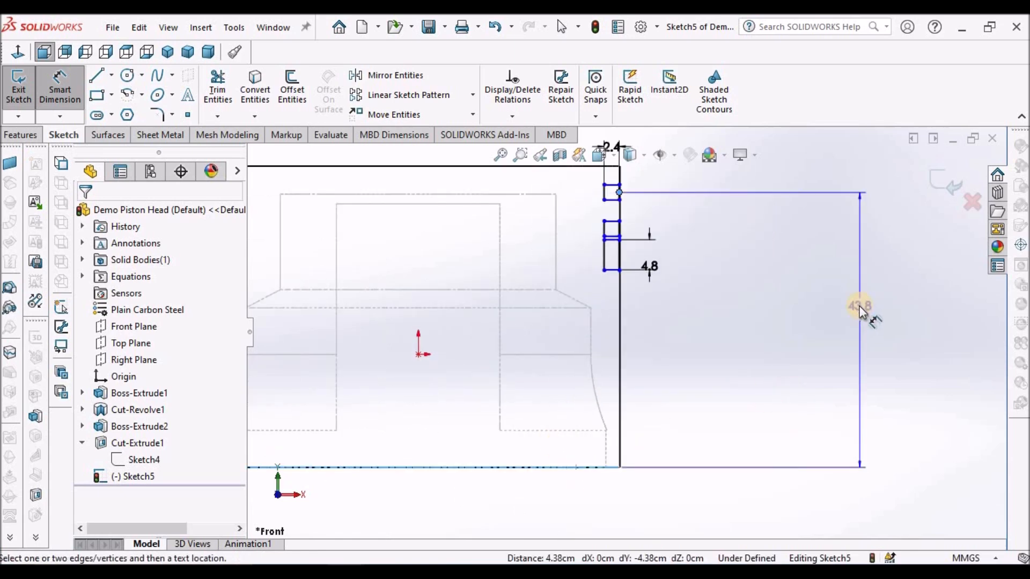
{"action": "left_click", "coordinate": [858, 304]}
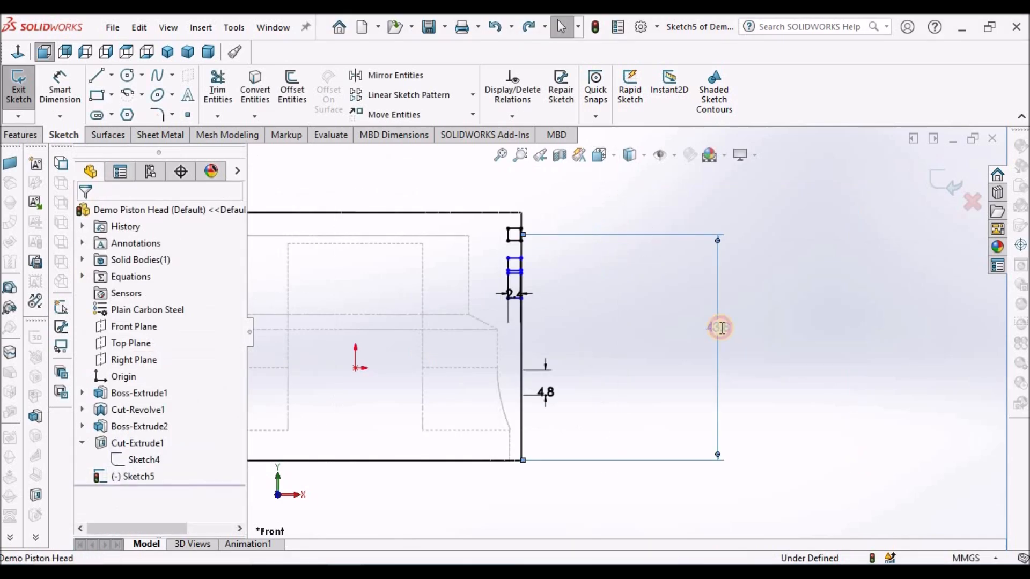
Step: Set the uppermost square's distance from the cylinder's bottom edge to 42 mm
{"action": "double_click", "coordinate": [720, 328]}
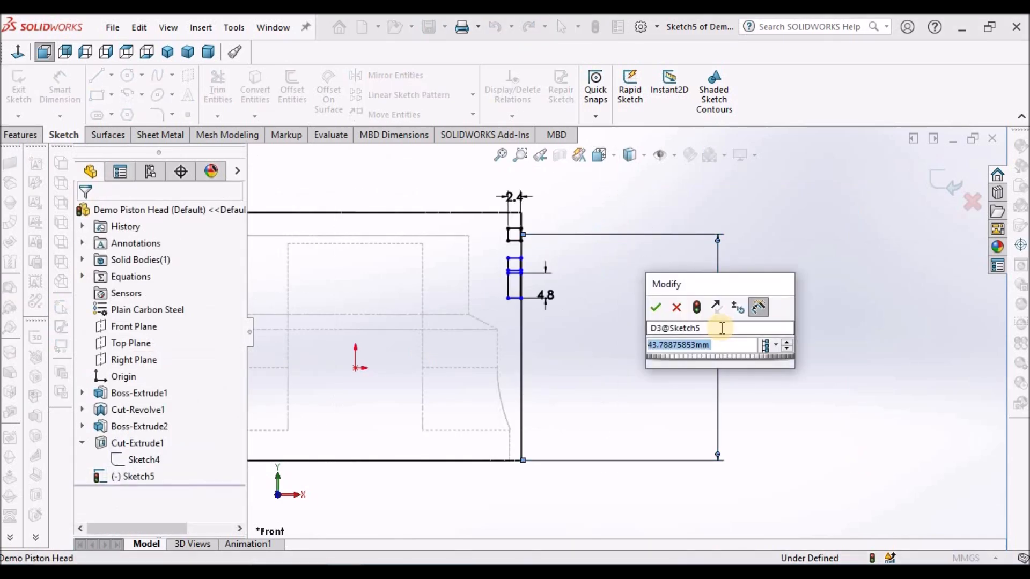
{"action": "type", "text": "42"}
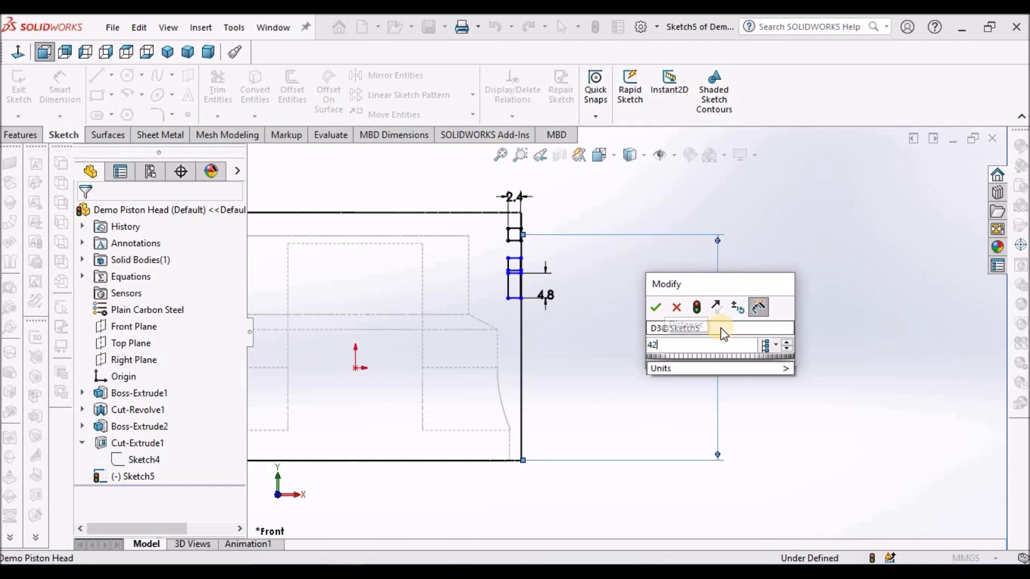
{"action": "key", "text": "Return"}
{"action": "left_click", "coordinate": [617, 337]}
{"action": "scroll", "coordinate": [616, 337], "scroll_direction": "down", "scroll_amount": 1}
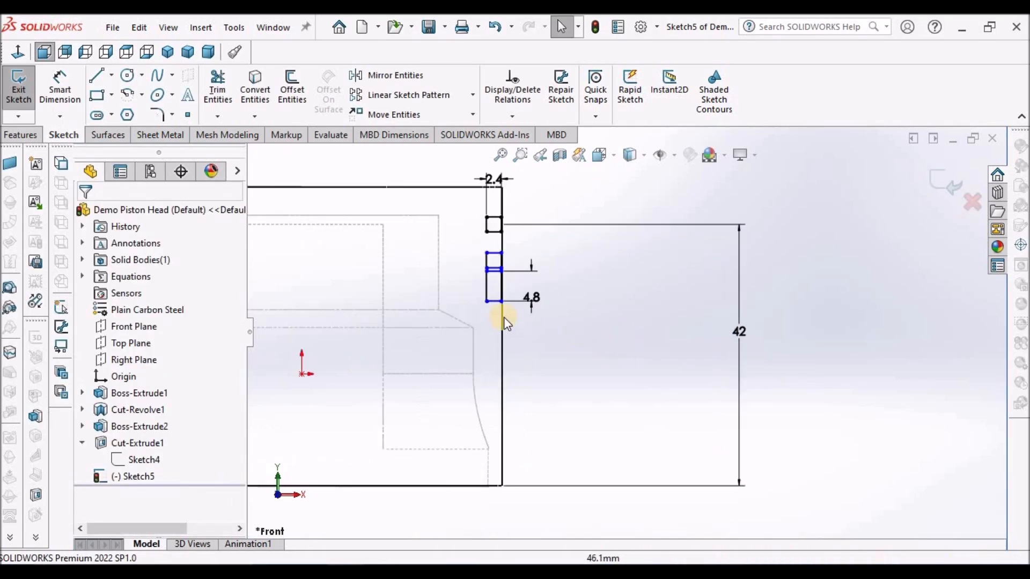
Step: Dimension the midpoint of the middle square's right side at 36 mm above the cylinder's bottom edge
{"action": "left_click", "coordinate": [60, 90]}
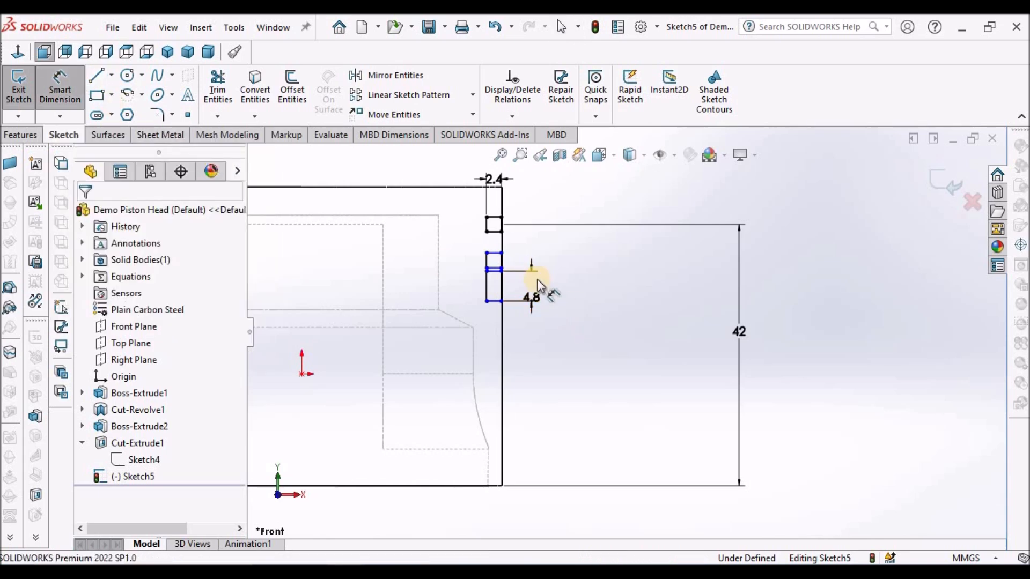
{"action": "scroll", "coordinate": [515, 265], "scroll_direction": "down", "scroll_amount": 3}
{"action": "right_click", "coordinate": [493, 251]}
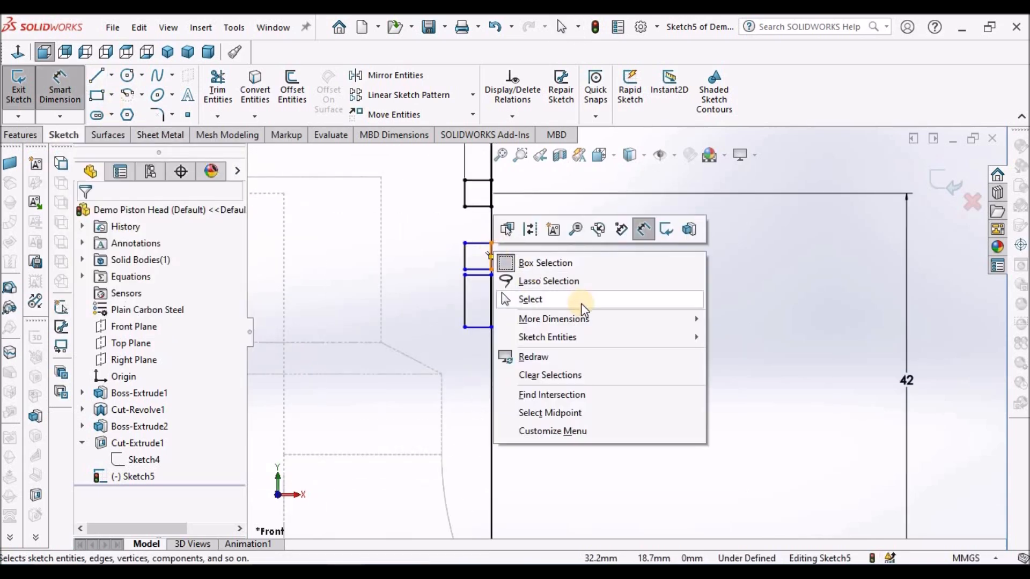
{"action": "left_click", "coordinate": [620, 417]}
{"action": "scroll", "coordinate": [585, 416], "scroll_direction": "up", "scroll_amount": 3}
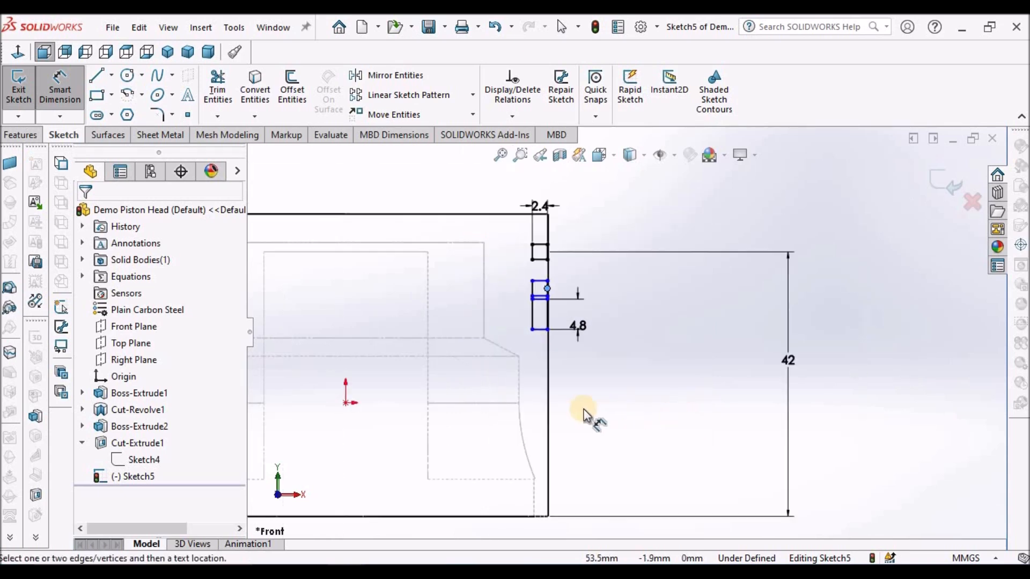
{"action": "scroll", "coordinate": [574, 422], "scroll_direction": "down", "scroll_amount": 2}
{"action": "scroll", "coordinate": [592, 460], "scroll_direction": "up", "scroll_amount": 3}
{"action": "left_click", "coordinate": [553, 461]}
{"action": "left_click", "coordinate": [708, 389]}
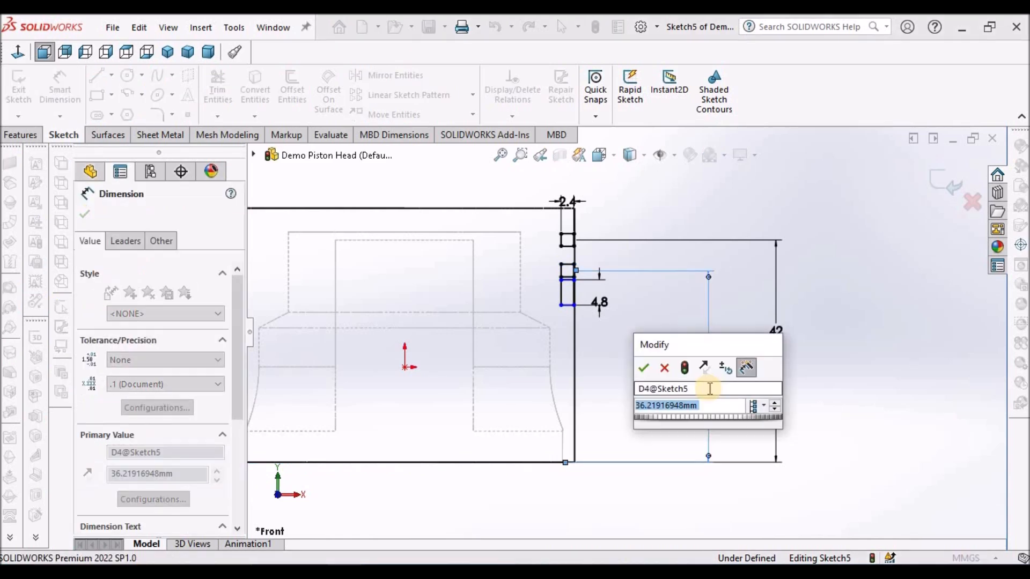
{"action": "type", "text": "36"}
{"action": "key", "text": "Return"}
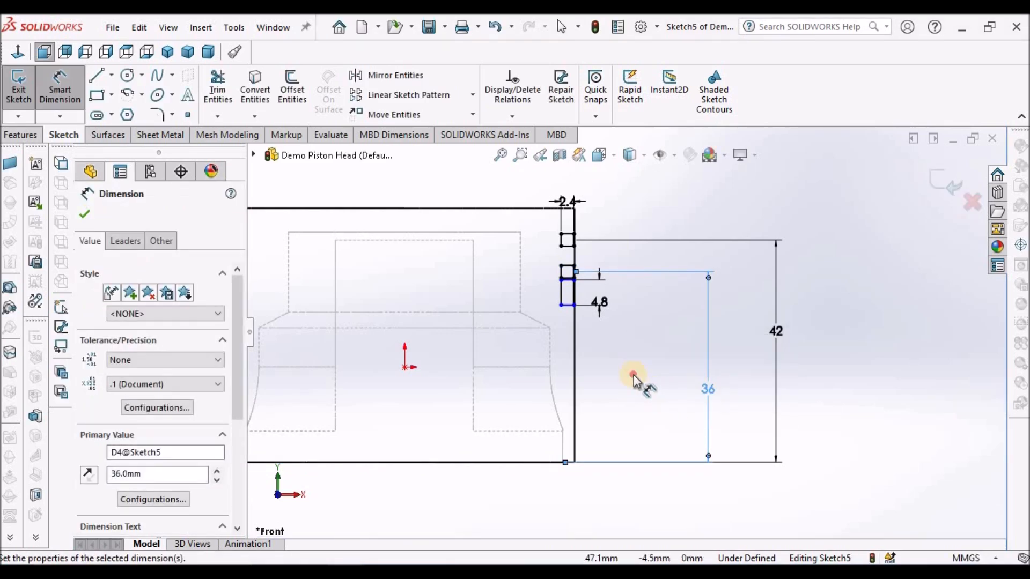
{"action": "left_click", "coordinate": [634, 377]}
Step: Dimension the midpoint of the lowest rectangle's right side at 30 mm above the cylinder's bottom edge
{"action": "scroll", "coordinate": [619, 349], "scroll_direction": "down", "scroll_amount": 2}
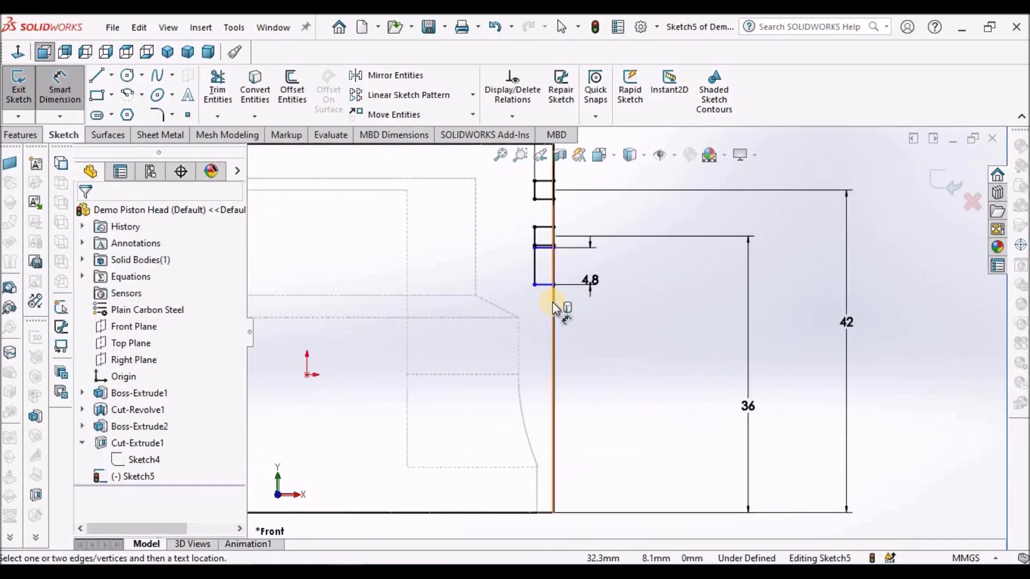
{"action": "right_click", "coordinate": [557, 274]}
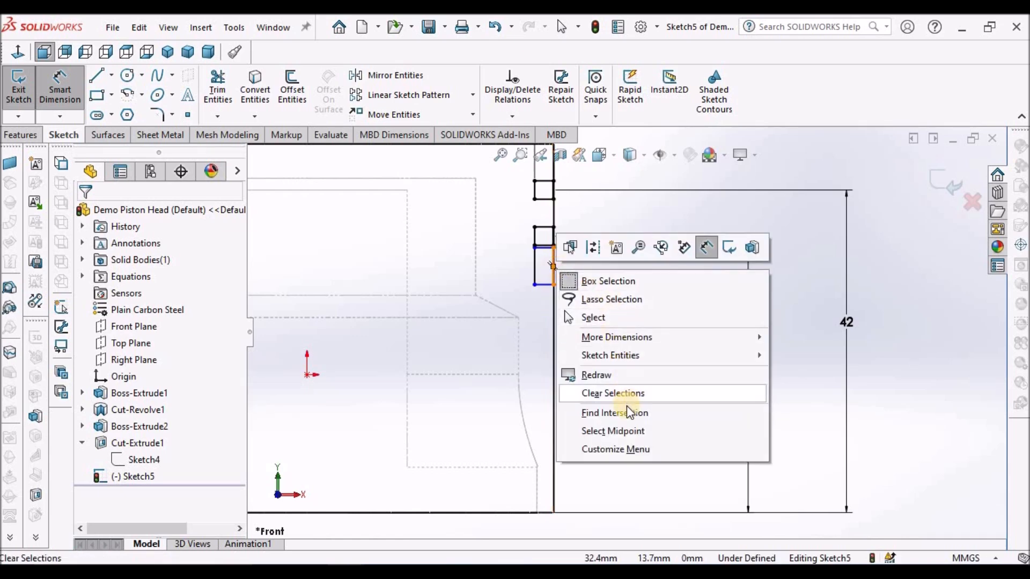
{"action": "left_click", "coordinate": [629, 429]}
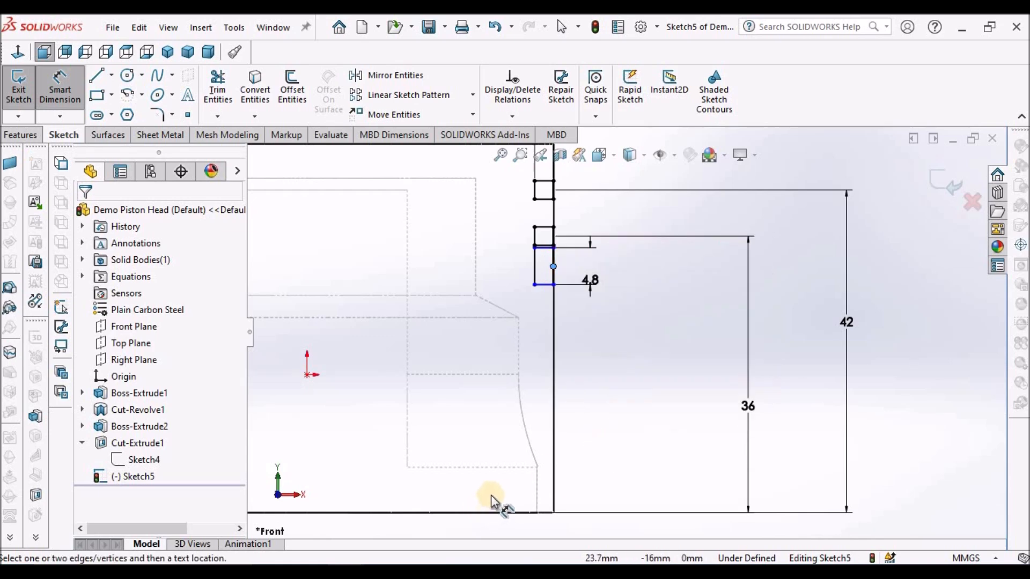
{"action": "key", "text": "z"}
{"action": "left_click", "coordinate": [503, 483]}
{"action": "left_click", "coordinate": [648, 422]}
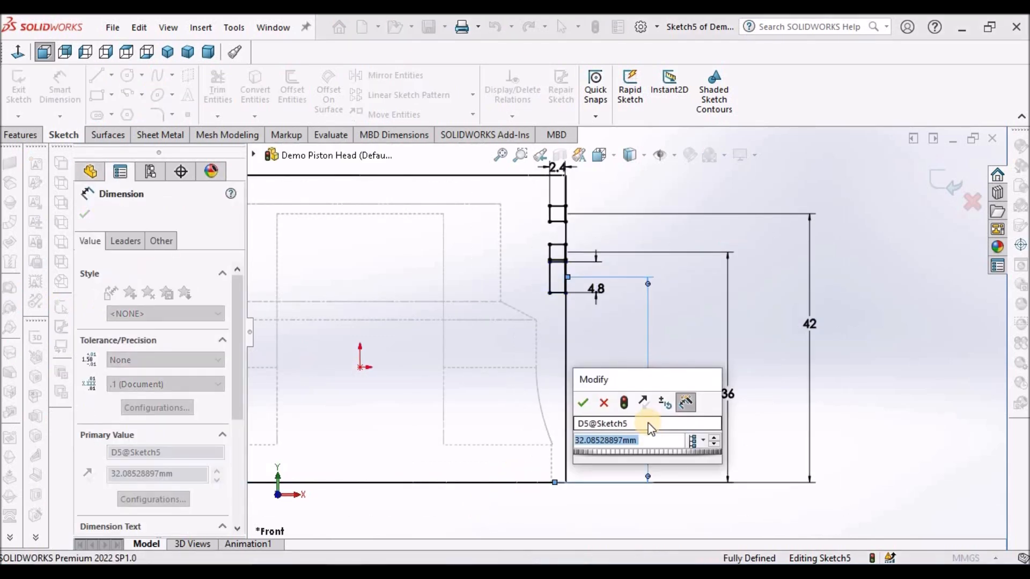
{"action": "type", "text": "30"}
{"action": "key", "text": "Return"}
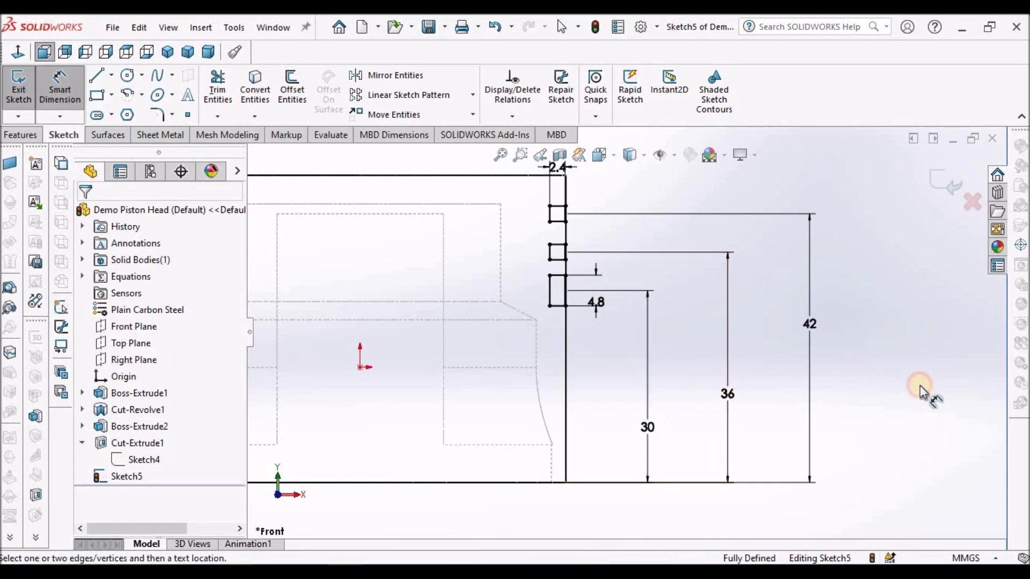
{"action": "key", "text": "Escape"}
{"action": "key", "text": "f"}
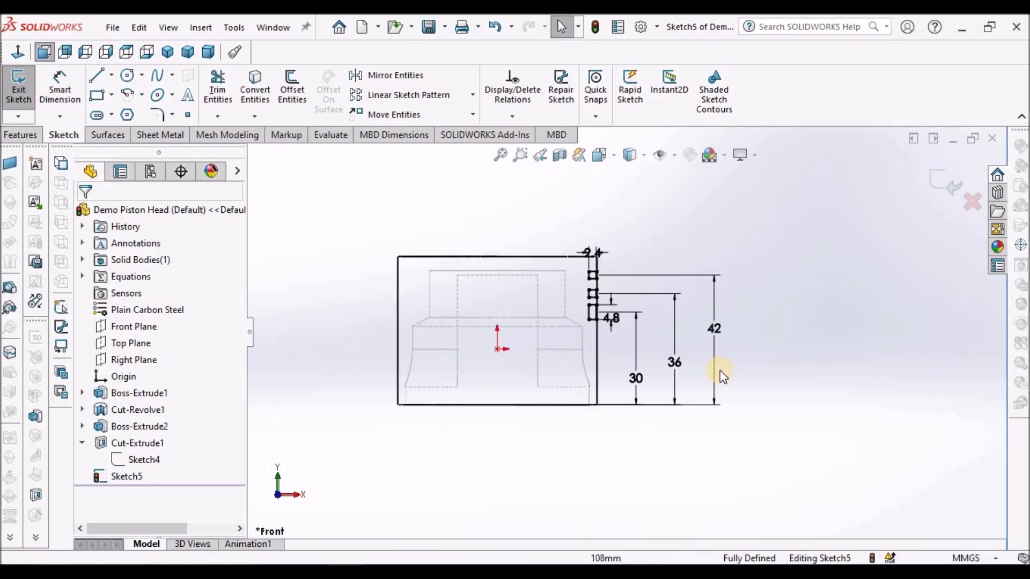
Step: Show the temporary axes and make a 360° revolved cut of the three groove profiles about the cylinder's vertical central axis
{"action": "scroll", "coordinate": [720, 370], "scroll_direction": "down", "scroll_amount": 2}
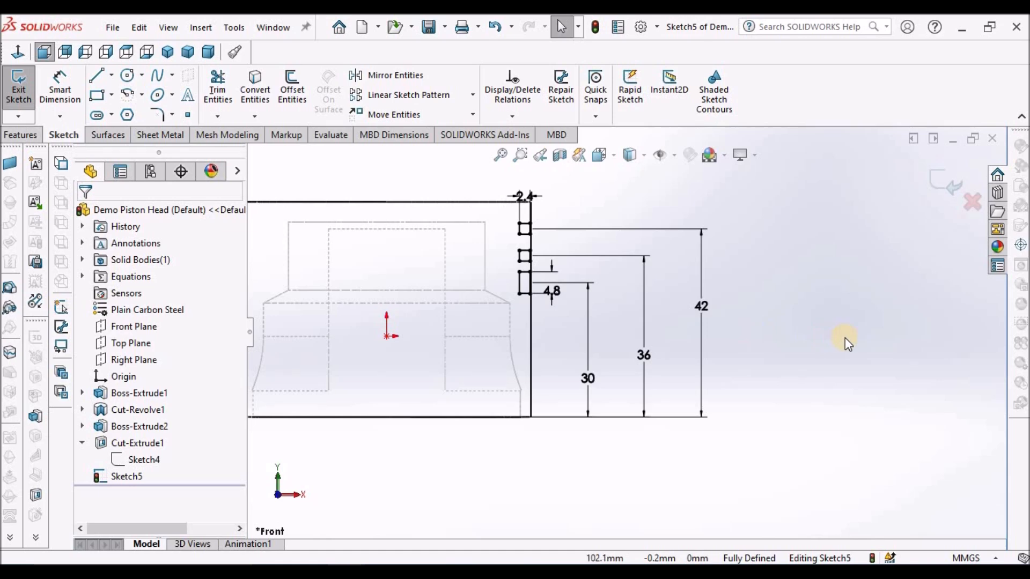
{"action": "key", "text": "z"}
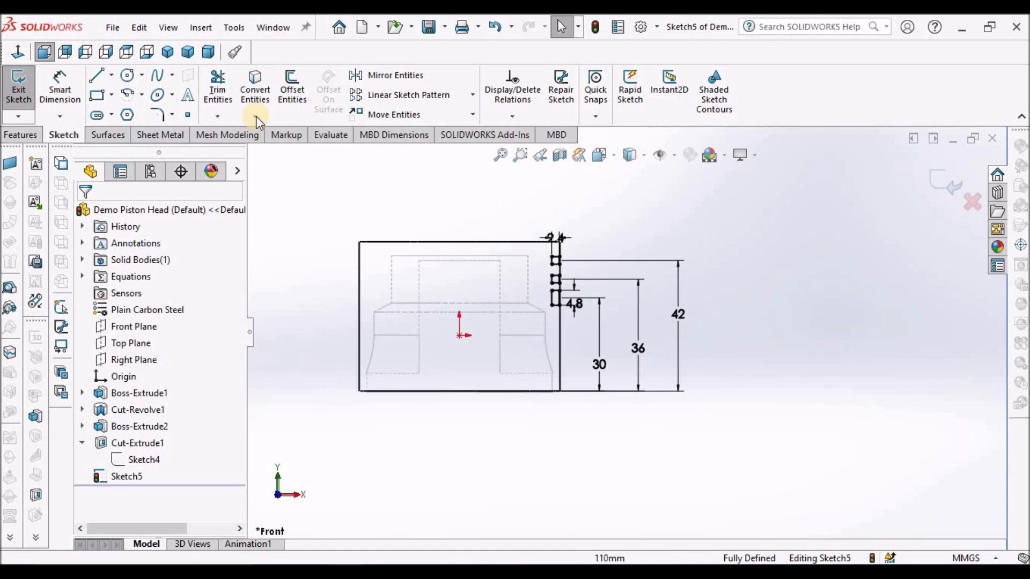
{"action": "left_click", "coordinate": [27, 134]}
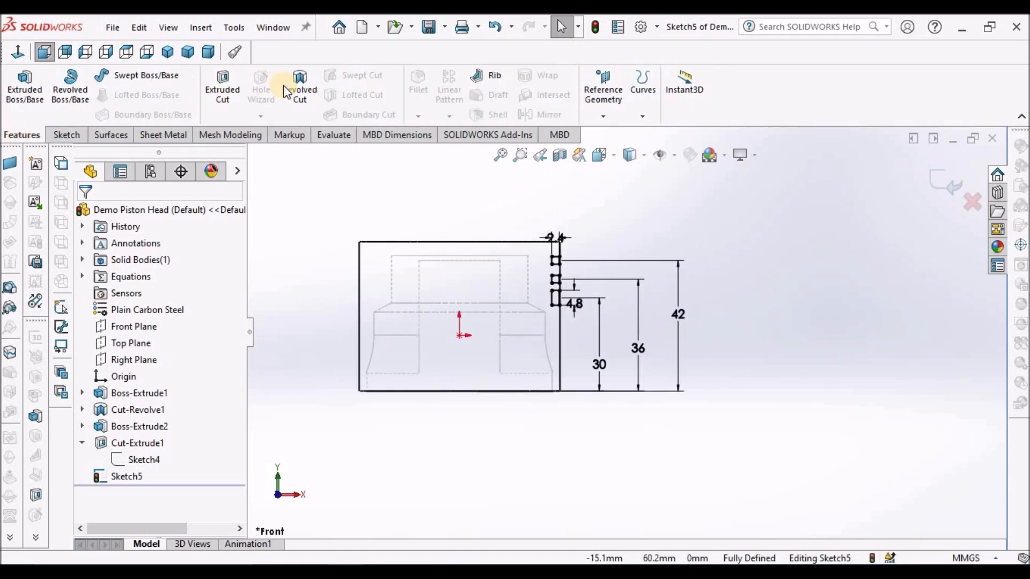
{"action": "left_click", "coordinate": [298, 91]}
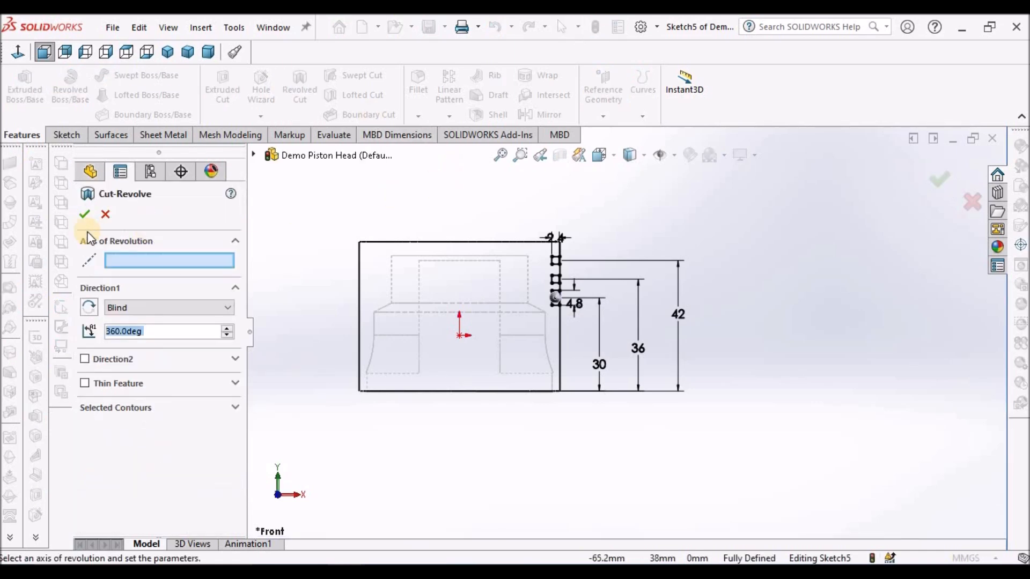
{"action": "left_click", "coordinate": [675, 157]}
{"action": "left_click", "coordinate": [682, 198]}
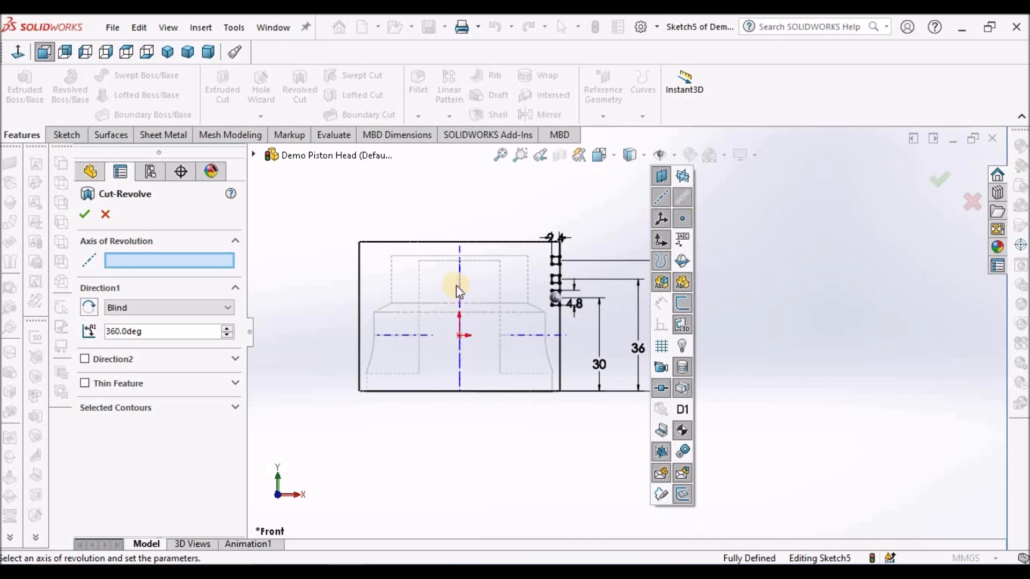
{"action": "left_click", "coordinate": [460, 287]}
{"action": "key", "text": "ctrl+7"}
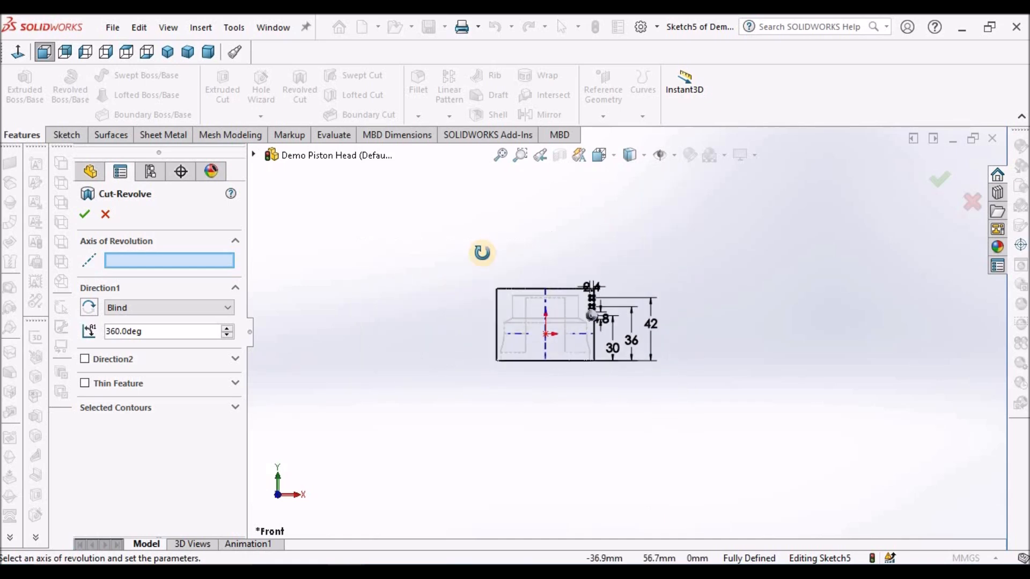
{"action": "scroll", "coordinate": [535, 303], "scroll_direction": "down", "scroll_amount": 2}
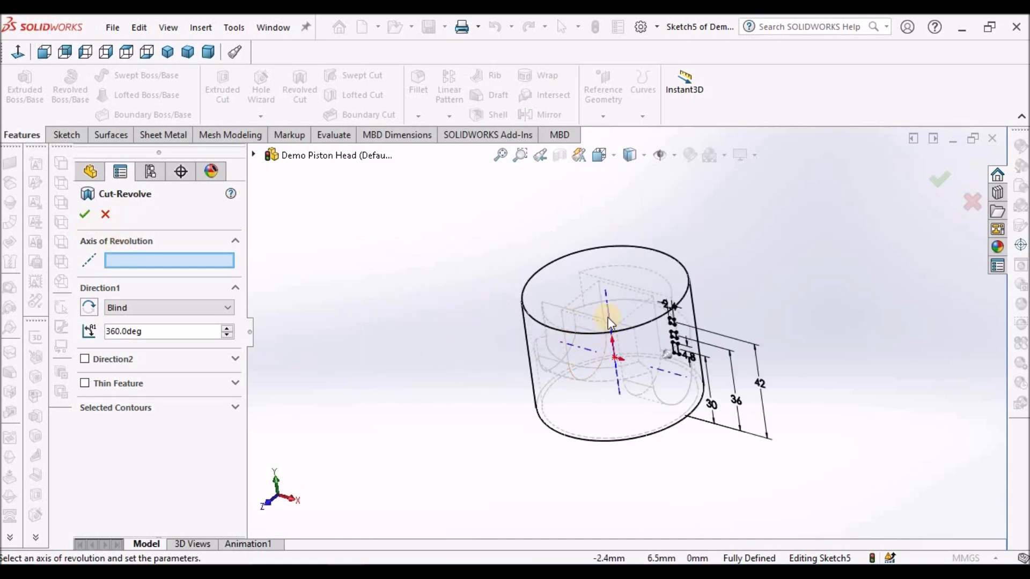
{"action": "scroll", "coordinate": [607, 308], "scroll_direction": "down", "scroll_amount": 4}
{"action": "left_click", "coordinate": [610, 292]}
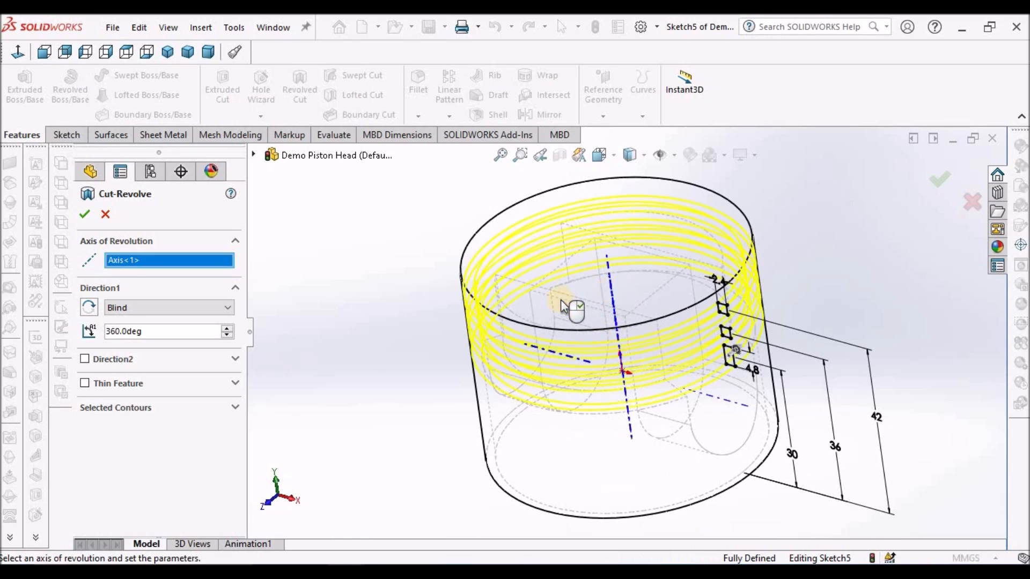
{"action": "left_click", "coordinate": [81, 216]}
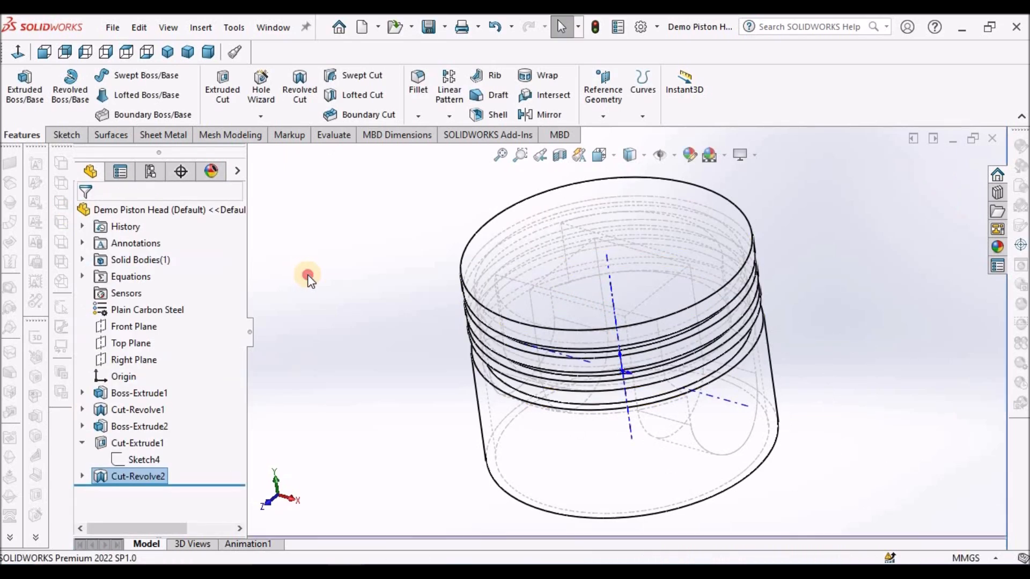
Step: Display the model shaded with edges, hide the temporary axes and show the piston in dimetric view
{"action": "left_click", "coordinate": [638, 159]}
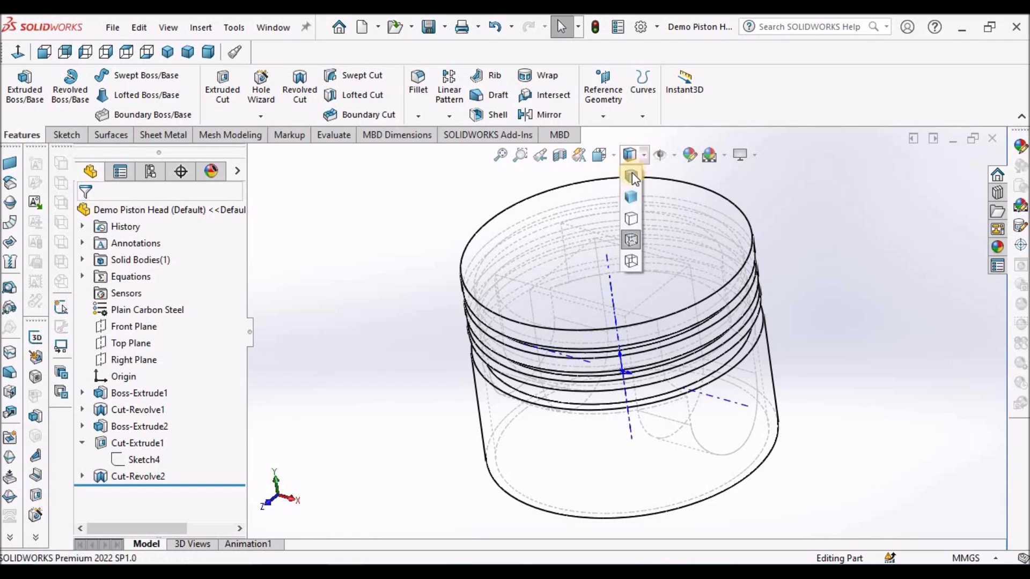
{"action": "left_click", "coordinate": [633, 170]}
{"action": "scroll", "coordinate": [851, 285], "scroll_direction": "up", "scroll_amount": 3}
{"action": "middle_click_drag", "start_coordinate": [759, 306], "coordinate": [772, 290]}
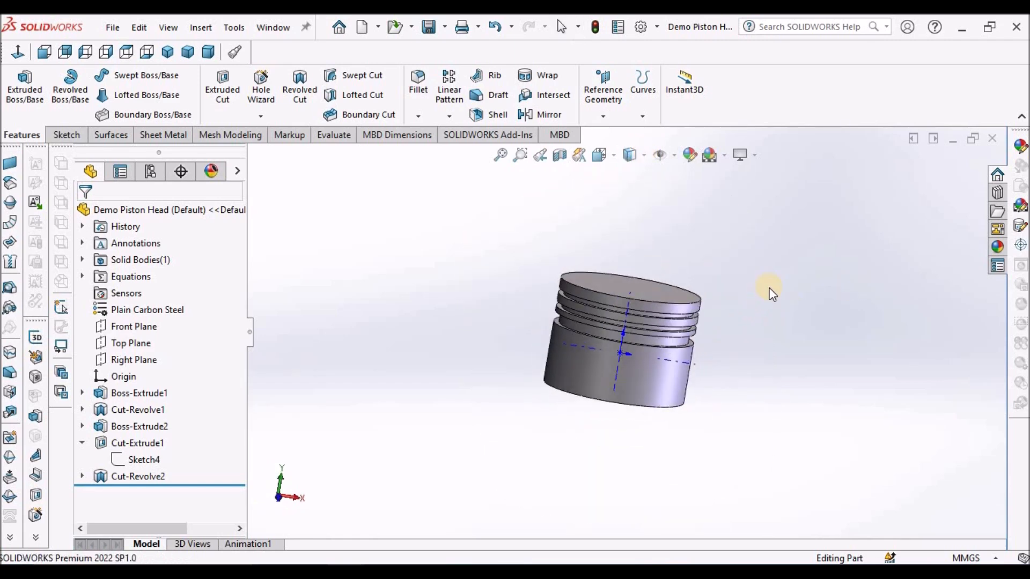
{"action": "left_click", "coordinate": [663, 159]}
{"action": "mouse_move", "coordinate": [692, 324]}
{"action": "middle_mouse_down"}
{"action": "mouse_move", "coordinate": [676, 284]}
{"action": "mouse_move", "coordinate": [727, 222]}
{"action": "mouse_move", "coordinate": [678, 329]}
{"action": "mouse_move", "coordinate": [645, 333]}
{"action": "mouse_move", "coordinate": [665, 323]}
{"action": "middle_mouse_up"}
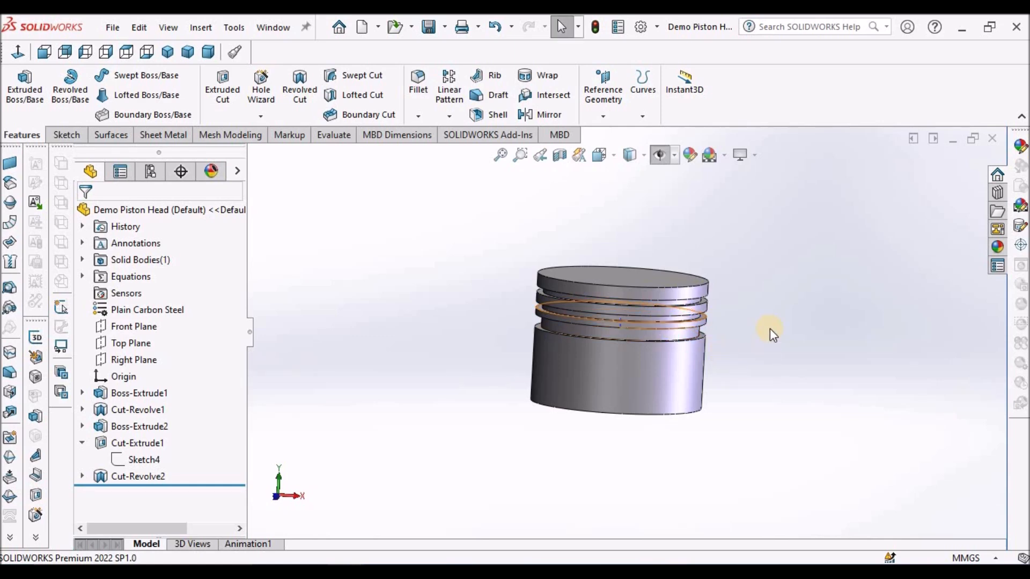
{"action": "left_click", "coordinate": [207, 52]}
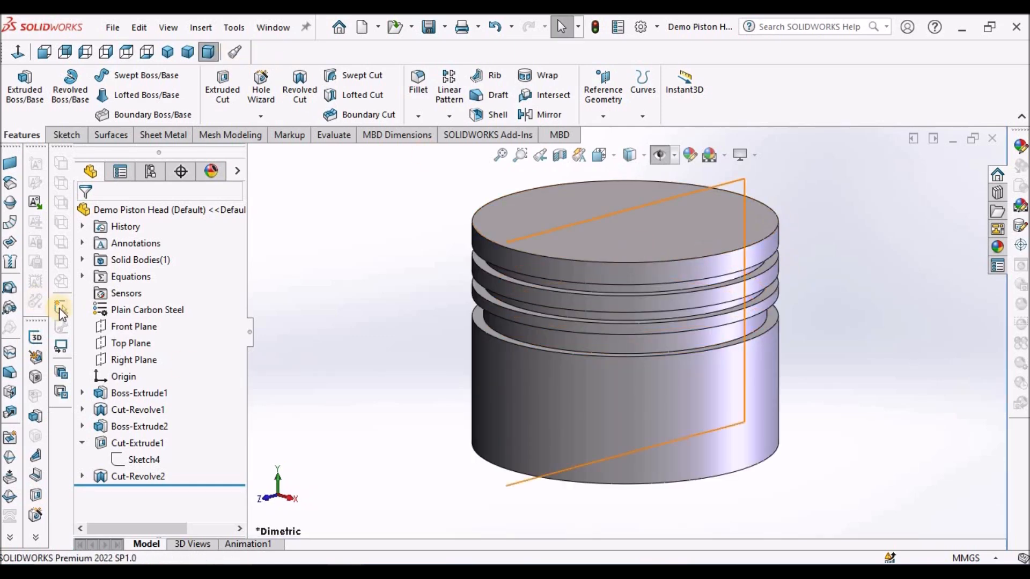
Step: Start a new sketch on the Top Plane and look at it from the top
{"action": "left_click", "coordinate": [128, 349]}
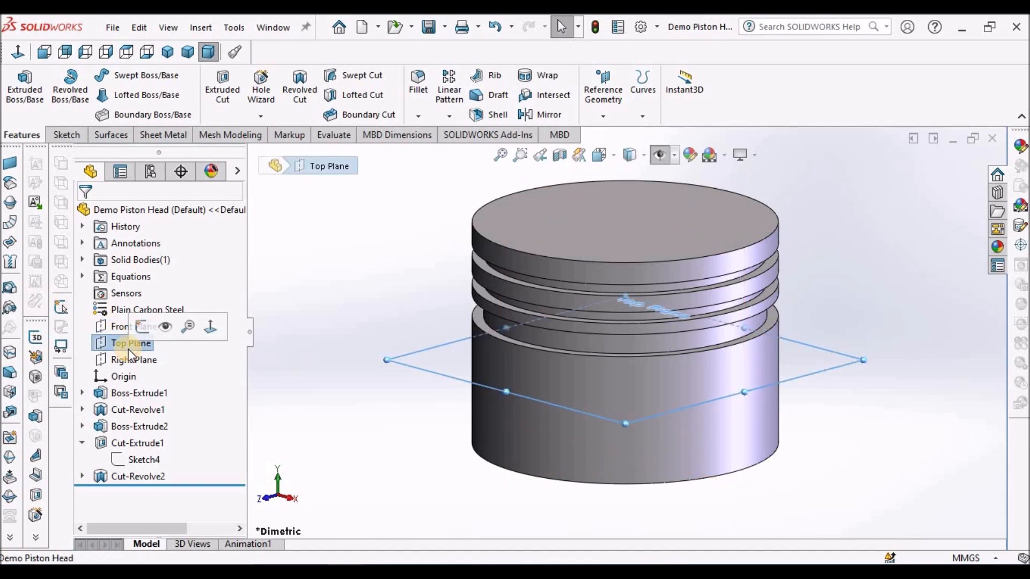
{"action": "left_click", "coordinate": [66, 133]}
{"action": "left_click", "coordinate": [17, 83]}
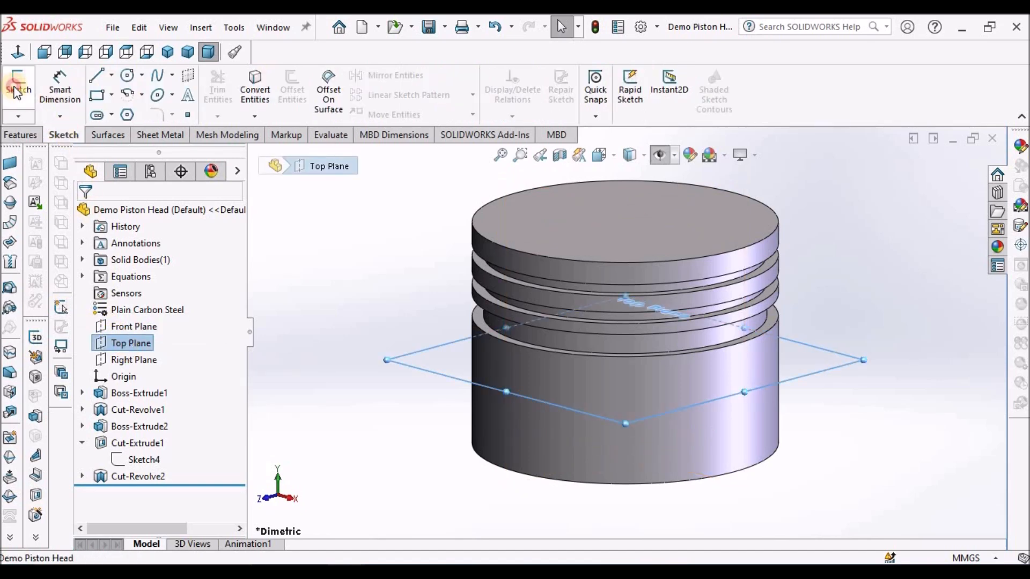
{"action": "key", "text": "ctrl+5"}
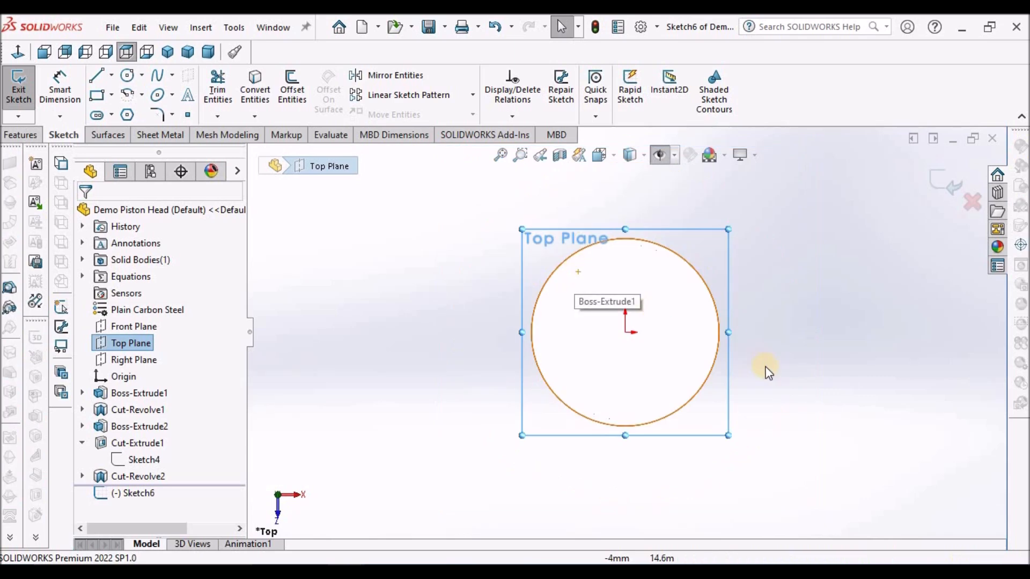
{"action": "left_click", "coordinate": [848, 397]}
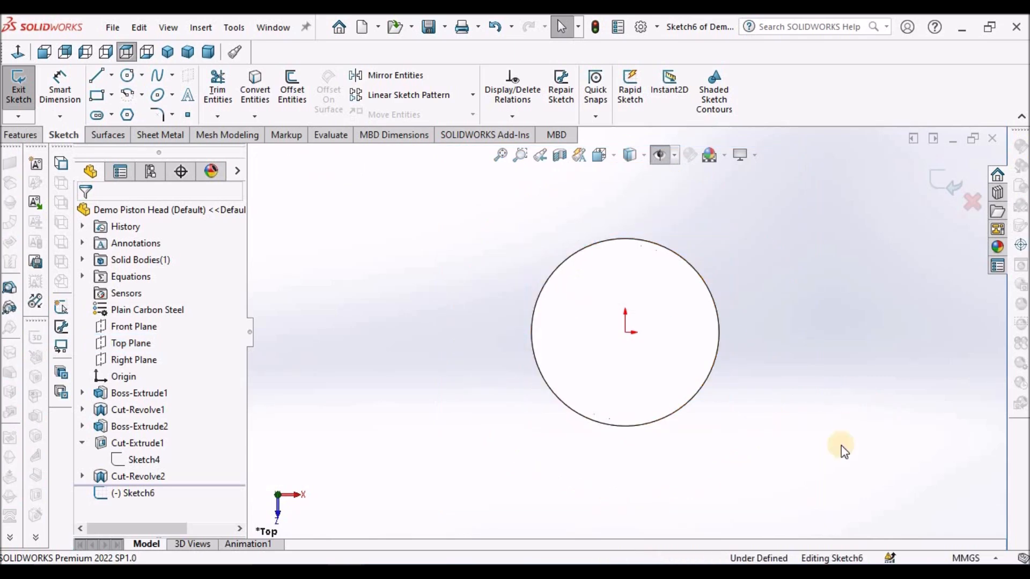
Step: Sketch a horizontal midpoint line centred on the origin and ending on the piston's circular outline
{"action": "left_click", "coordinate": [114, 73]}
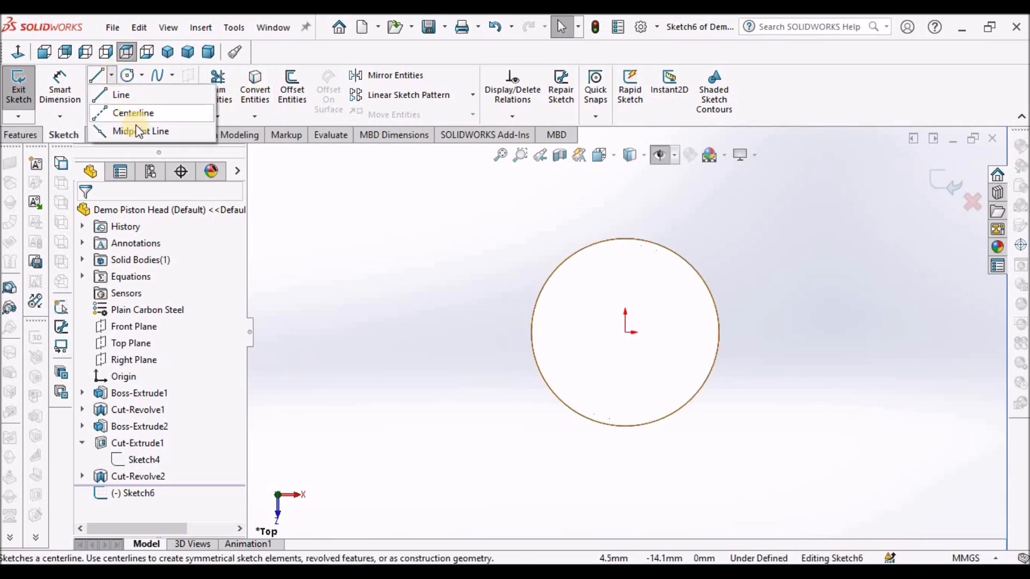
{"action": "left_click", "coordinate": [138, 130]}
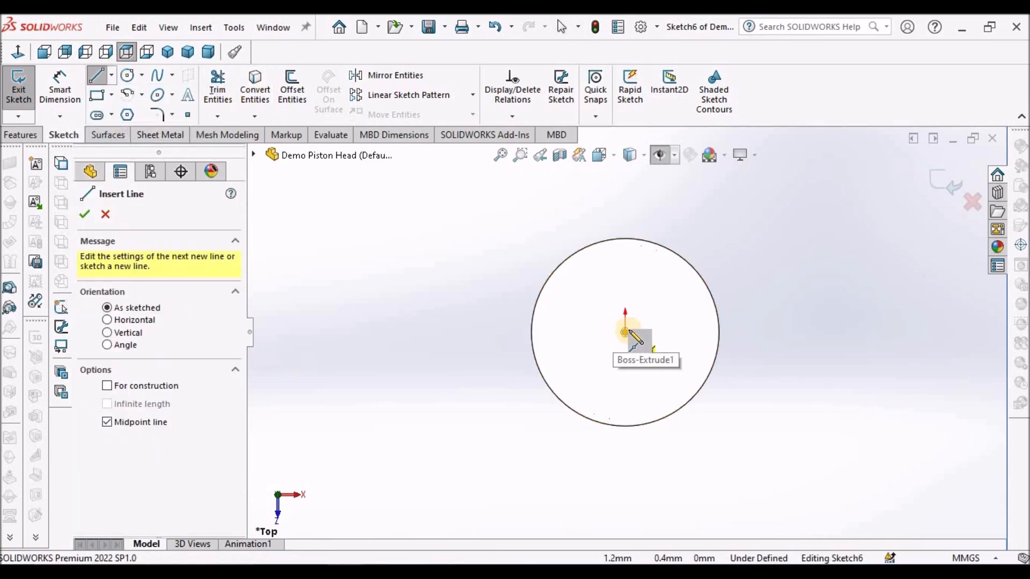
{"action": "left_click", "coordinate": [625, 331]}
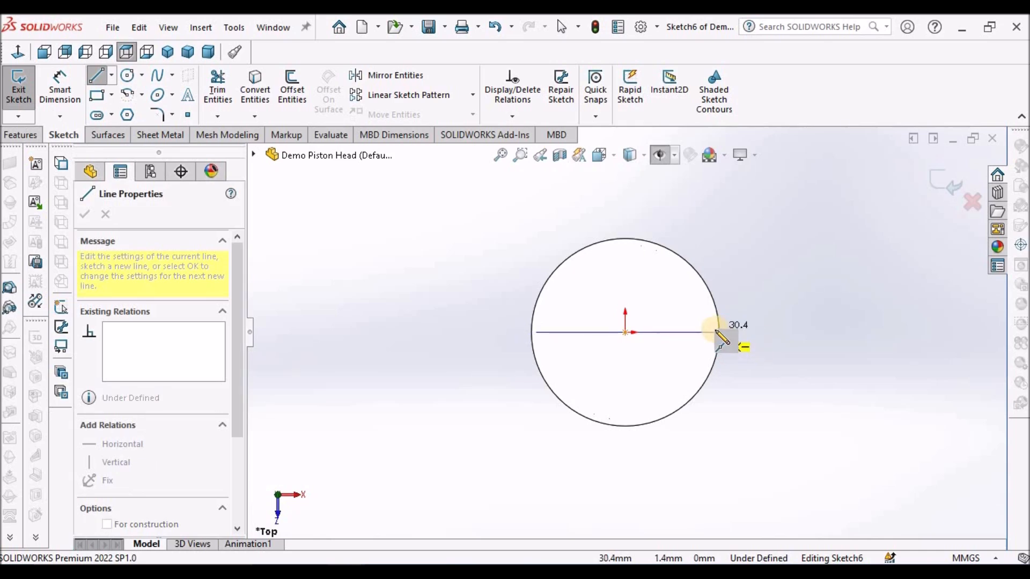
{"action": "left_click", "coordinate": [719, 333]}
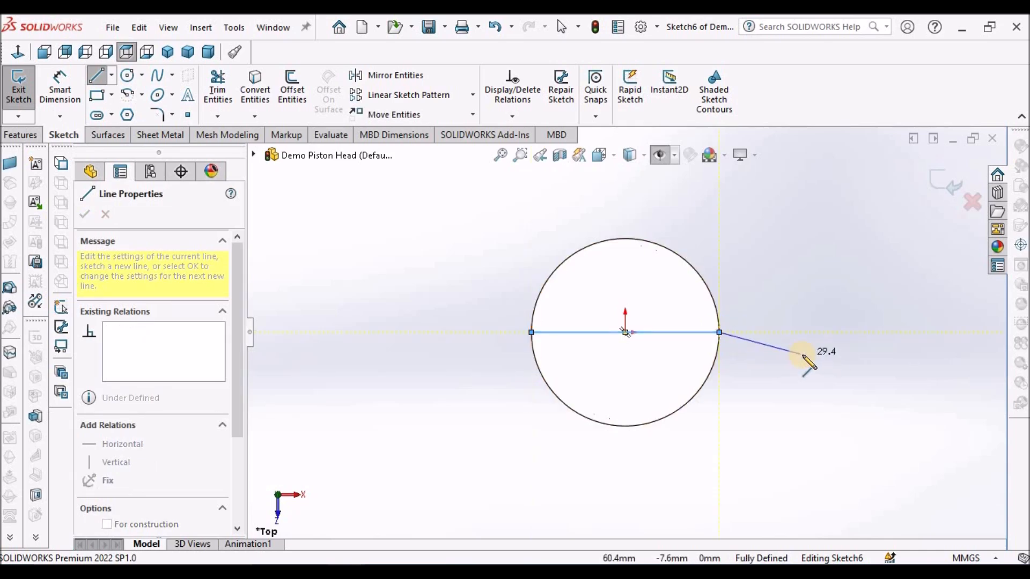
{"action": "key", "text": "Escape"}
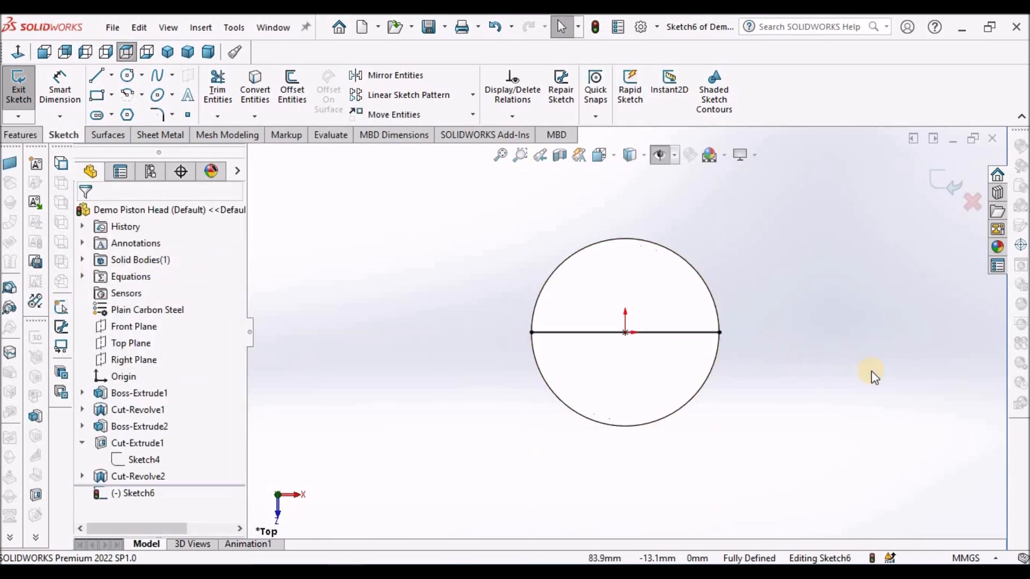
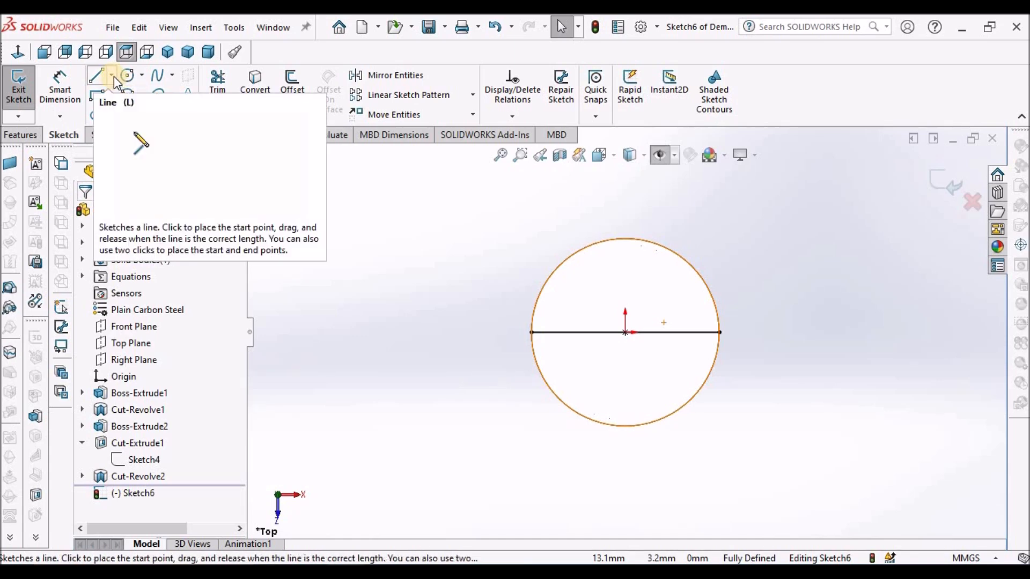
Step: Sketch a second horizontal midpoint line about 48 mm long, roughly 8 mm above the diameter line
{"action": "left_click", "coordinate": [113, 76]}
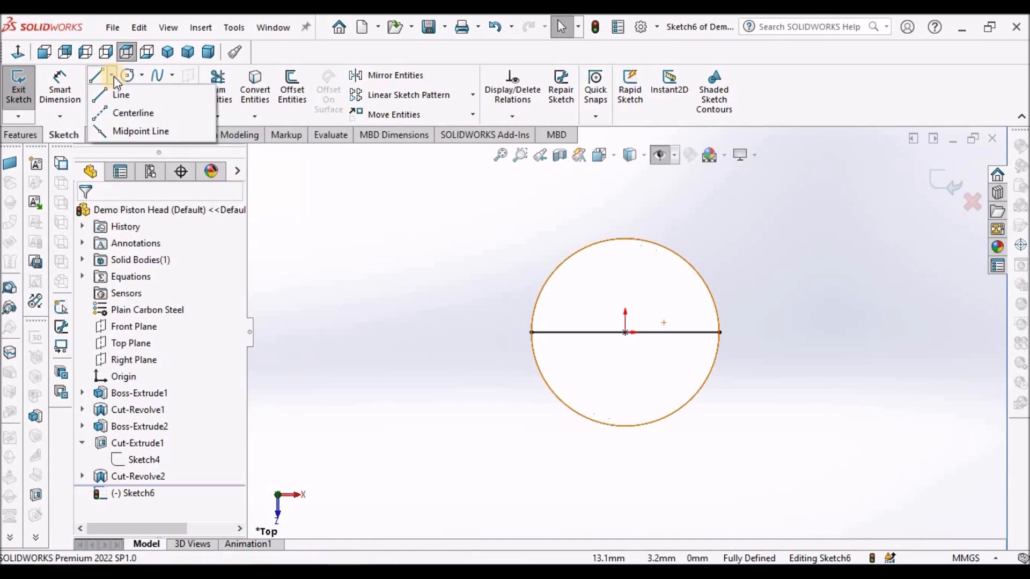
{"action": "left_click", "coordinate": [129, 131]}
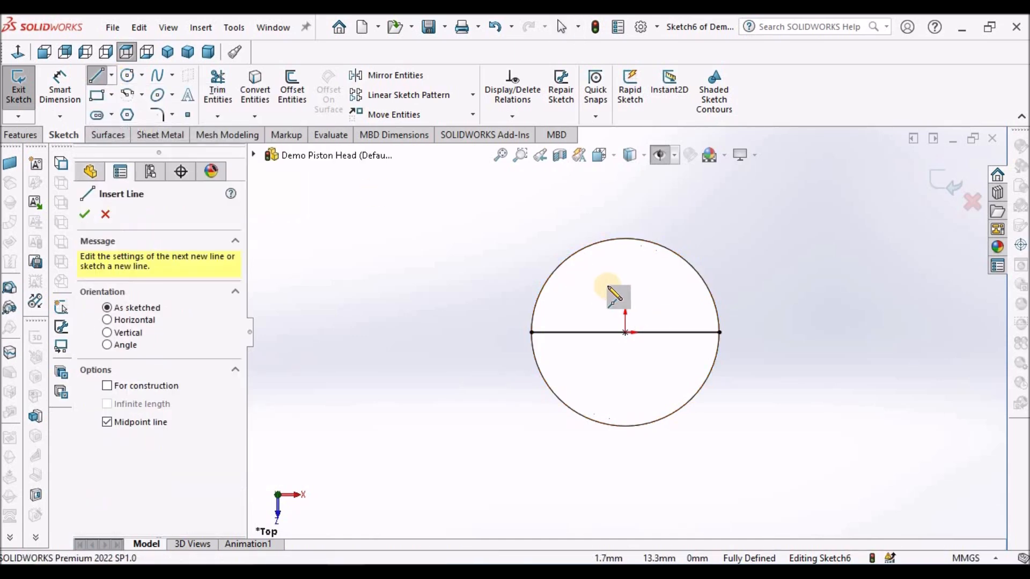
{"action": "left_click", "coordinate": [615, 311]}
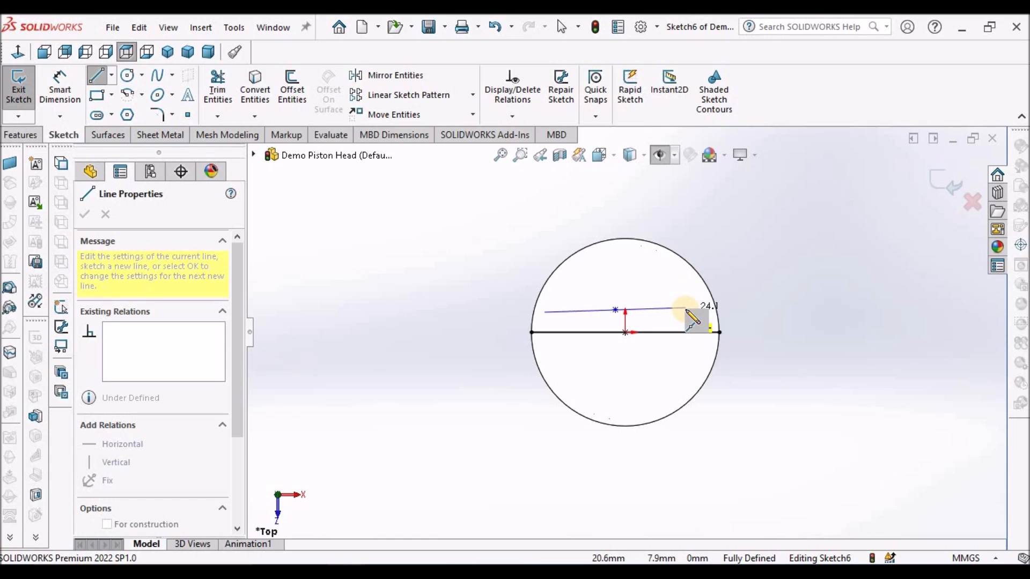
{"action": "left_click", "coordinate": [686, 310]}
{"action": "key", "text": "Escape"}
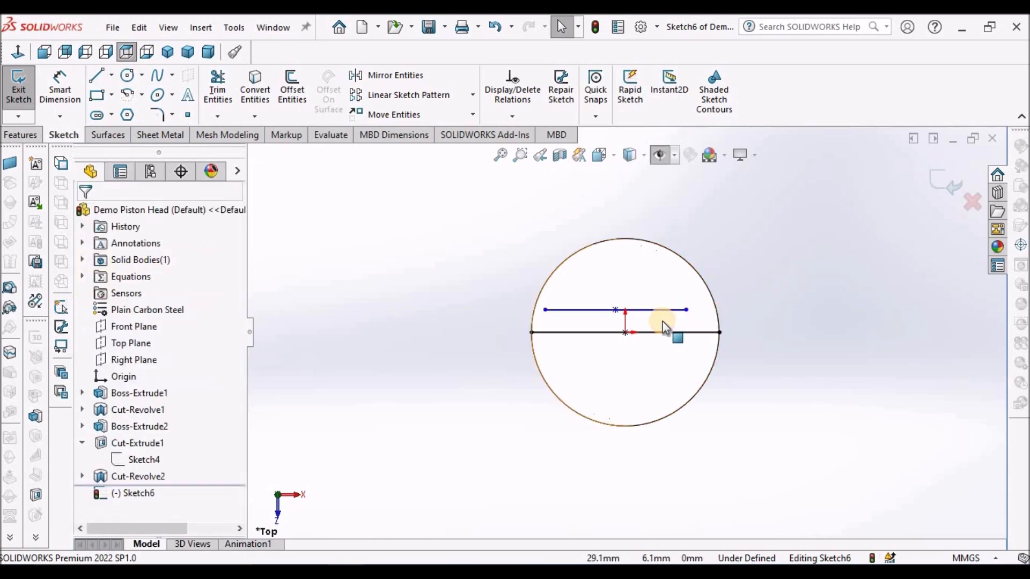
Step: Align the upper line's midpoint vertically with the origin using a Vertical relation
{"action": "scroll", "coordinate": [662, 320], "scroll_direction": "down", "scroll_amount": 1}
{"action": "left_click", "coordinate": [615, 336]}
{"action": "left_click", "coordinate": [604, 309]}
{"action": "left_click", "coordinate": [616, 336], "text": "ctrl"}
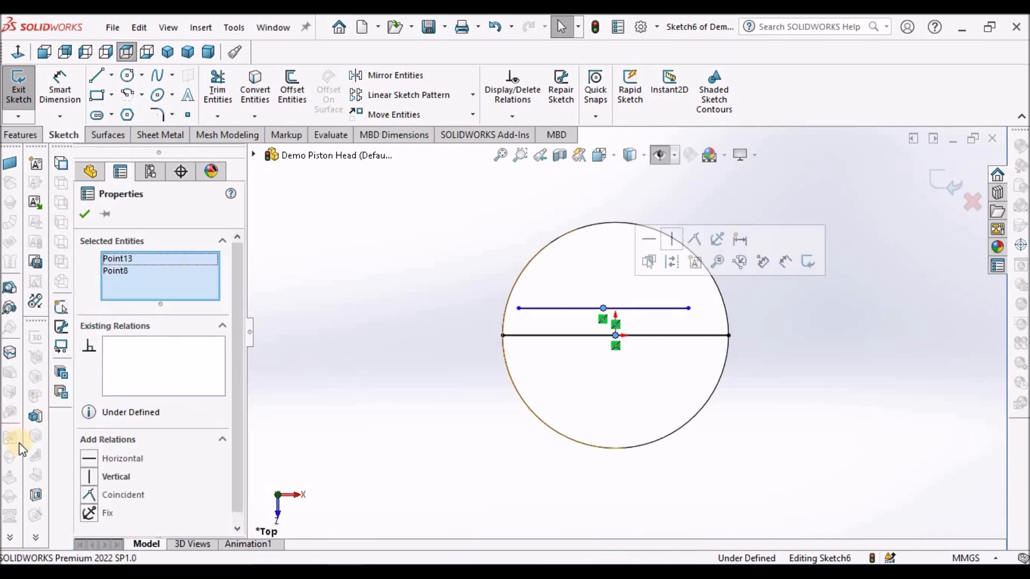
{"action": "left_click", "coordinate": [109, 476]}
{"action": "left_click", "coordinate": [857, 405]}
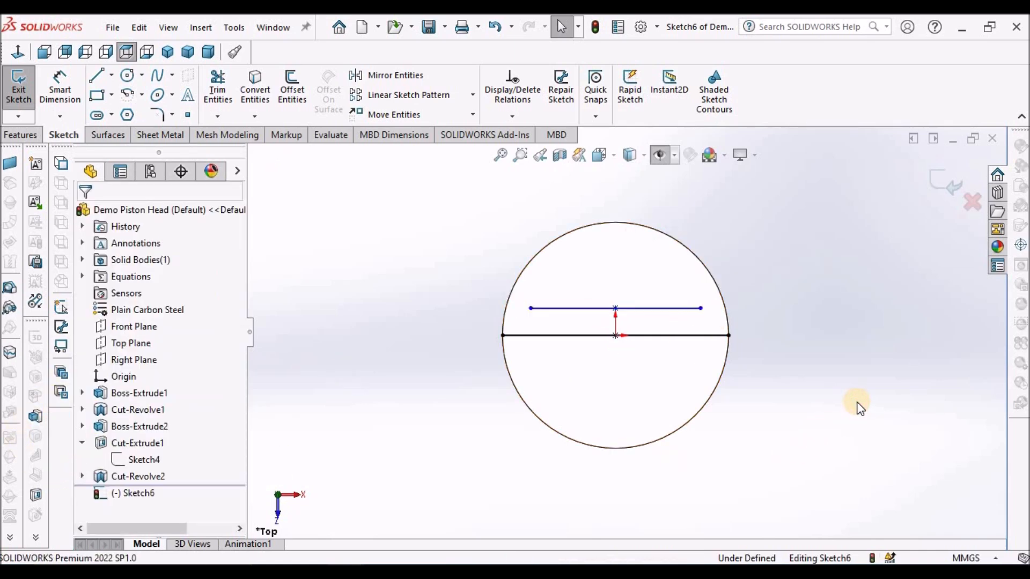
Step: Draw a slanted line from the upper line's right end to just outside the circle, and a line about 18.6 mm long back to the diameter line's right end
{"action": "left_click", "coordinate": [97, 76]}
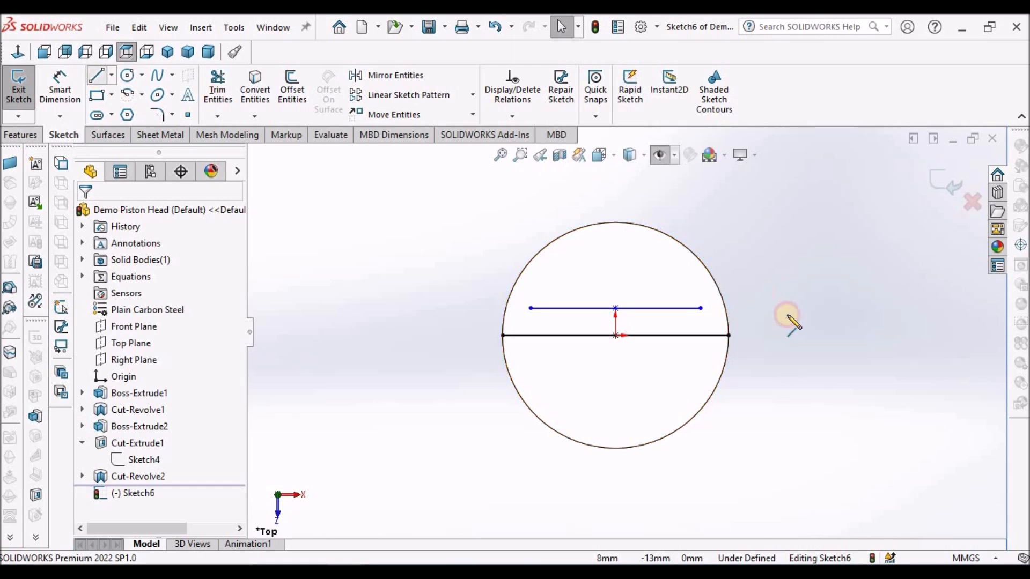
{"action": "left_click", "coordinate": [701, 308]}
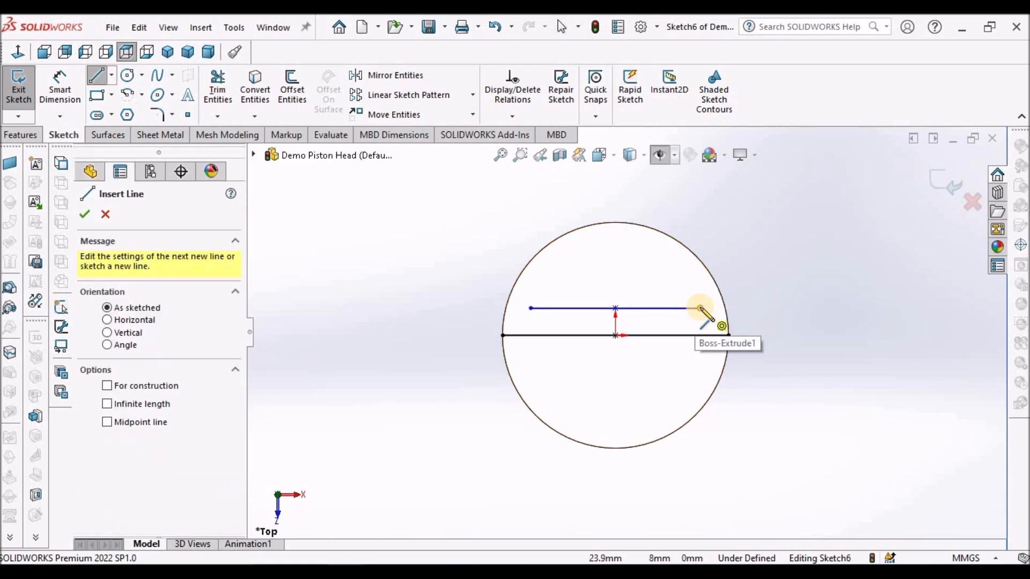
{"action": "left_click", "coordinate": [740, 271]}
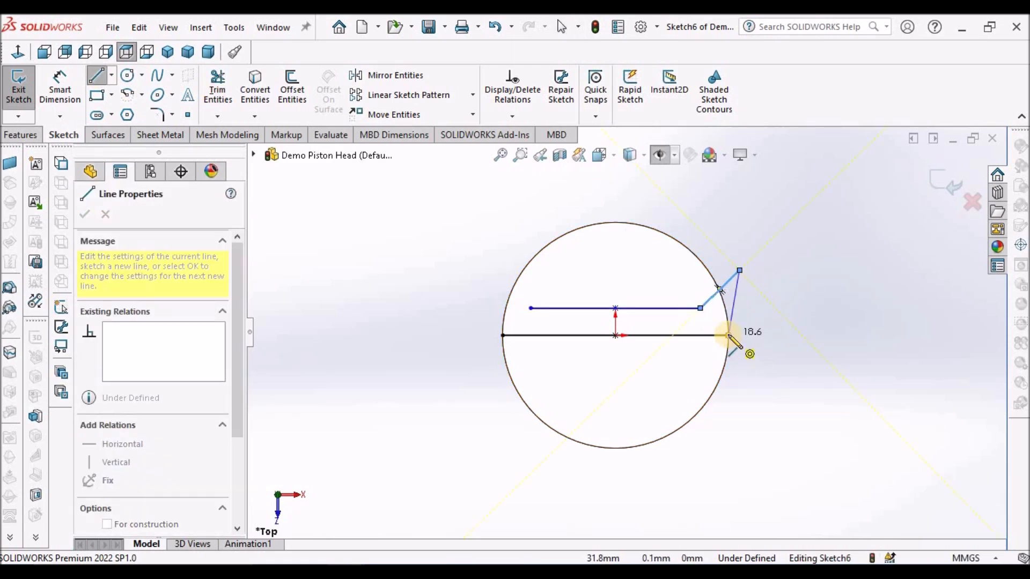
{"action": "left_click", "coordinate": [728, 335]}
{"action": "key", "text": "Escape"}
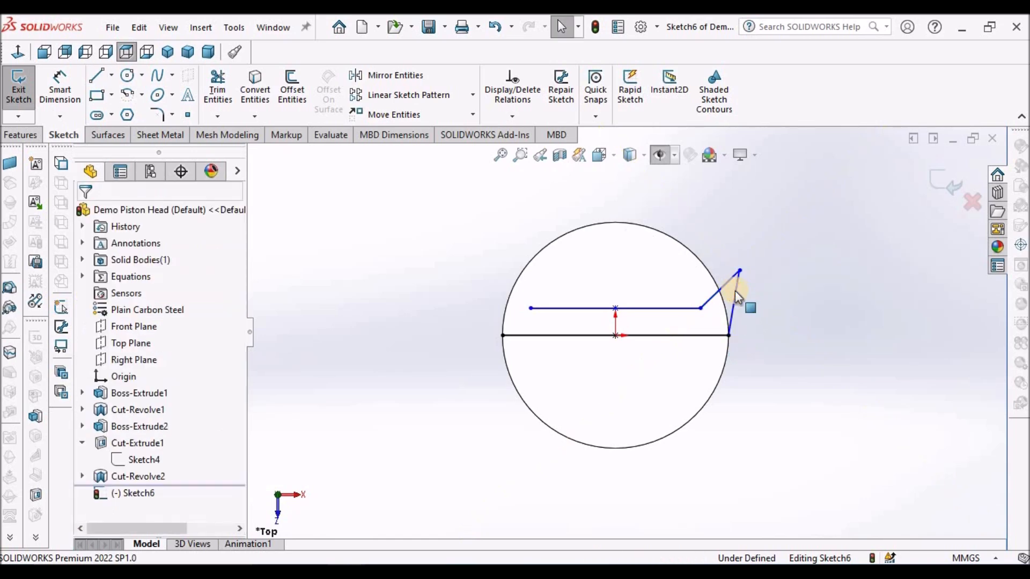
Step: Make the outer line on the profile's right side vertical
{"action": "left_click", "coordinate": [736, 284]}
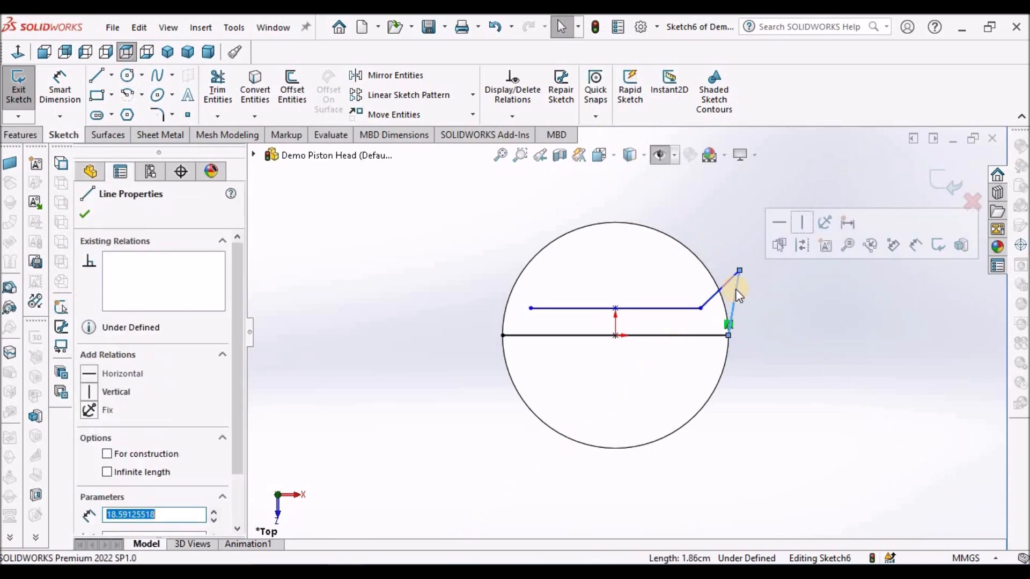
{"action": "left_click", "coordinate": [799, 225]}
{"action": "left_click", "coordinate": [780, 341]}
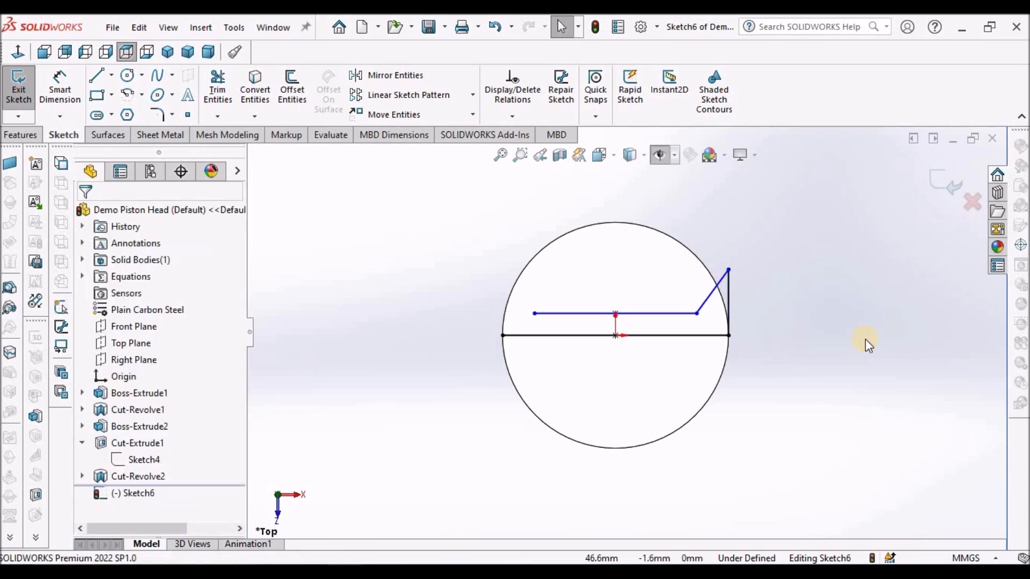
Step: Close the profile's left side with a vertical line about 15 mm long from the diameter line's end and a slanted line to the upper line's left end
{"action": "left_click", "coordinate": [96, 79]}
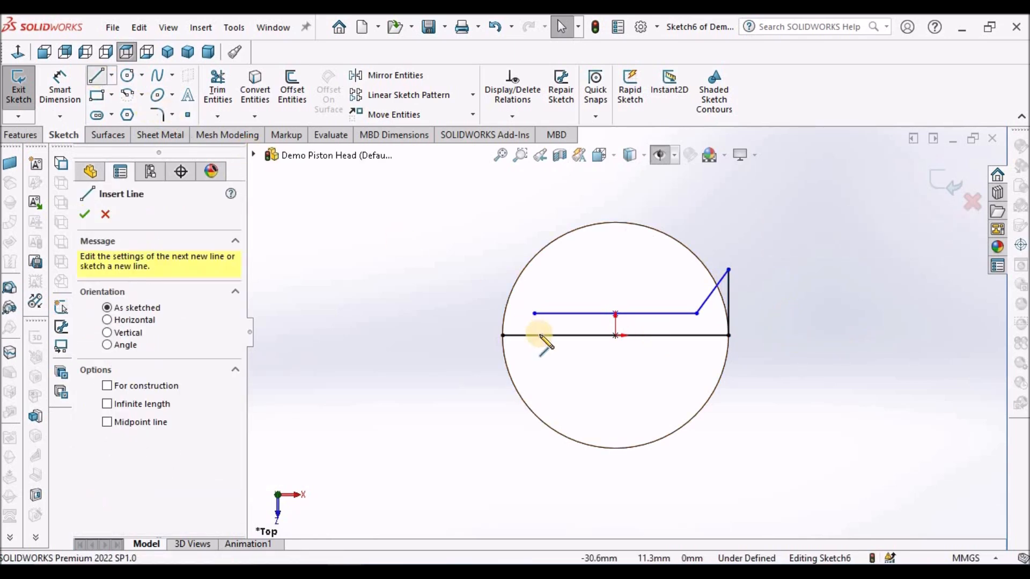
{"action": "left_click", "coordinate": [503, 335]}
{"action": "left_click", "coordinate": [502, 282]}
{"action": "double_click", "coordinate": [534, 313]}
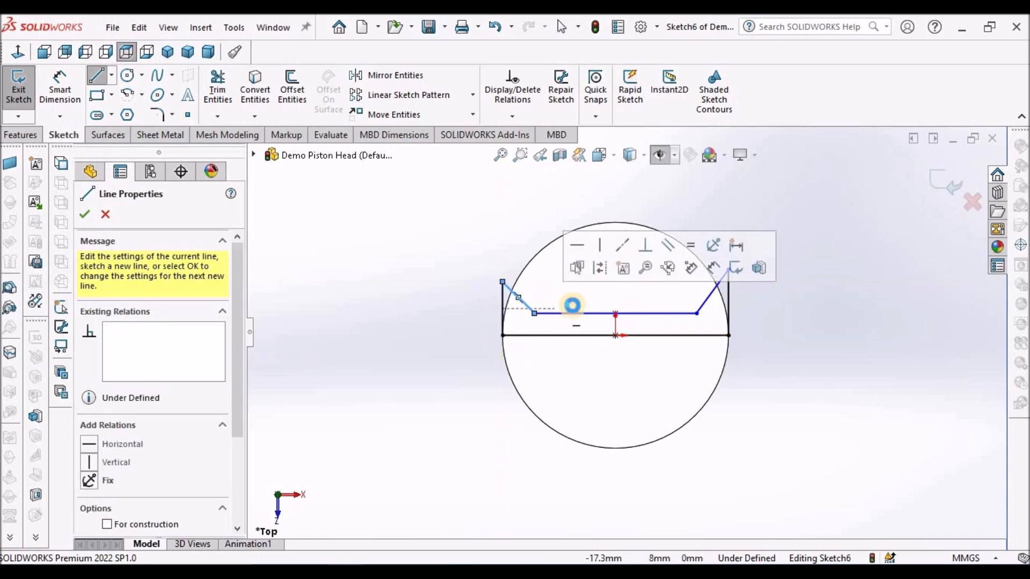
{"action": "key", "text": "Escape"}
{"action": "left_click", "coordinate": [502, 300]}
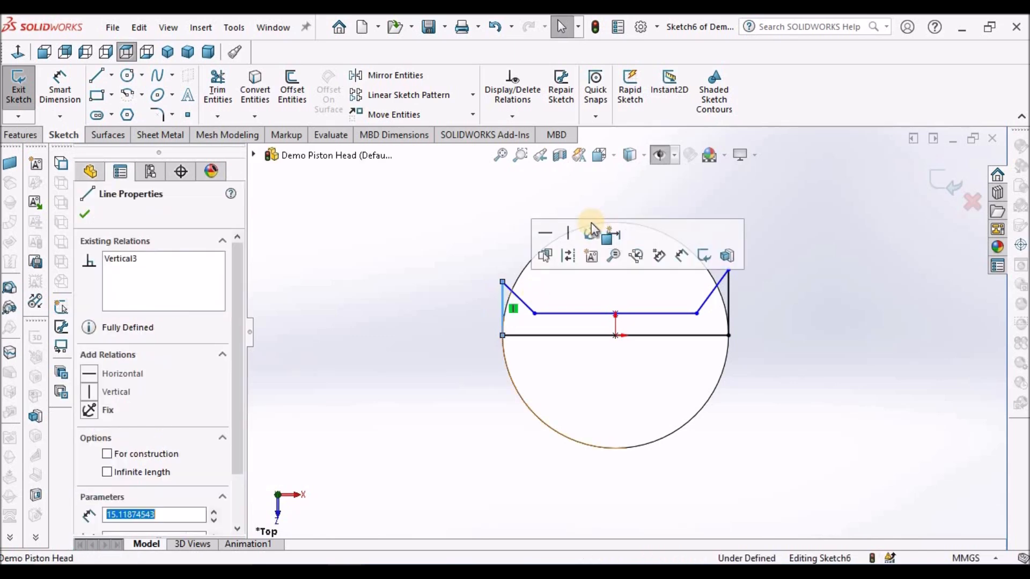
{"action": "left_click", "coordinate": [792, 383]}
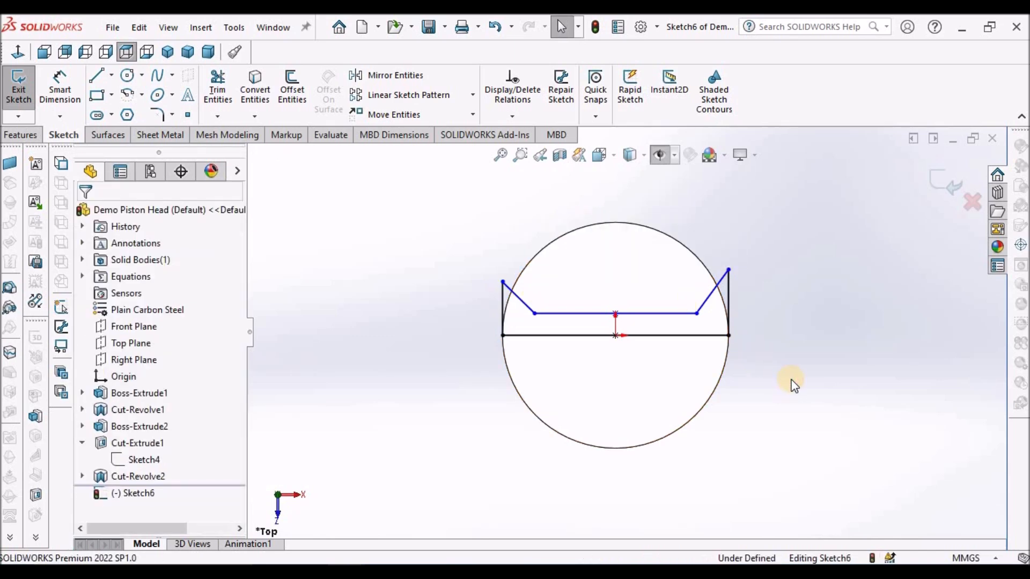
Step: Dimension the angle between the diameter line and the right slanted line at 60°
{"action": "left_click", "coordinate": [59, 89]}
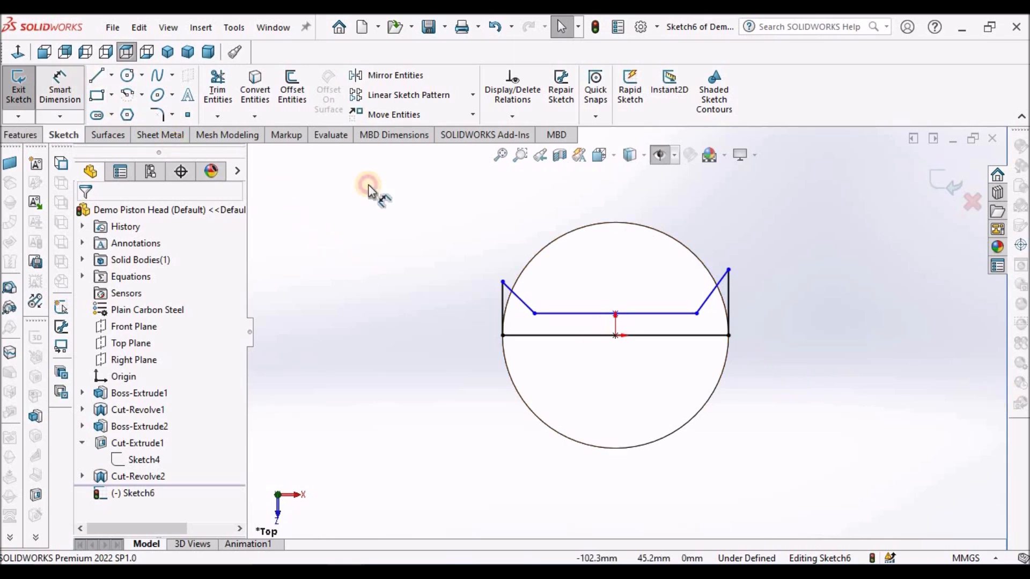
{"action": "left_click", "coordinate": [718, 336]}
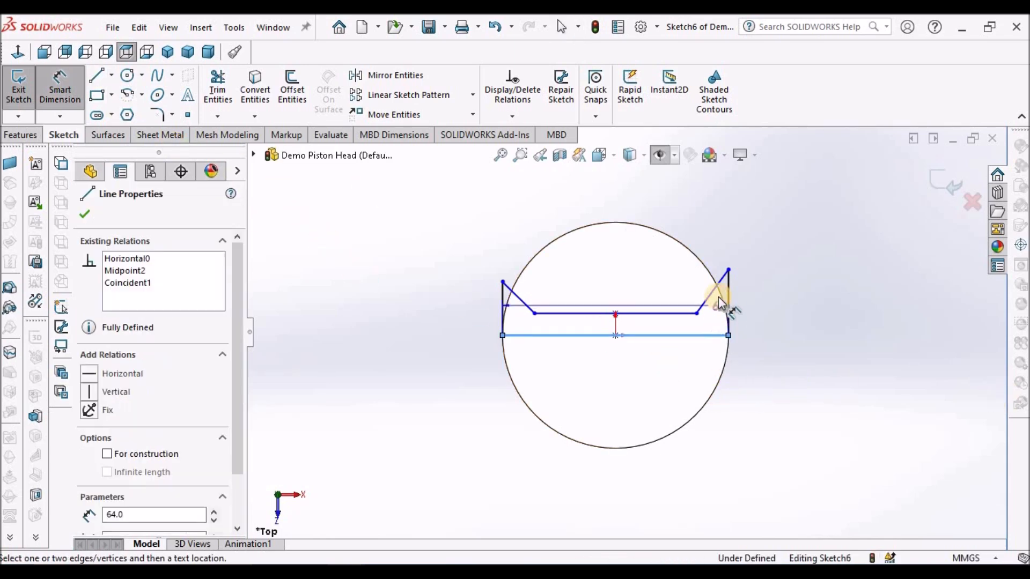
{"action": "left_click", "coordinate": [713, 290]}
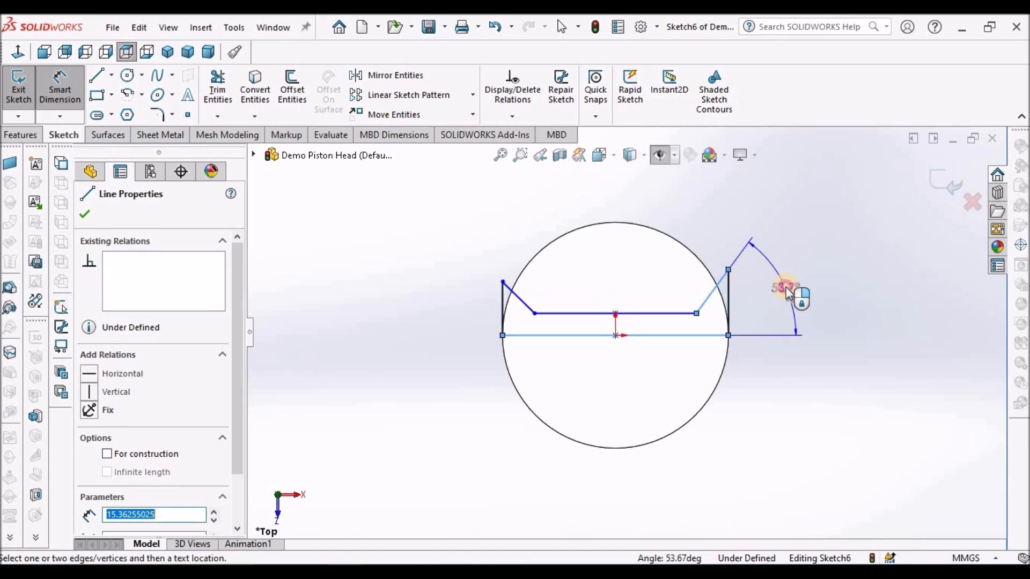
{"action": "left_click", "coordinate": [786, 288]}
{"action": "type", "text": "60"}
{"action": "key", "text": "Return"}
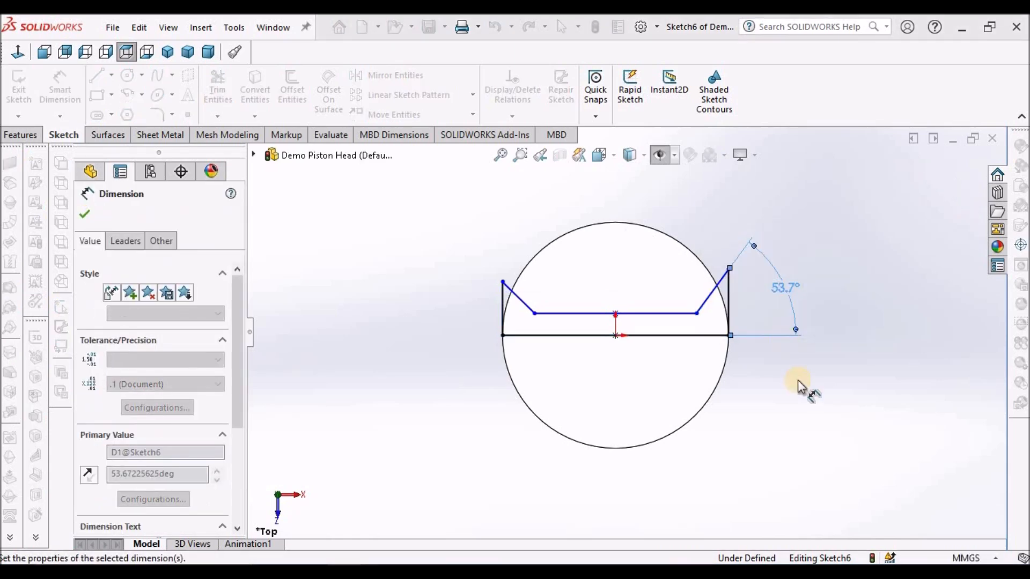
{"action": "left_click", "coordinate": [800, 395]}
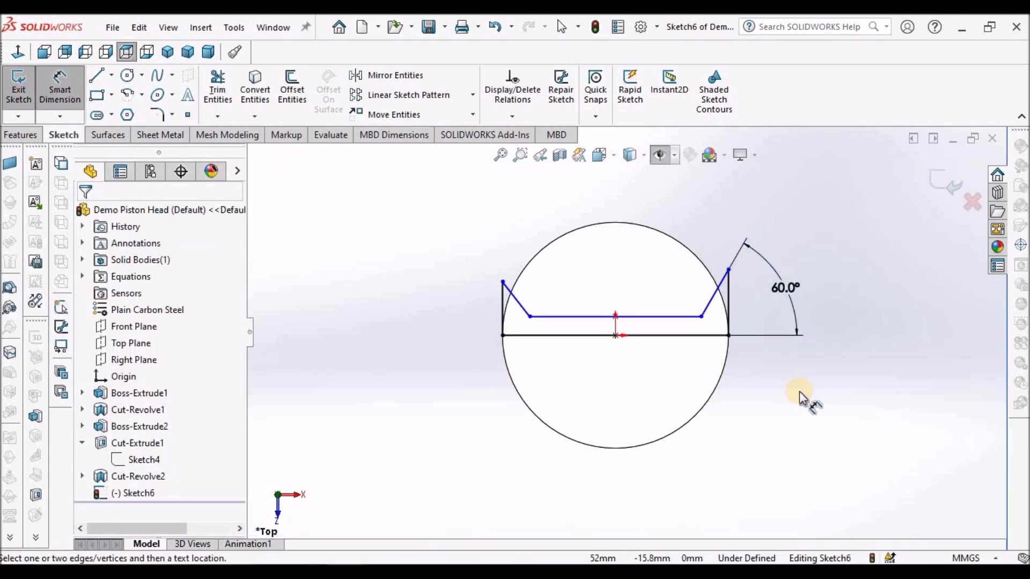
Step: Draw a horizontal centerline about 71.5 mm long from the origin out past the circle's right side
{"action": "left_click", "coordinate": [728, 336]}
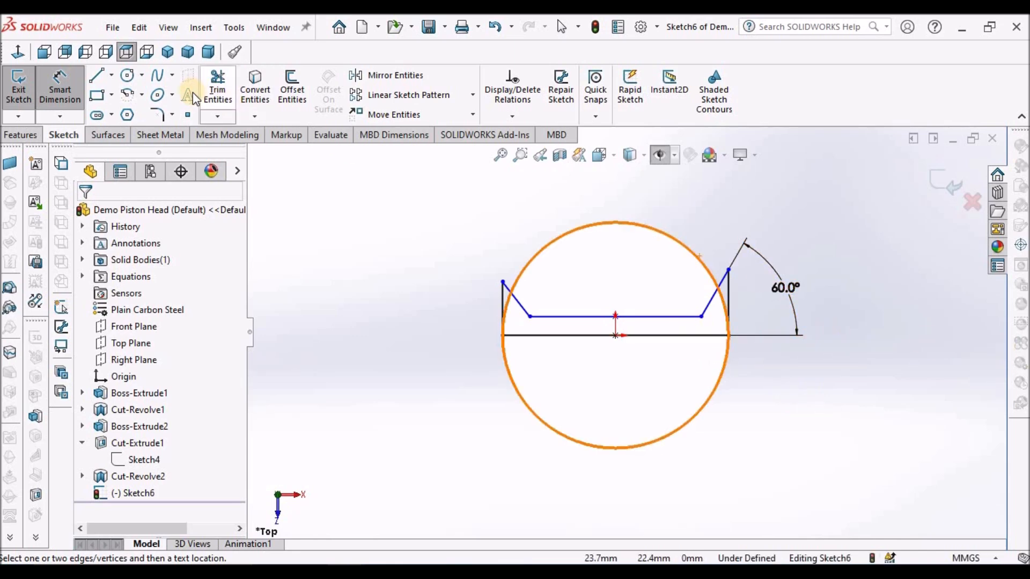
{"action": "left_click", "coordinate": [111, 76]}
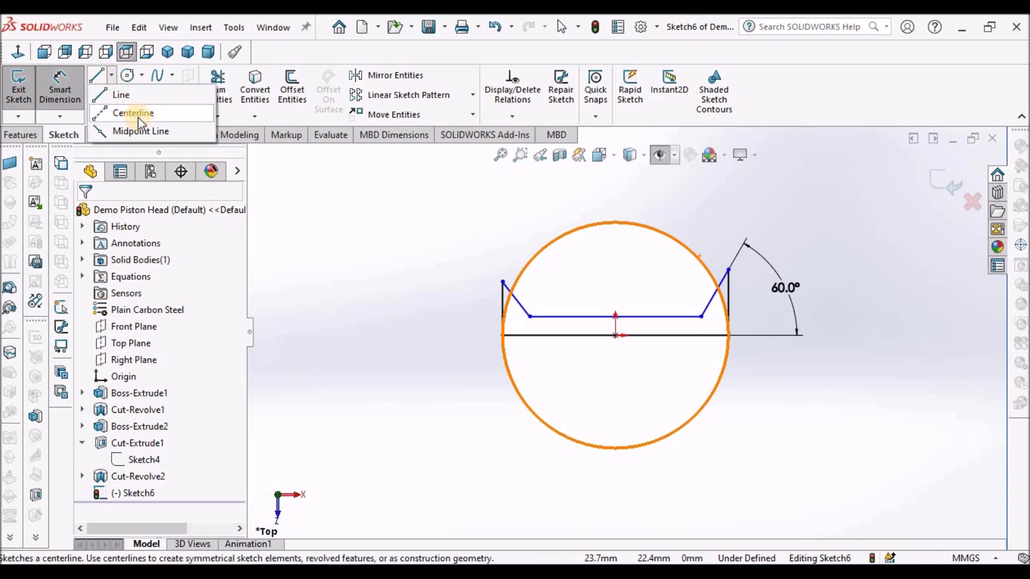
{"action": "left_click", "coordinate": [131, 111]}
{"action": "left_click", "coordinate": [615, 335]}
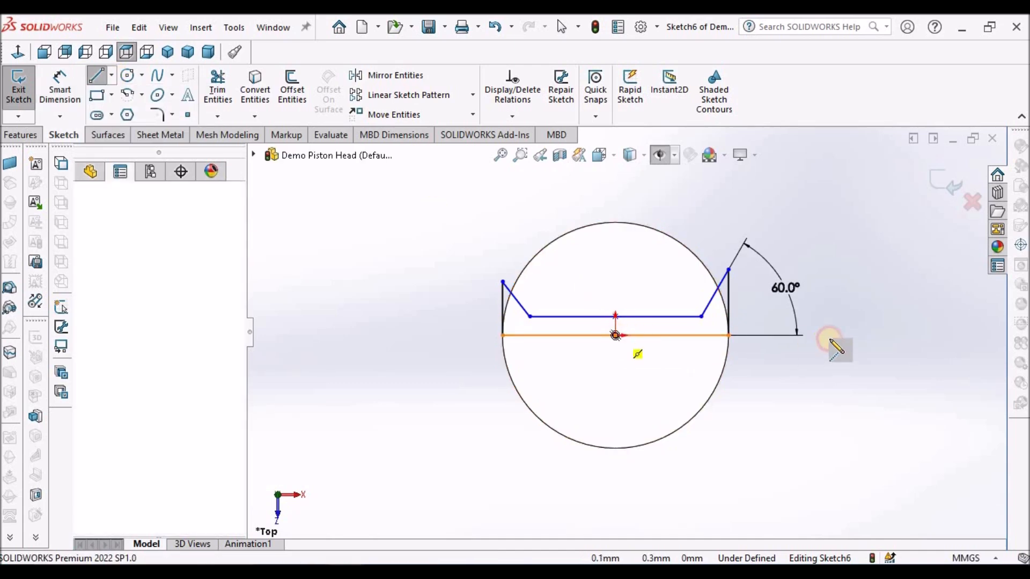
{"action": "left_click", "coordinate": [869, 335]}
Step: Dimension the outer end of the right slanted line as a doubled distance of 19 mm across the centerline
{"action": "left_click", "coordinate": [60, 88]}
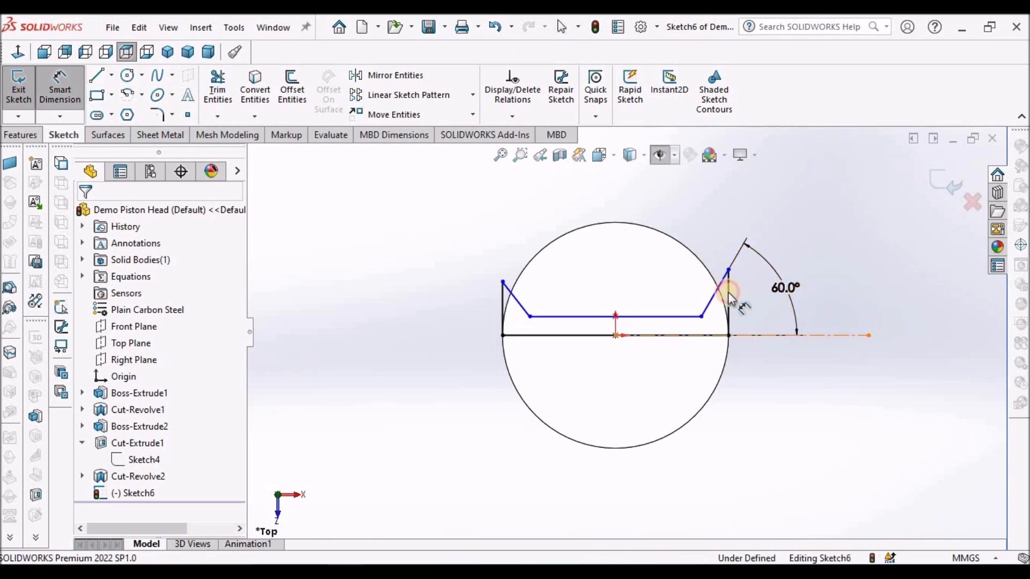
{"action": "left_click", "coordinate": [791, 335]}
{"action": "left_click", "coordinate": [728, 270]}
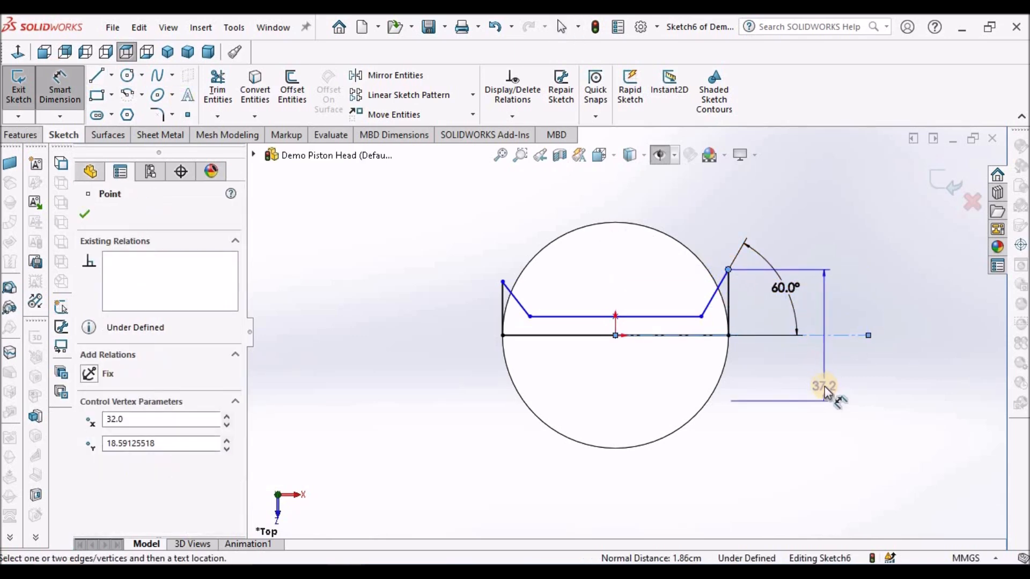
{"action": "left_click", "coordinate": [831, 381]}
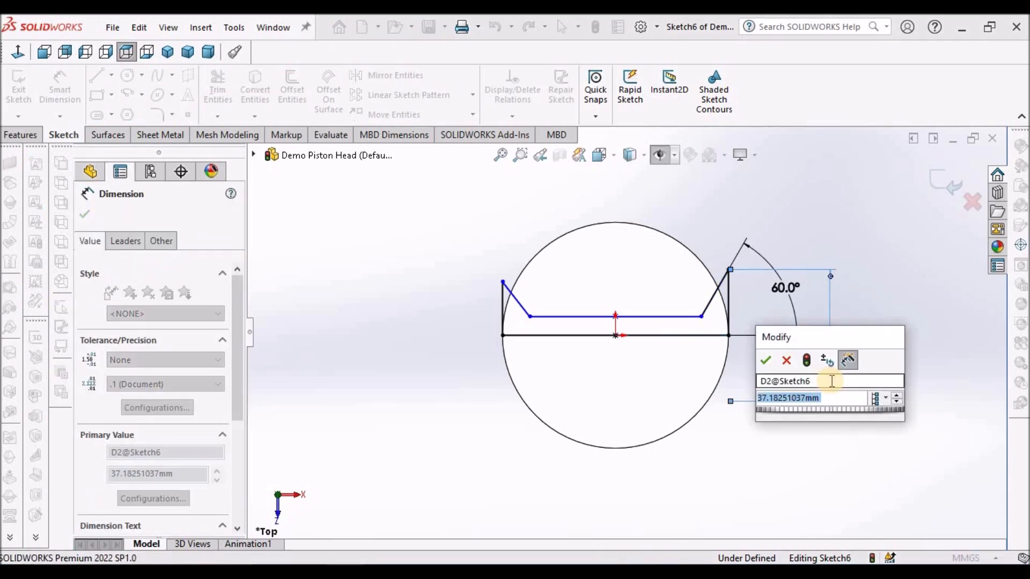
{"action": "type", "text": "19"}
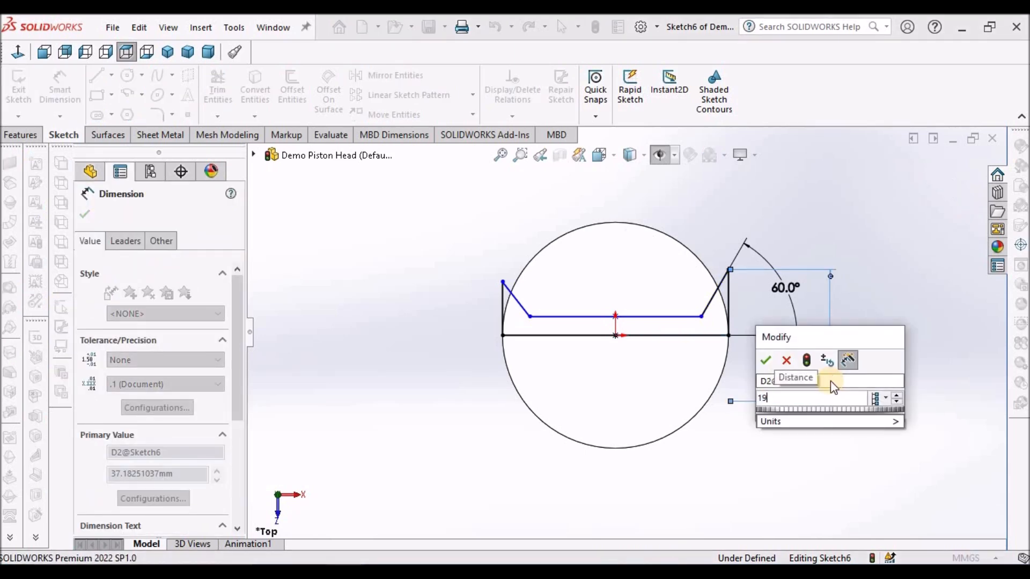
{"action": "key", "text": "Return"}
{"action": "left_click", "coordinate": [853, 427]}
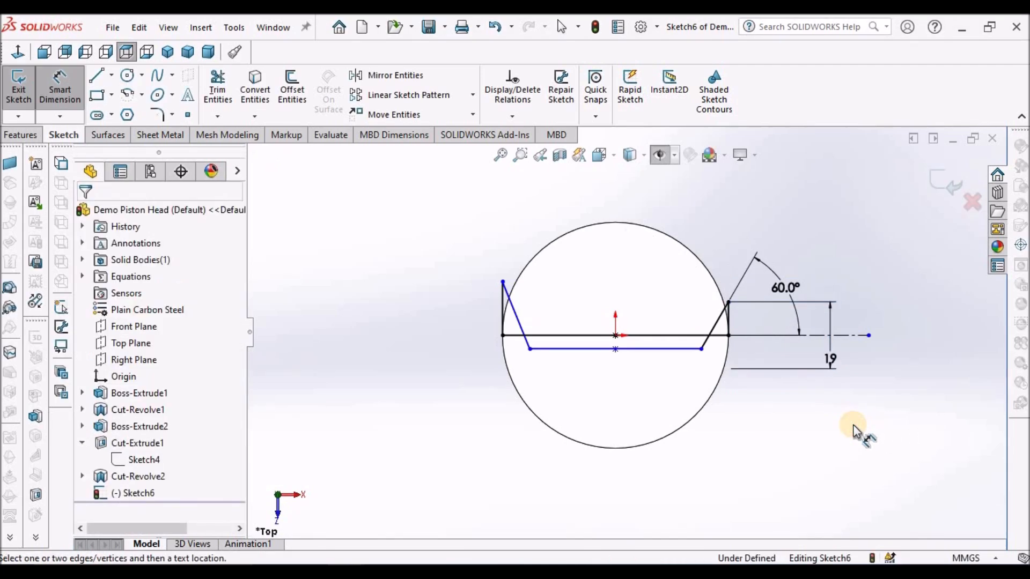
Step: Move the profile's long horizontal line back above the diameter line, to about 5.2 mm from the origin
{"action": "key", "text": "Escape"}
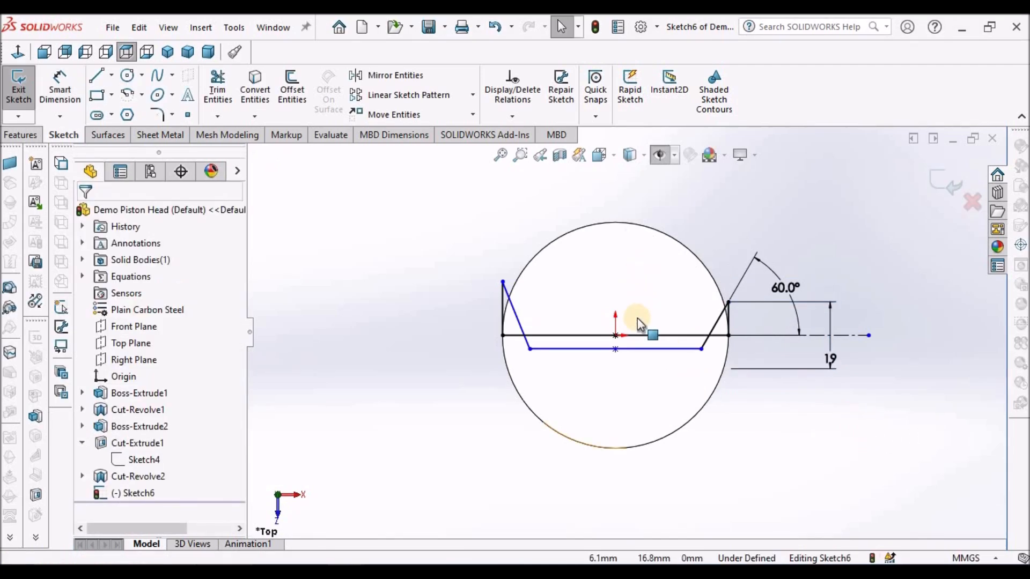
{"action": "left_click", "coordinate": [503, 284]}
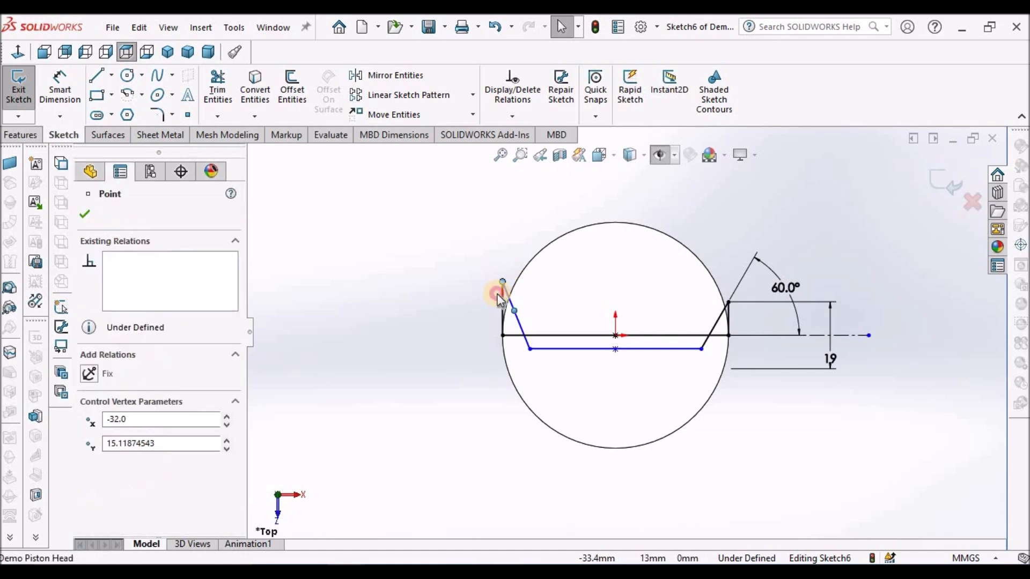
{"action": "mouse_move", "coordinate": [613, 349]}
{"action": "left_mouse_down"}
{"action": "mouse_move", "coordinate": [609, 290]}
{"action": "mouse_move", "coordinate": [625, 317]}
{"action": "left_mouse_up"}
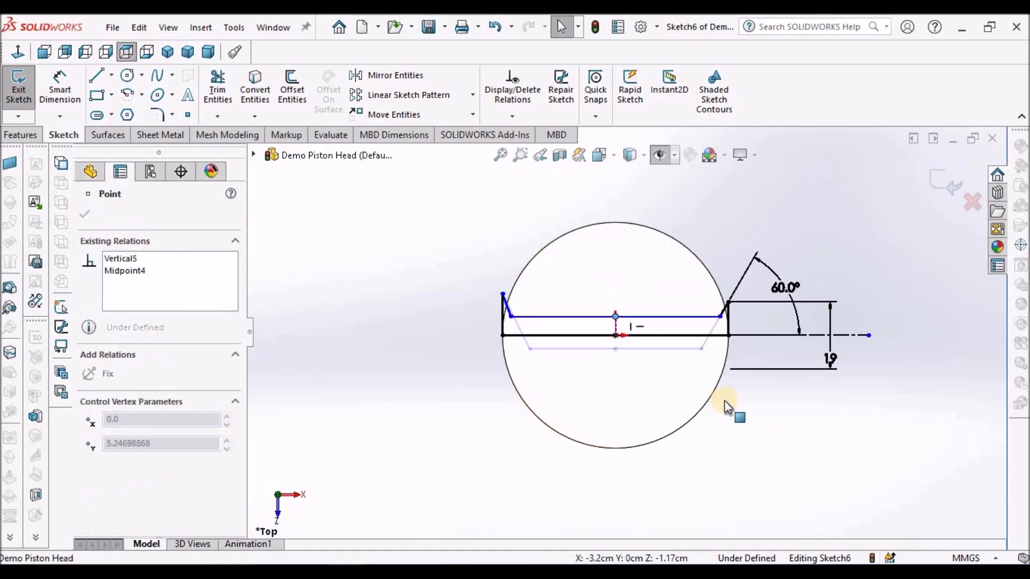
{"action": "left_click", "coordinate": [777, 443]}
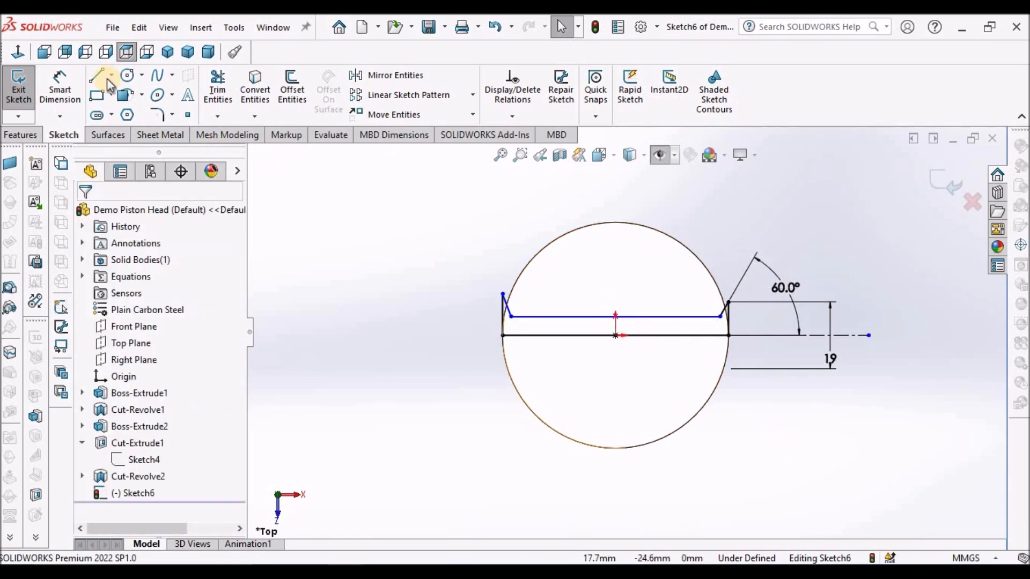
{"action": "left_click", "coordinate": [60, 86]}
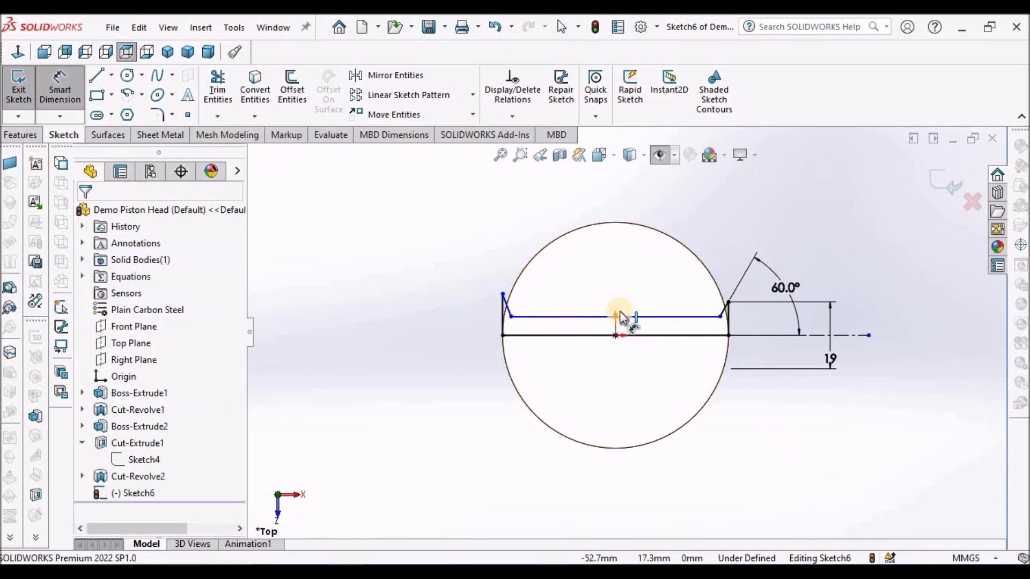
{"action": "left_click", "coordinate": [773, 336]}
{"action": "left_click", "coordinate": [667, 319]}
{"action": "left_click", "coordinate": [887, 342]}
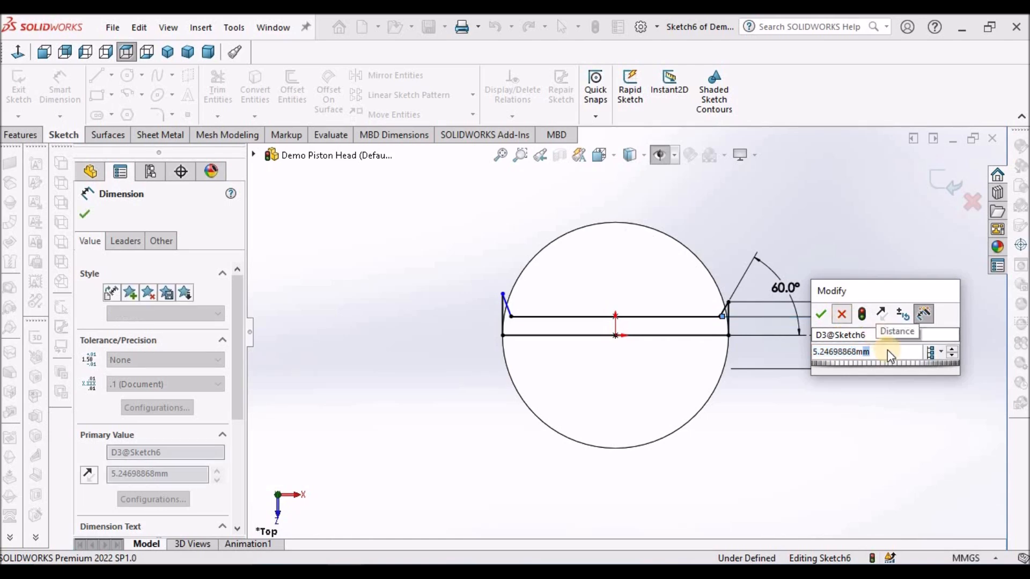
{"action": "left_click", "coordinate": [842, 315]}
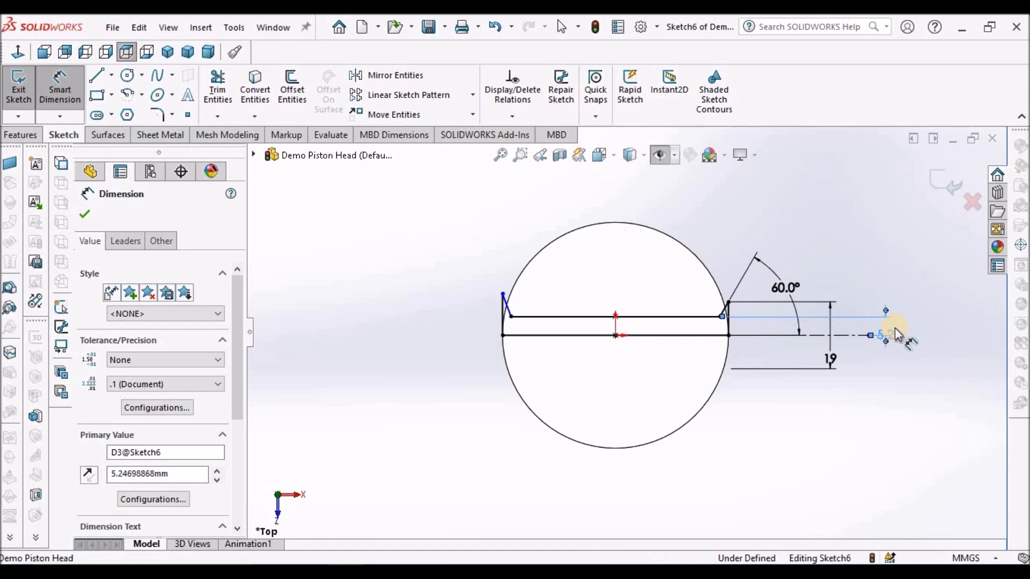
{"action": "key", "text": "Delete"}
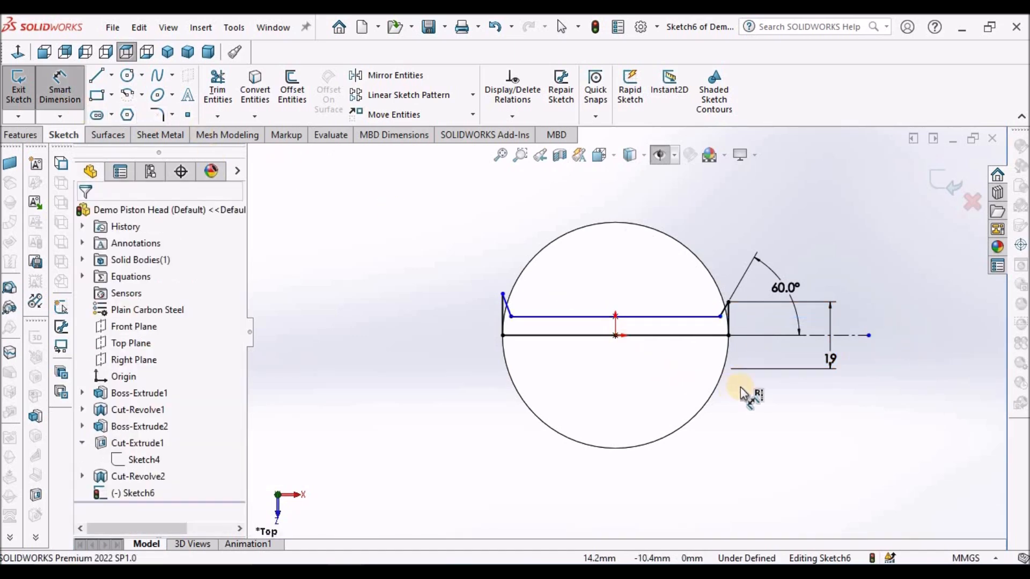
Step: Dimension the profile's upper horizontal line as a doubled distance of 10 mm across the centerline
{"action": "left_click", "coordinate": [840, 336]}
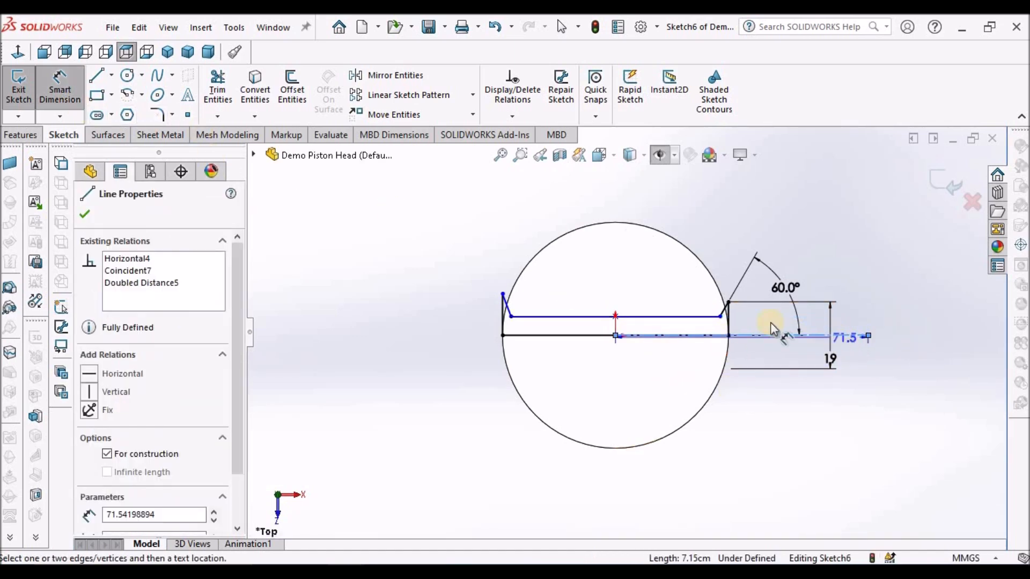
{"action": "left_click", "coordinate": [699, 318]}
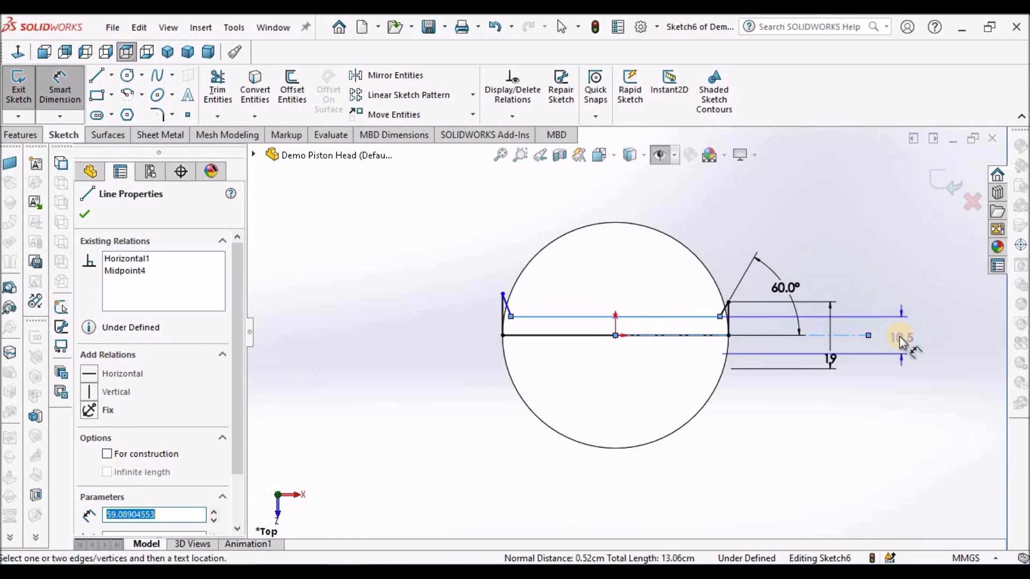
{"action": "left_click", "coordinate": [896, 389]}
{"action": "type", "text": "10"}
{"action": "key", "text": "Return"}
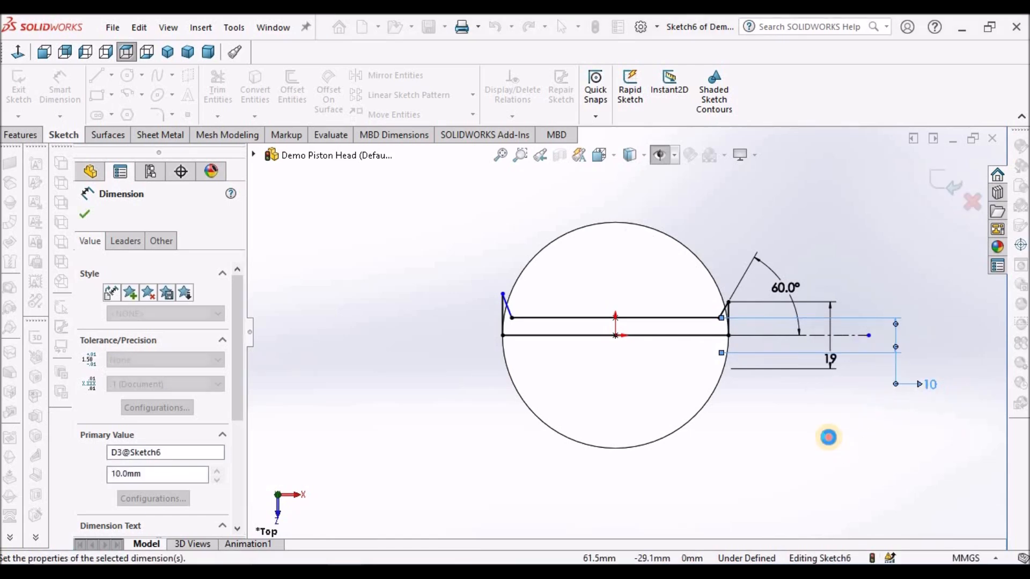
{"action": "key", "text": "Escape"}
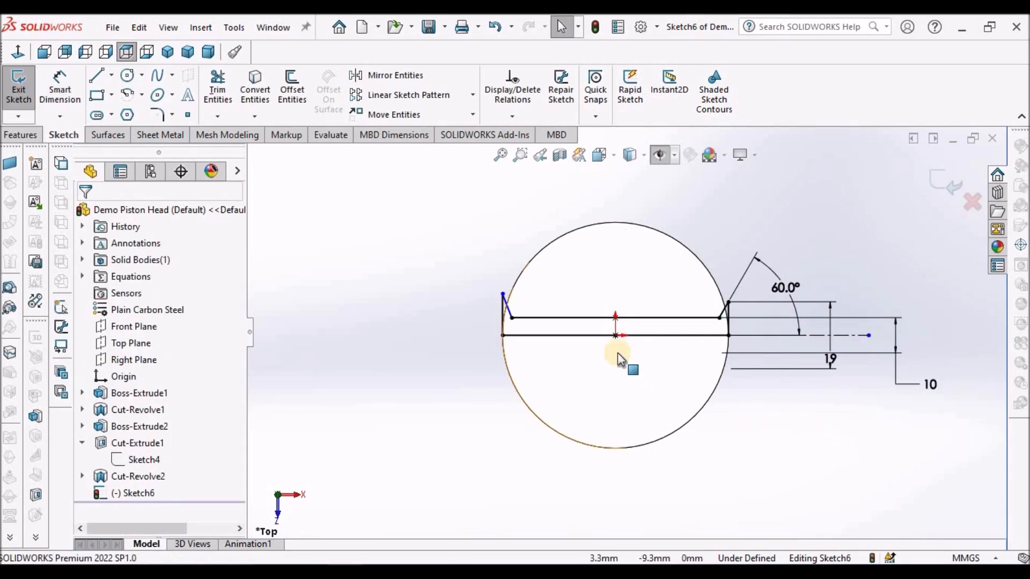
Step: Add an Equal relation between the profile's left and right slanted lines
{"action": "scroll", "coordinate": [617, 352], "scroll_direction": "down", "scroll_amount": 2}
{"action": "scroll", "coordinate": [738, 299], "scroll_direction": "down", "scroll_amount": 2}
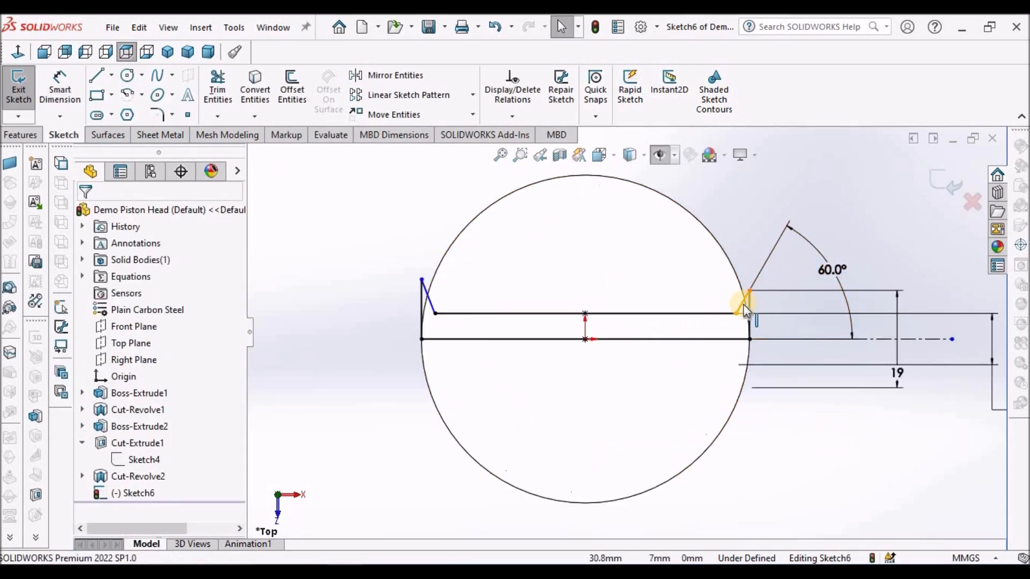
{"action": "left_click", "coordinate": [742, 310]}
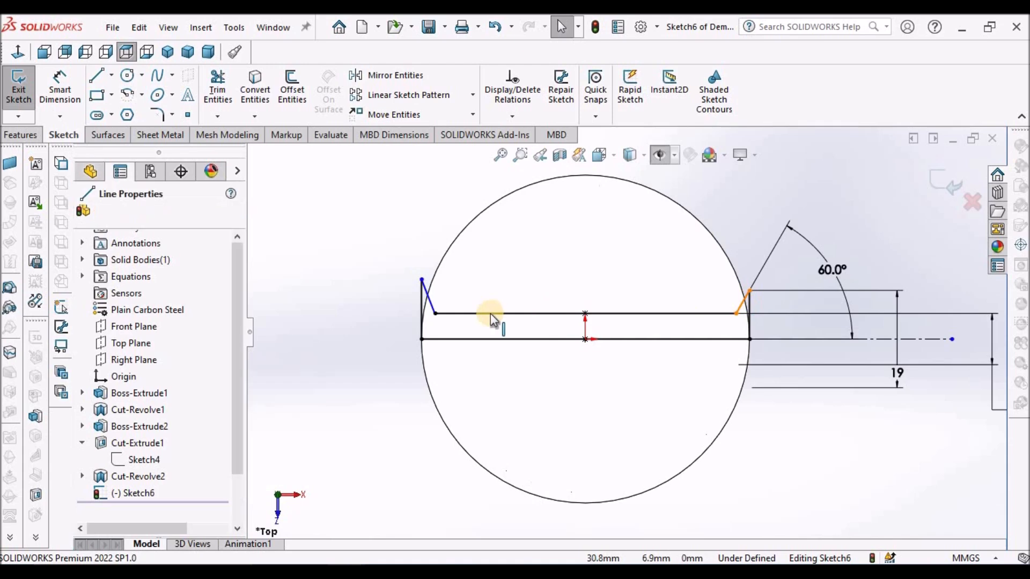
{"action": "left_click", "coordinate": [429, 306], "text": "ctrl"}
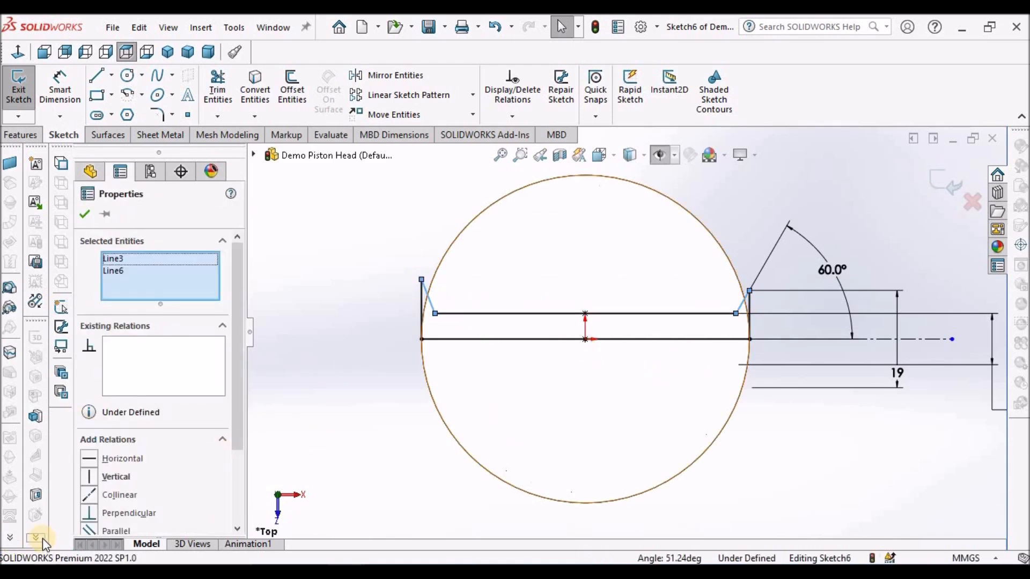
{"action": "scroll", "coordinate": [231, 481], "scroll_direction": "down", "scroll_amount": 3}
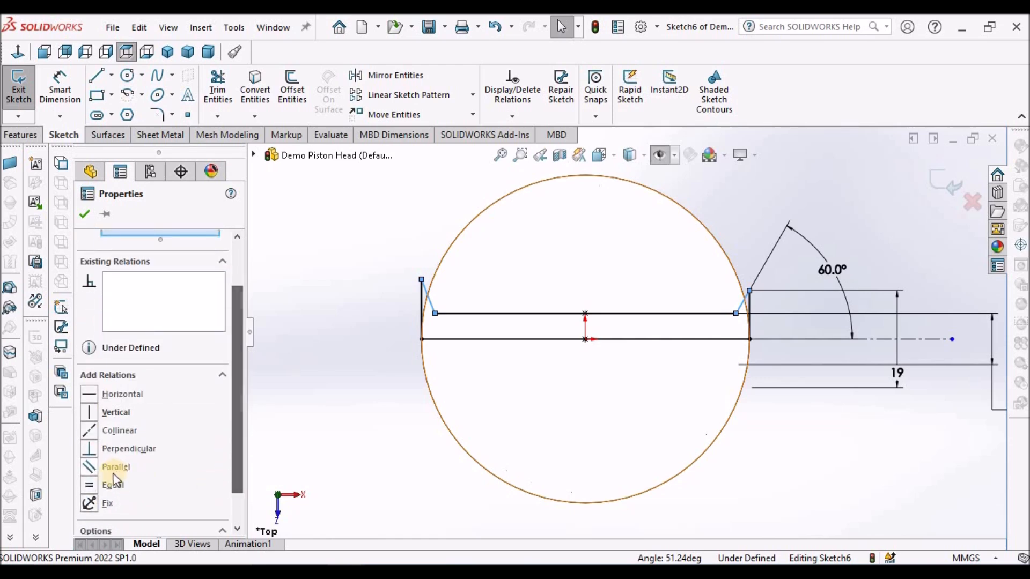
{"action": "left_click", "coordinate": [102, 485]}
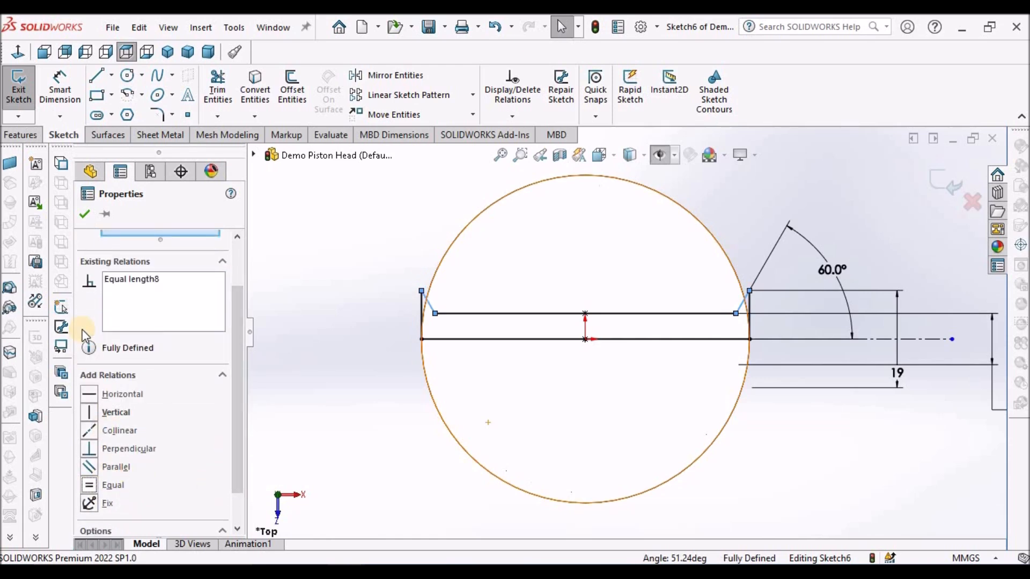
{"action": "left_click", "coordinate": [85, 214]}
Step: Cut the piston with a 360° Revolved Cut of the profile around the centerline
{"action": "left_click", "coordinate": [19, 134]}
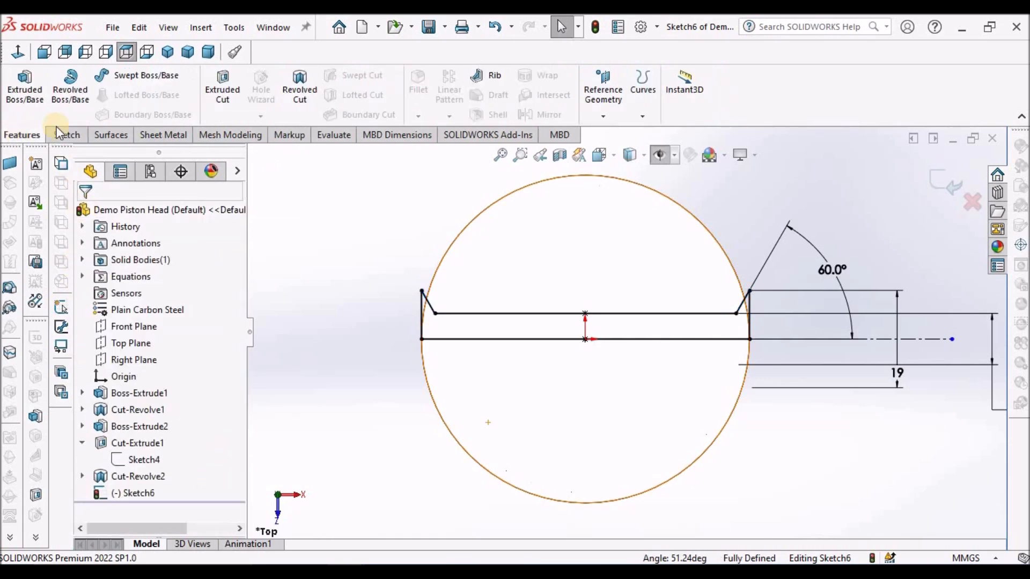
{"action": "left_click", "coordinate": [301, 90]}
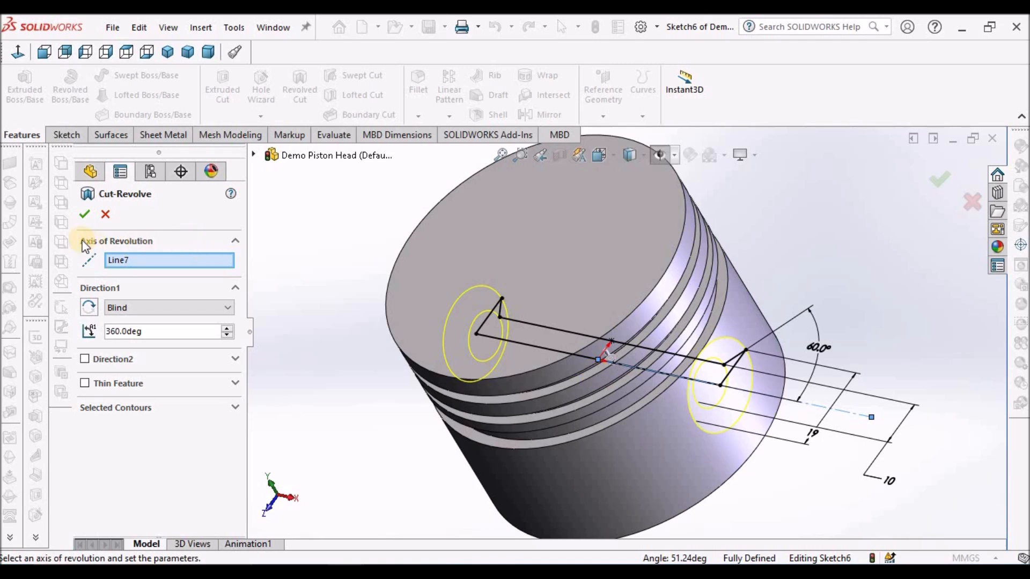
{"action": "key", "text": "Return"}
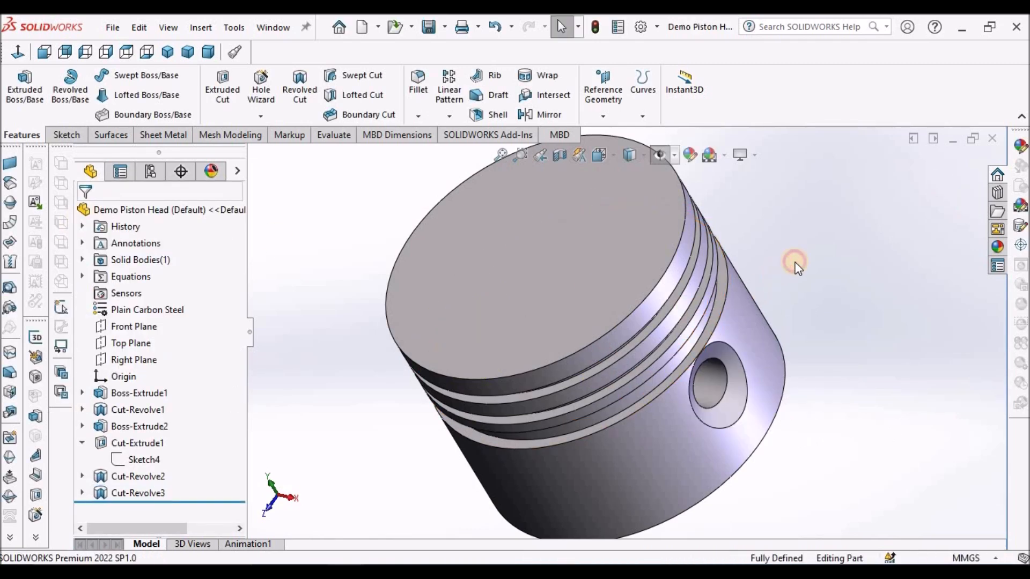
{"action": "scroll", "coordinate": [762, 300], "scroll_direction": "up", "scroll_amount": 5}
{"action": "middle_click_drag", "start_coordinate": [735, 329], "coordinate": [681, 358]}
{"action": "scroll", "coordinate": [653, 328], "scroll_direction": "up", "scroll_amount": 3}
{"action": "scroll", "coordinate": [652, 330], "scroll_direction": "down", "scroll_amount": 4}
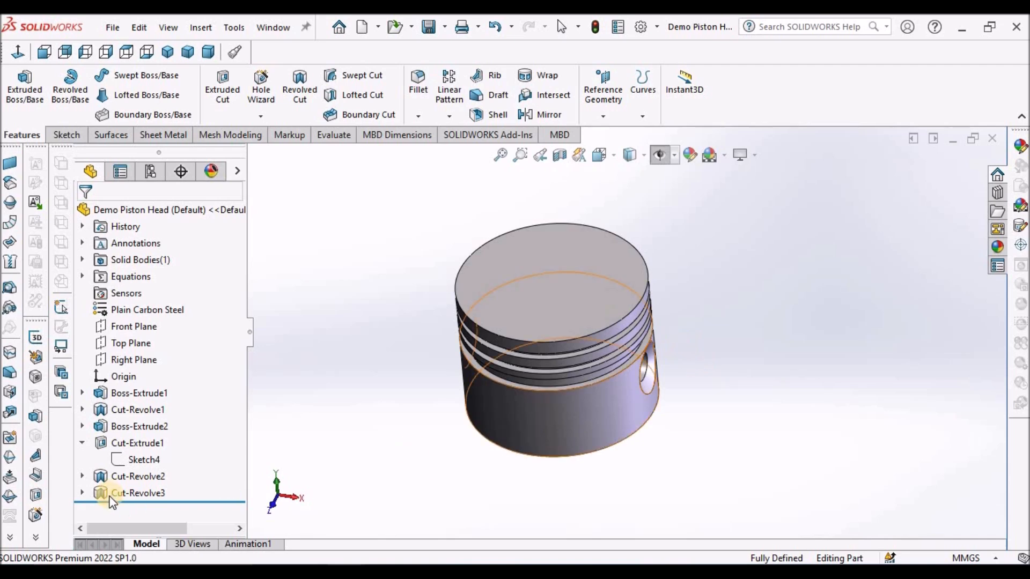
{"action": "middle_click_drag", "start_coordinate": [652, 424], "coordinate": [703, 412]}
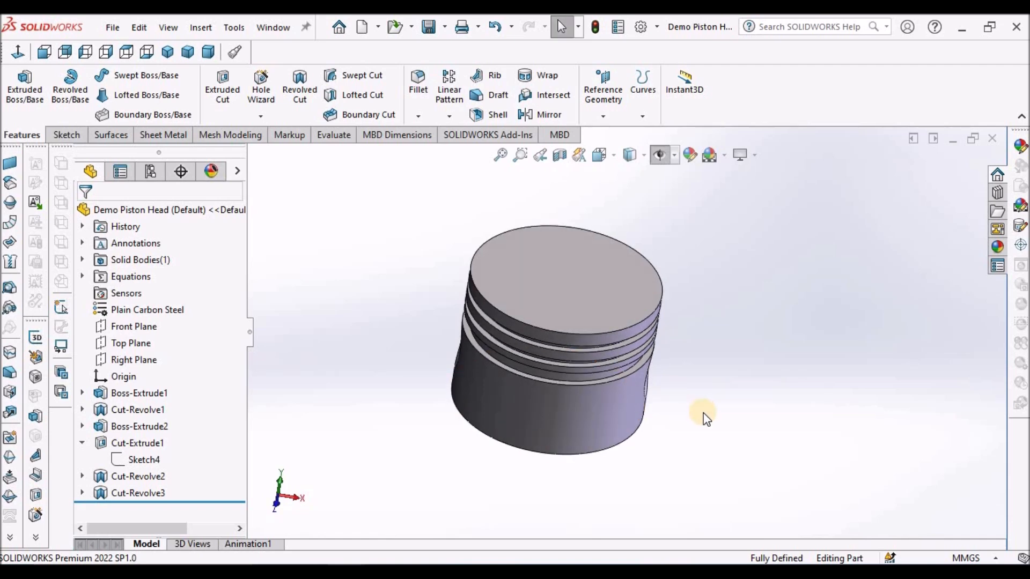
{"action": "left_click", "coordinate": [207, 55]}
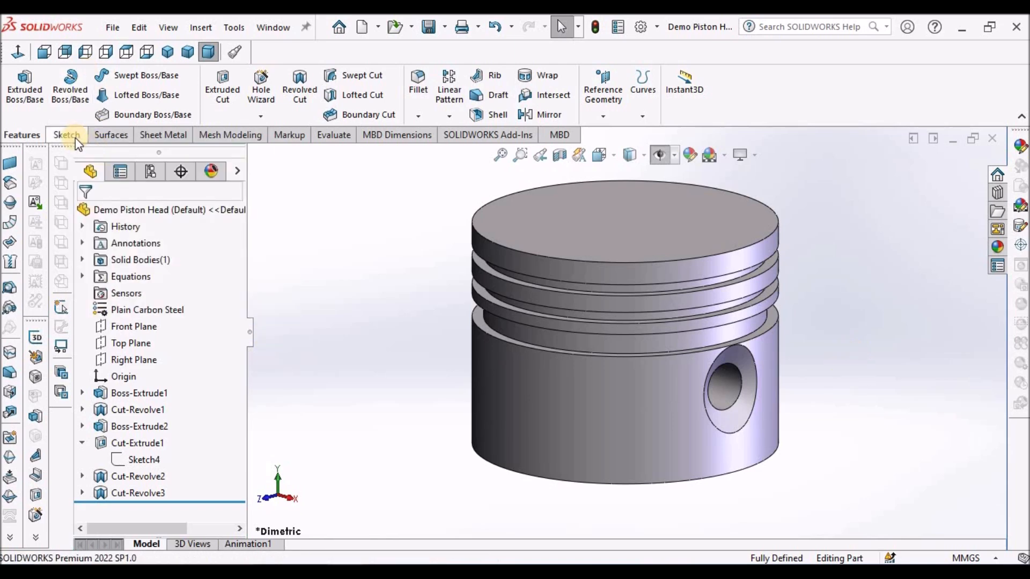
Step: Start a new sketch on the Right Plane
{"action": "left_click", "coordinate": [75, 137]}
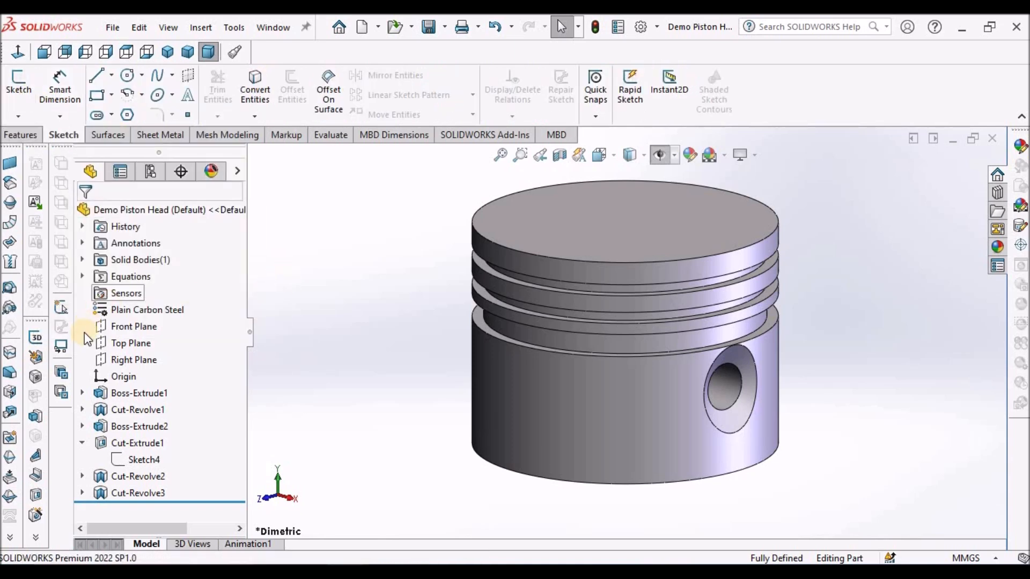
{"action": "left_click", "coordinate": [131, 358]}
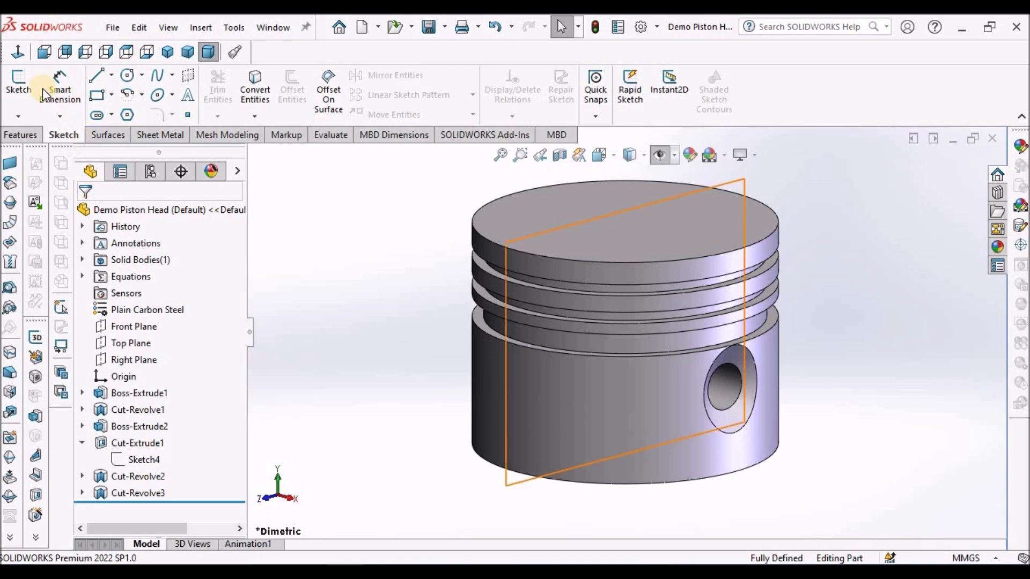
{"action": "left_click", "coordinate": [18, 82]}
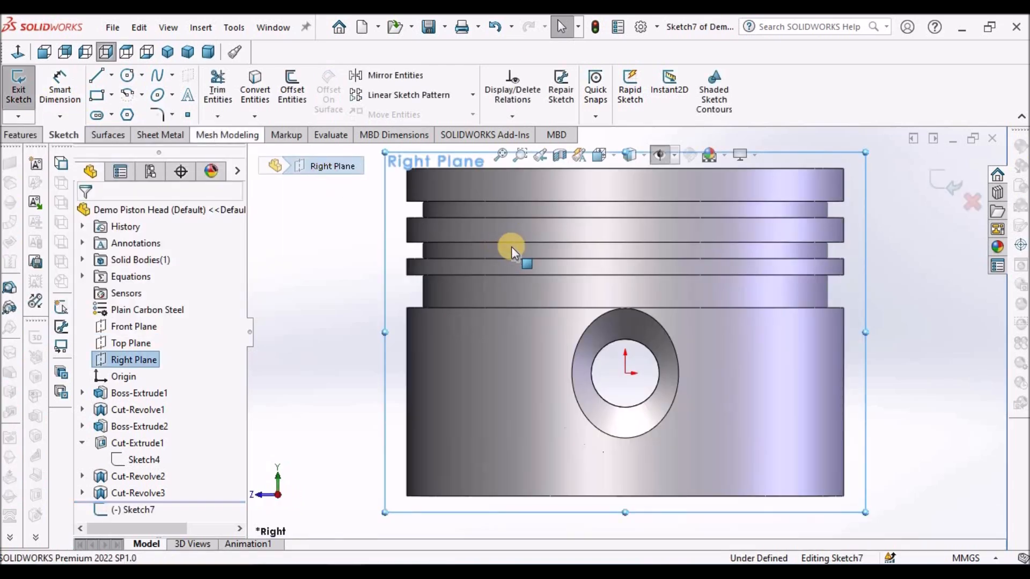
{"action": "scroll", "coordinate": [508, 290], "scroll_direction": "up", "scroll_amount": 3}
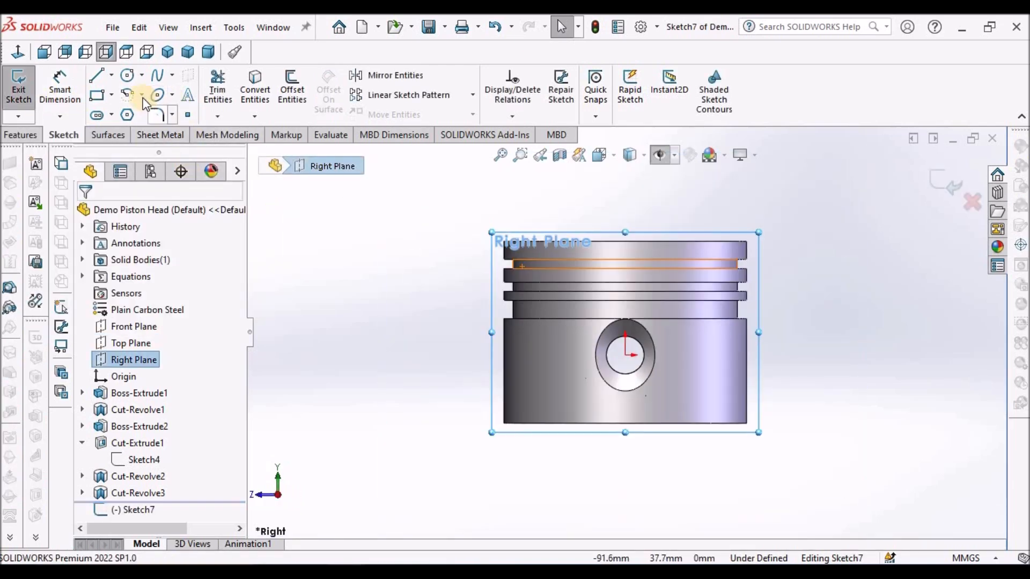
Step: Sketch a circle about 31 mm in diameter centered on the origin
{"action": "left_click", "coordinate": [127, 75]}
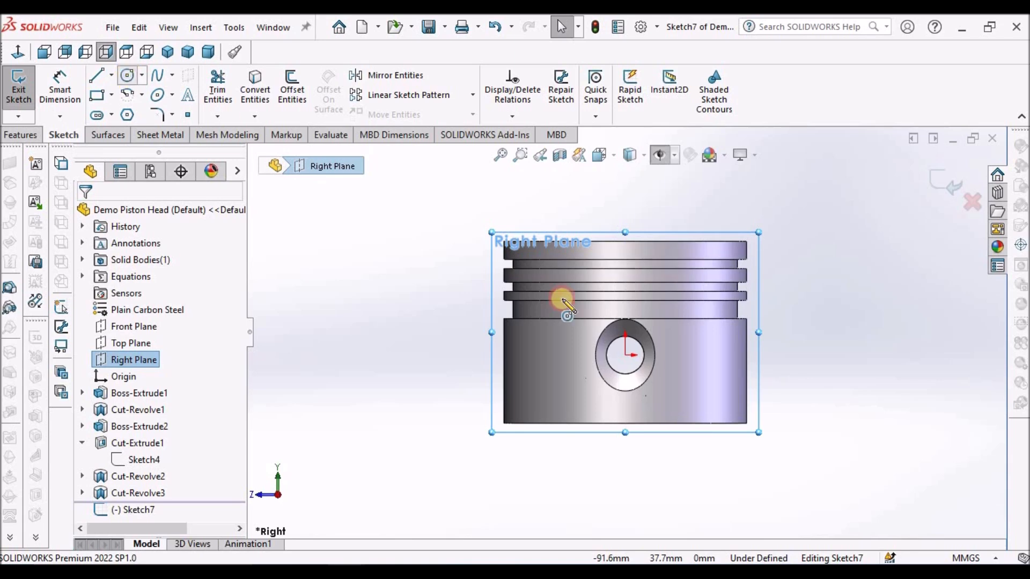
{"action": "left_click", "coordinate": [627, 355]}
{"action": "left_click", "coordinate": [681, 339]}
{"action": "key", "text": "Escape"}
Step: Dimension the circle's diameter as 10.5 mm
{"action": "left_click", "coordinate": [78, 96]}
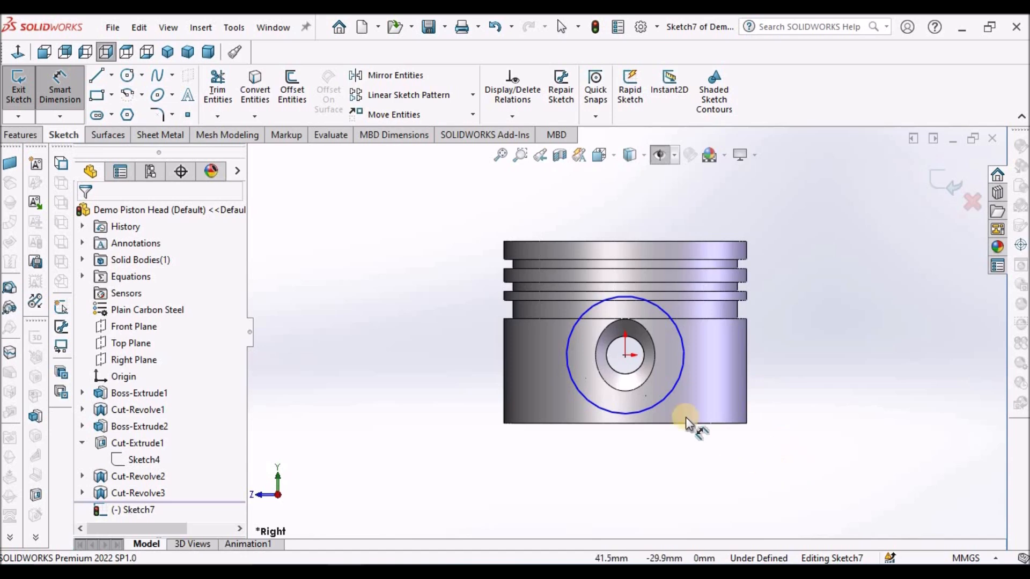
{"action": "left_click", "coordinate": [658, 405]}
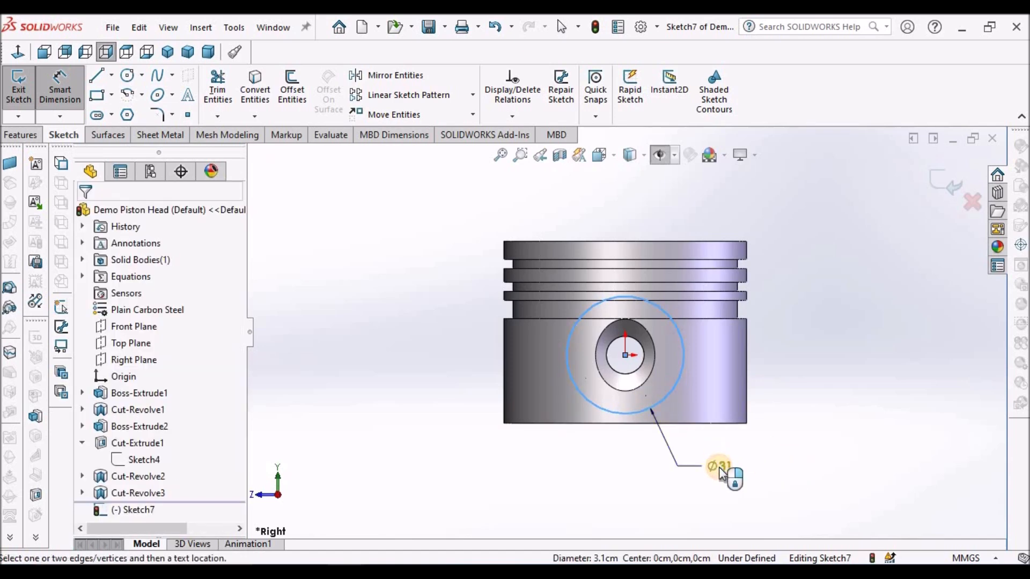
{"action": "left_click", "coordinate": [718, 466]}
{"action": "type", "text": "31"}
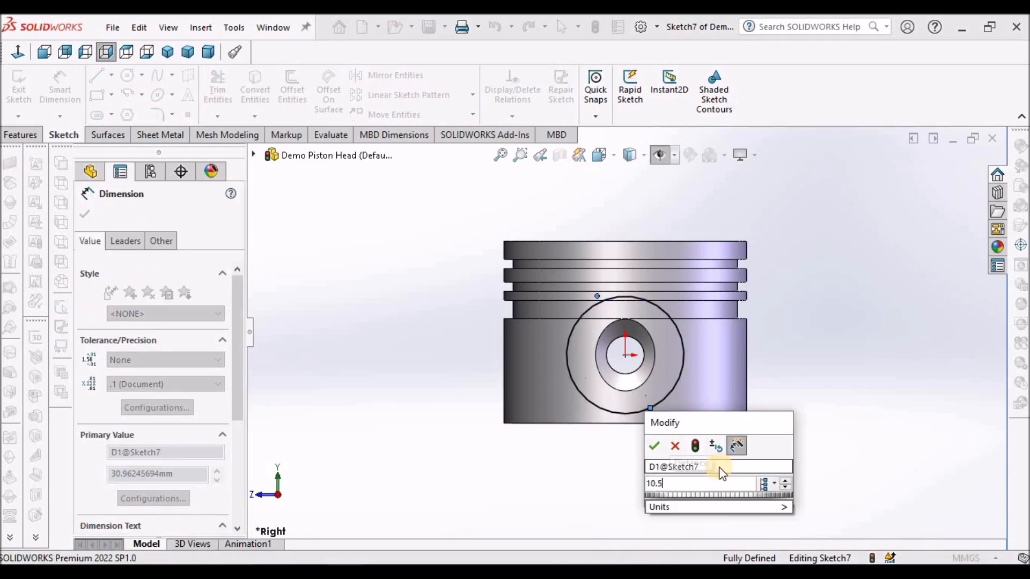
{"action": "key", "text": "Return"}
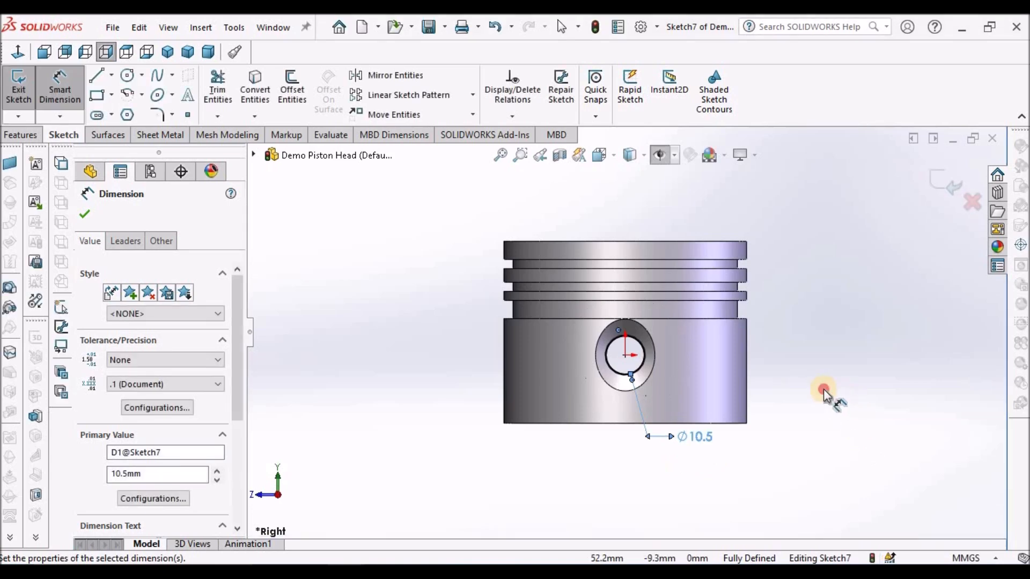
{"action": "left_click", "coordinate": [823, 393]}
Step: Start an Extruded Cut of the circle beginning at an offset of 26.35 mm from the sketch plane
{"action": "middle_click_drag", "start_coordinate": [810, 367], "coordinate": [862, 416]}
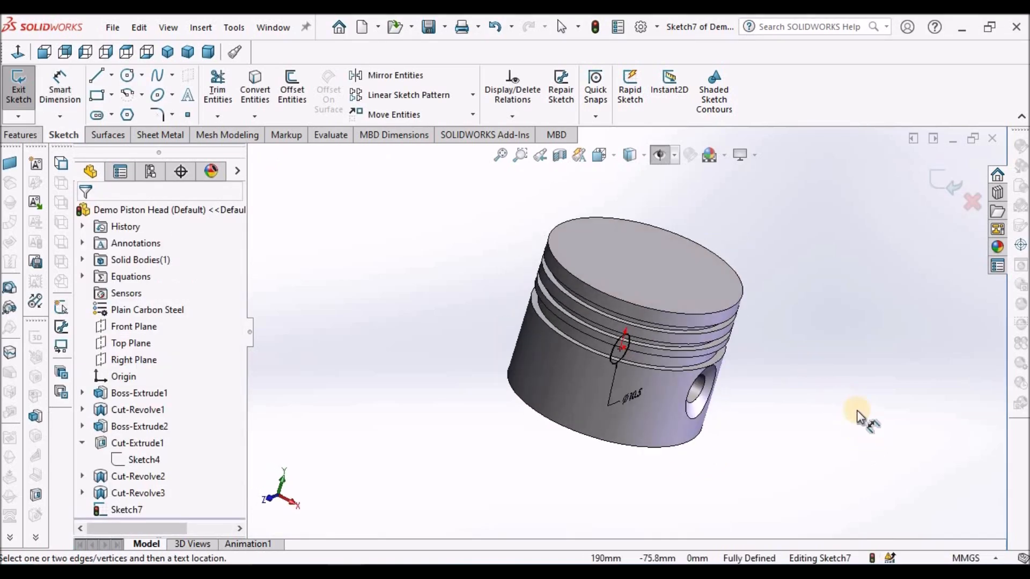
{"action": "left_click", "coordinate": [36, 139]}
{"action": "left_click", "coordinate": [223, 94]}
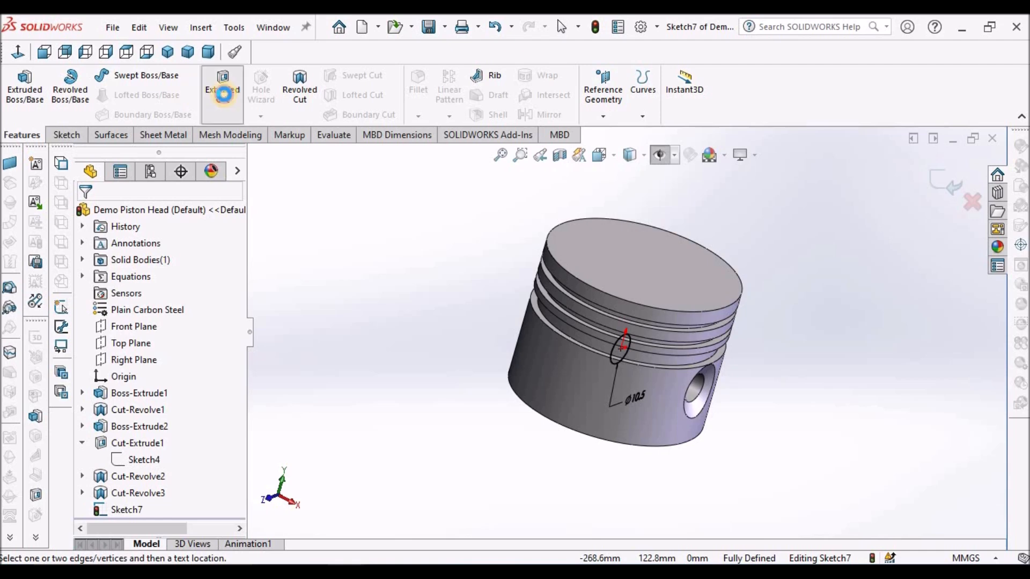
{"action": "left_click", "coordinate": [226, 260]}
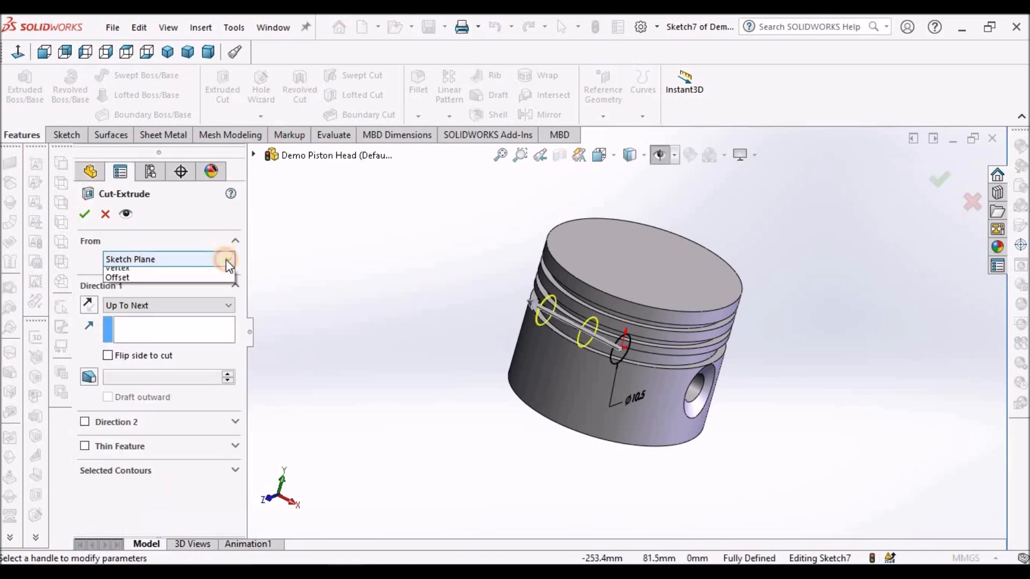
{"action": "left_click", "coordinate": [202, 298]}
{"action": "left_click", "coordinate": [158, 282]}
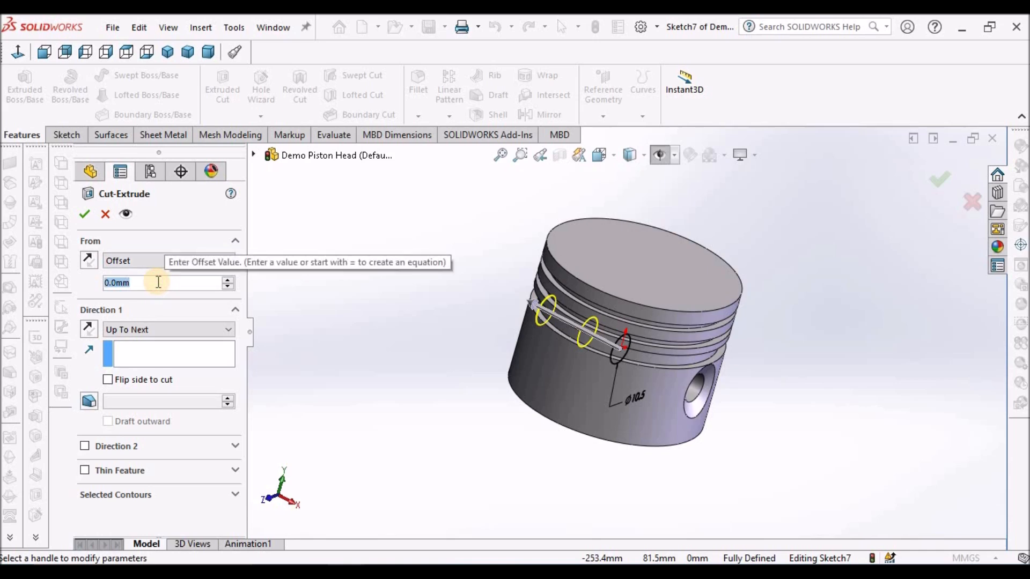
{"action": "type", "text": "26"}
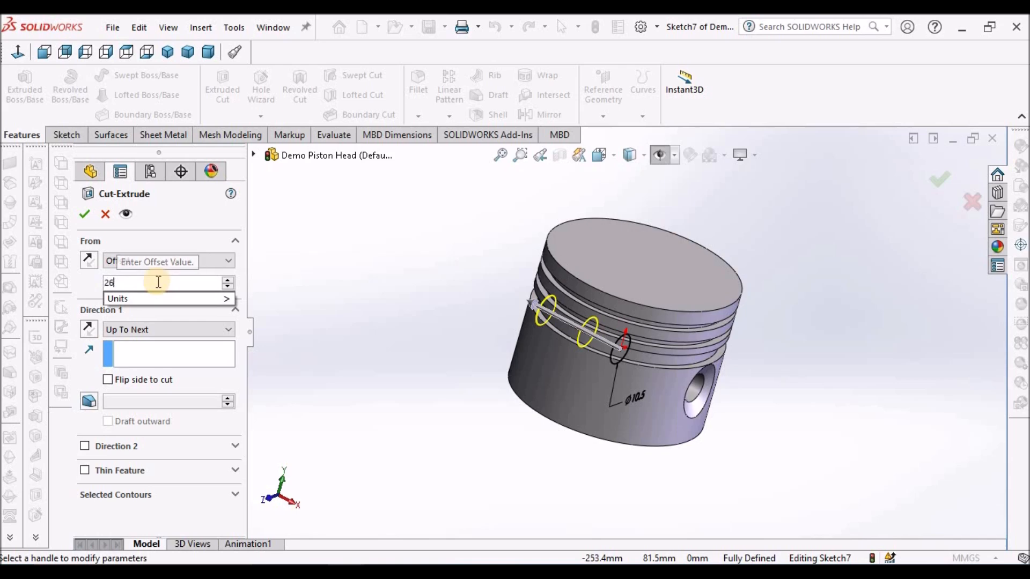
{"action": "type", "text": ".358"}
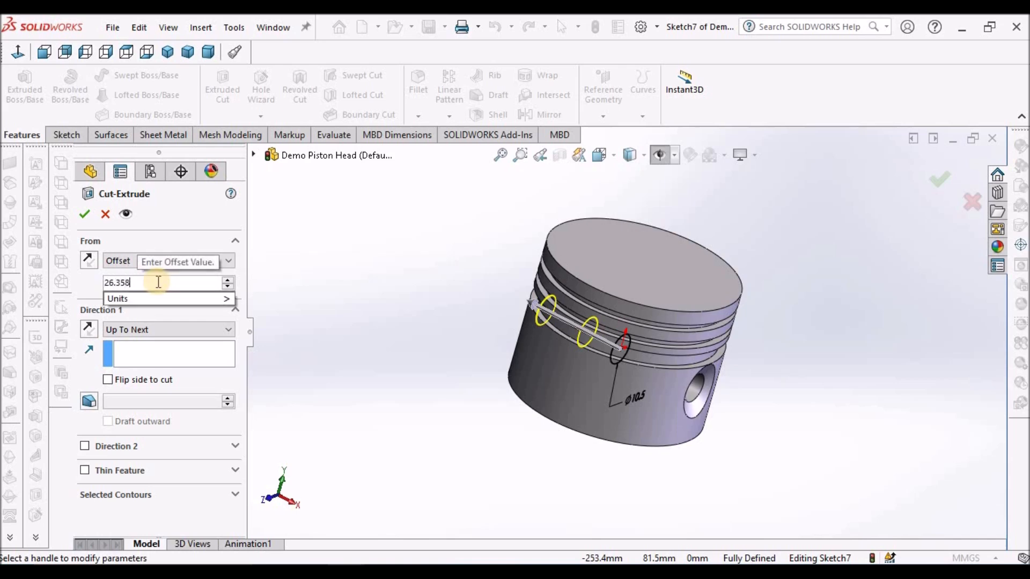
{"action": "key", "text": "Return"}
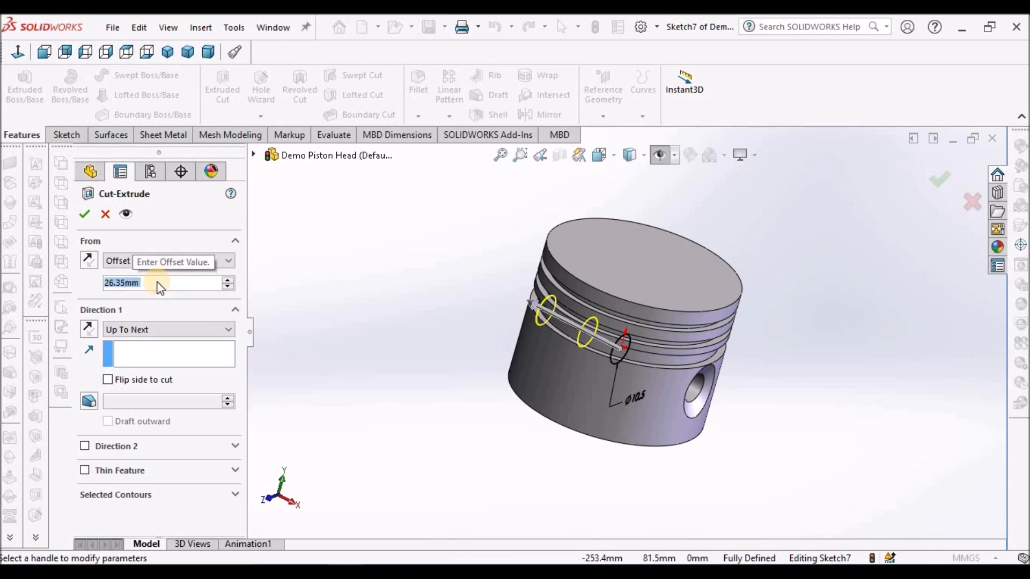
Step: Set the cut's end condition to Blind with a depth of 0.7 mm
{"action": "left_click", "coordinate": [228, 331]}
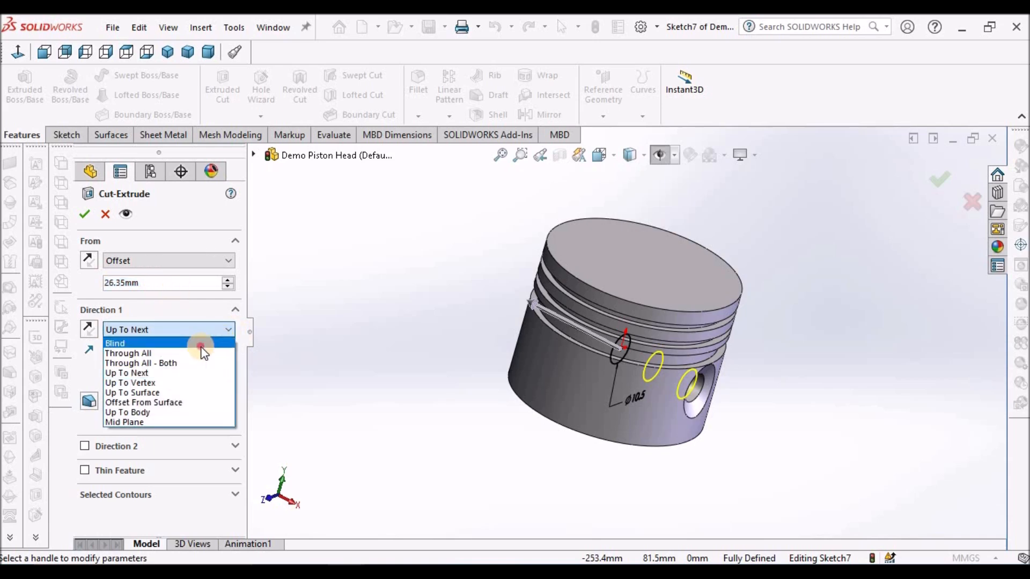
{"action": "left_click", "coordinate": [202, 341]}
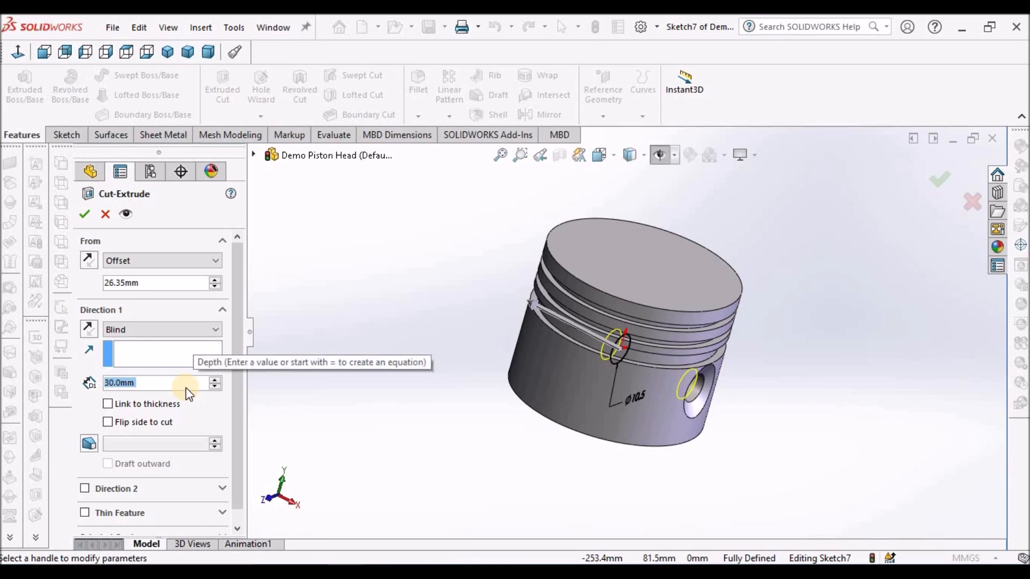
{"action": "type", "text": "0.7"}
{"action": "key", "text": "Return"}
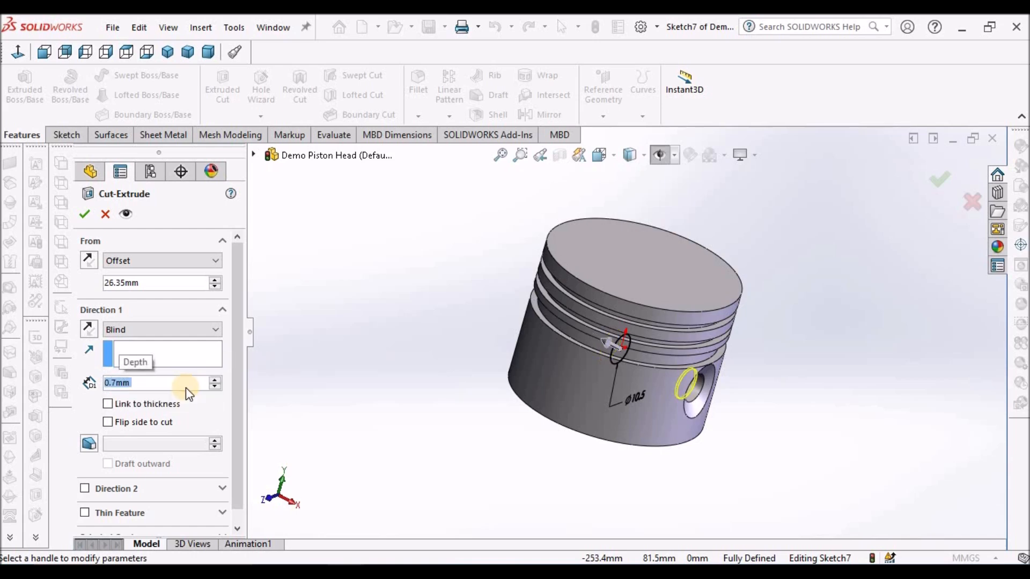
Step: Check the cut preview from the front in Wireframe display and complete the groove cut in the pin hole
{"action": "scroll", "coordinate": [668, 401], "scroll_direction": "down", "scroll_amount": 5}
{"action": "scroll", "coordinate": [667, 400], "scroll_direction": "up", "scroll_amount": 3}
{"action": "middle_click_drag", "start_coordinate": [674, 382], "coordinate": [692, 362]}
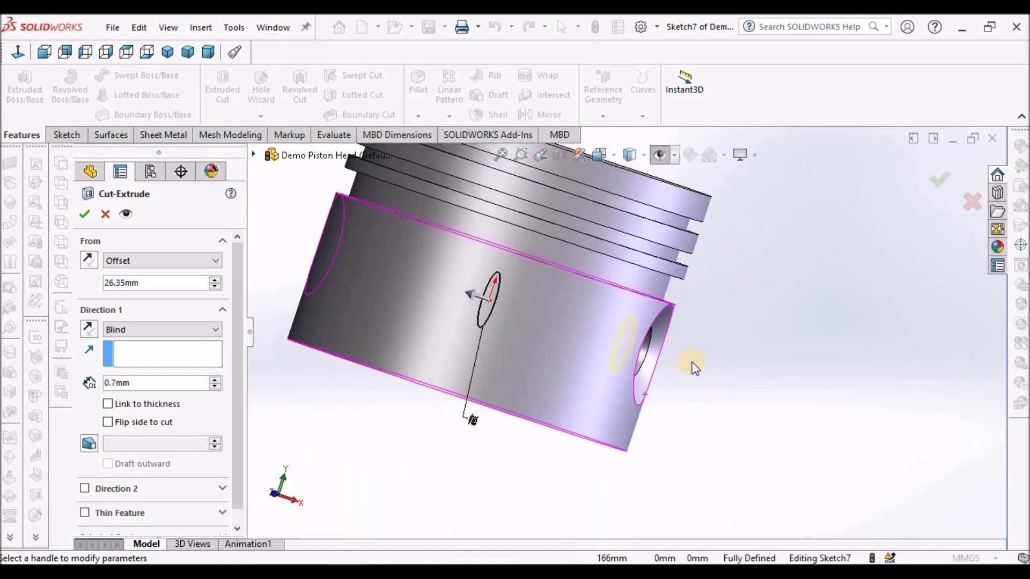
{"action": "left_click", "coordinate": [43, 52]}
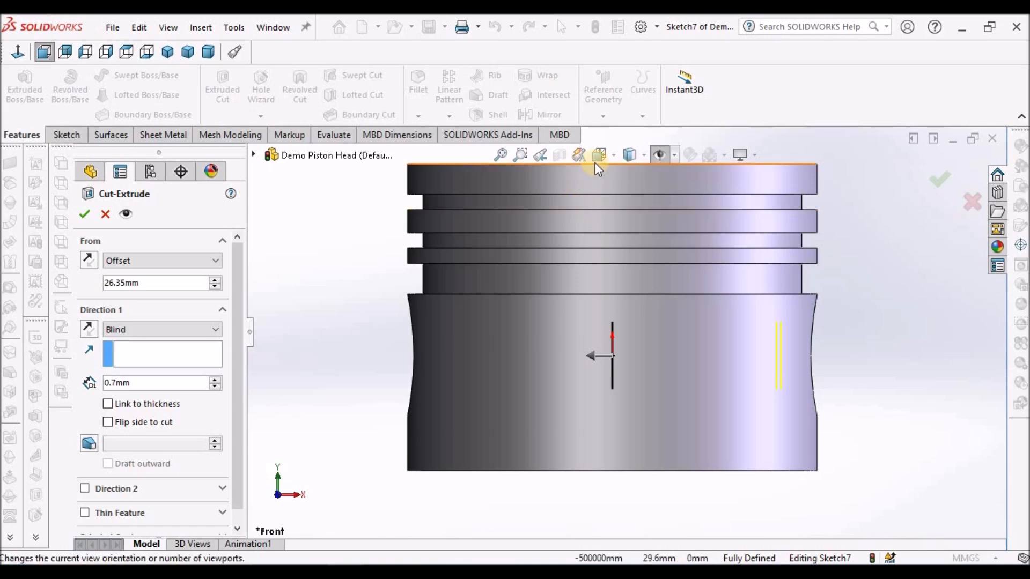
{"action": "scroll", "coordinate": [859, 339], "scroll_direction": "down", "scroll_amount": 1}
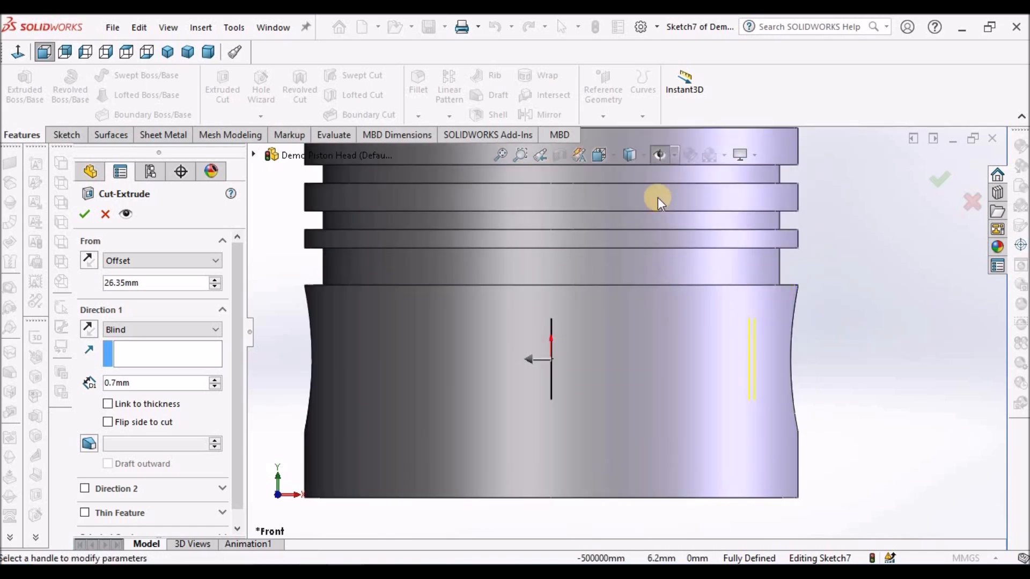
{"action": "left_click", "coordinate": [630, 155]}
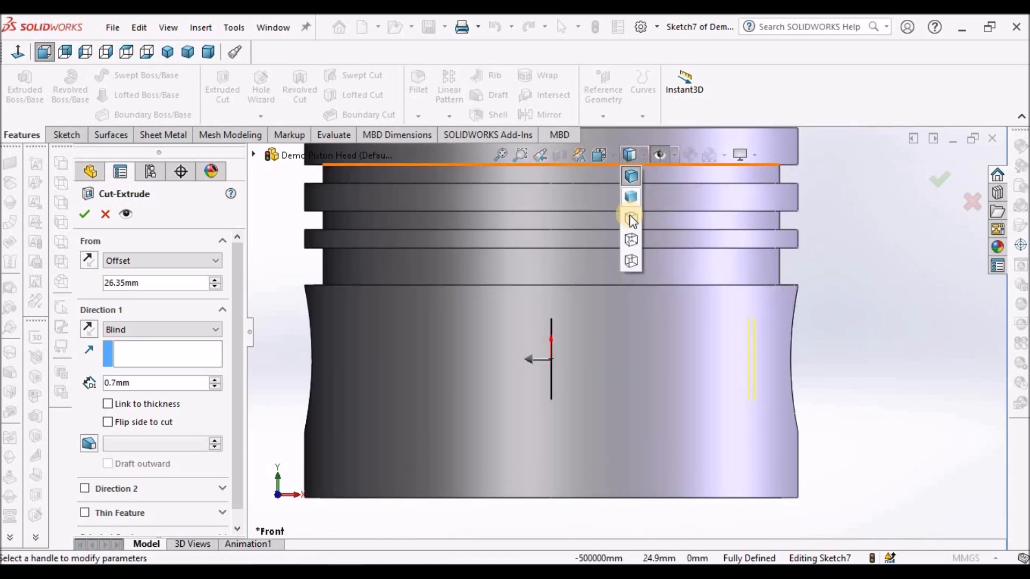
{"action": "left_click", "coordinate": [631, 260]}
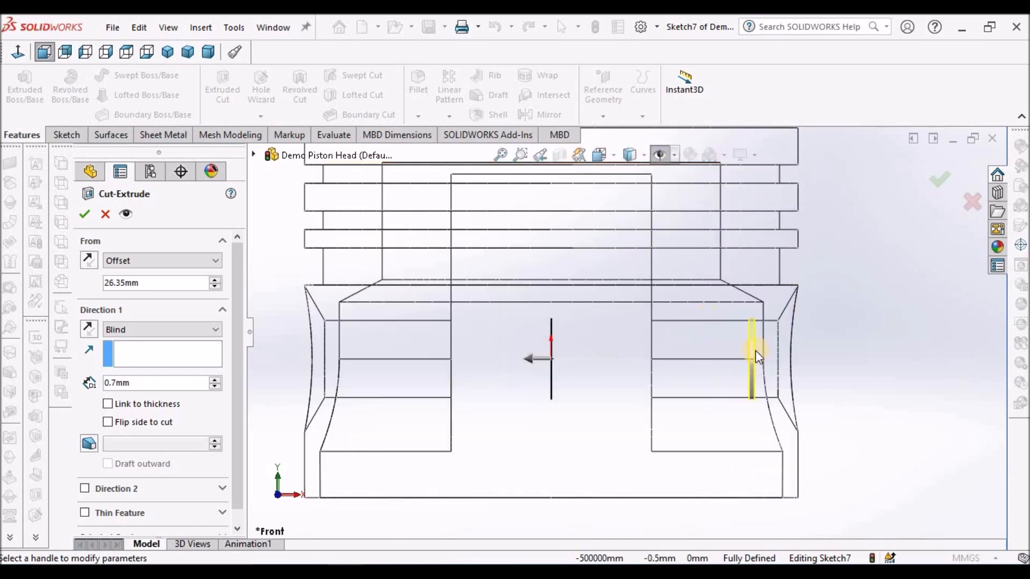
{"action": "scroll", "coordinate": [755, 350], "scroll_direction": "down", "scroll_amount": 5}
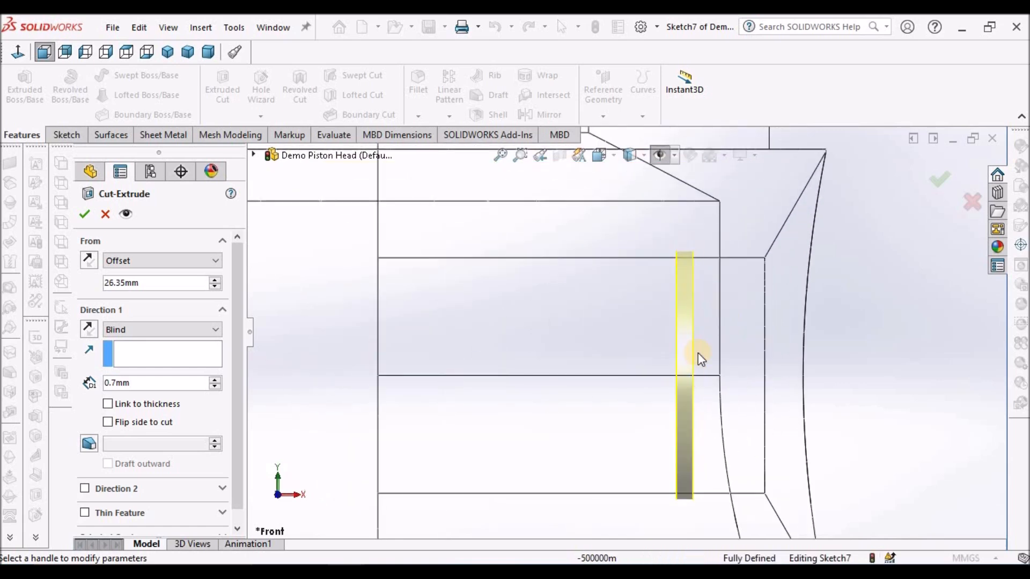
{"action": "scroll", "coordinate": [677, 298], "scroll_direction": "up", "scroll_amount": 3}
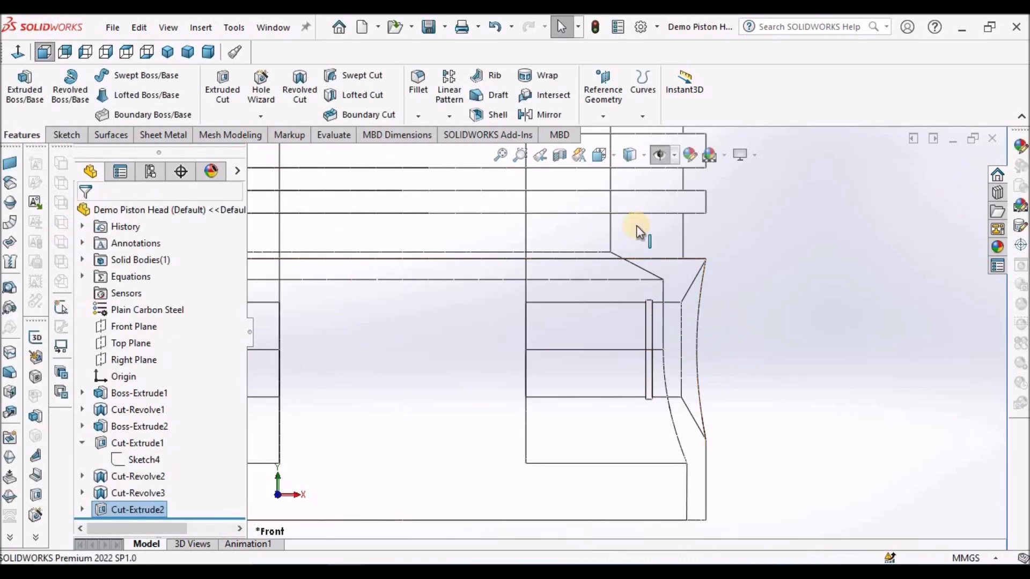
Step: Section the piston at the Front Plane and set the display style to Shaded With Edges
{"action": "left_click", "coordinate": [558, 150]}
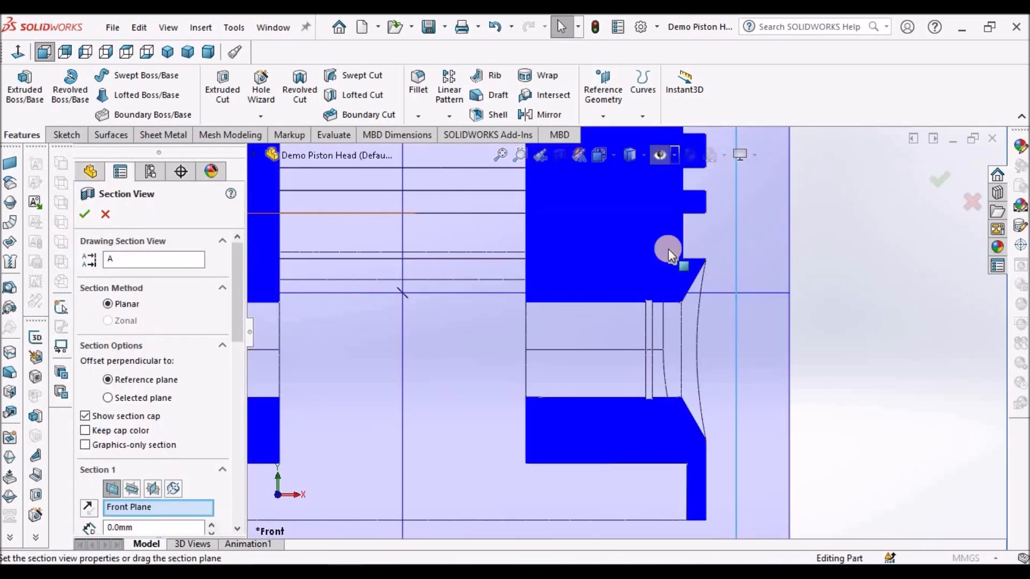
{"action": "left_click", "coordinate": [624, 421]}
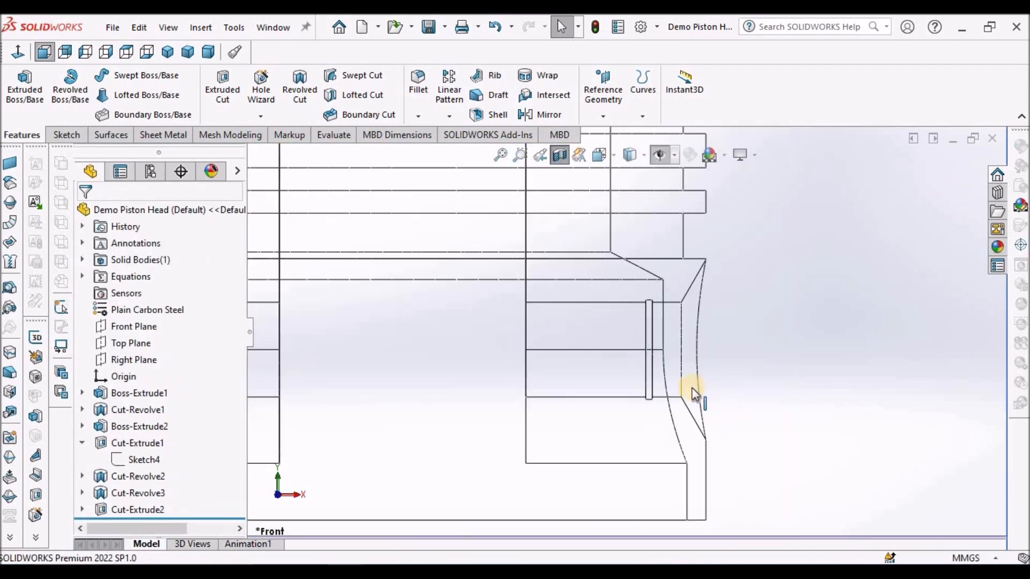
{"action": "scroll", "coordinate": [650, 352], "scroll_direction": "down", "scroll_amount": 3}
{"action": "left_click", "coordinate": [660, 155]}
{"action": "left_click", "coordinate": [633, 173]}
Step: Examine the new groove inside the sectioned pin hole and turn off the section view
{"action": "middle_click_drag", "start_coordinate": [654, 292], "coordinate": [660, 304]}
{"action": "left_click", "coordinate": [662, 318]}
{"action": "scroll", "coordinate": [665, 323], "scroll_direction": "up", "scroll_amount": 5}
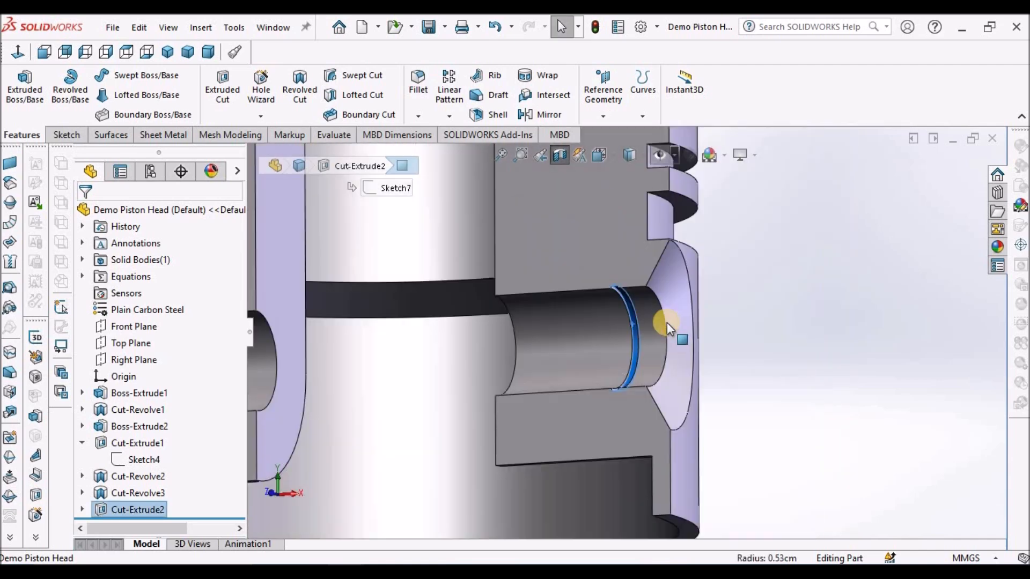
{"action": "middle_click_drag", "start_coordinate": [717, 334], "coordinate": [763, 333]}
{"action": "left_click", "coordinate": [764, 333]}
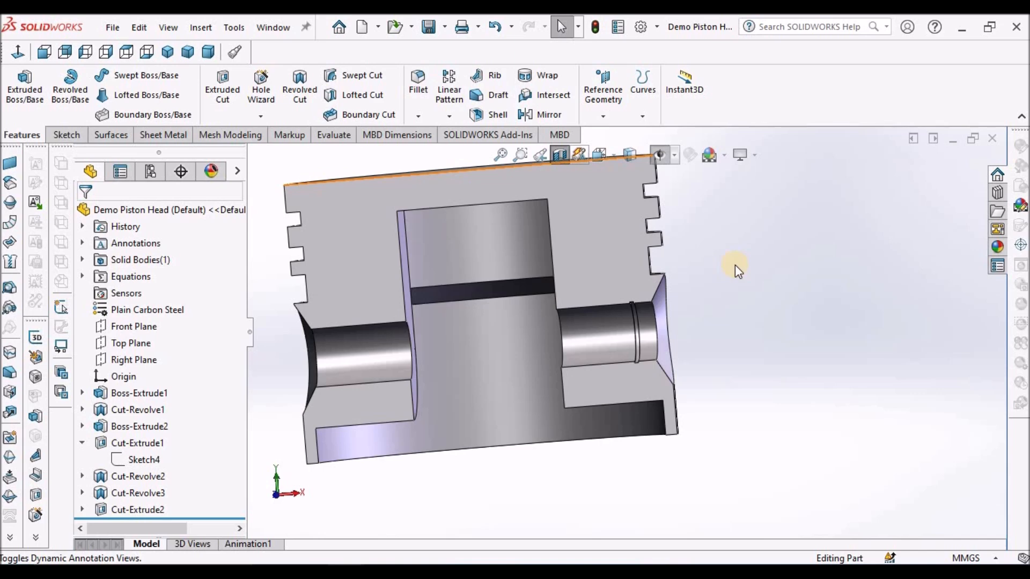
{"action": "scroll", "coordinate": [735, 271], "scroll_direction": "up", "scroll_amount": 2}
{"action": "middle_click_drag", "start_coordinate": [735, 272], "coordinate": [715, 276]}
{"action": "left_click", "coordinate": [735, 242]}
{"action": "middle_click_drag", "start_coordinate": [719, 291], "coordinate": [712, 325]}
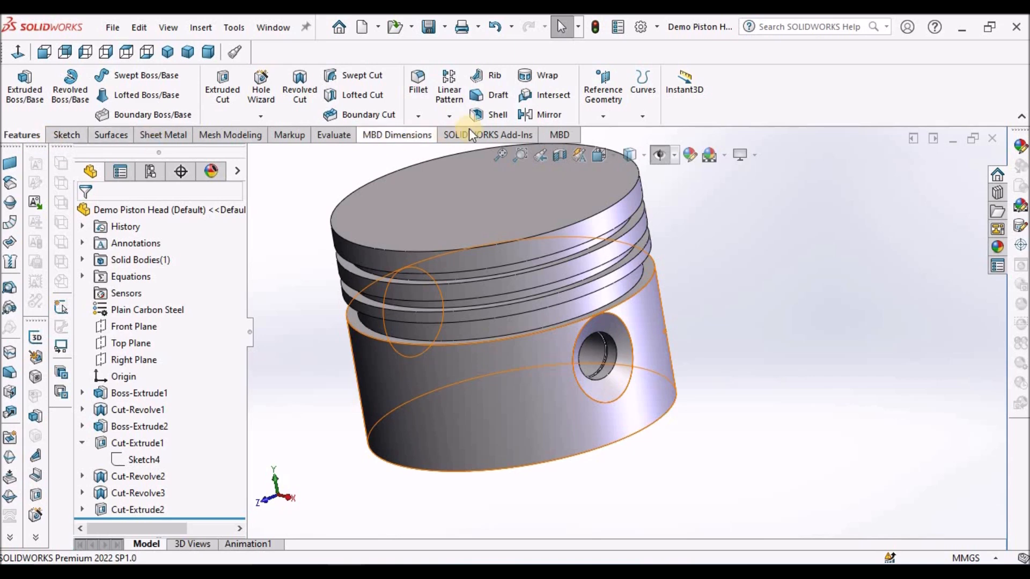
Step: Mirror the pin hole's groove cut about the Right Plane
{"action": "left_click", "coordinate": [449, 117]}
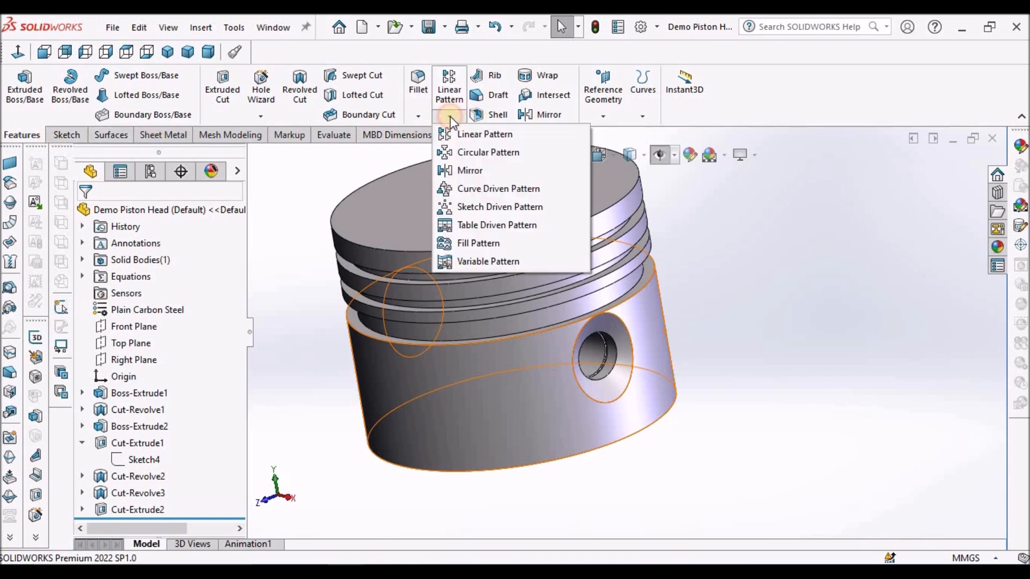
{"action": "left_click", "coordinate": [469, 170]}
{"action": "scroll", "coordinate": [764, 321], "scroll_direction": "up", "scroll_amount": 3}
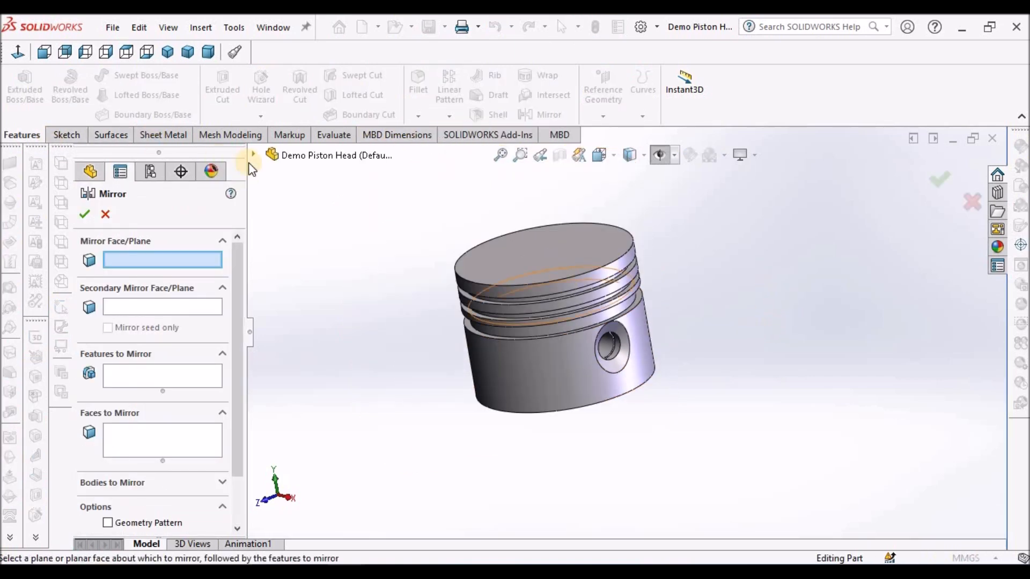
{"action": "left_click", "coordinate": [254, 155]}
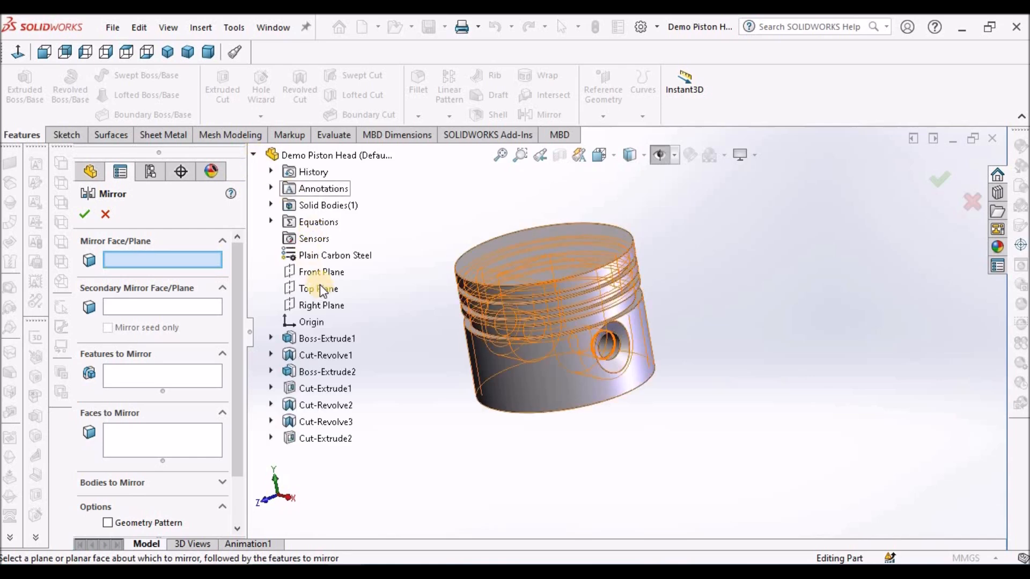
{"action": "left_click", "coordinate": [322, 305]}
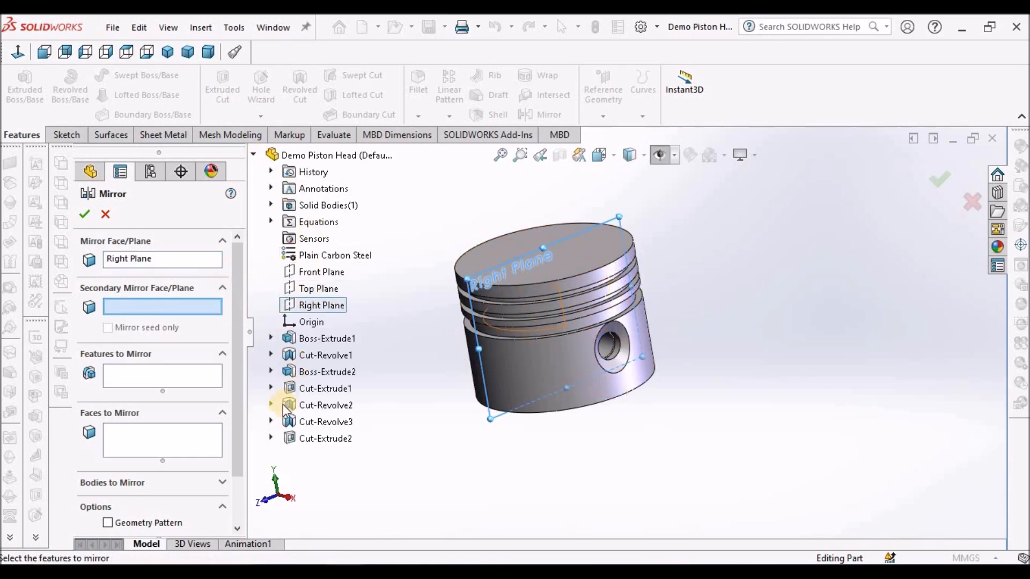
{"action": "left_click", "coordinate": [308, 424]}
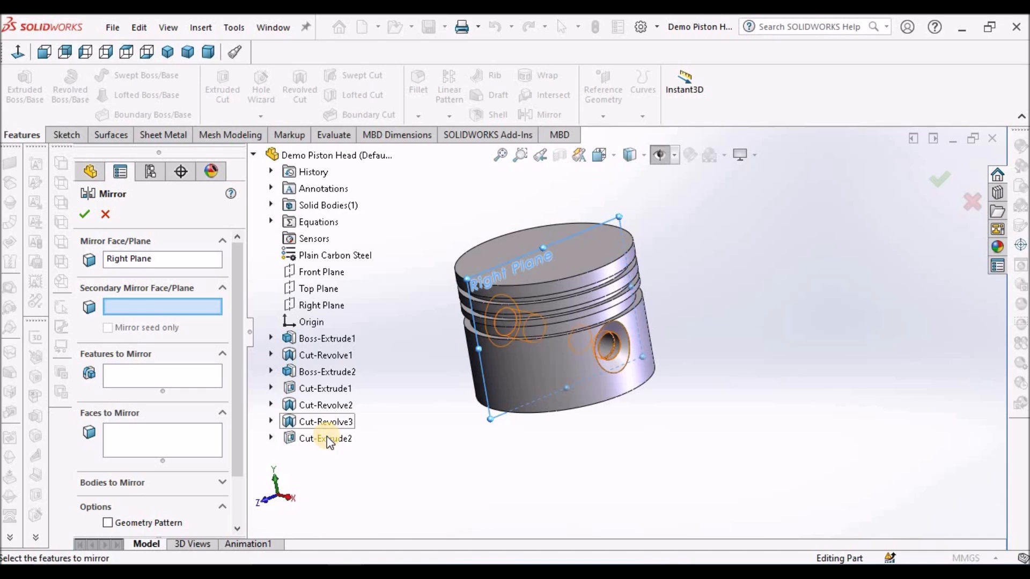
{"action": "left_click", "coordinate": [329, 439]}
{"action": "right_click", "coordinate": [741, 367]}
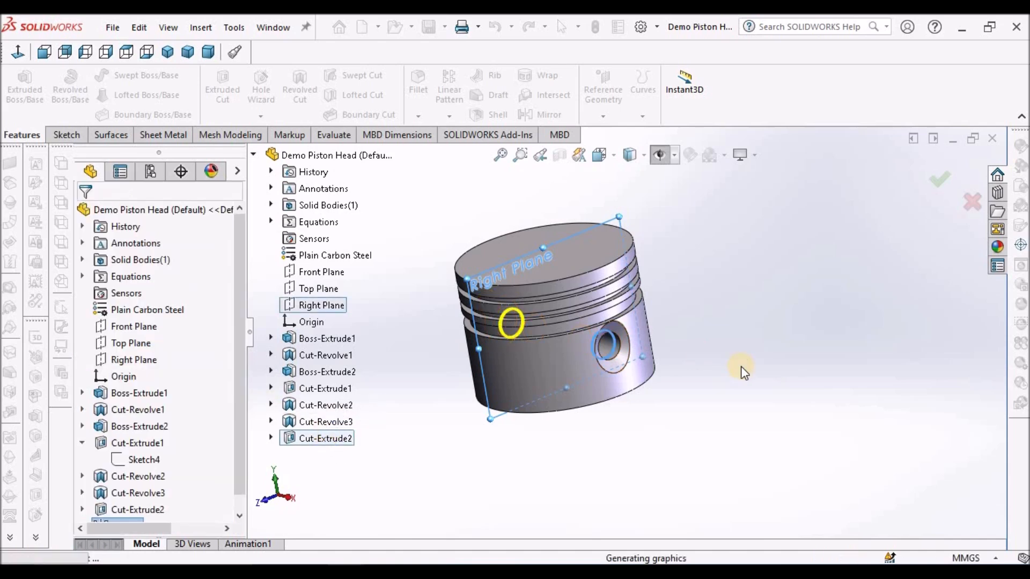
Step: Examine the piston from several sides and return to the Dimetric view
{"action": "middle_click_drag", "start_coordinate": [671, 290], "coordinate": [692, 288]}
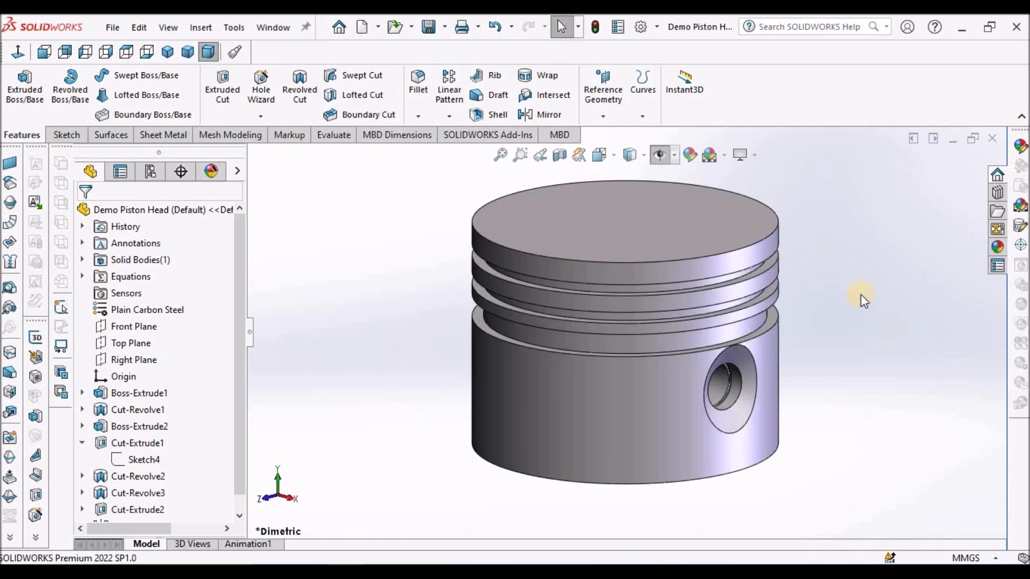
{"action": "scroll", "coordinate": [860, 295], "scroll_direction": "up", "scroll_amount": 1}
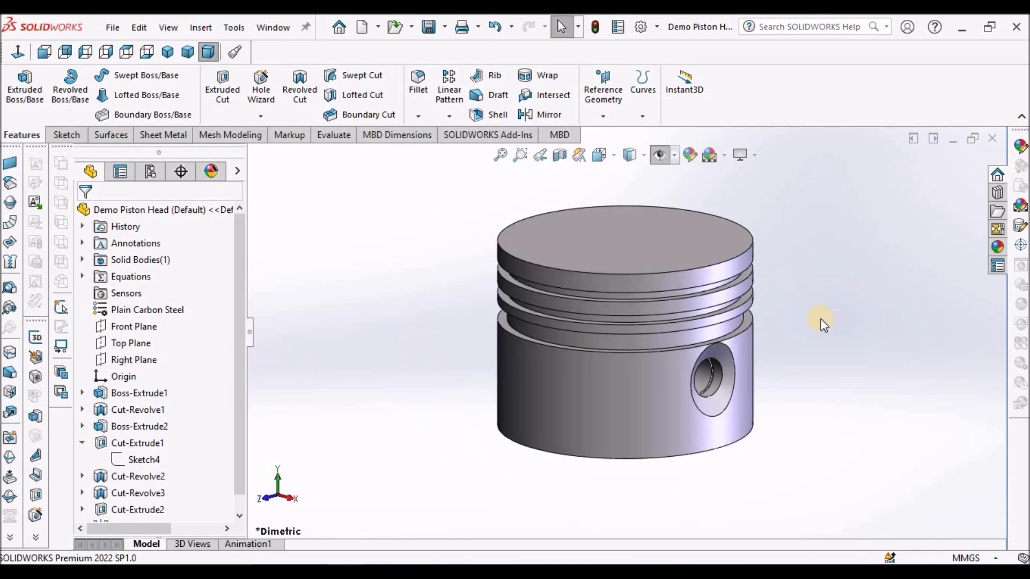
{"action": "scroll", "coordinate": [816, 317], "scroll_direction": "up", "scroll_amount": 1}
{"action": "middle_click_drag", "start_coordinate": [815, 317], "coordinate": [800, 195]}
{"action": "scroll", "coordinate": [730, 334], "scroll_direction": "down", "scroll_amount": 3}
{"action": "middle_click_drag", "start_coordinate": [731, 334], "coordinate": [670, 376]}
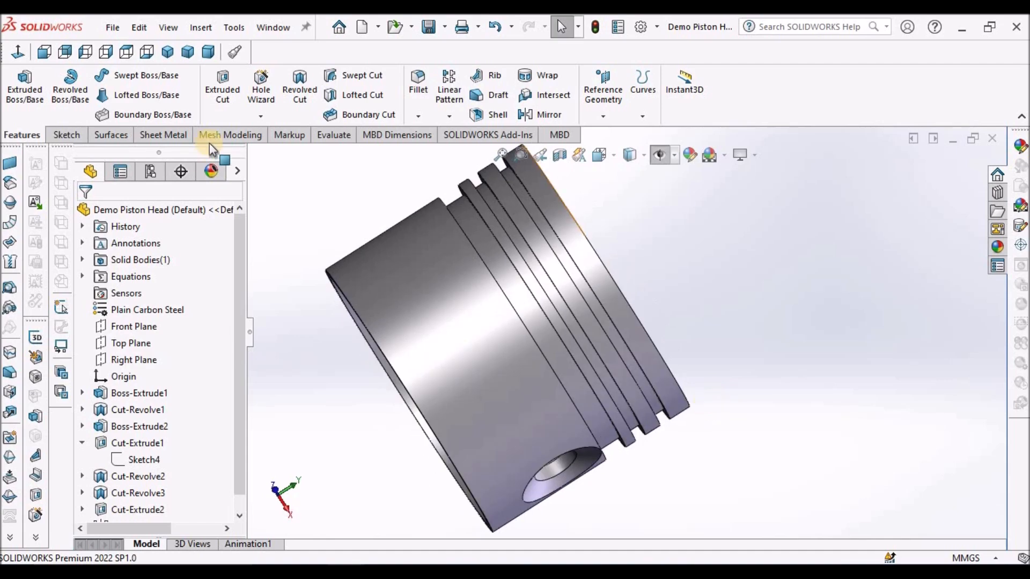
{"action": "left_click", "coordinate": [210, 52]}
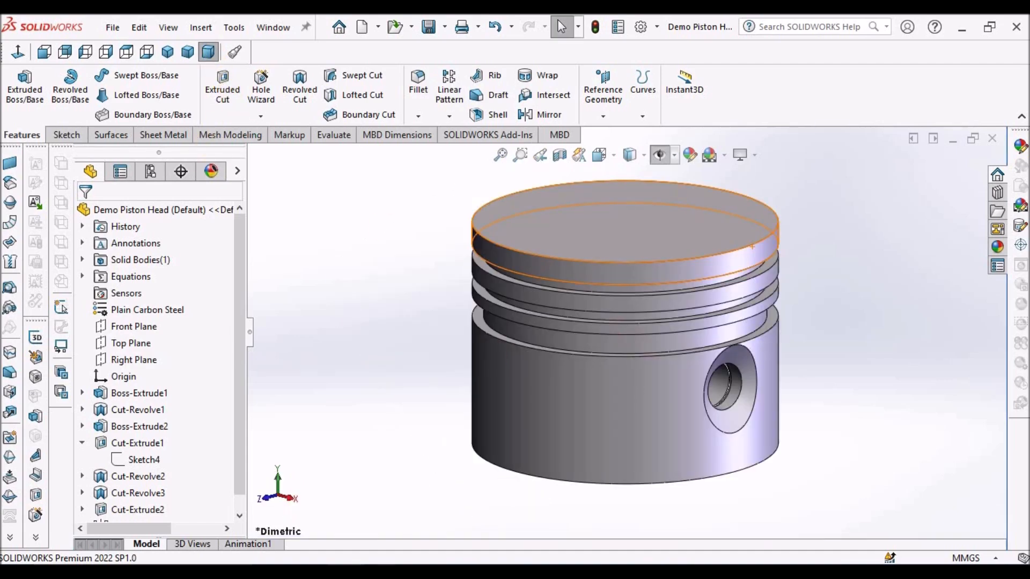